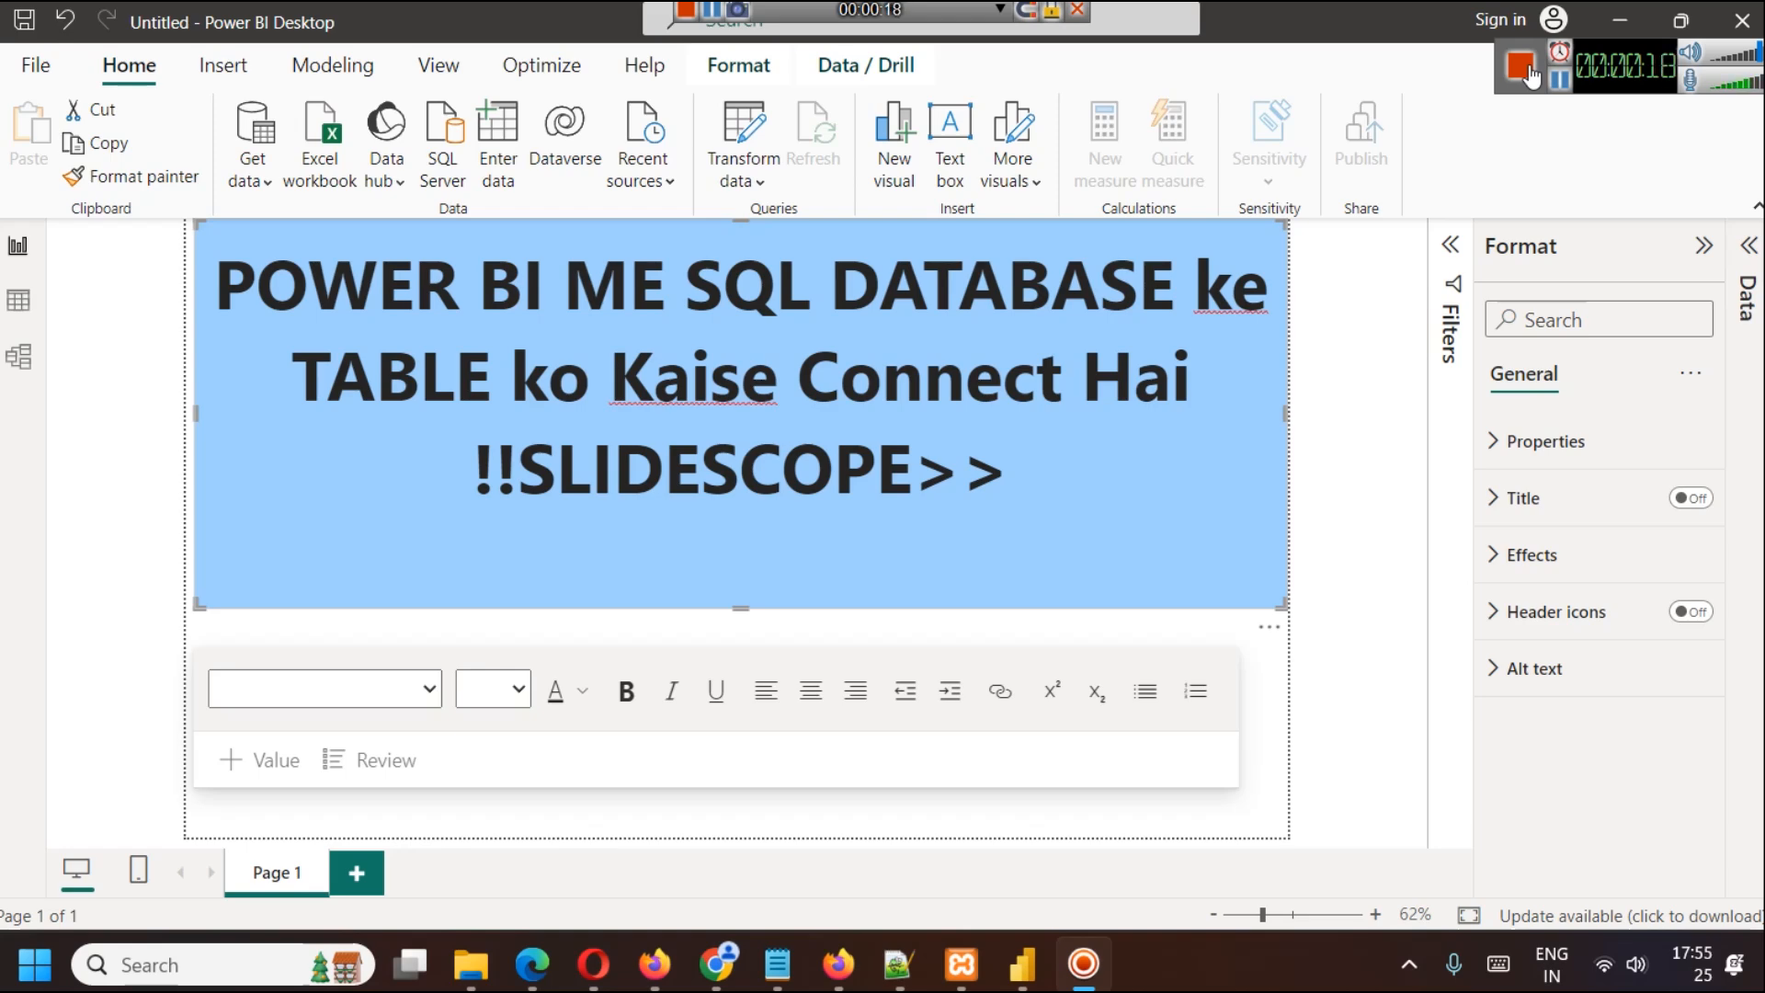
Step: Switch to phpMyAdmin in the browser and look over the tables of the tradingdb database
mouse_move(731, 976)
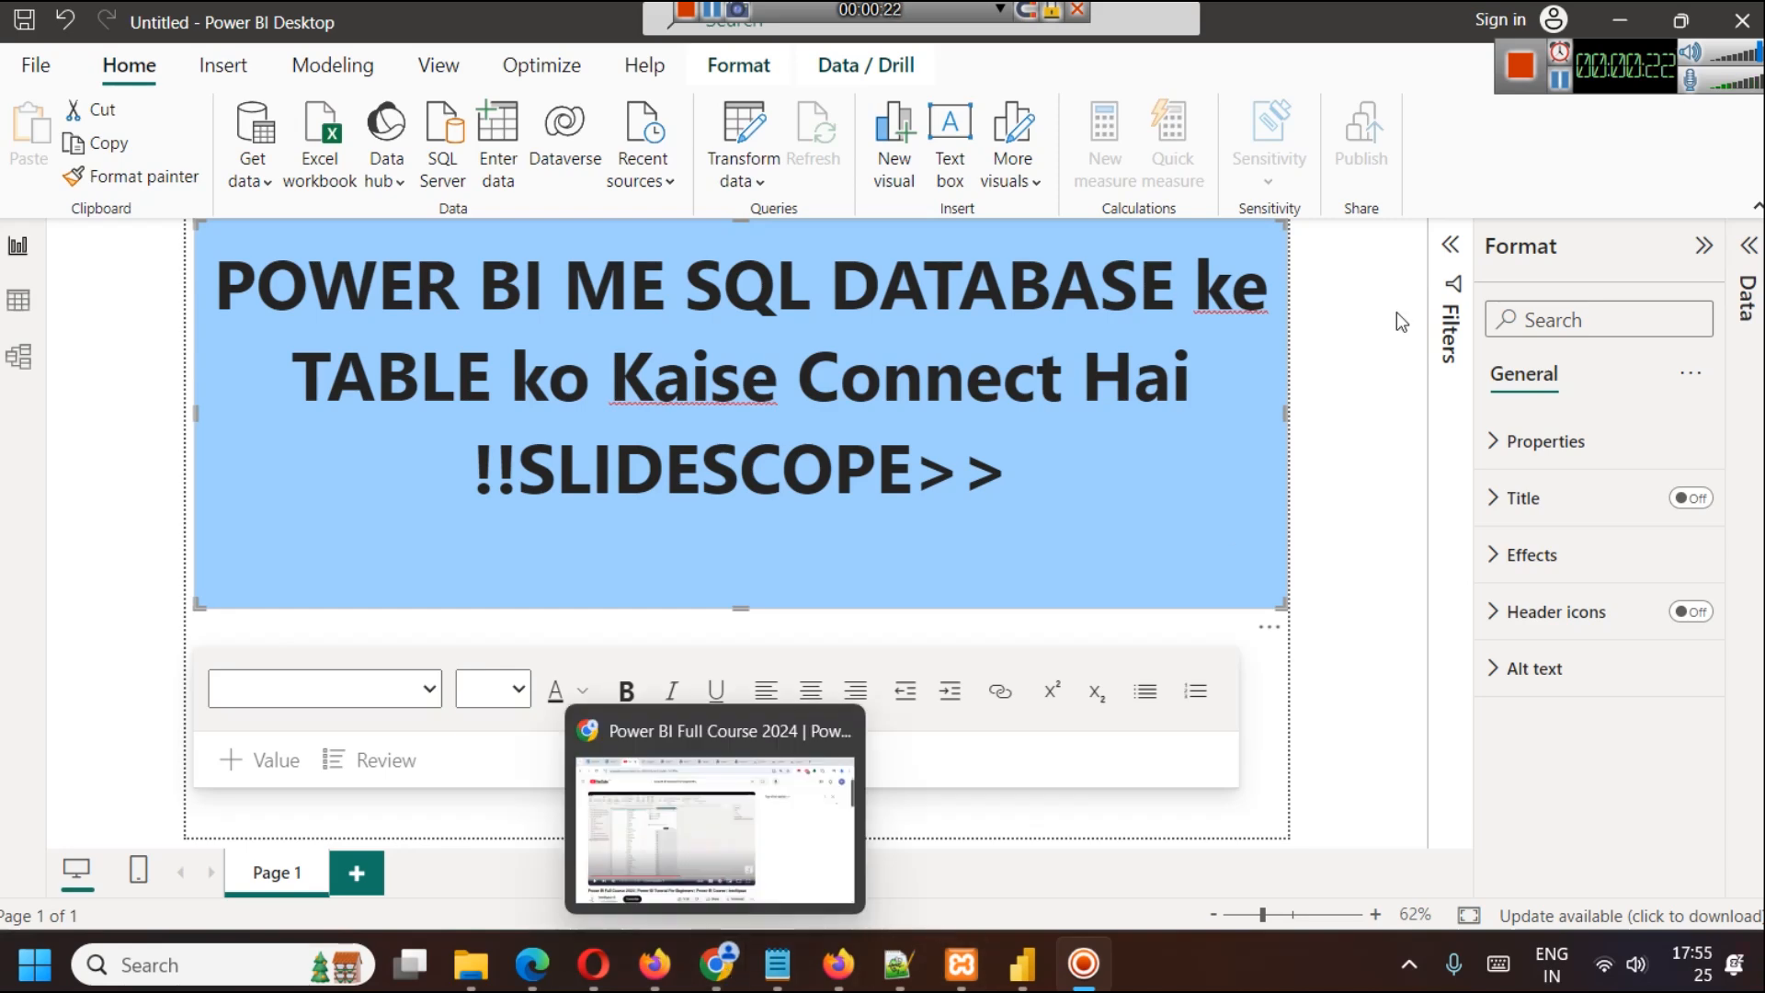
left_click(1620, 20)
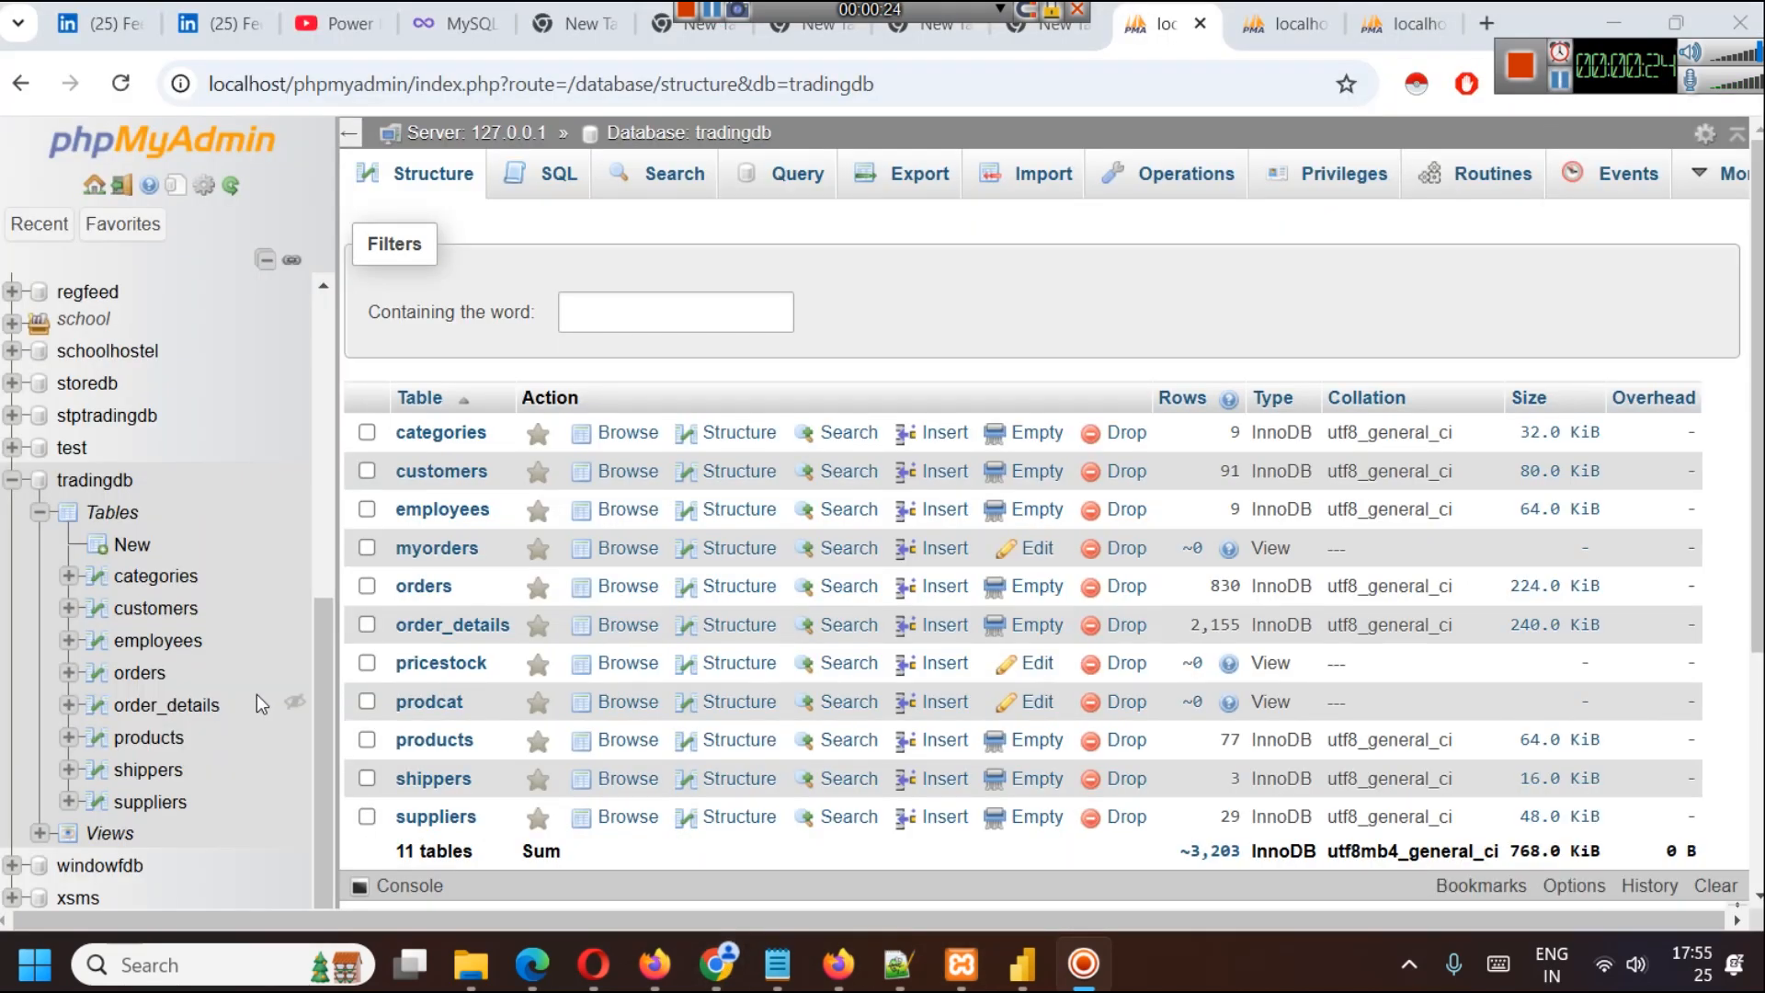
left_click(94, 483)
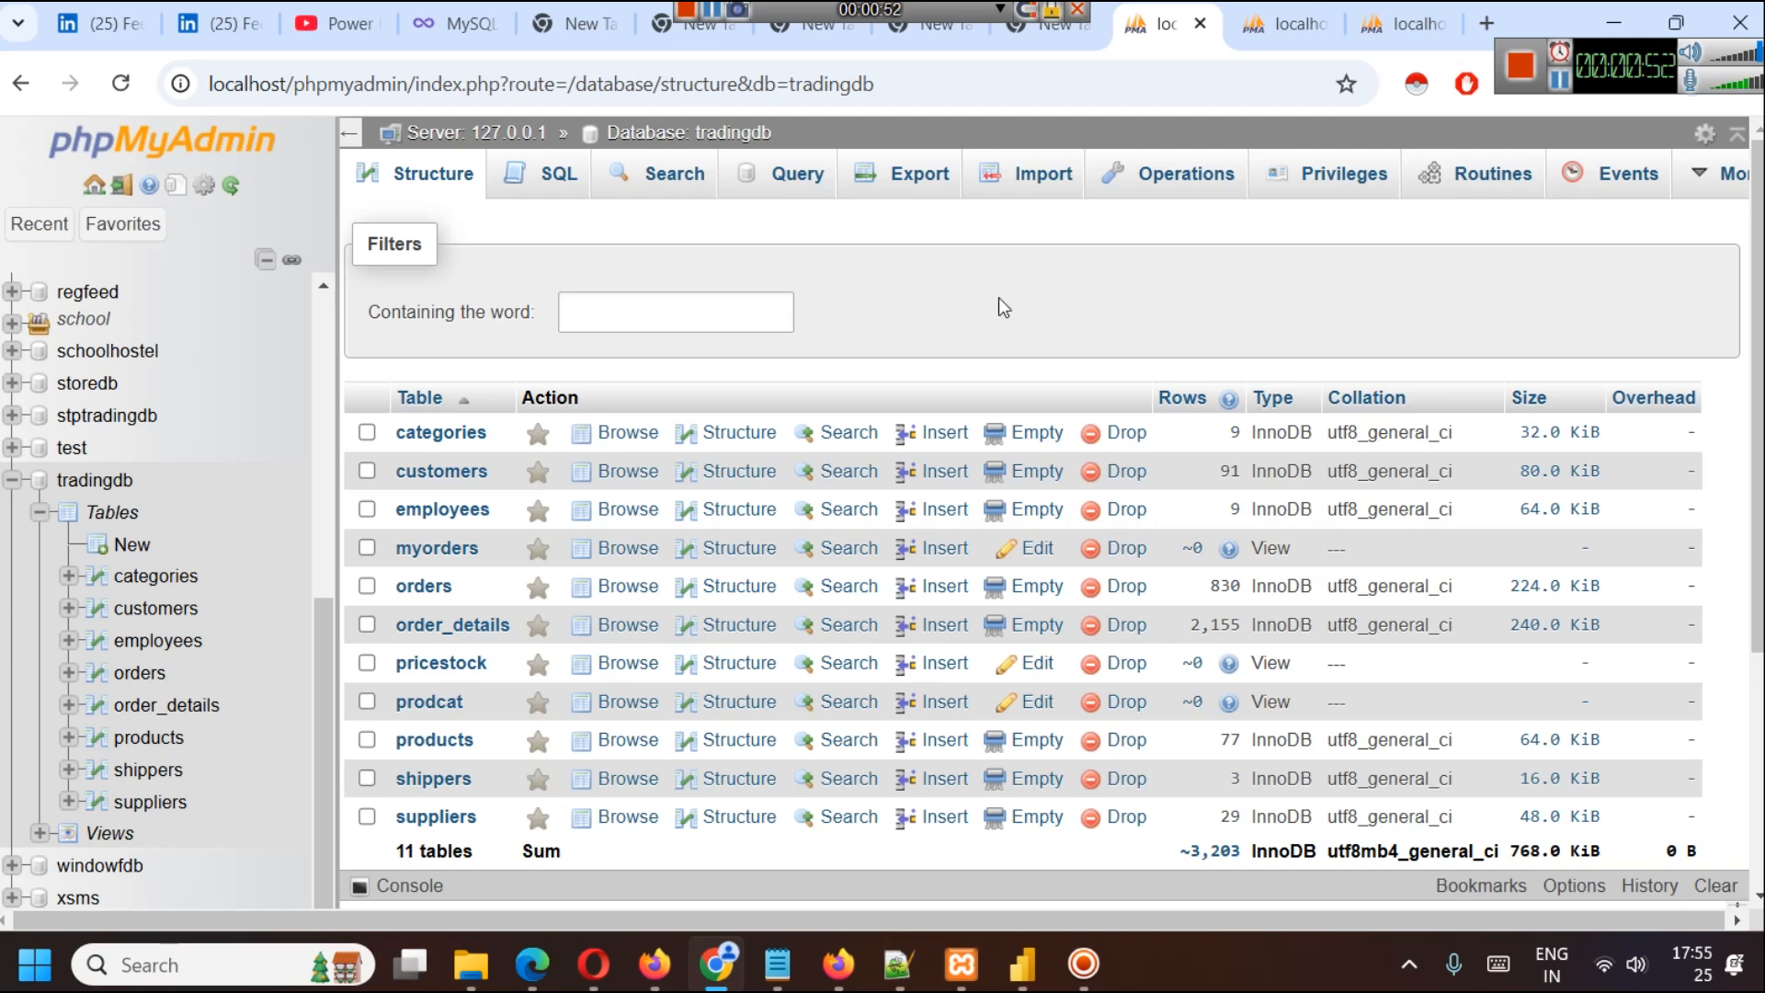
left_click(1562, 81)
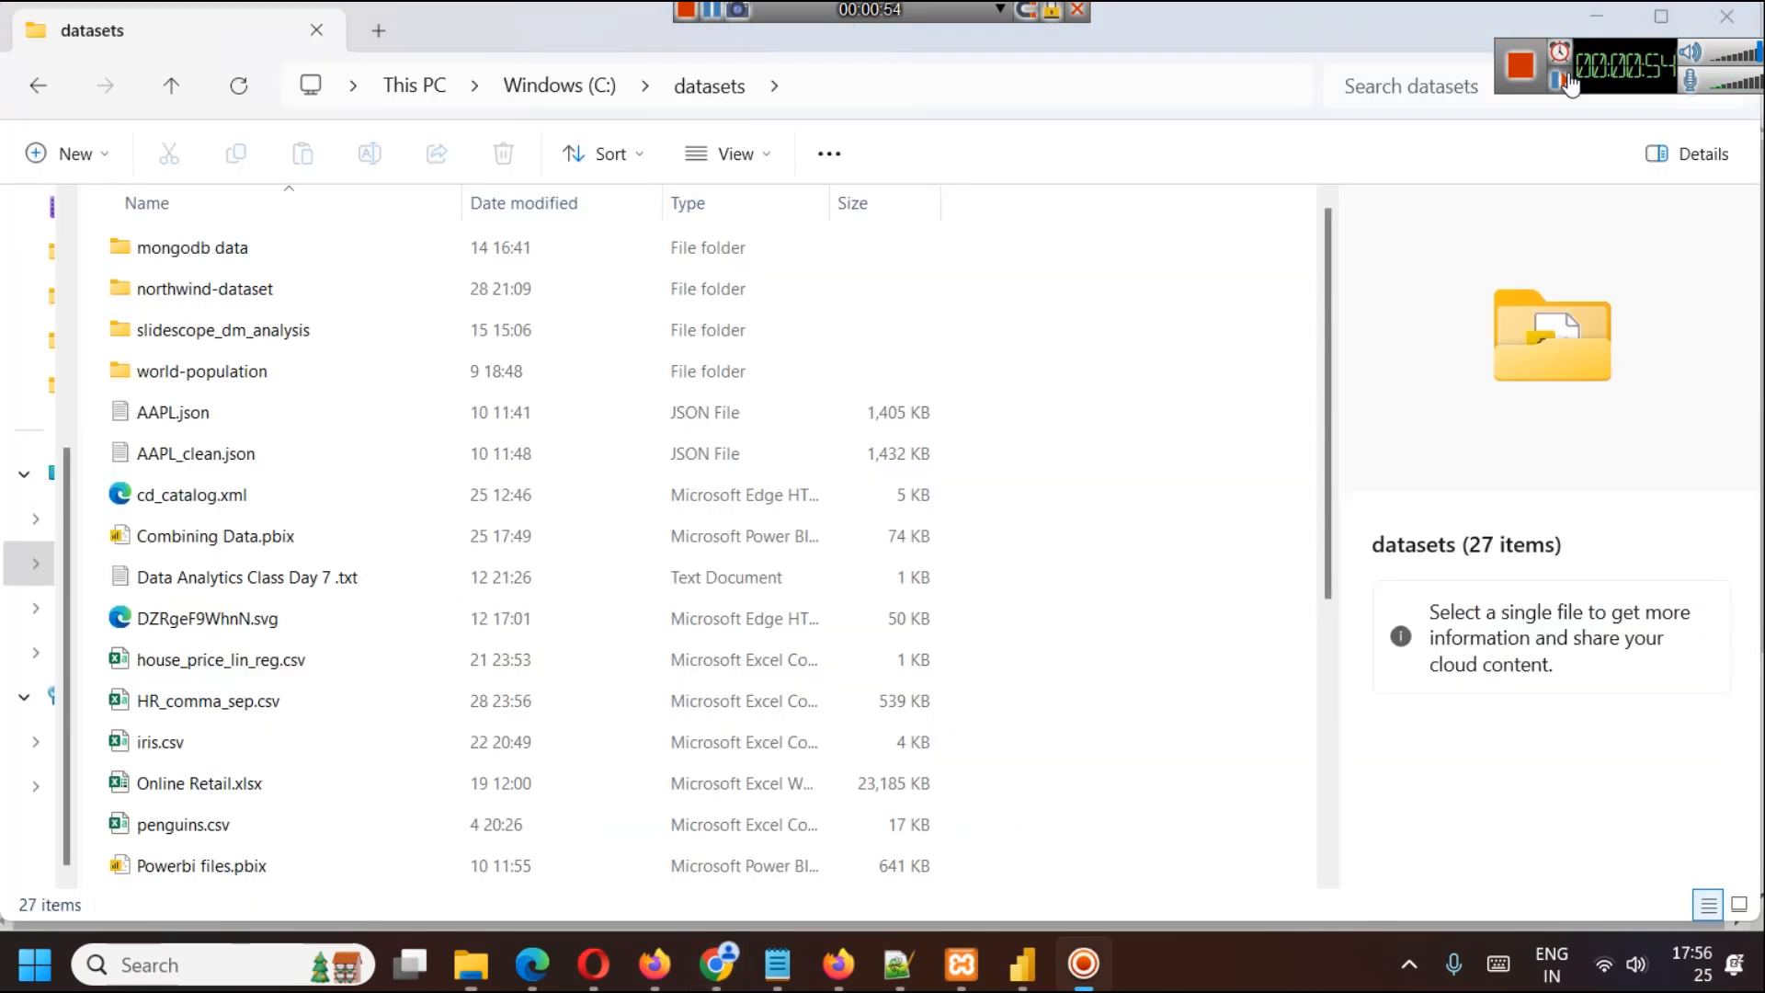
Step: Open iris.csv from the datasets folder in Excel, maximized and zoomed to 160%
scroll(386, 559, "down", 3)
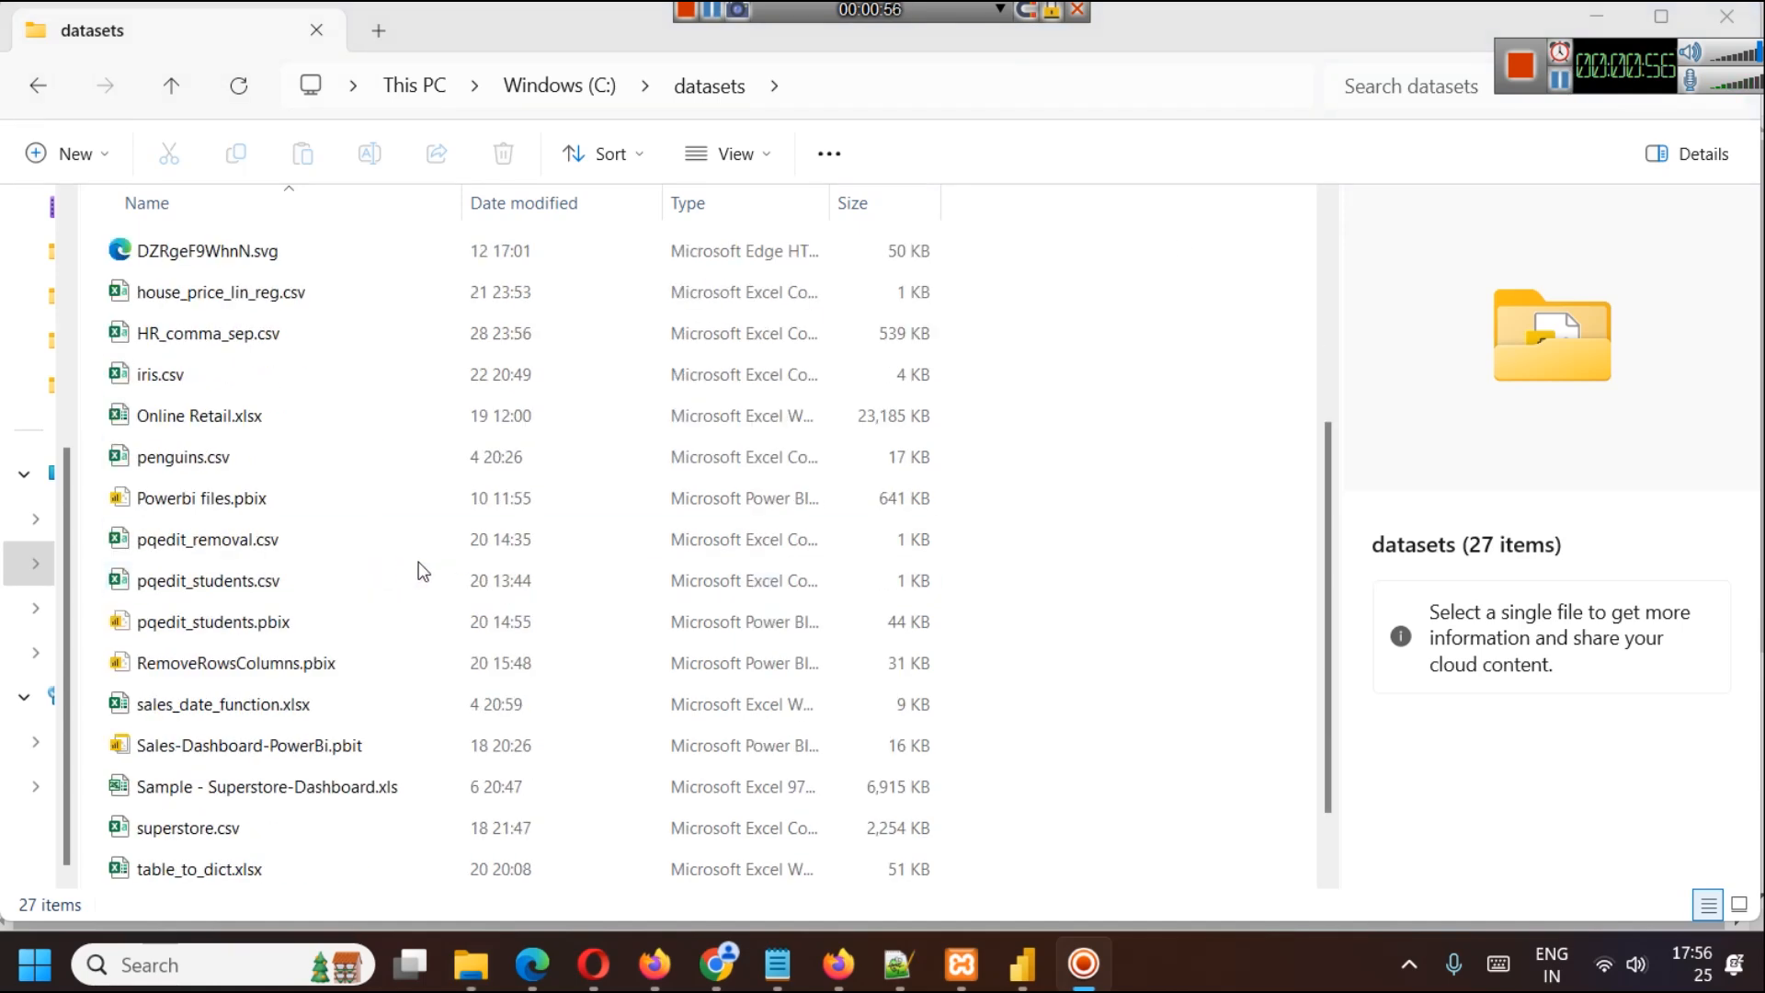
double_click(190, 377)
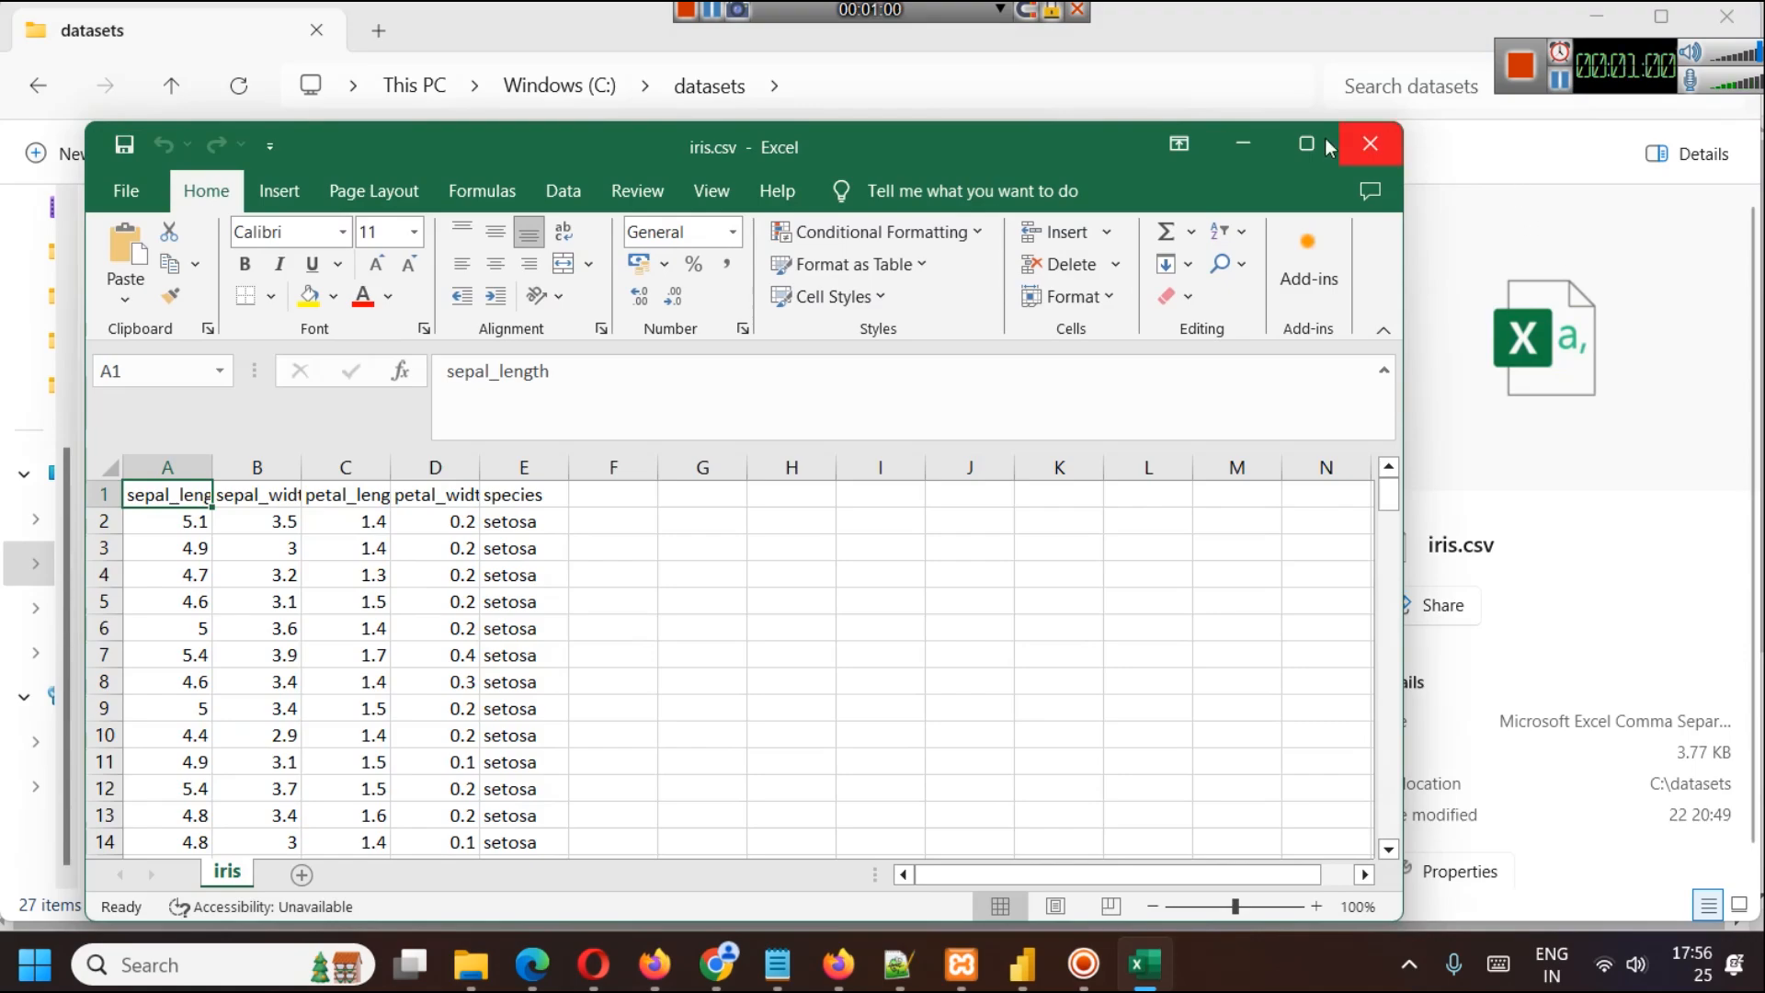
left_click(1284, 157)
scroll(591, 571, "up", 4)
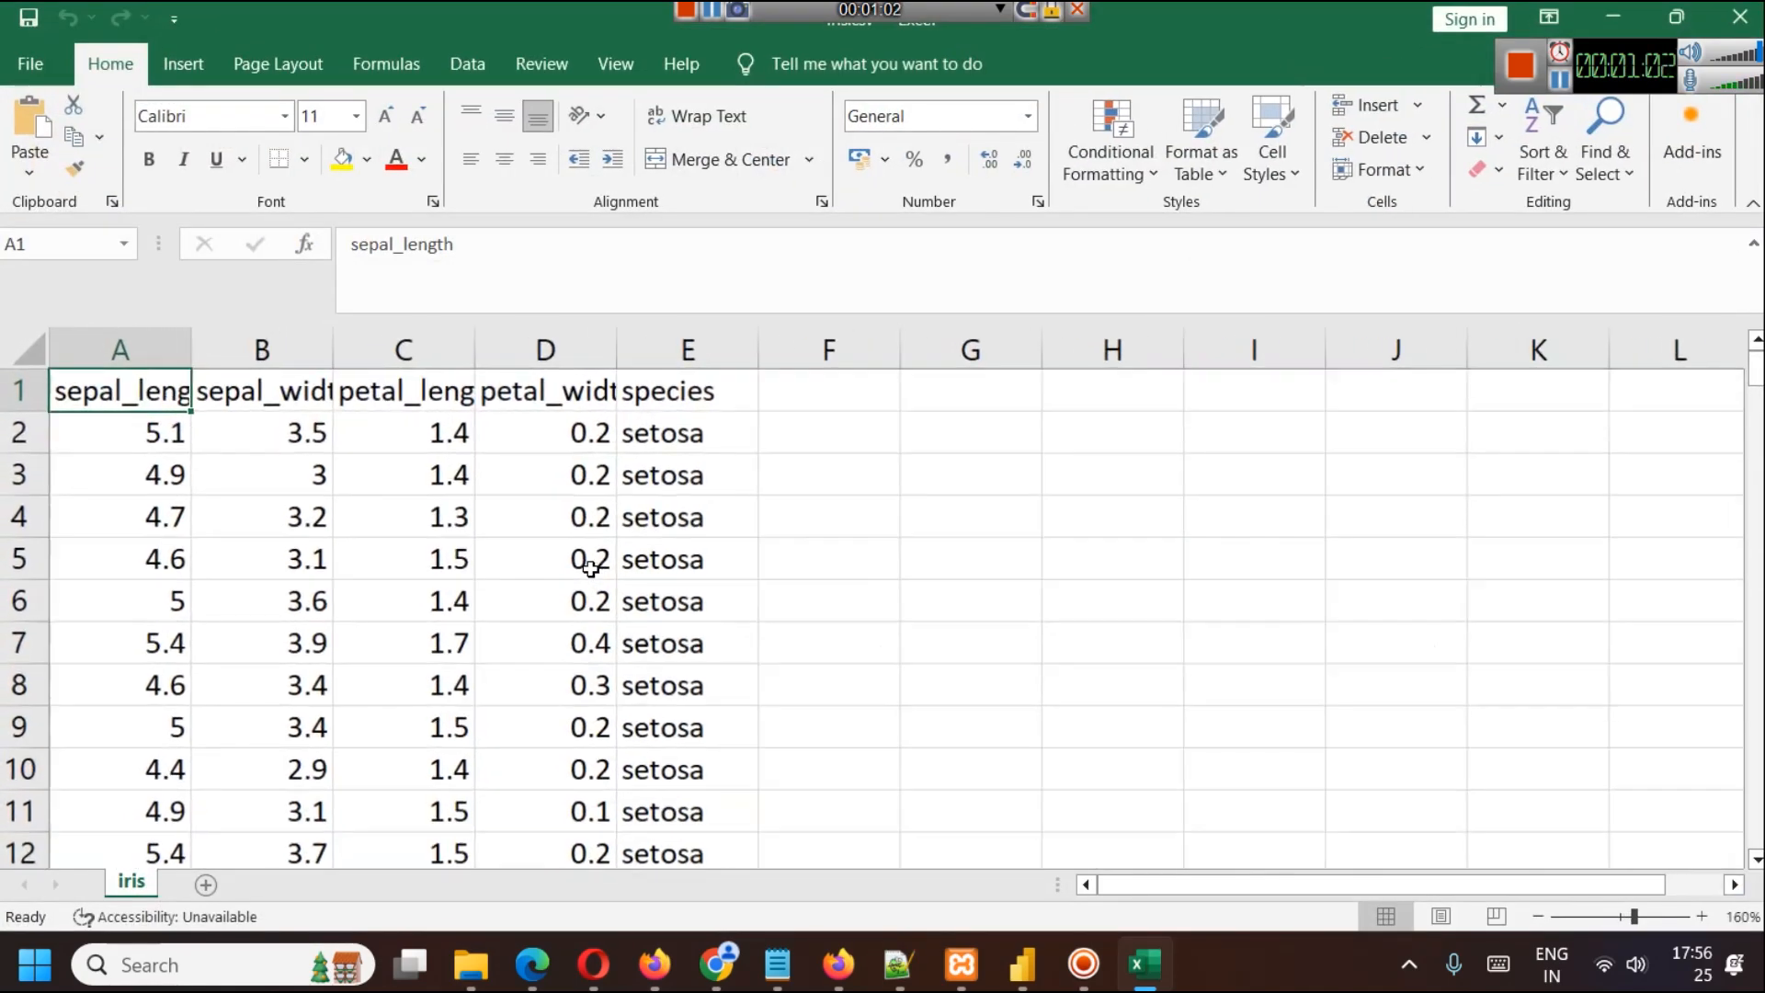
Step: Widen the sepal_length, sepal_width, petal_length and petal_width columns so their full headings fit
left_click_drag(619, 349, 787, 350)
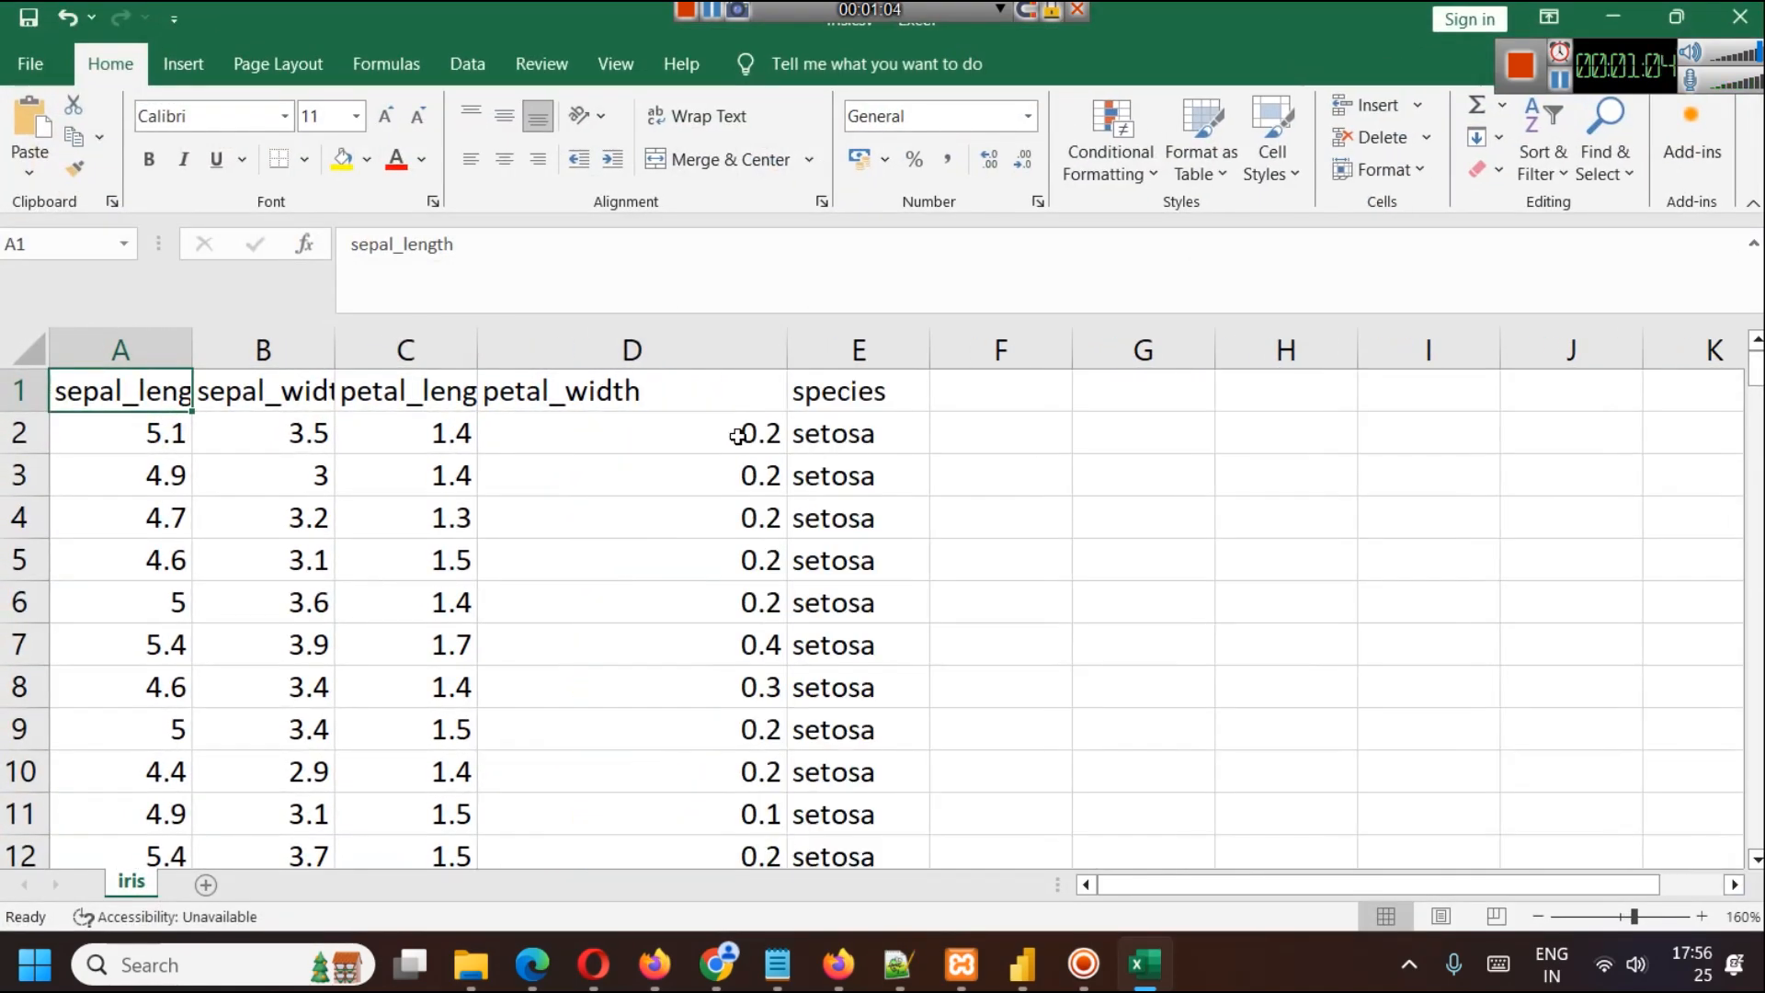
left_click_drag(193, 354, 315, 349)
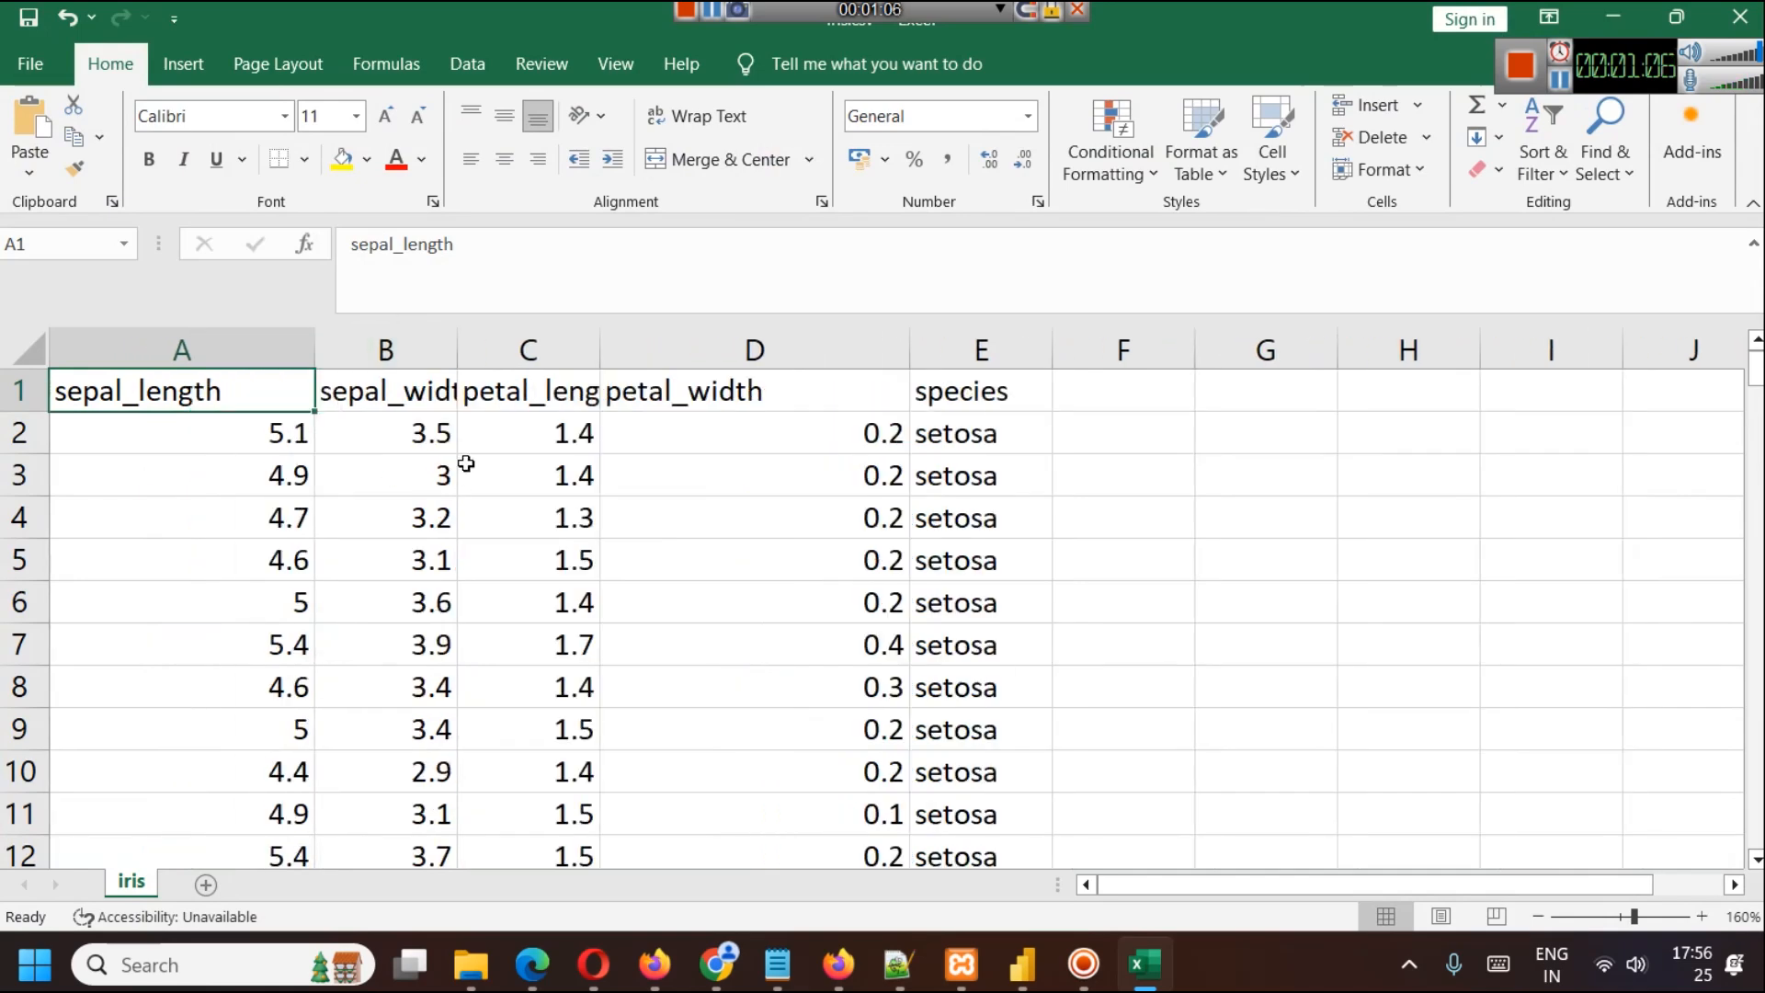
left_click_drag(458, 349, 512, 349)
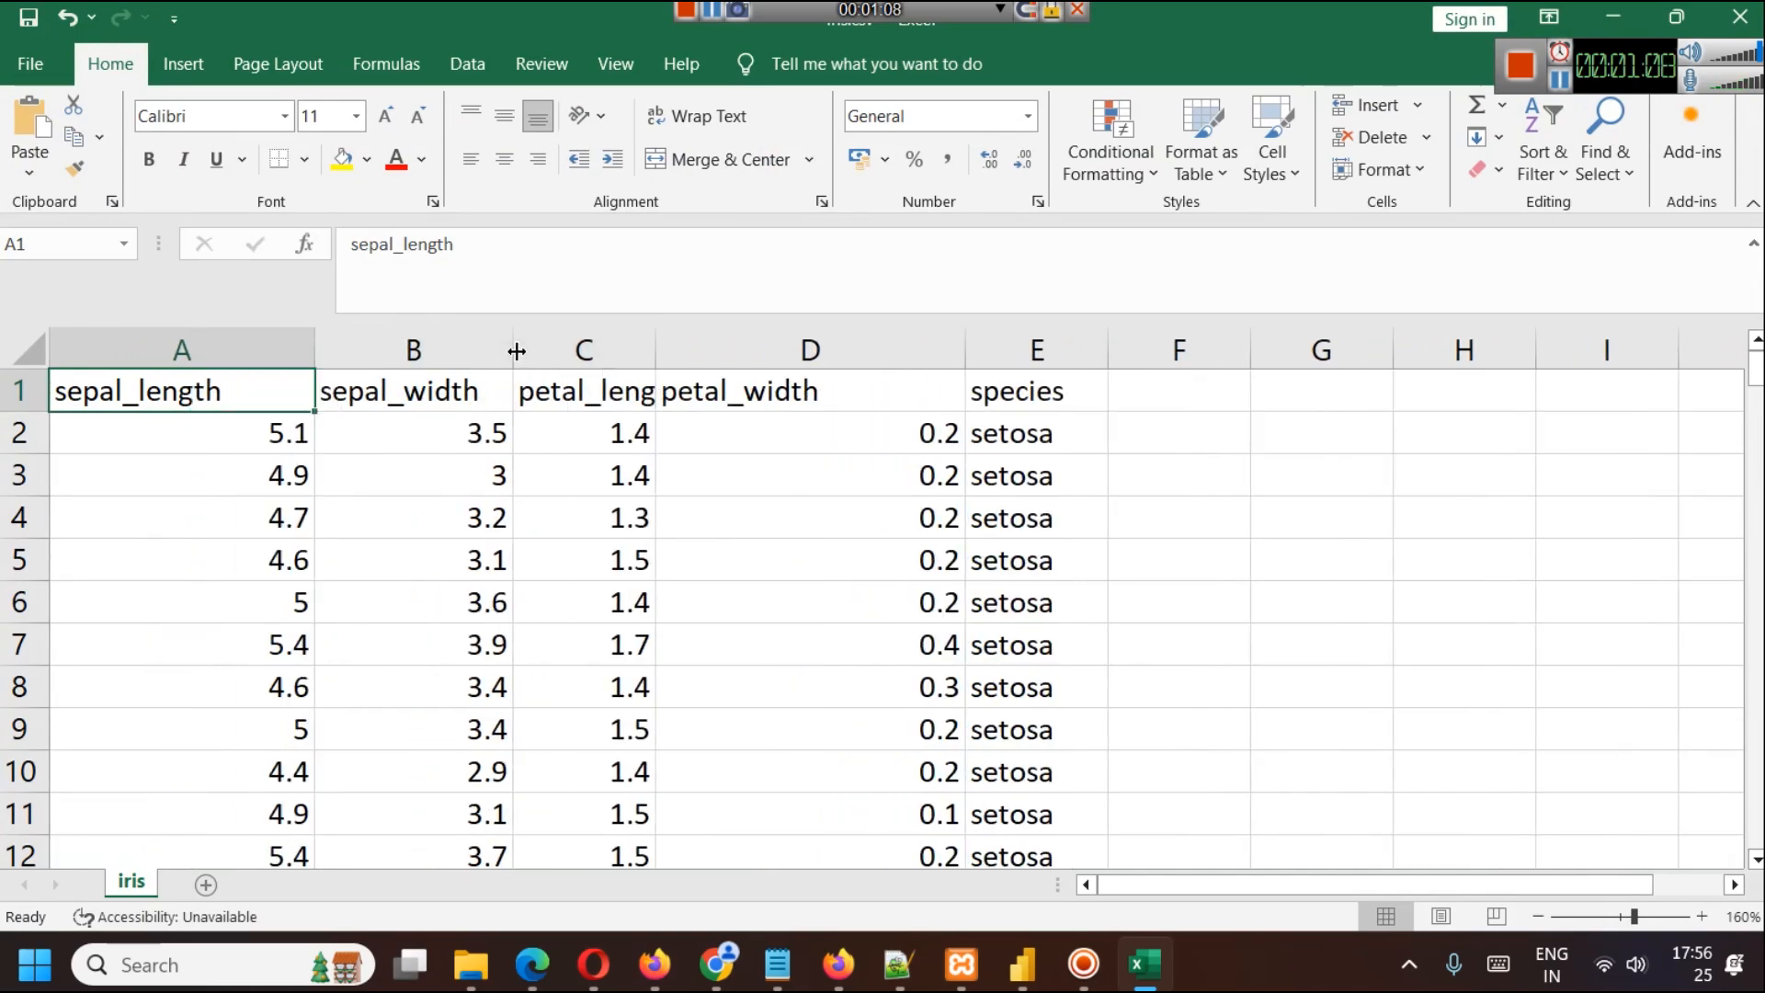
left_click_drag(655, 349, 804, 349)
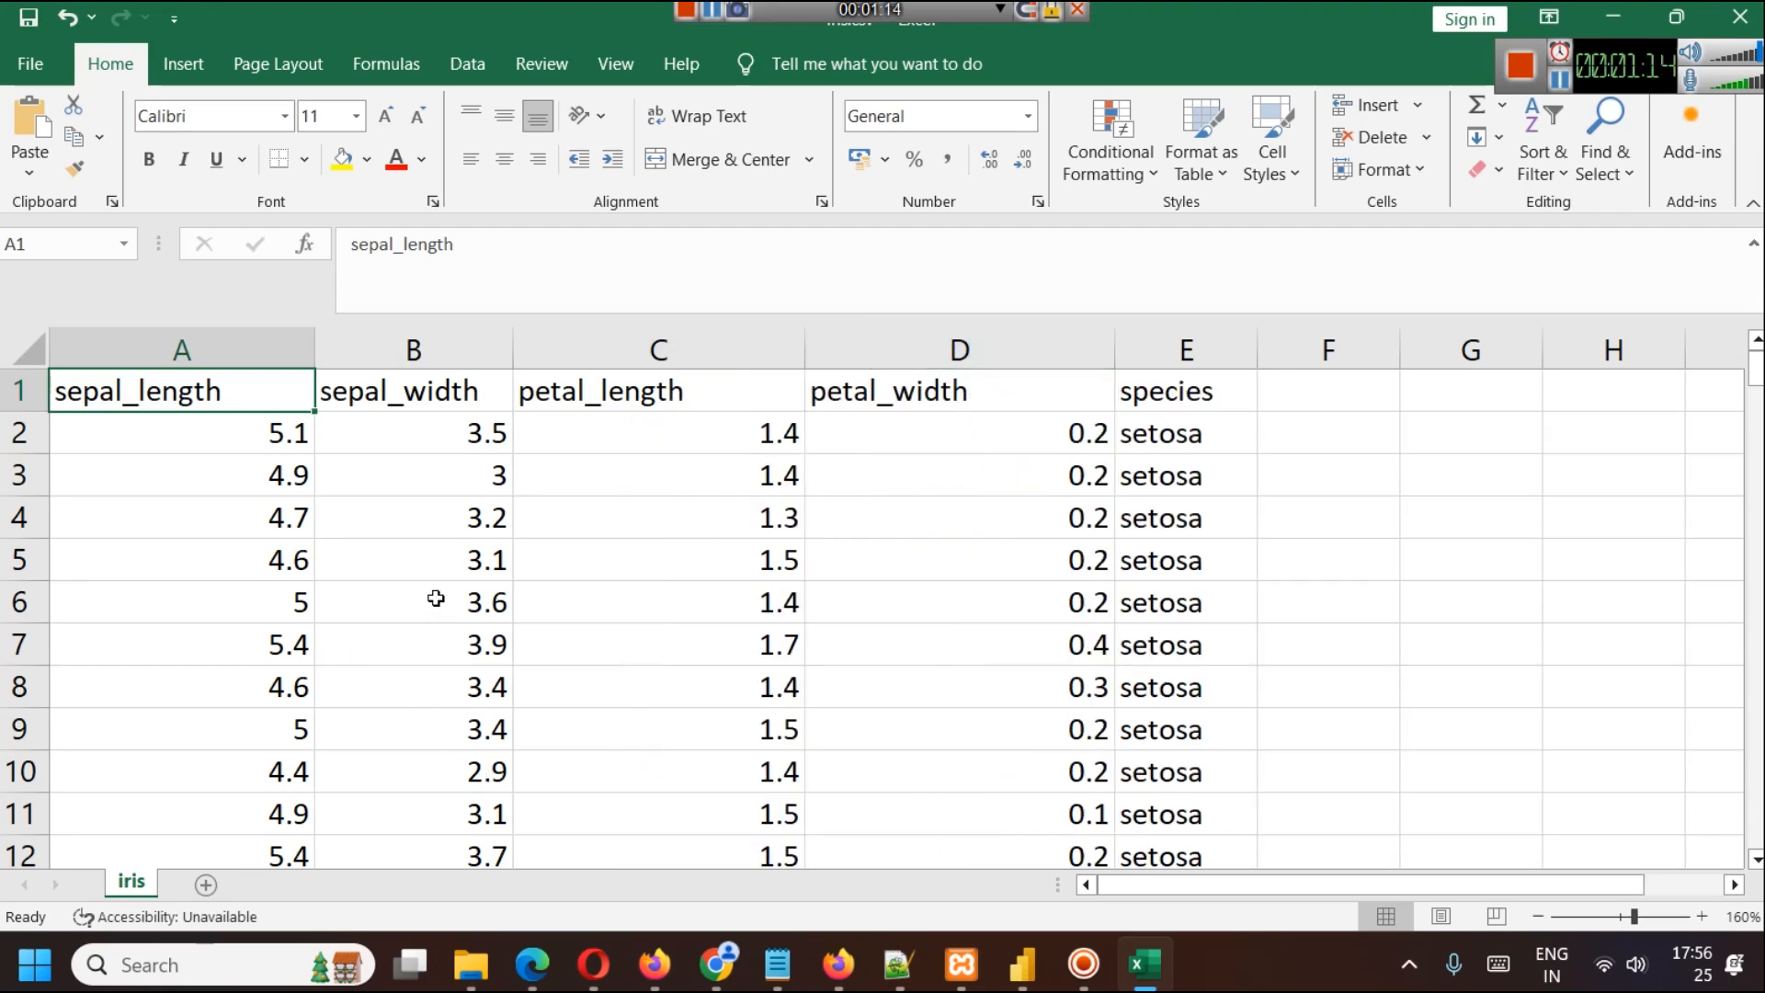
Step: Examine the sepal and petal measurement columns and the species values, and close iris.csv without saving
left_click(182, 351)
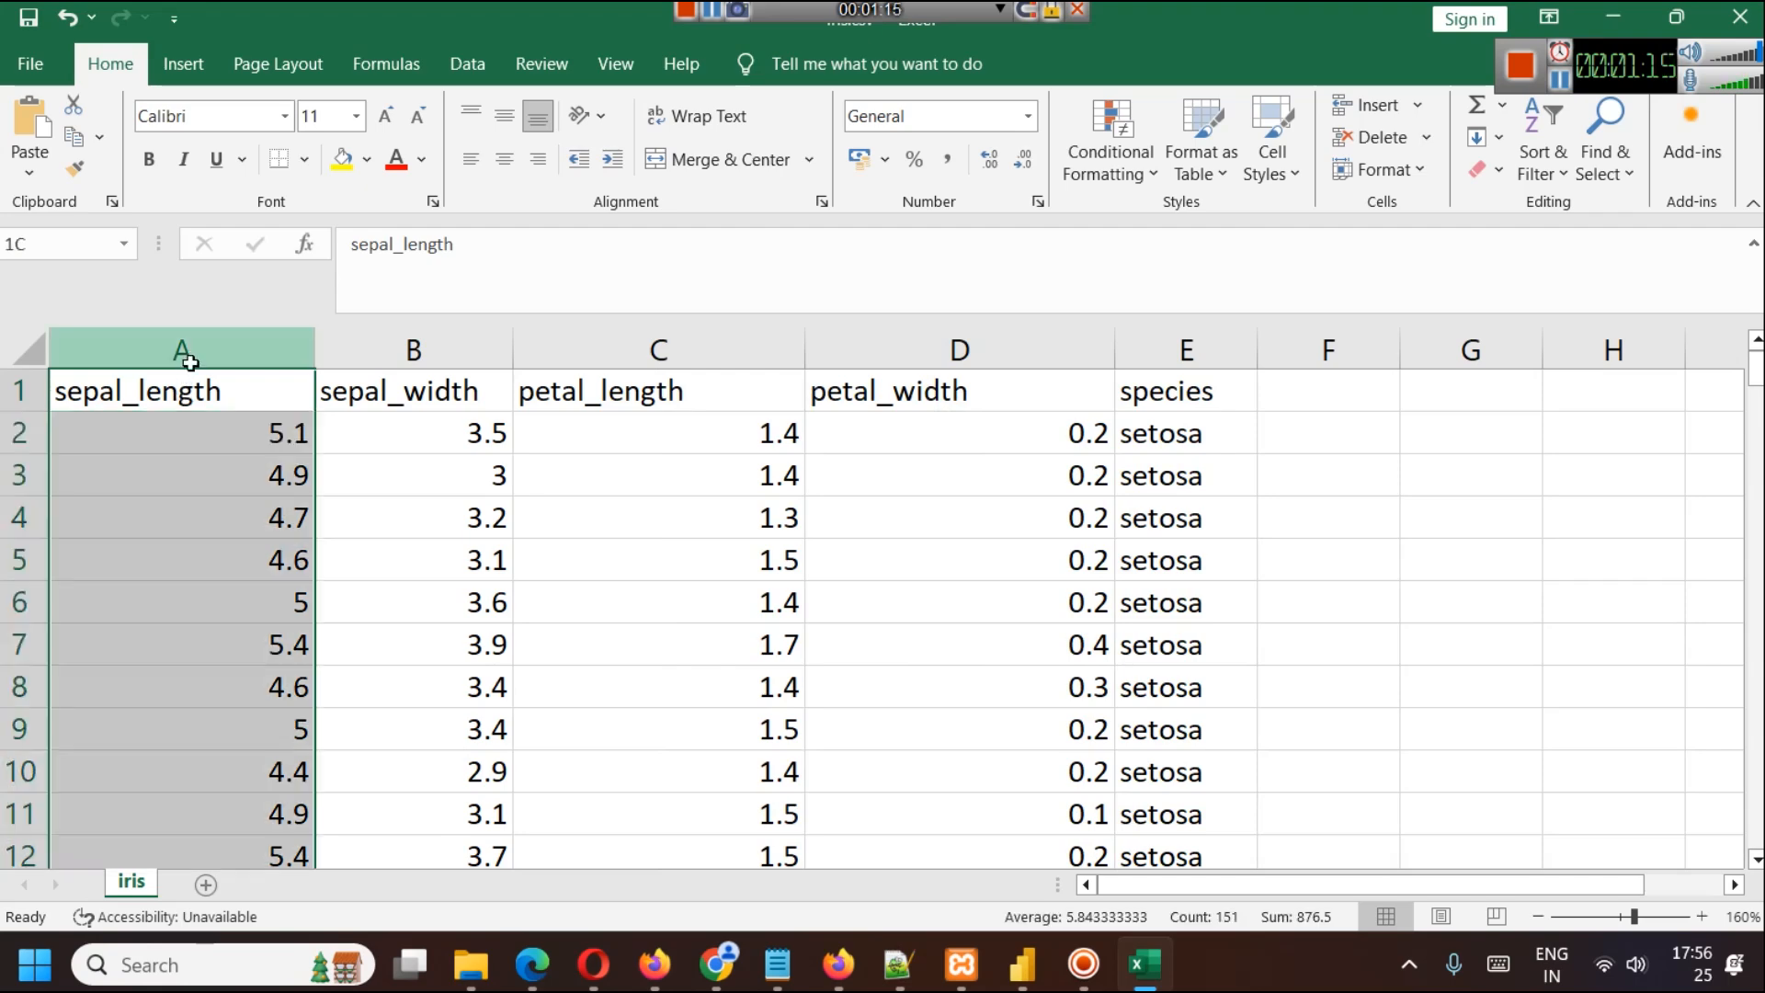
left_click(391, 347)
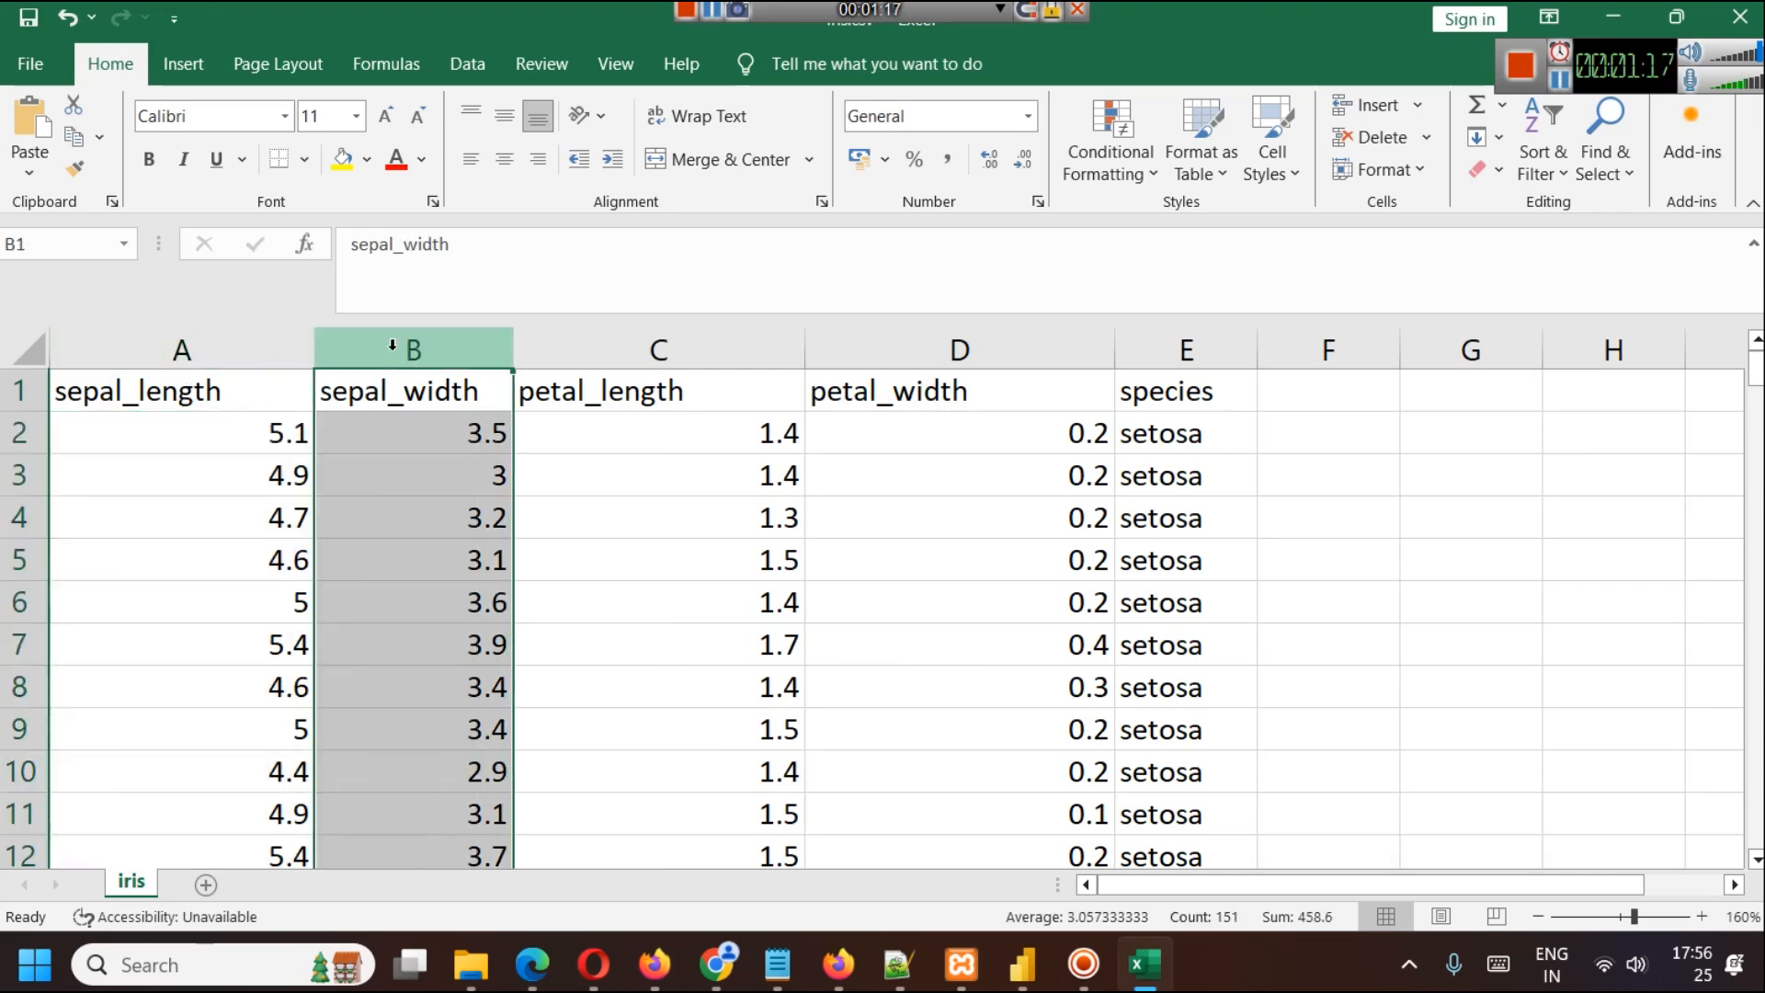
left_click(646, 354)
left_click(860, 353)
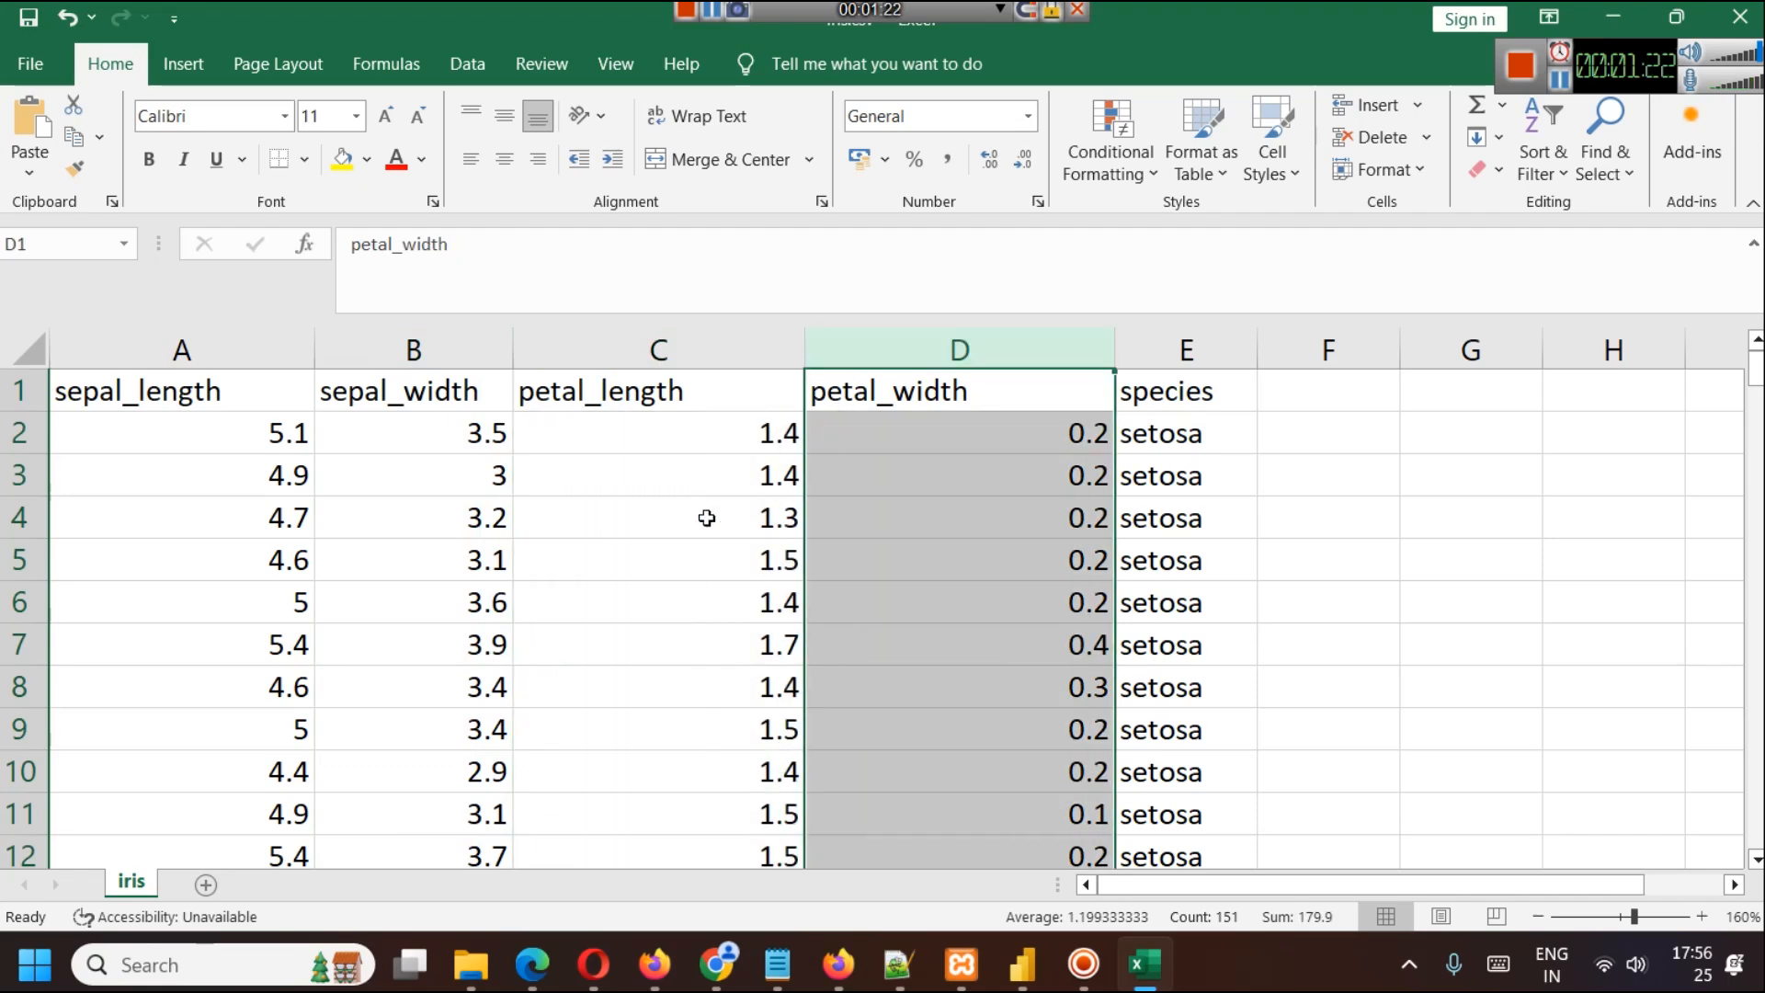
left_click(1173, 431)
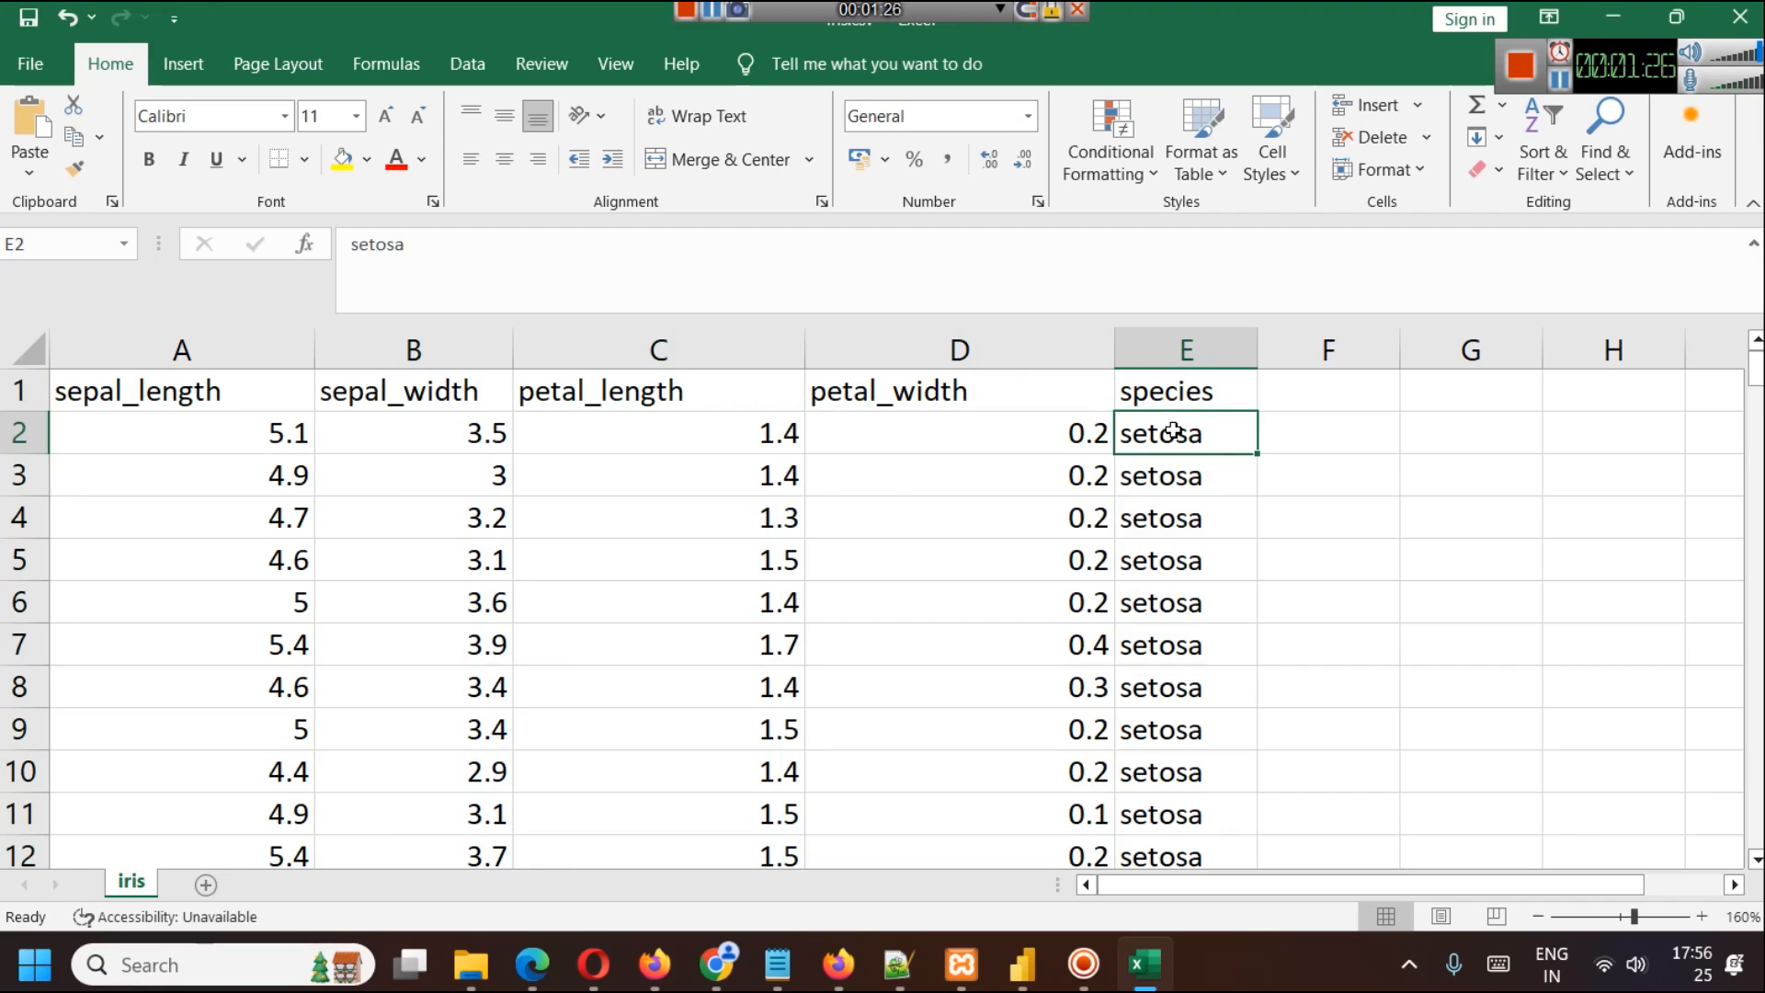
scroll(1283, 397, "down", 19)
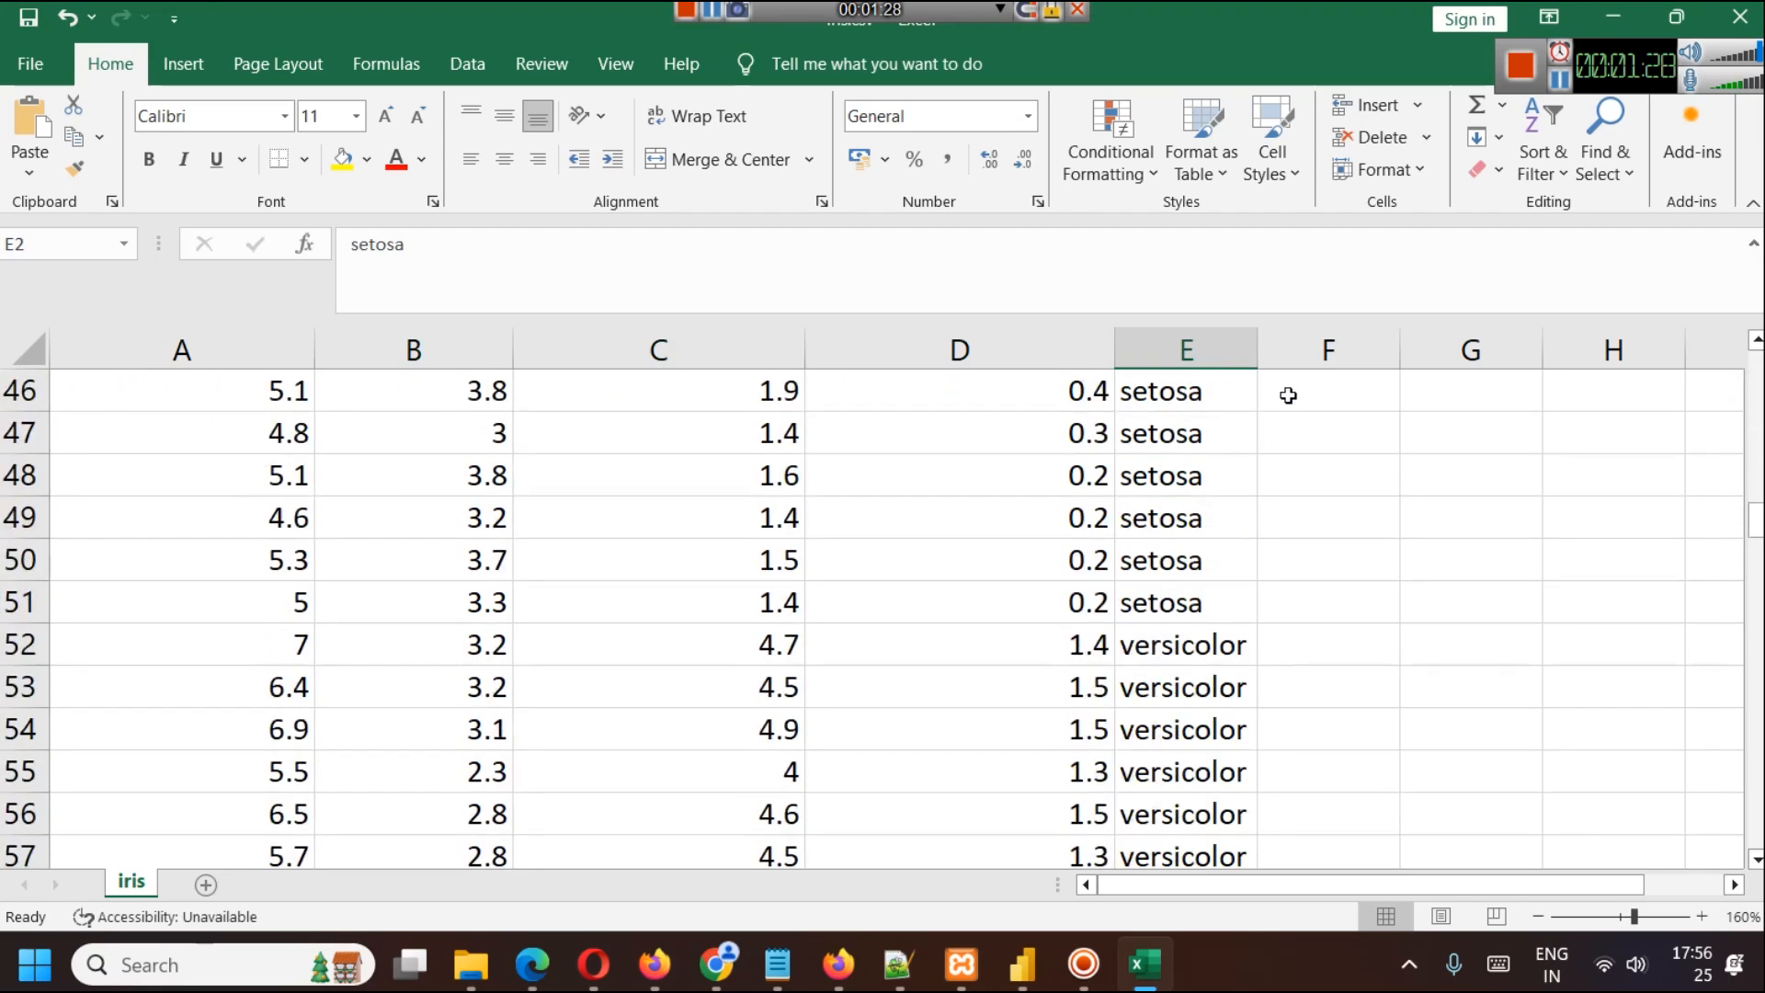
left_click(1740, 16)
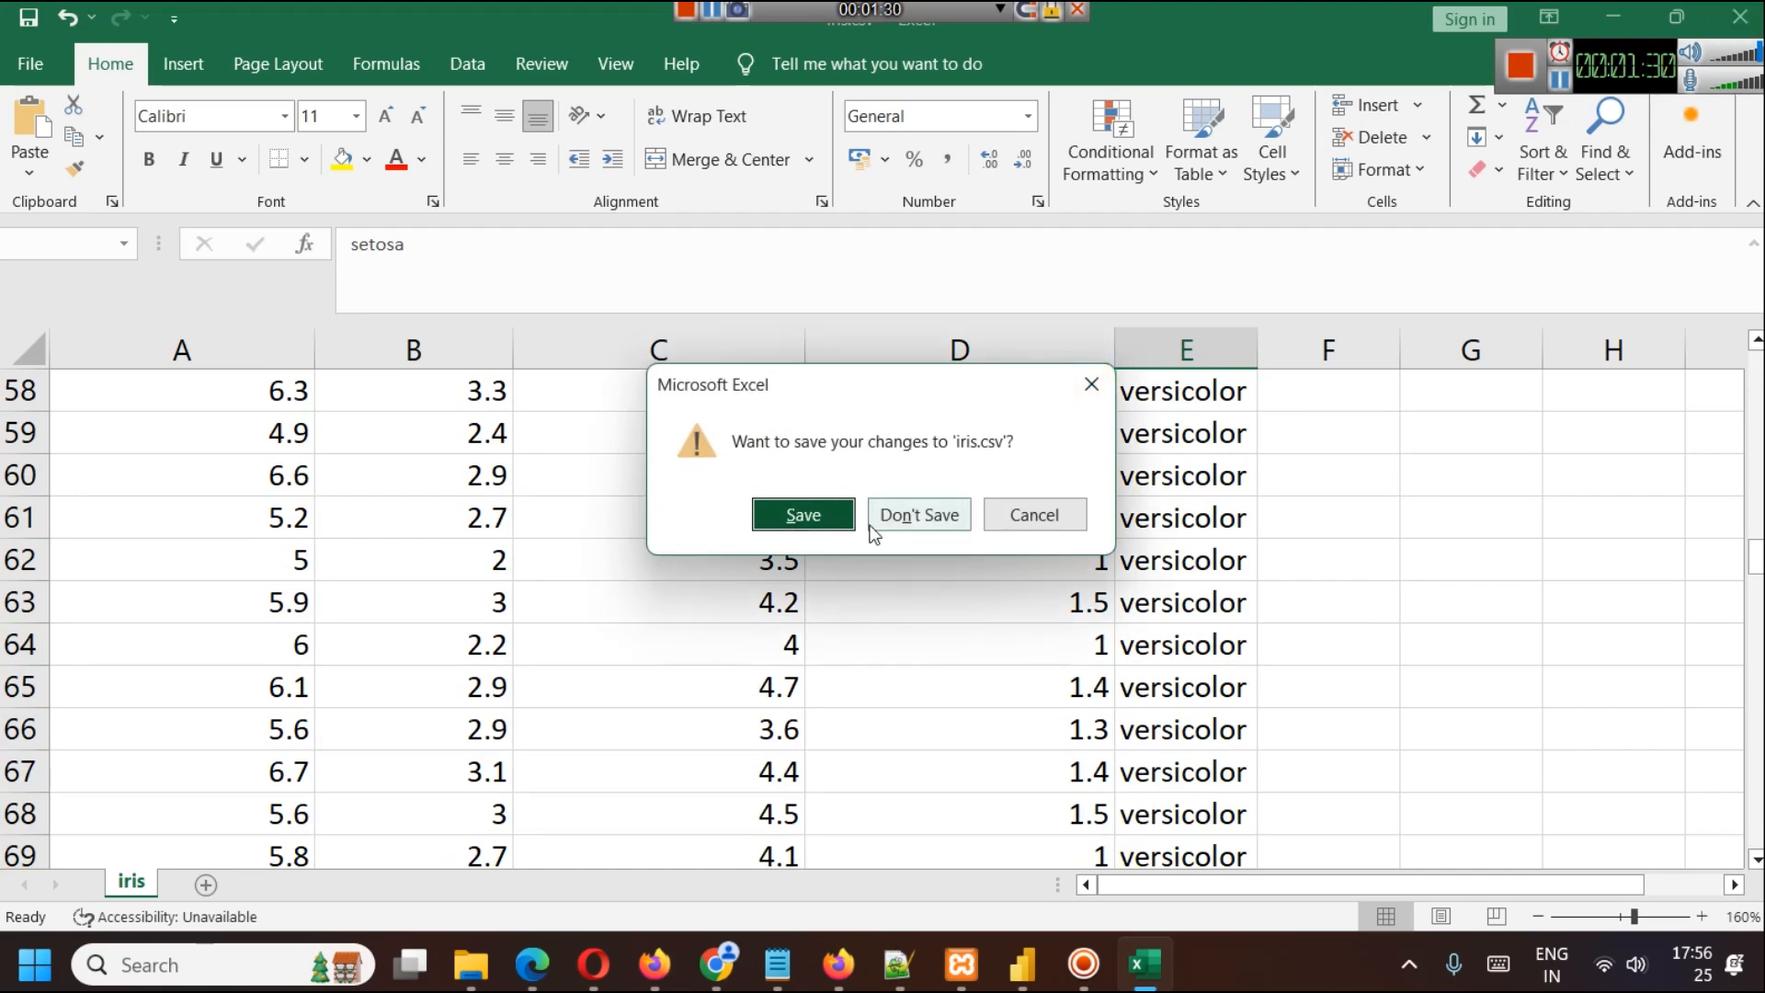
left_click(945, 511)
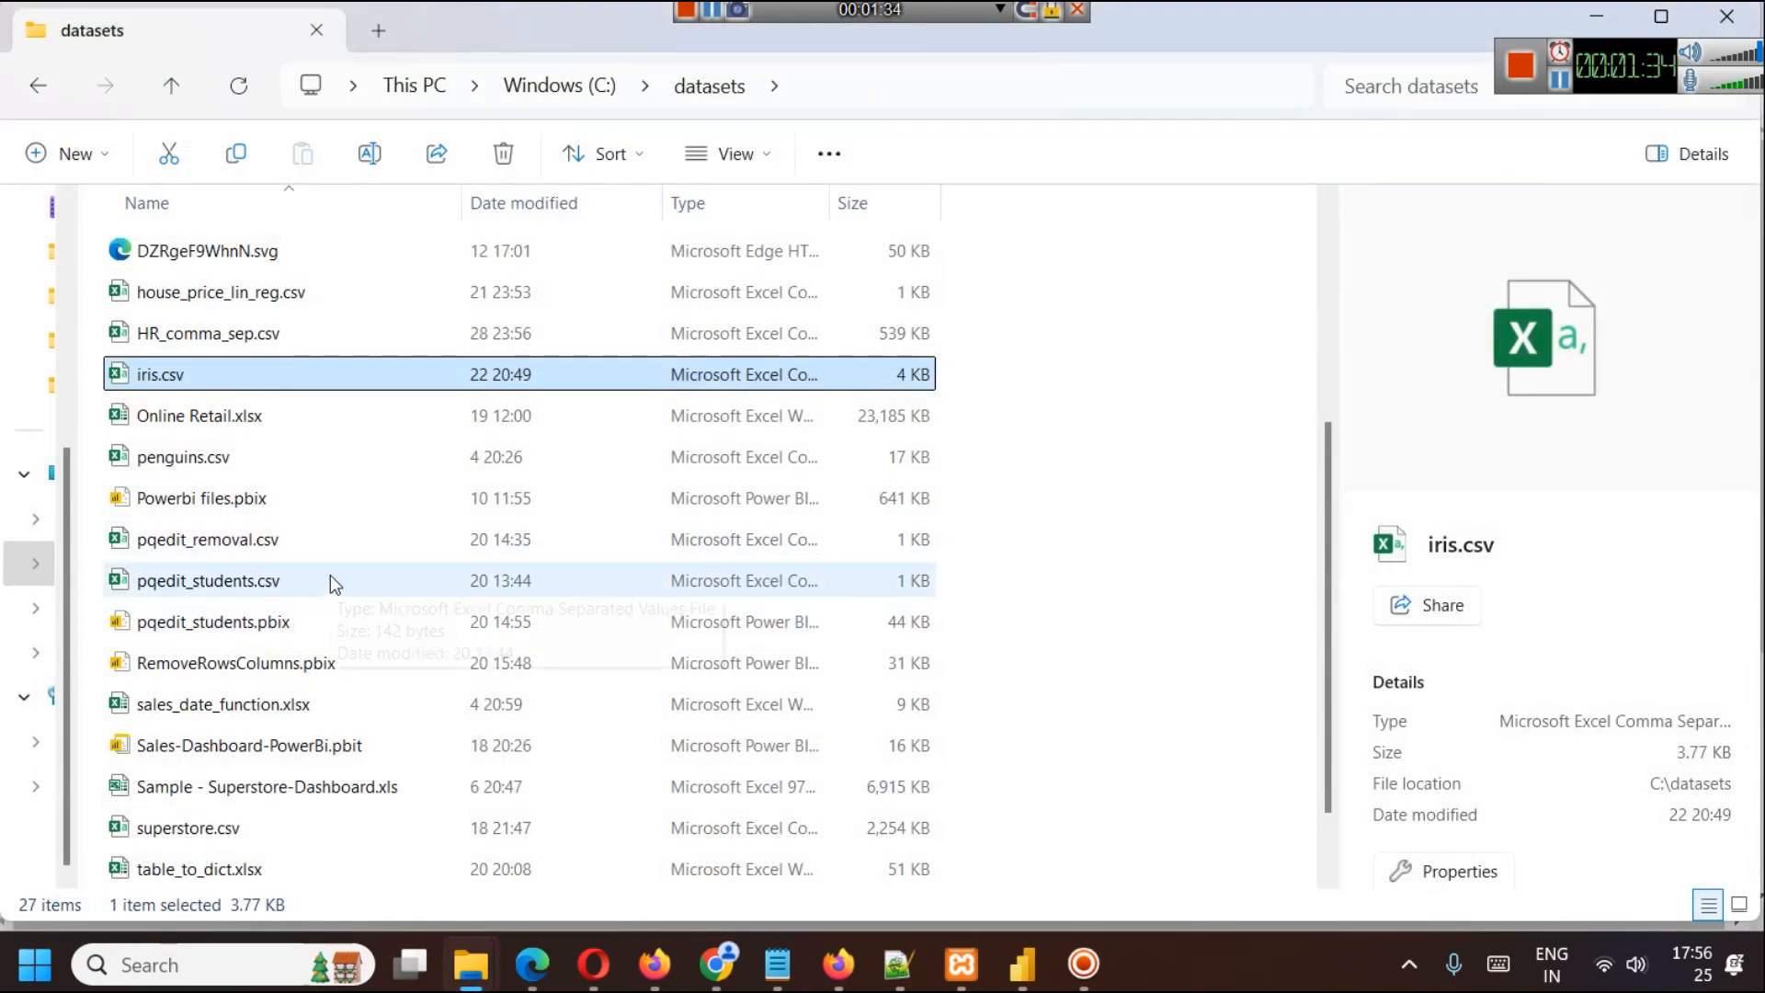
Step: Open titanic.csv from the datasets folder, zoom to 130%, and widen the PassengerId and Name columns
scroll(331, 576, "down", 1)
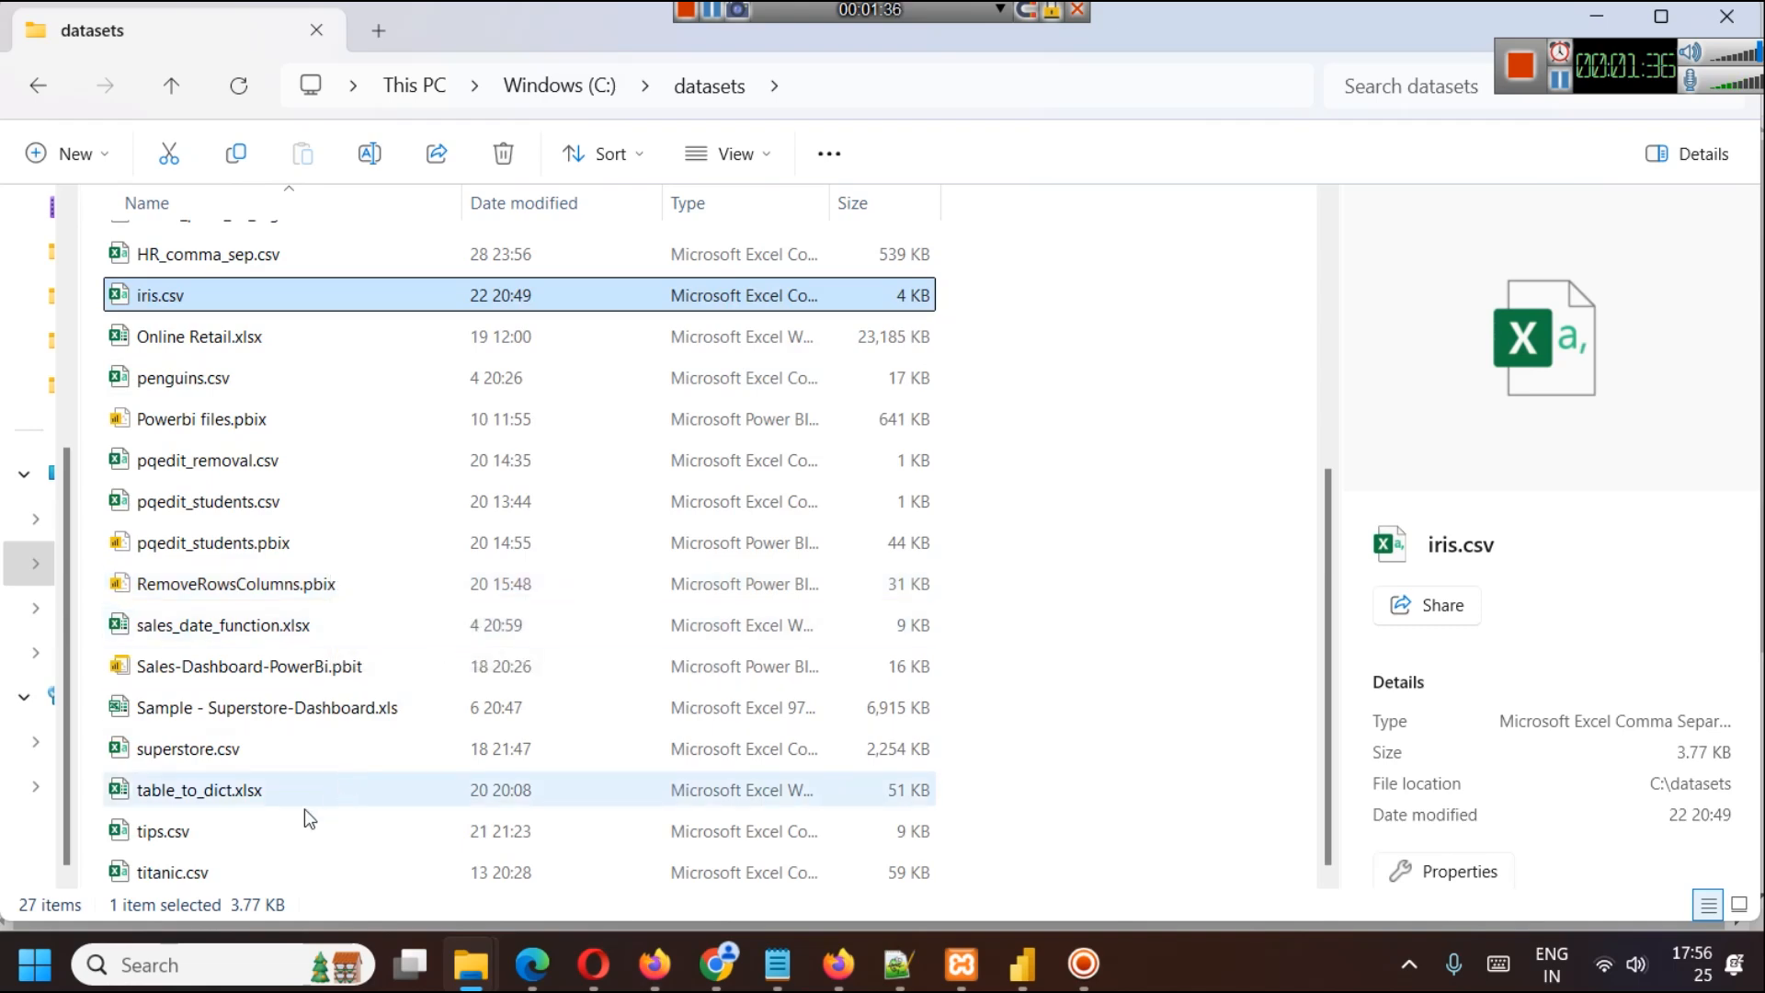
double_click(177, 873)
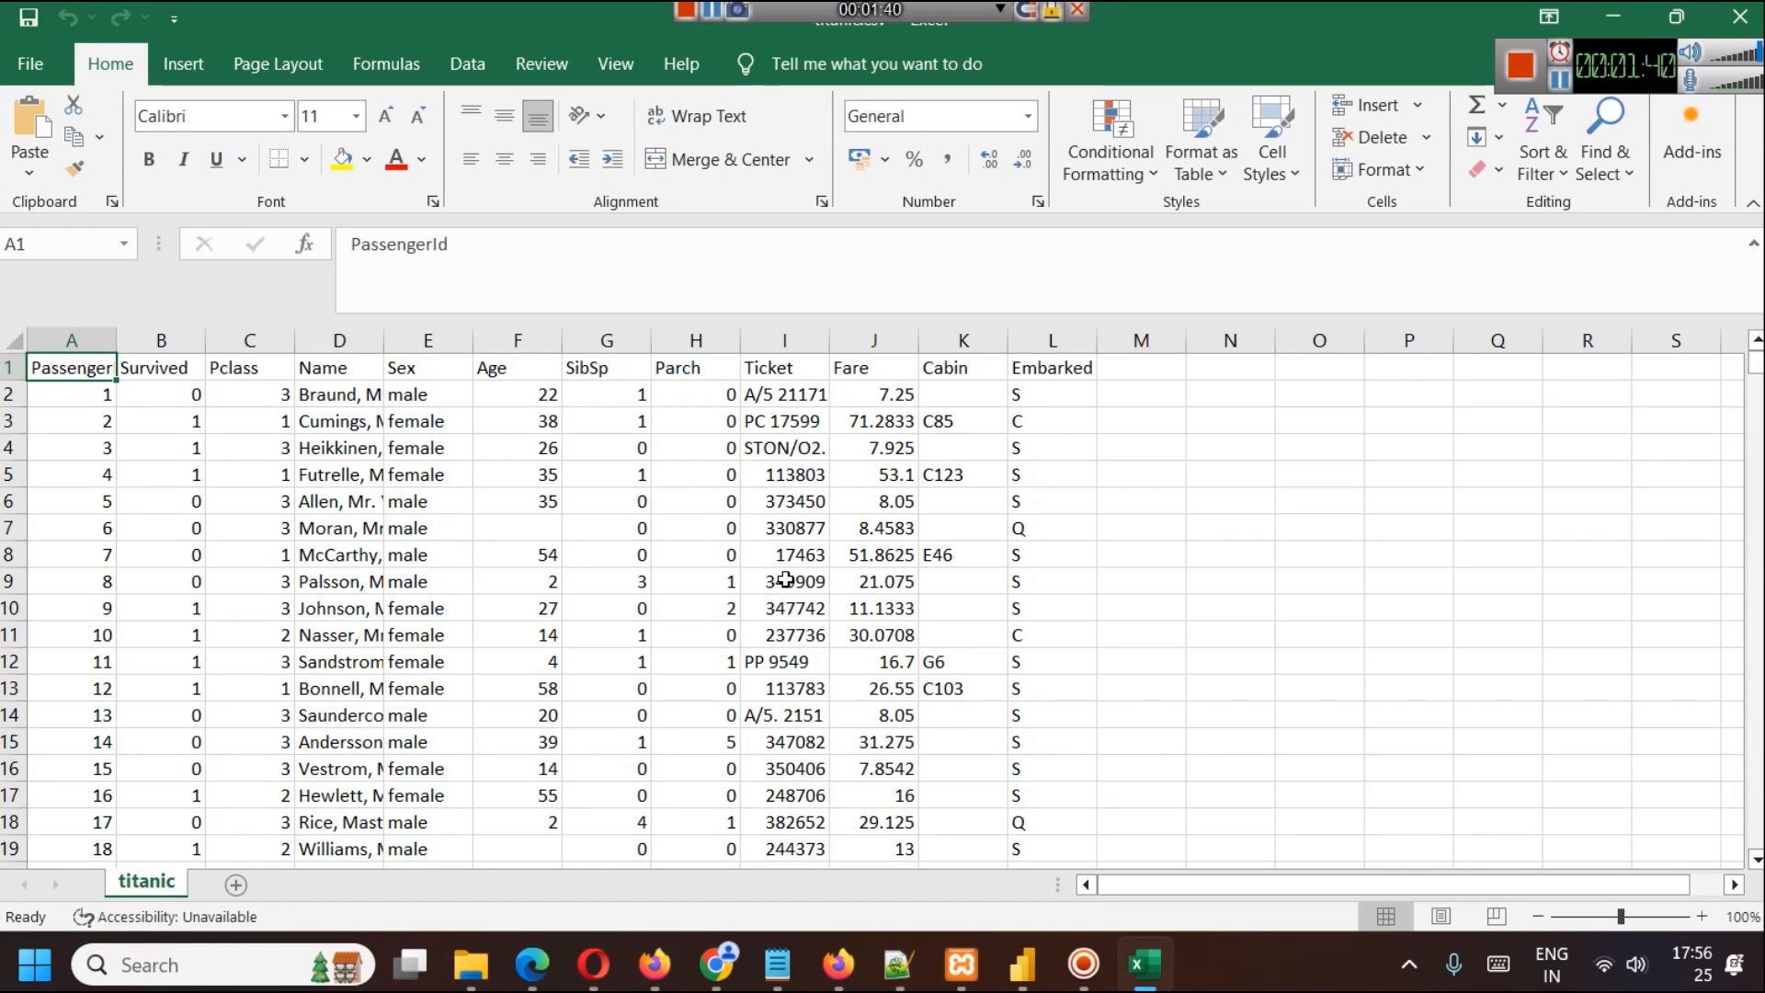
scroll(606, 534, "up", 2, "ctrl")
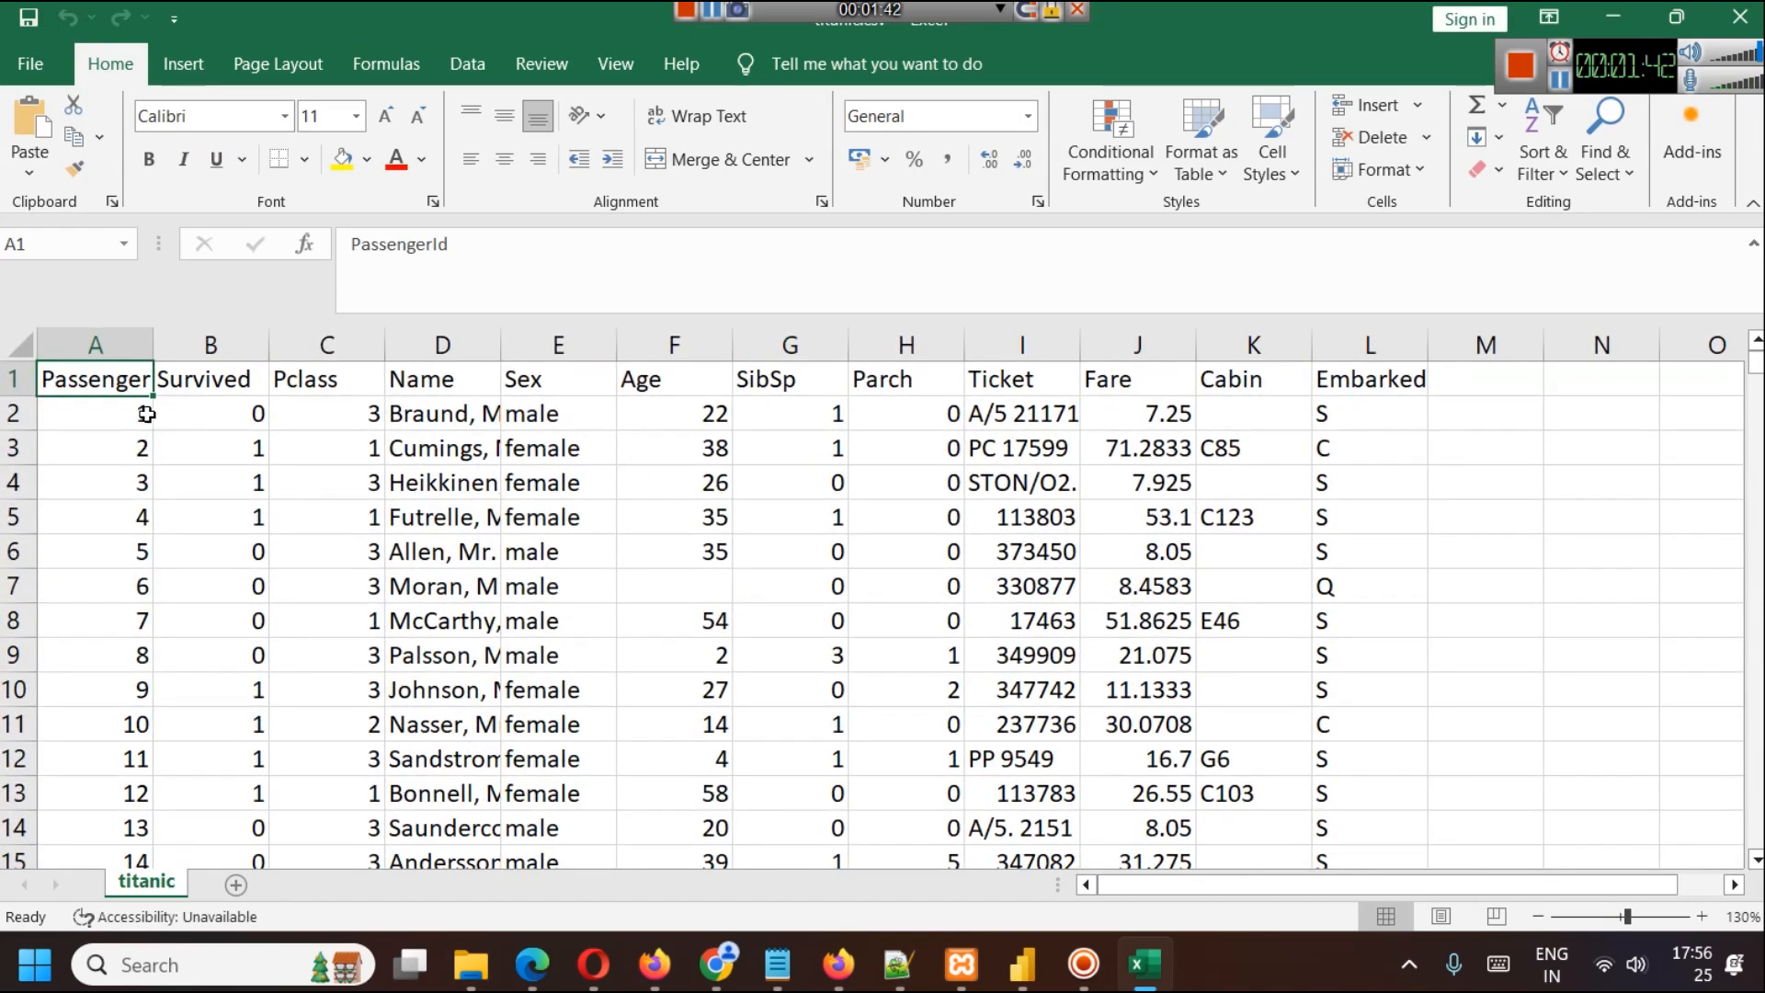
left_click_drag(154, 345, 175, 349)
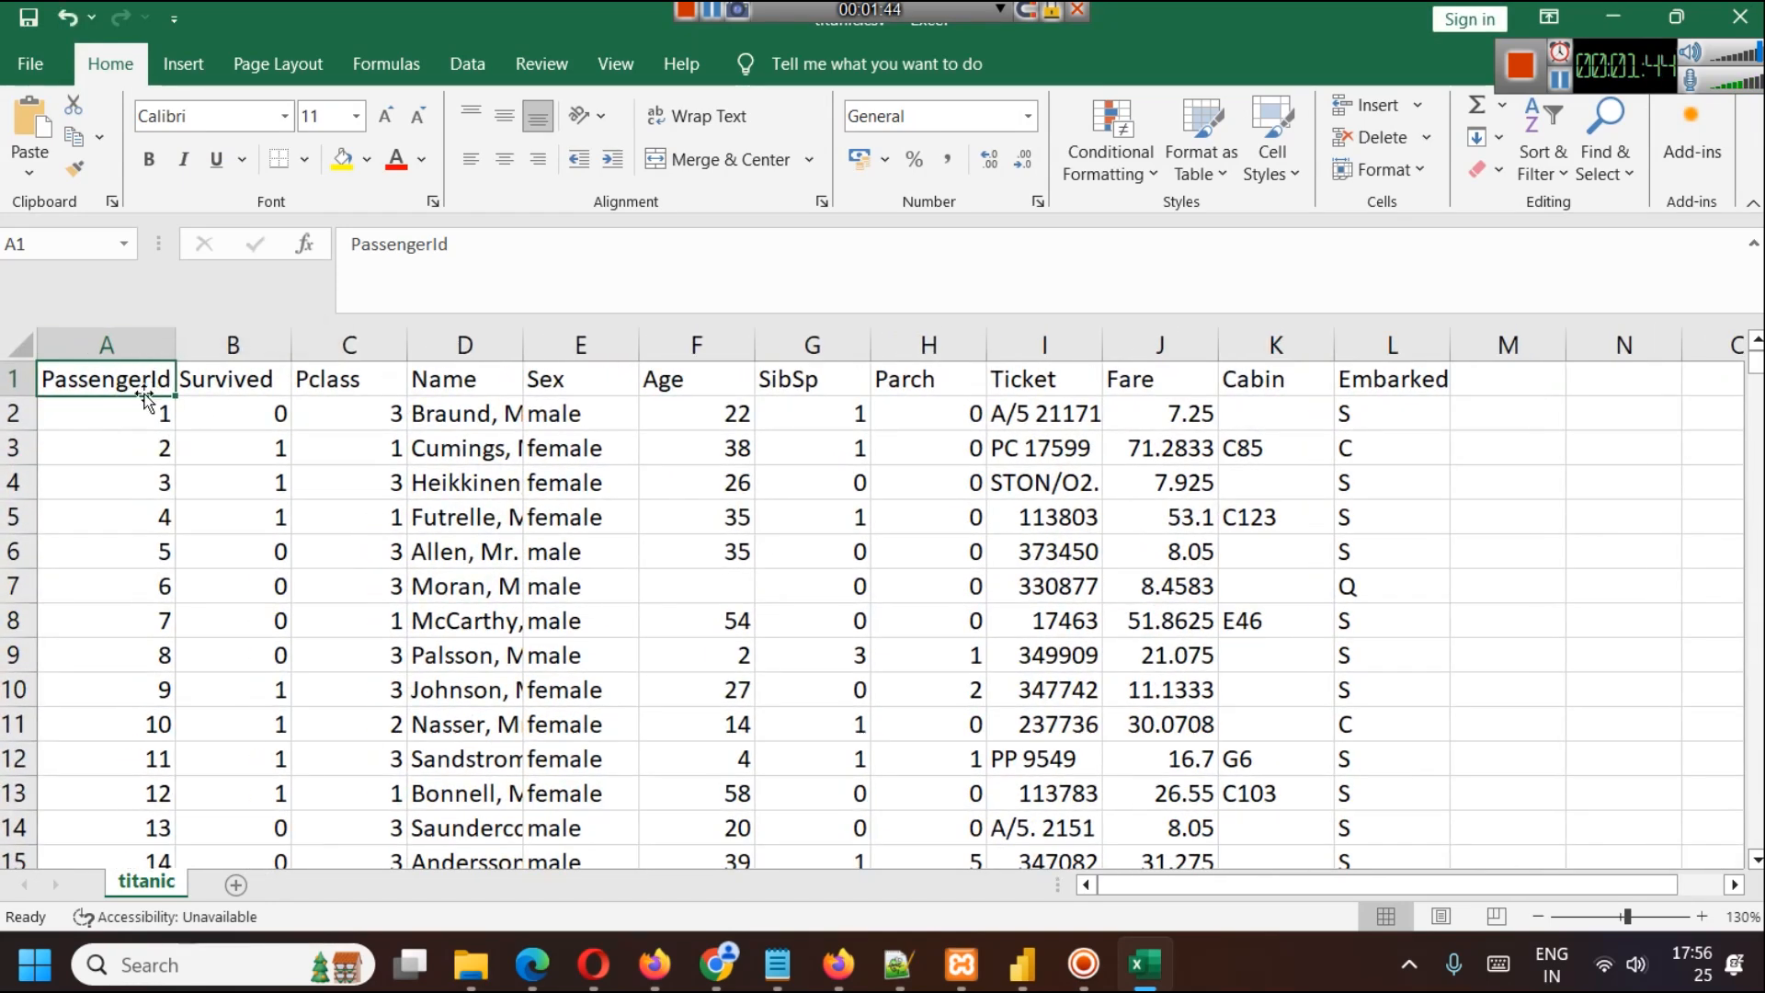
left_click(494, 402)
left_click_drag(523, 344, 614, 345)
Step: Review the Sex and Age columns of the titanic sheet and close the file without saving
left_click(678, 380)
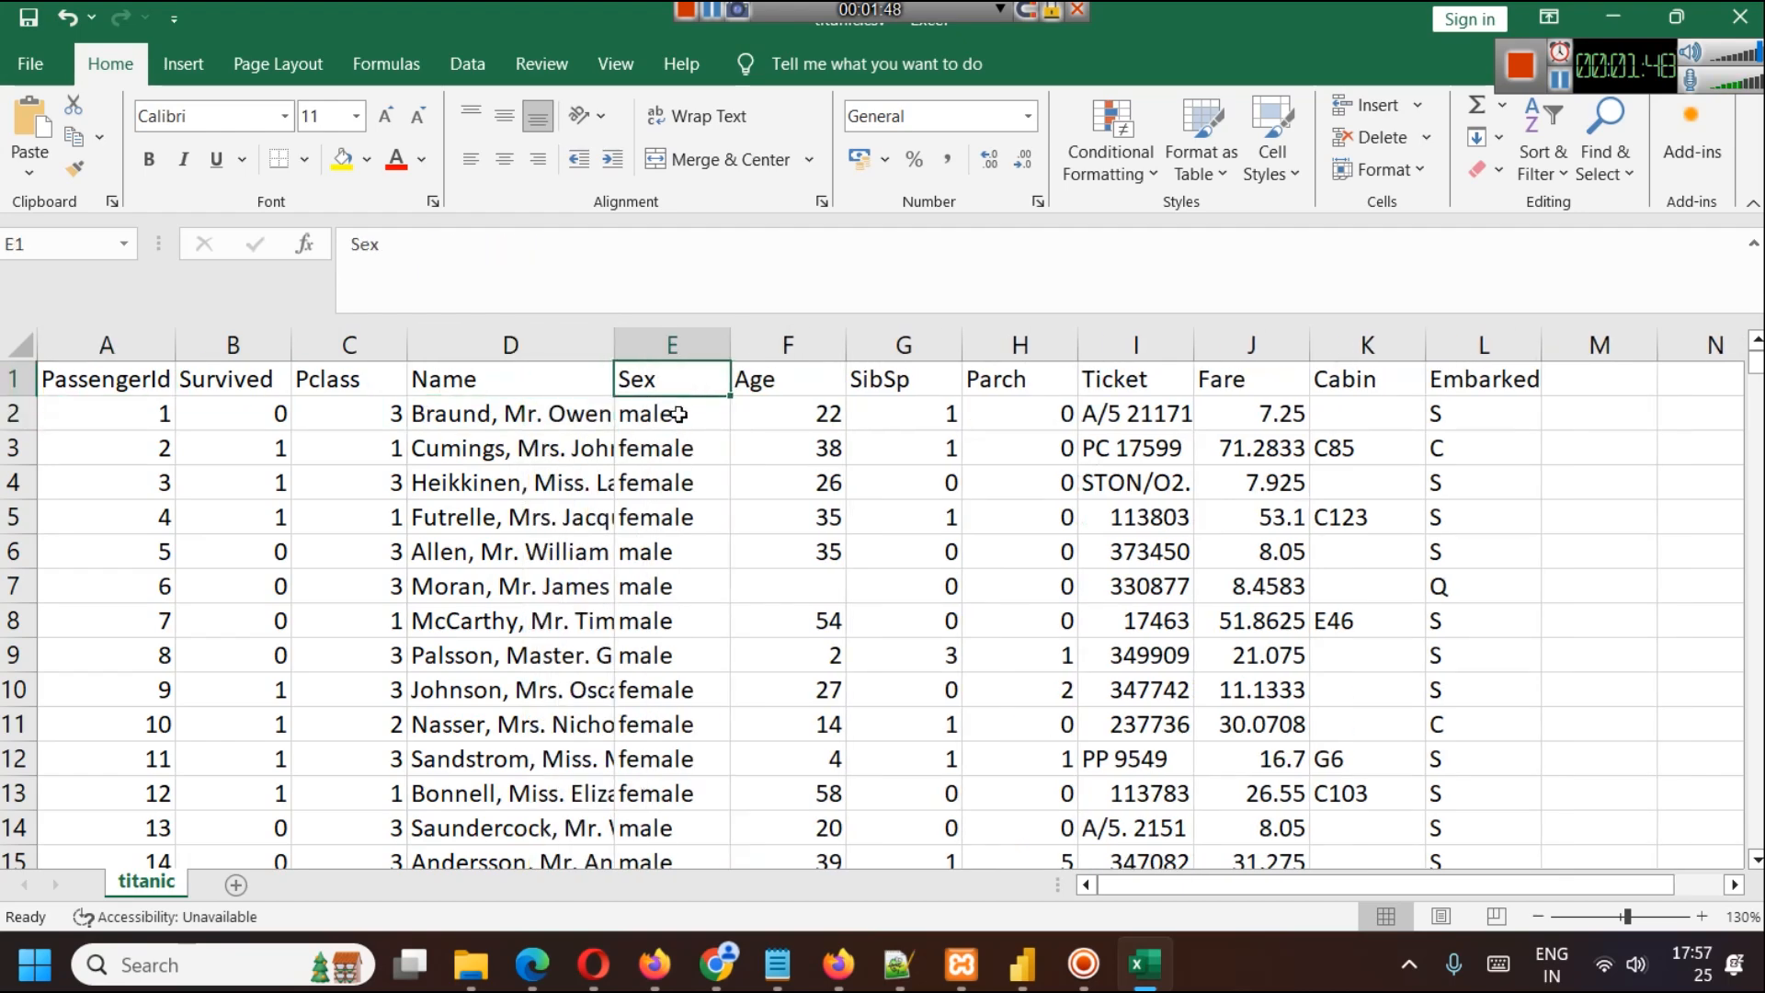
left_click(790, 344)
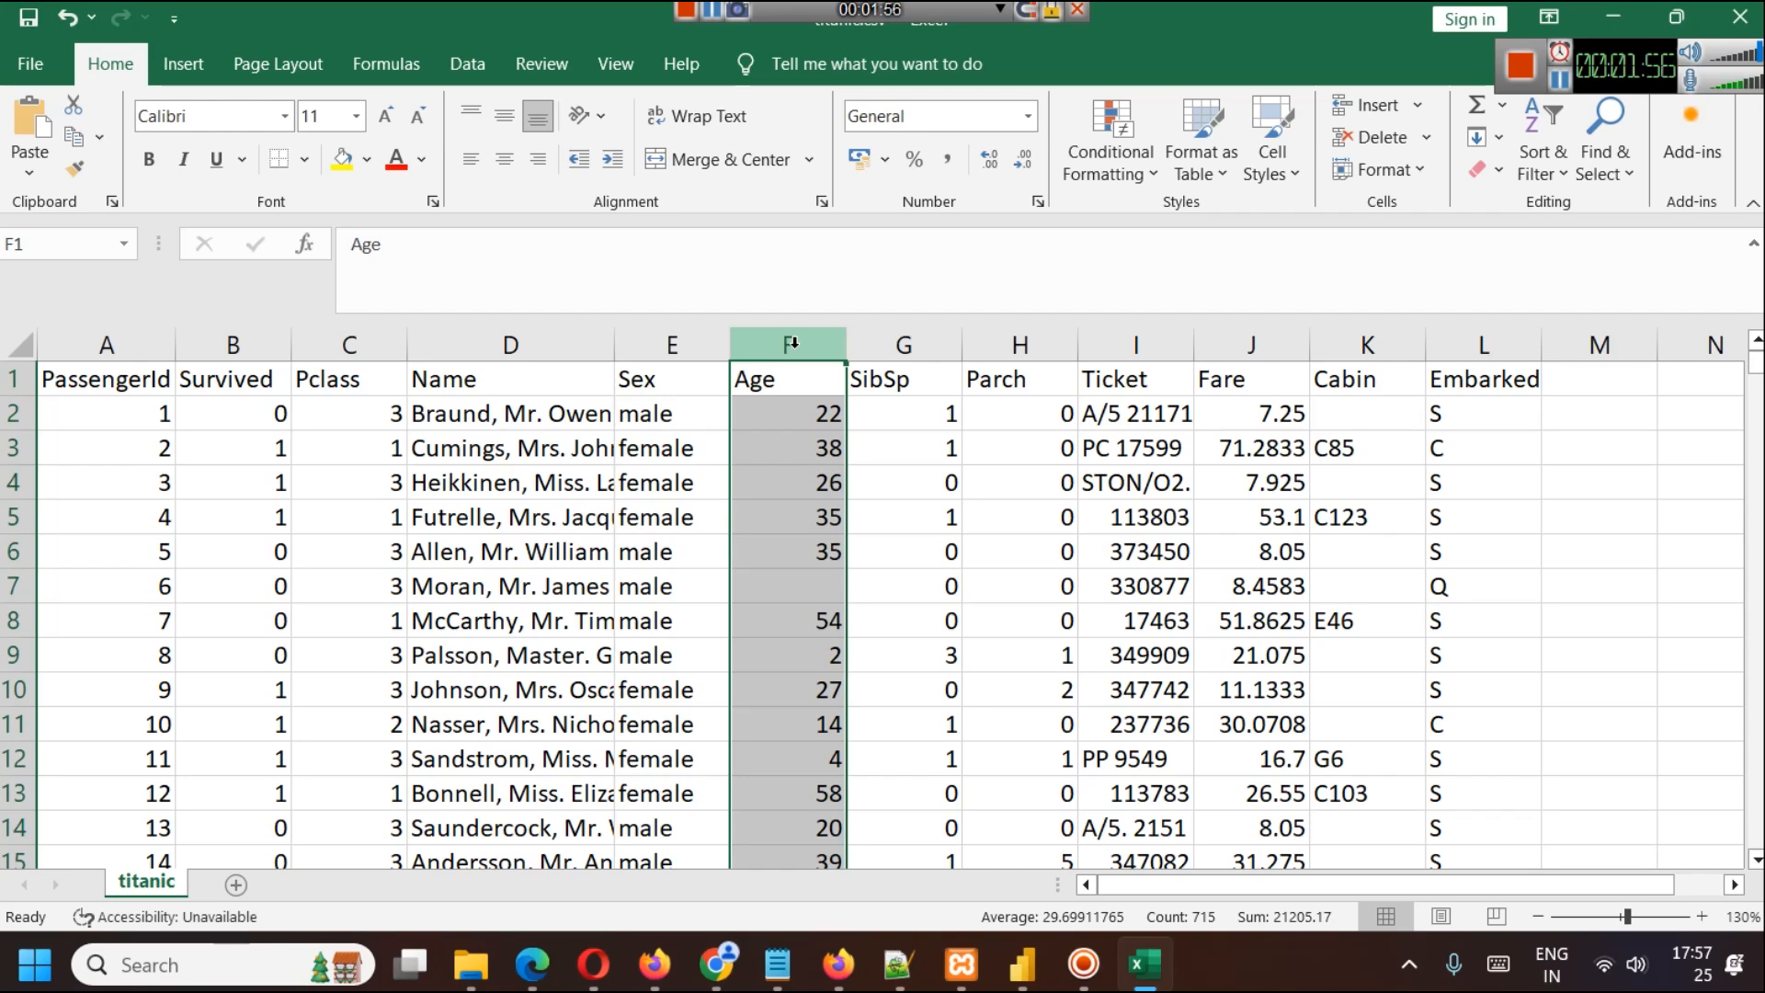
left_click(1740, 16)
left_click(940, 522)
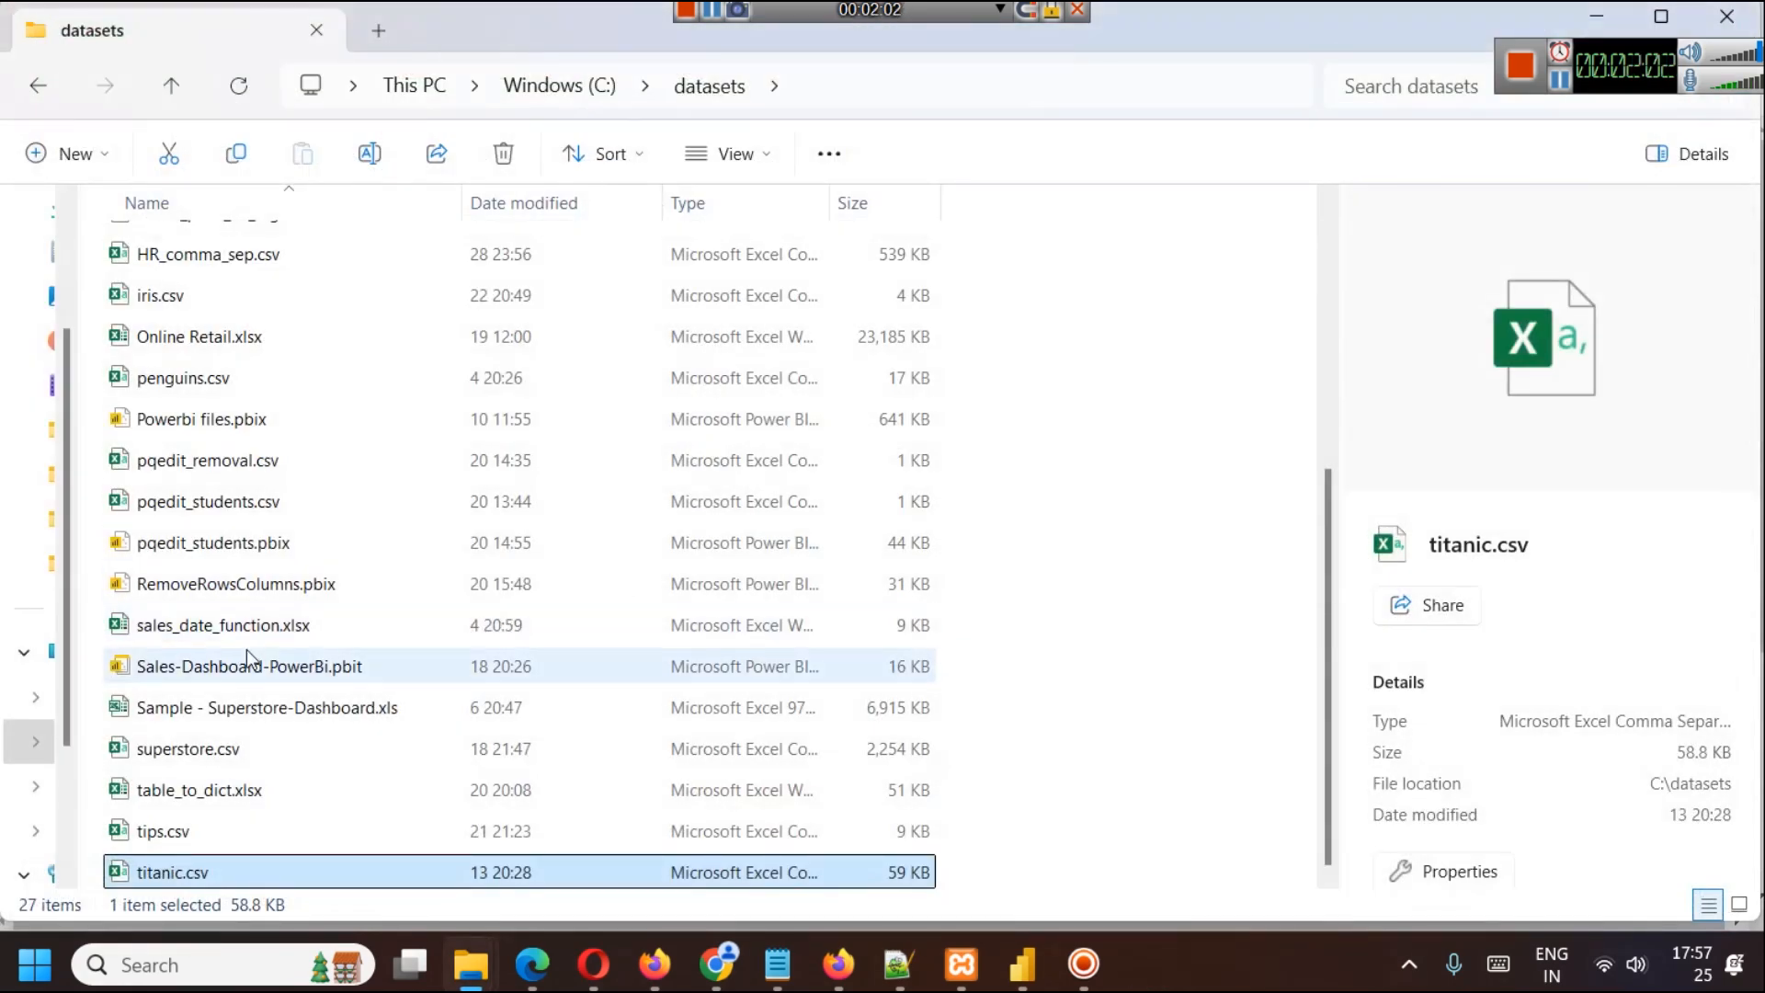
Step: Open Sample - Superstore-Dashboard.xls at its Orders sheet and dismiss the macro security warning
double_click(184, 710)
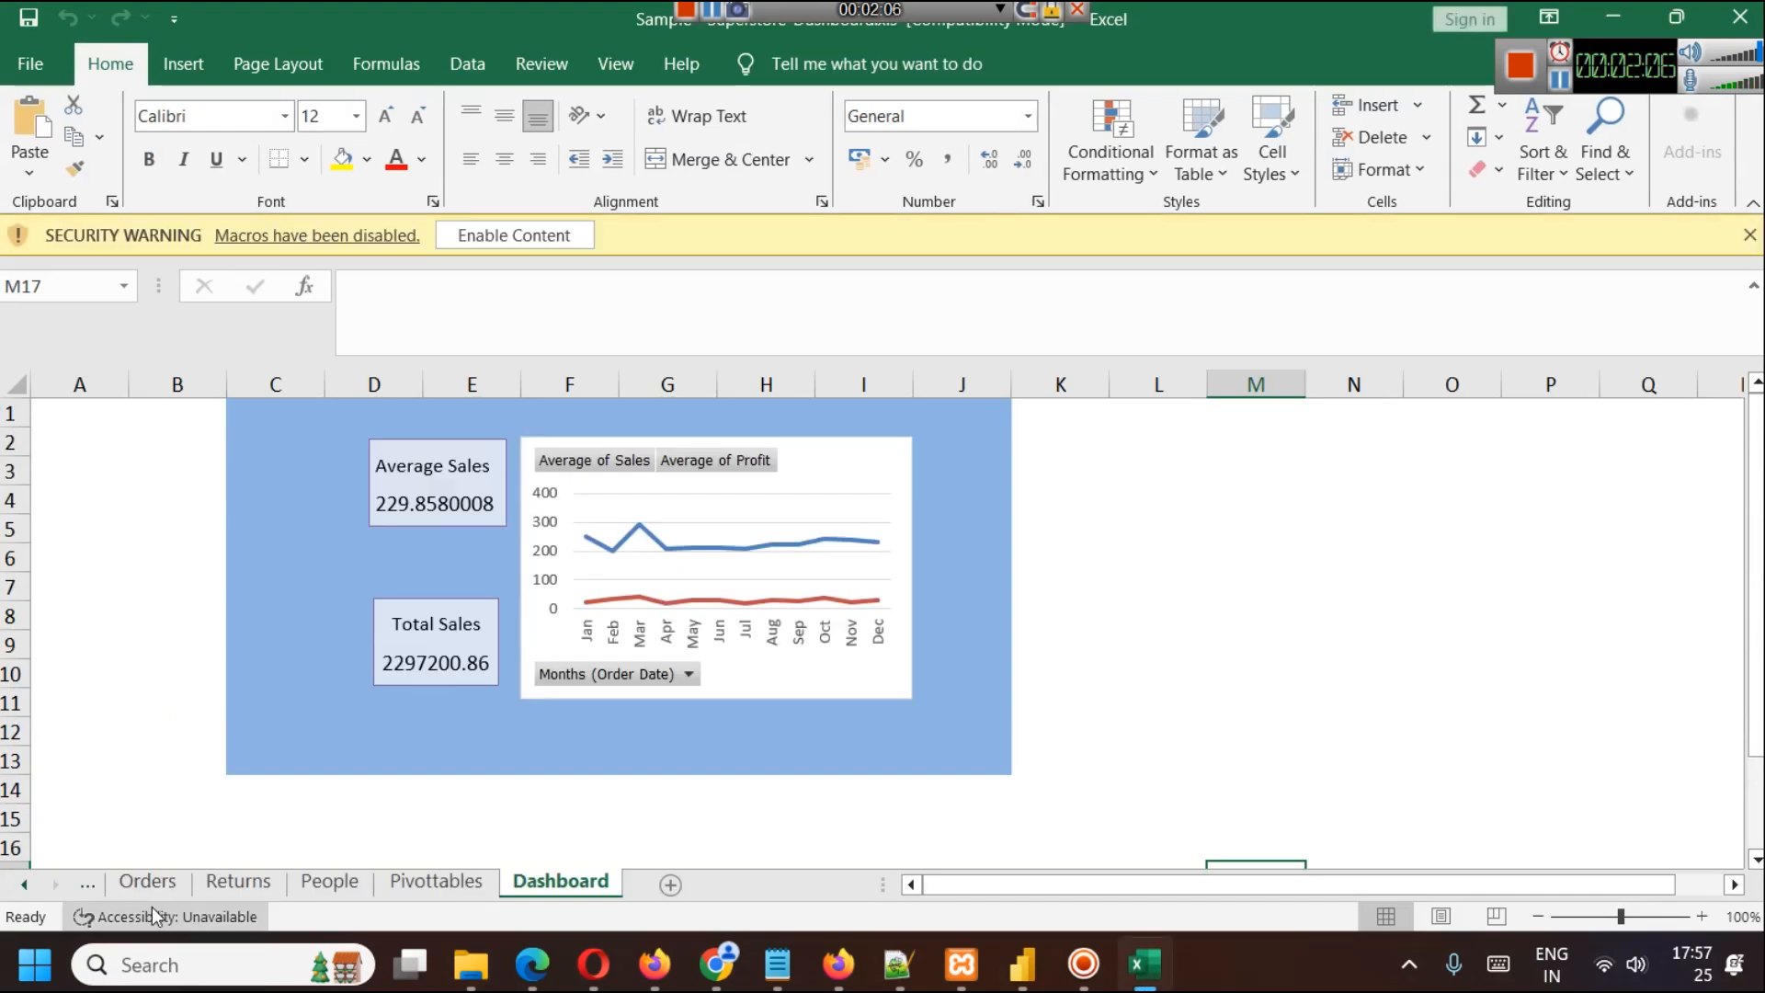
left_click(149, 881)
left_click(340, 529)
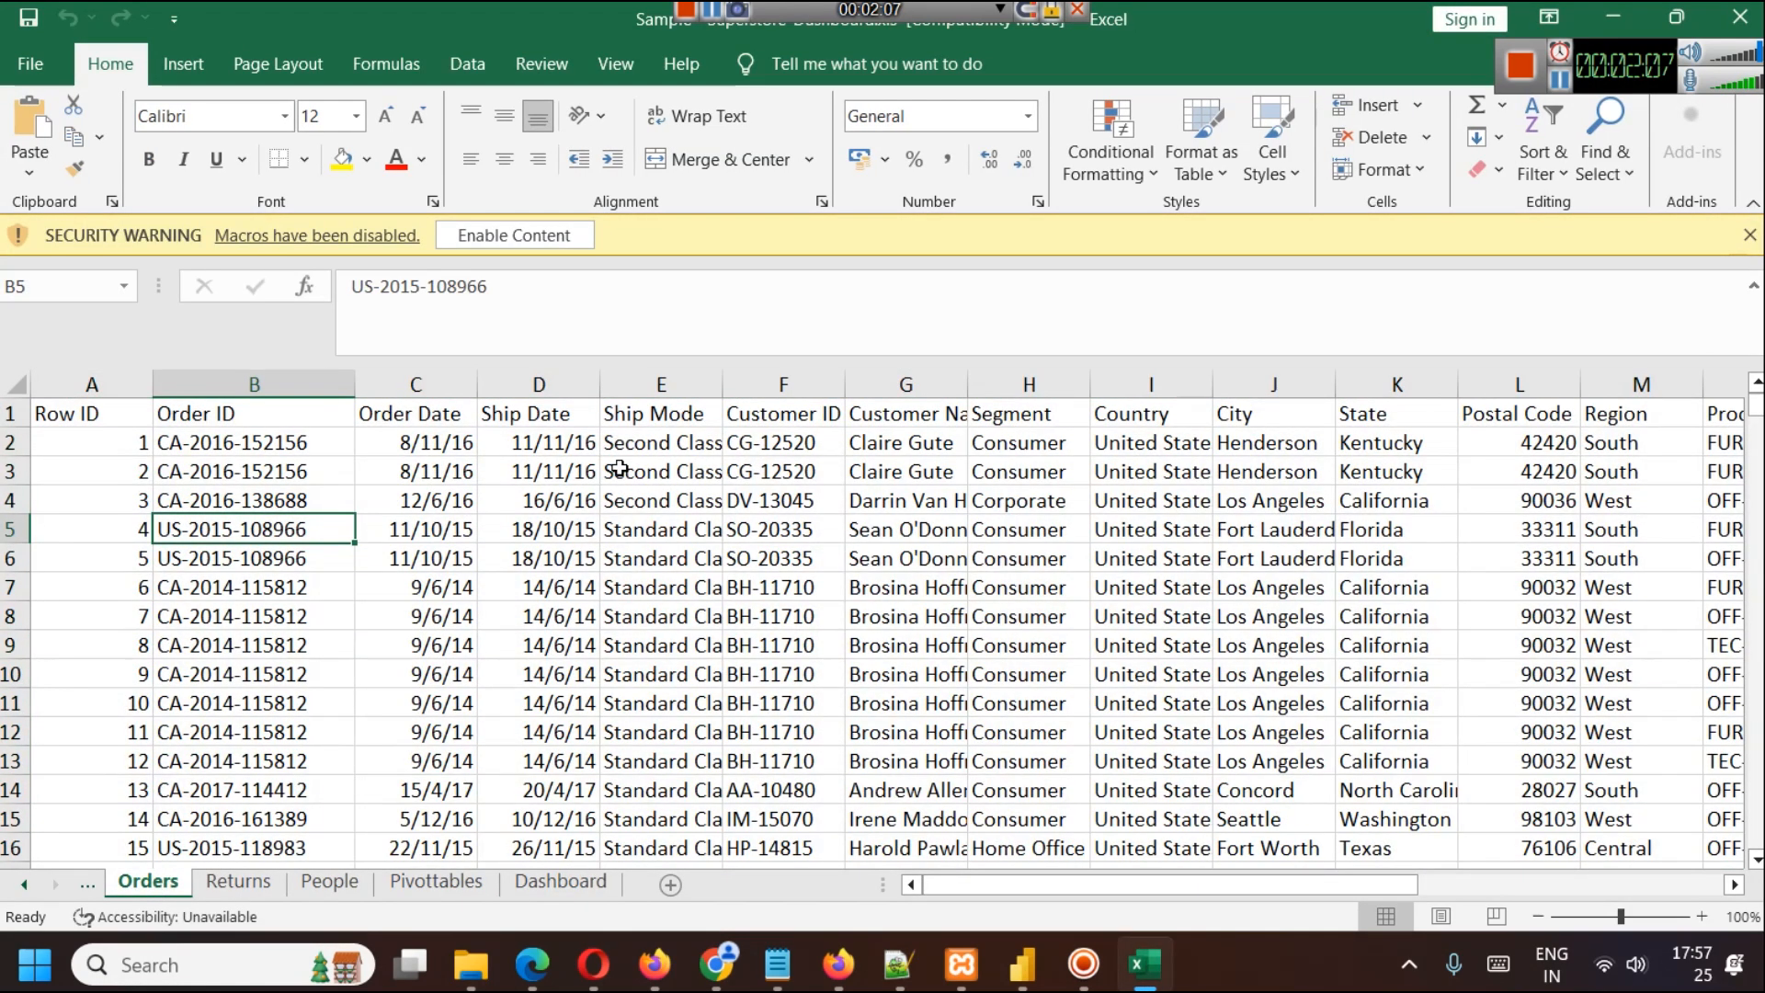
left_click(1749, 236)
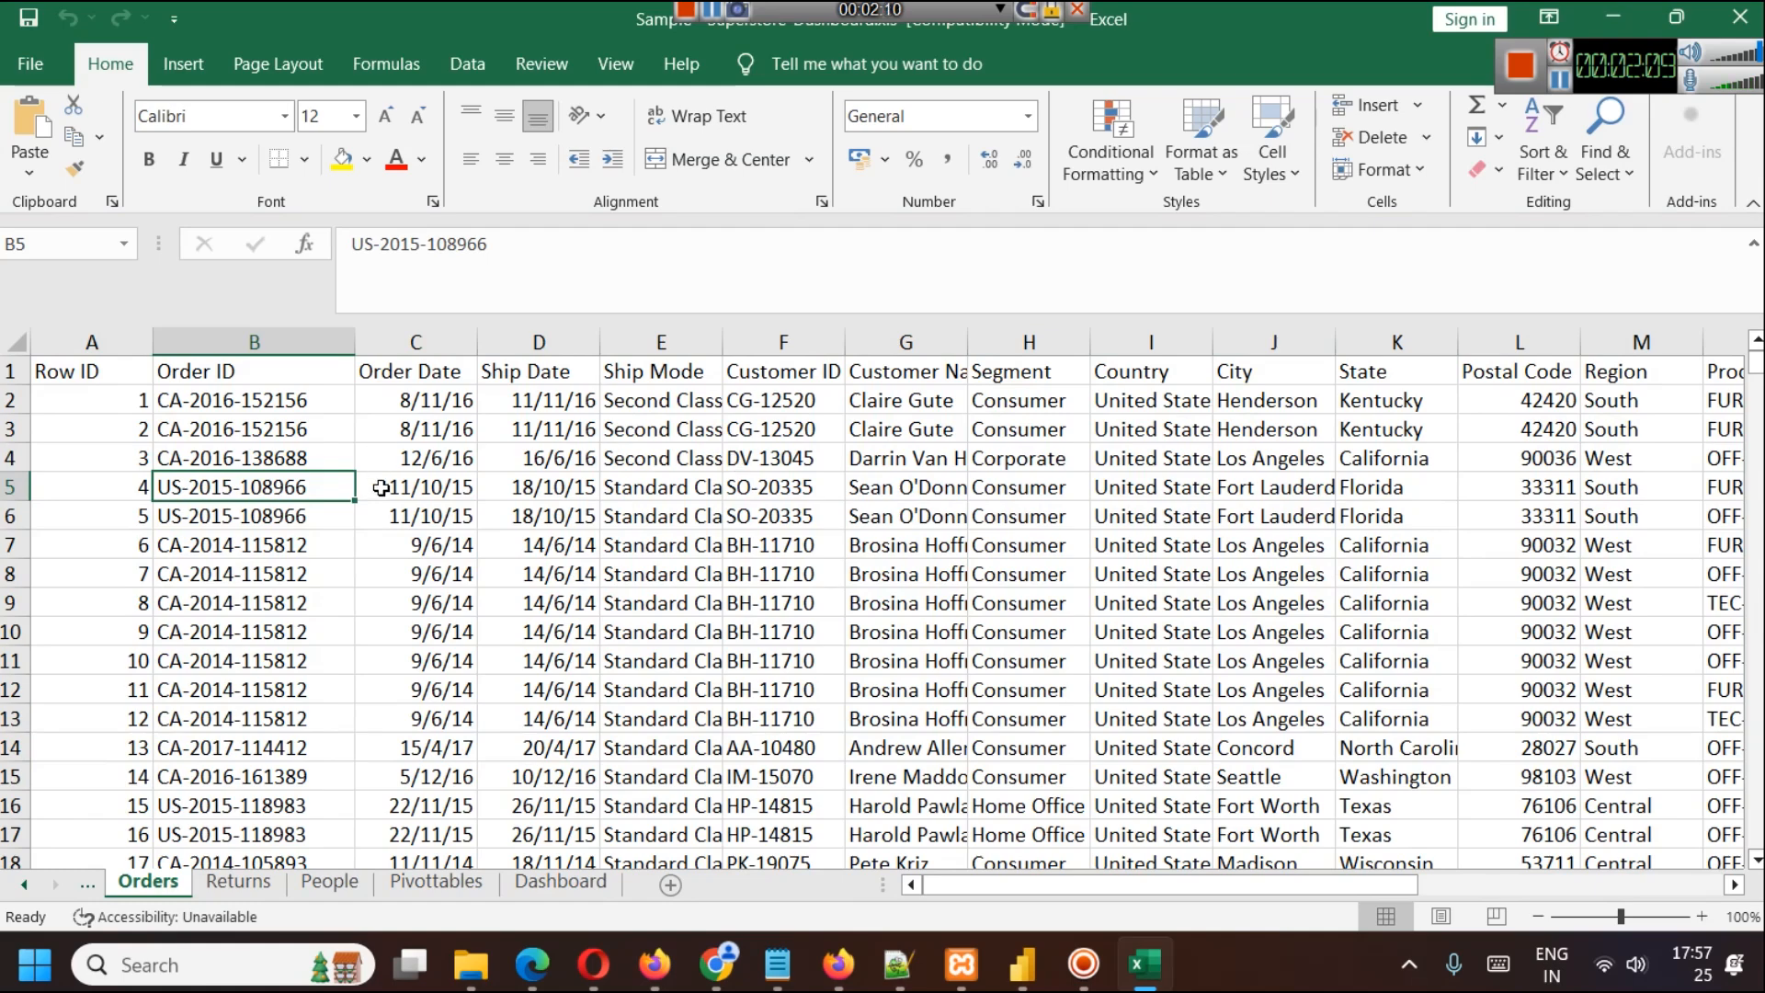
Step: Examine the Orders header row and compare the Order ID columns of the Orders and Returns sheets, slightly widening the one in Returns
left_click(10, 371)
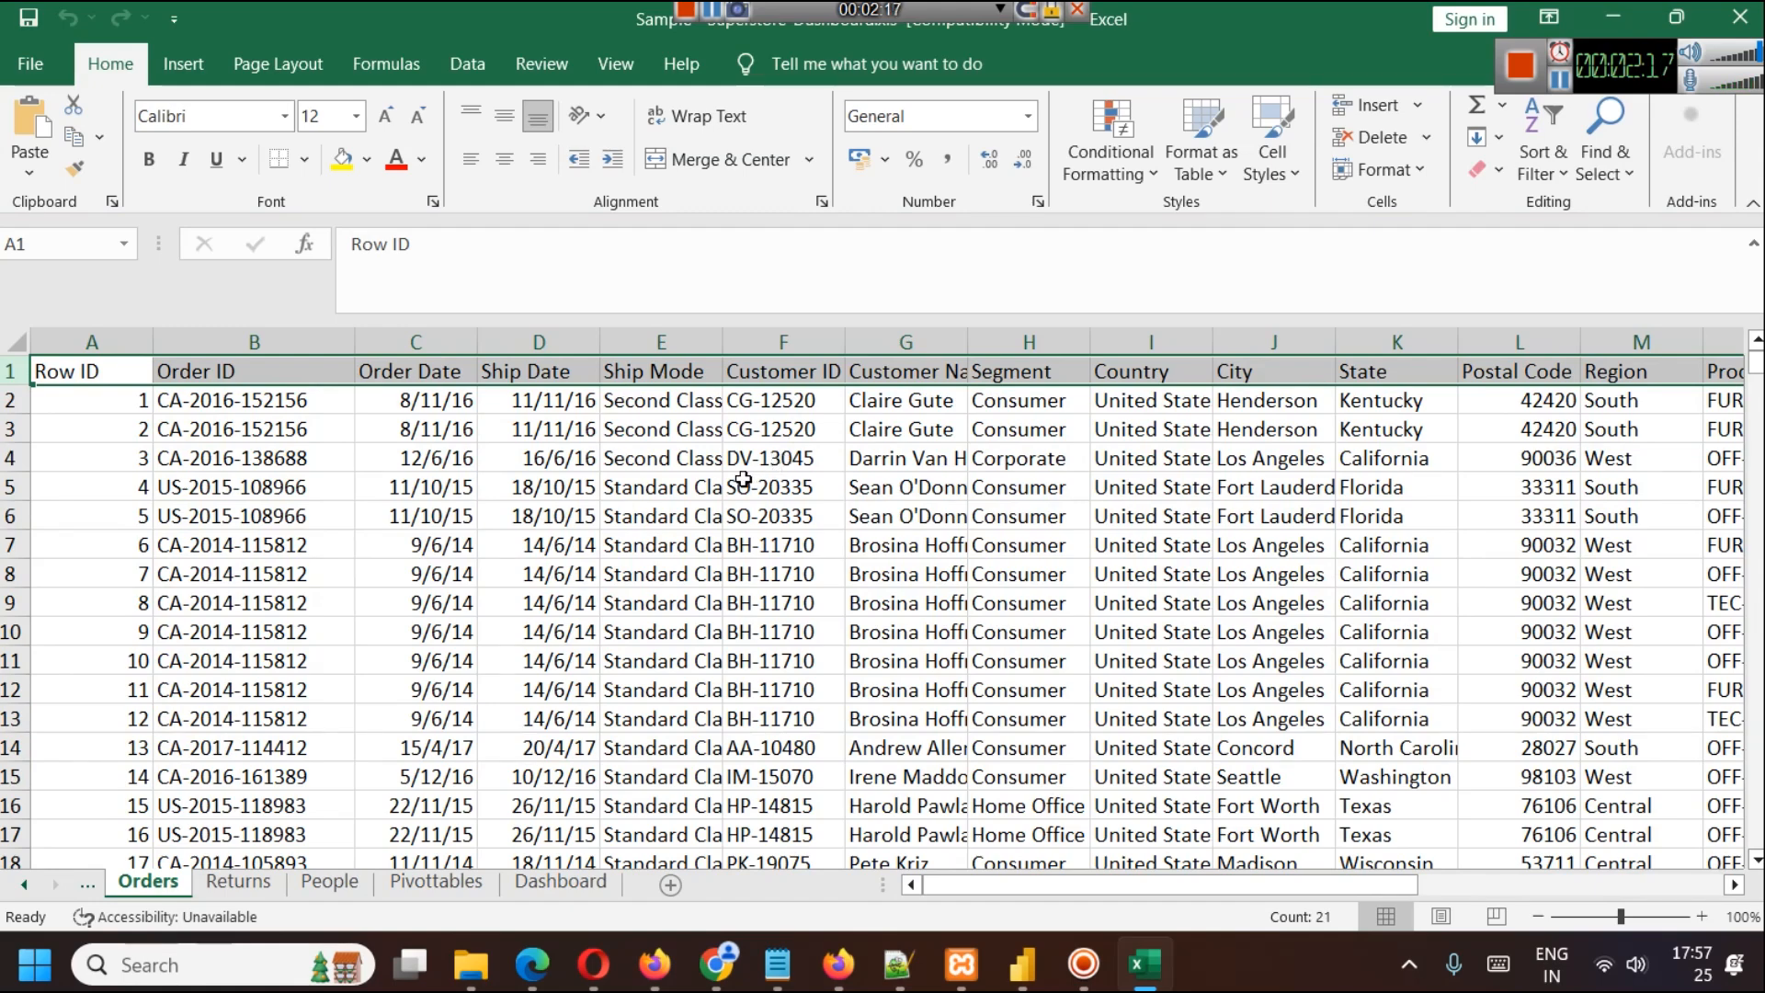
left_click(260, 883)
left_click(147, 882)
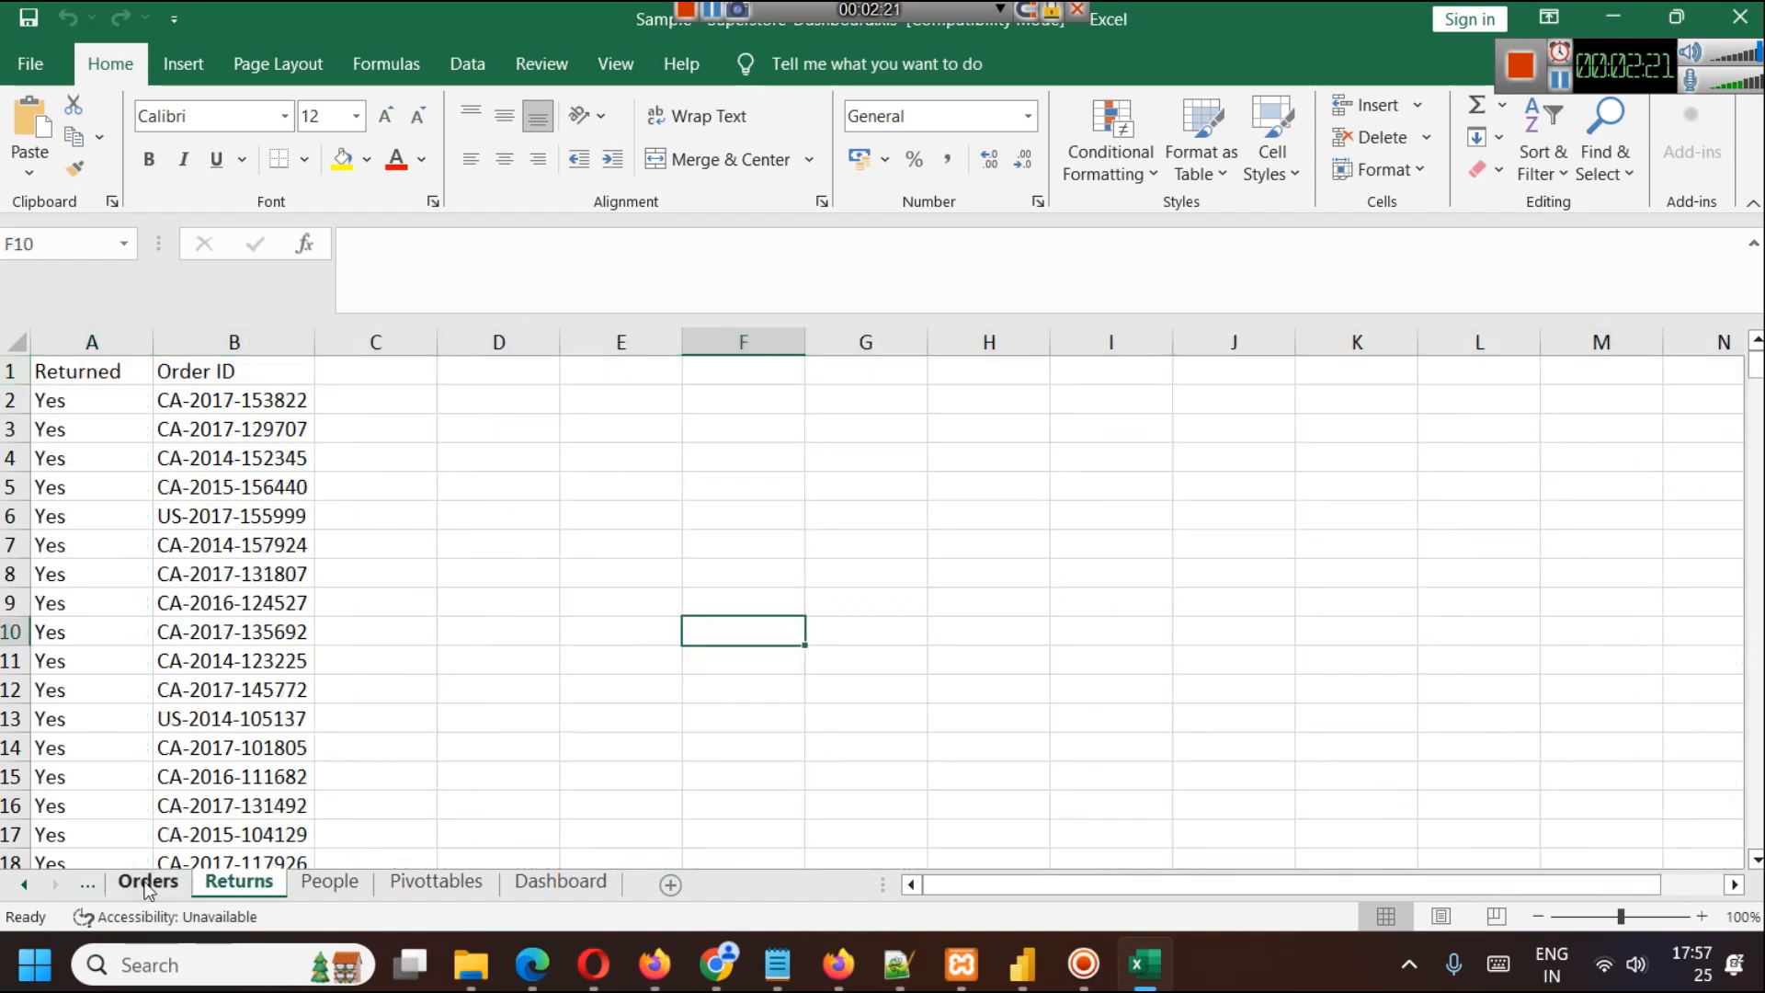
left_click(237, 341)
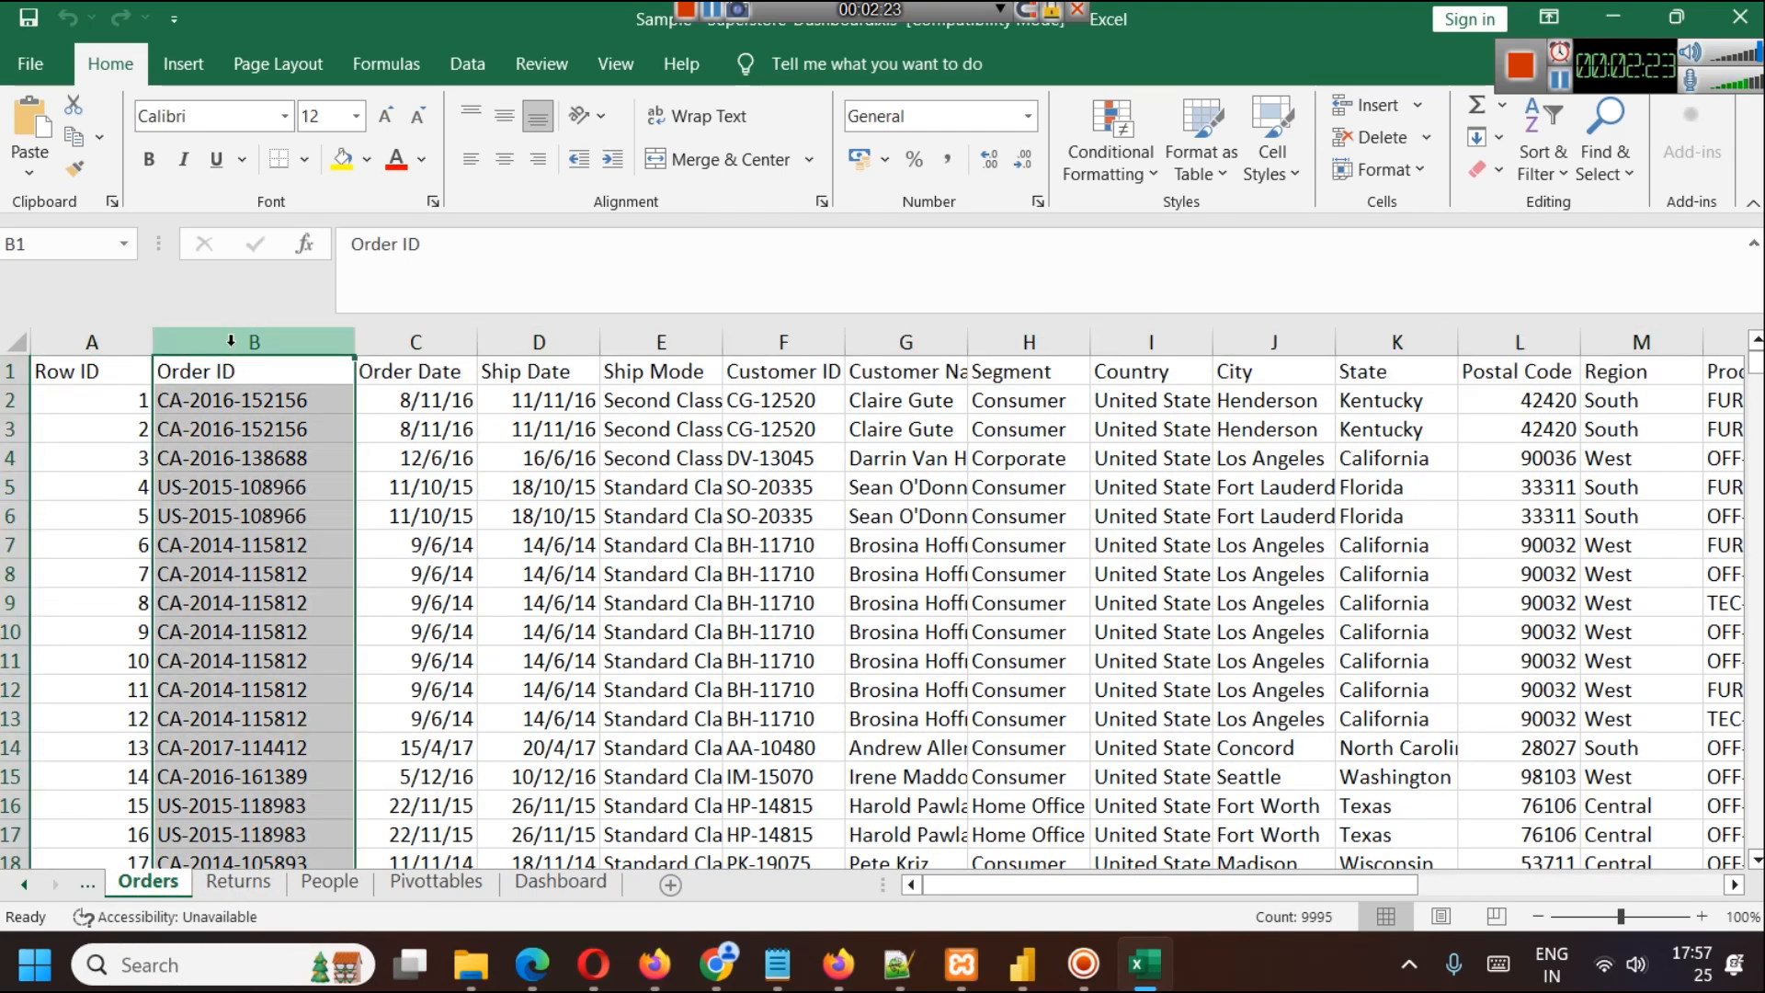
left_click(238, 882)
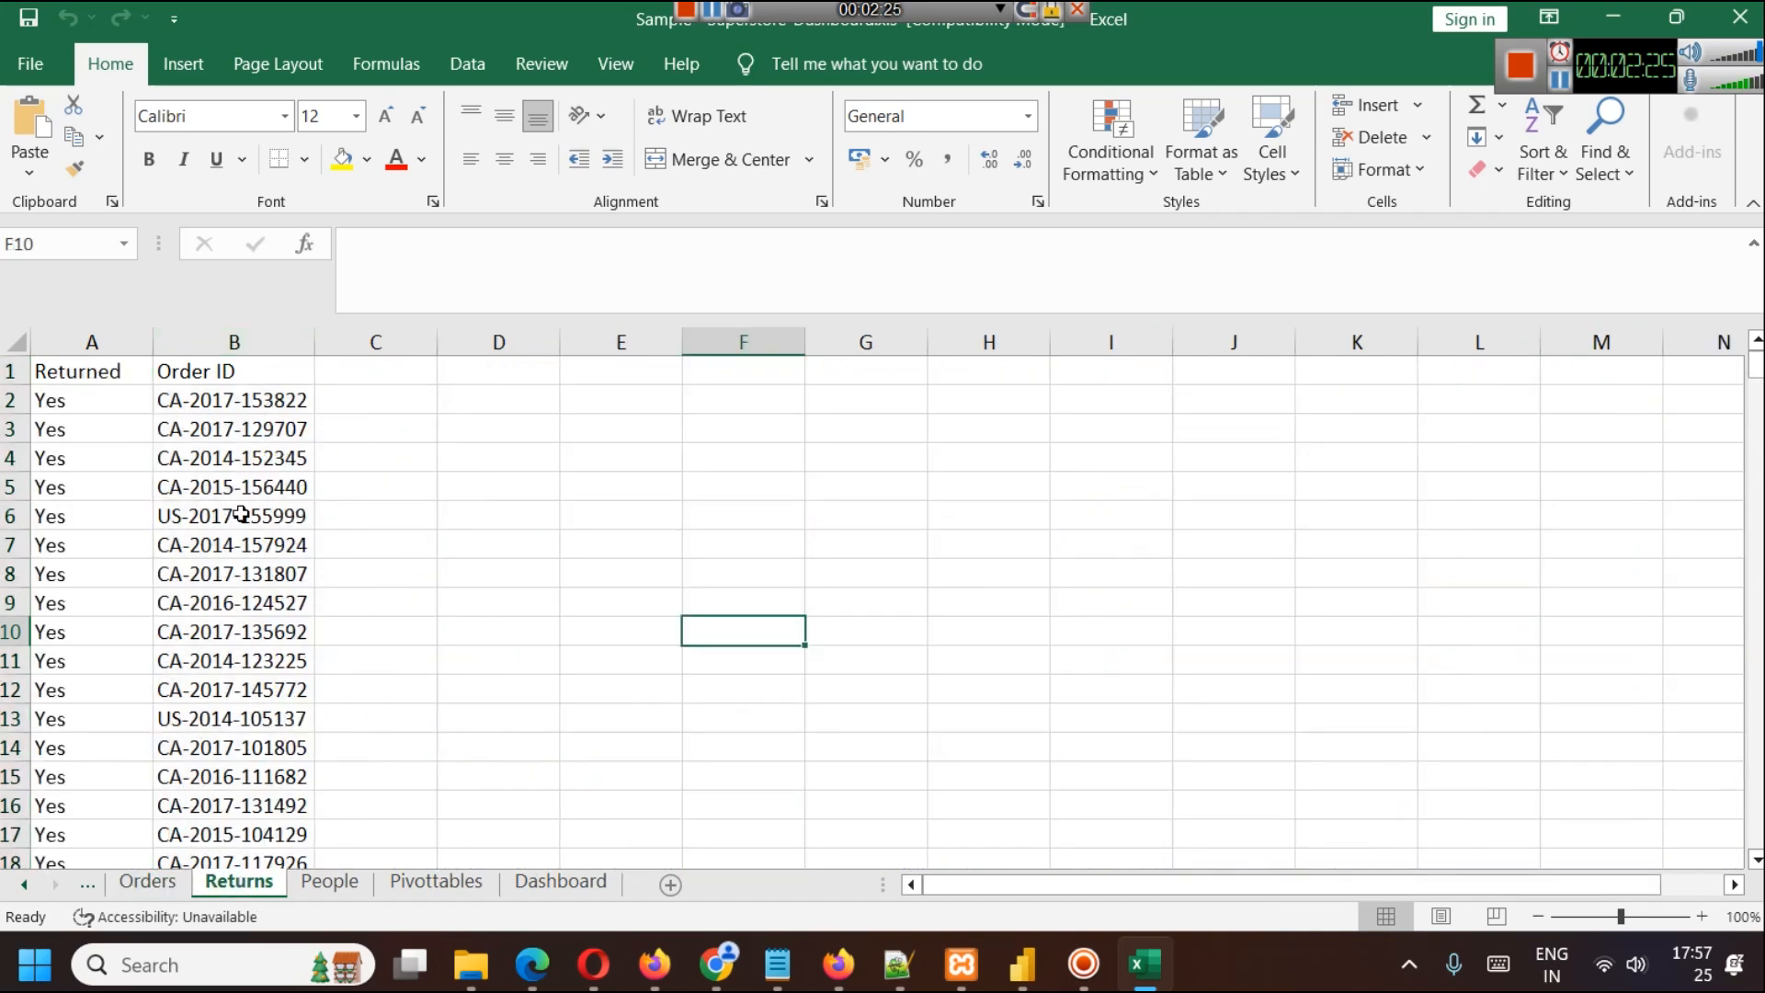
left_click(232, 341)
left_click(150, 884)
left_click(237, 882)
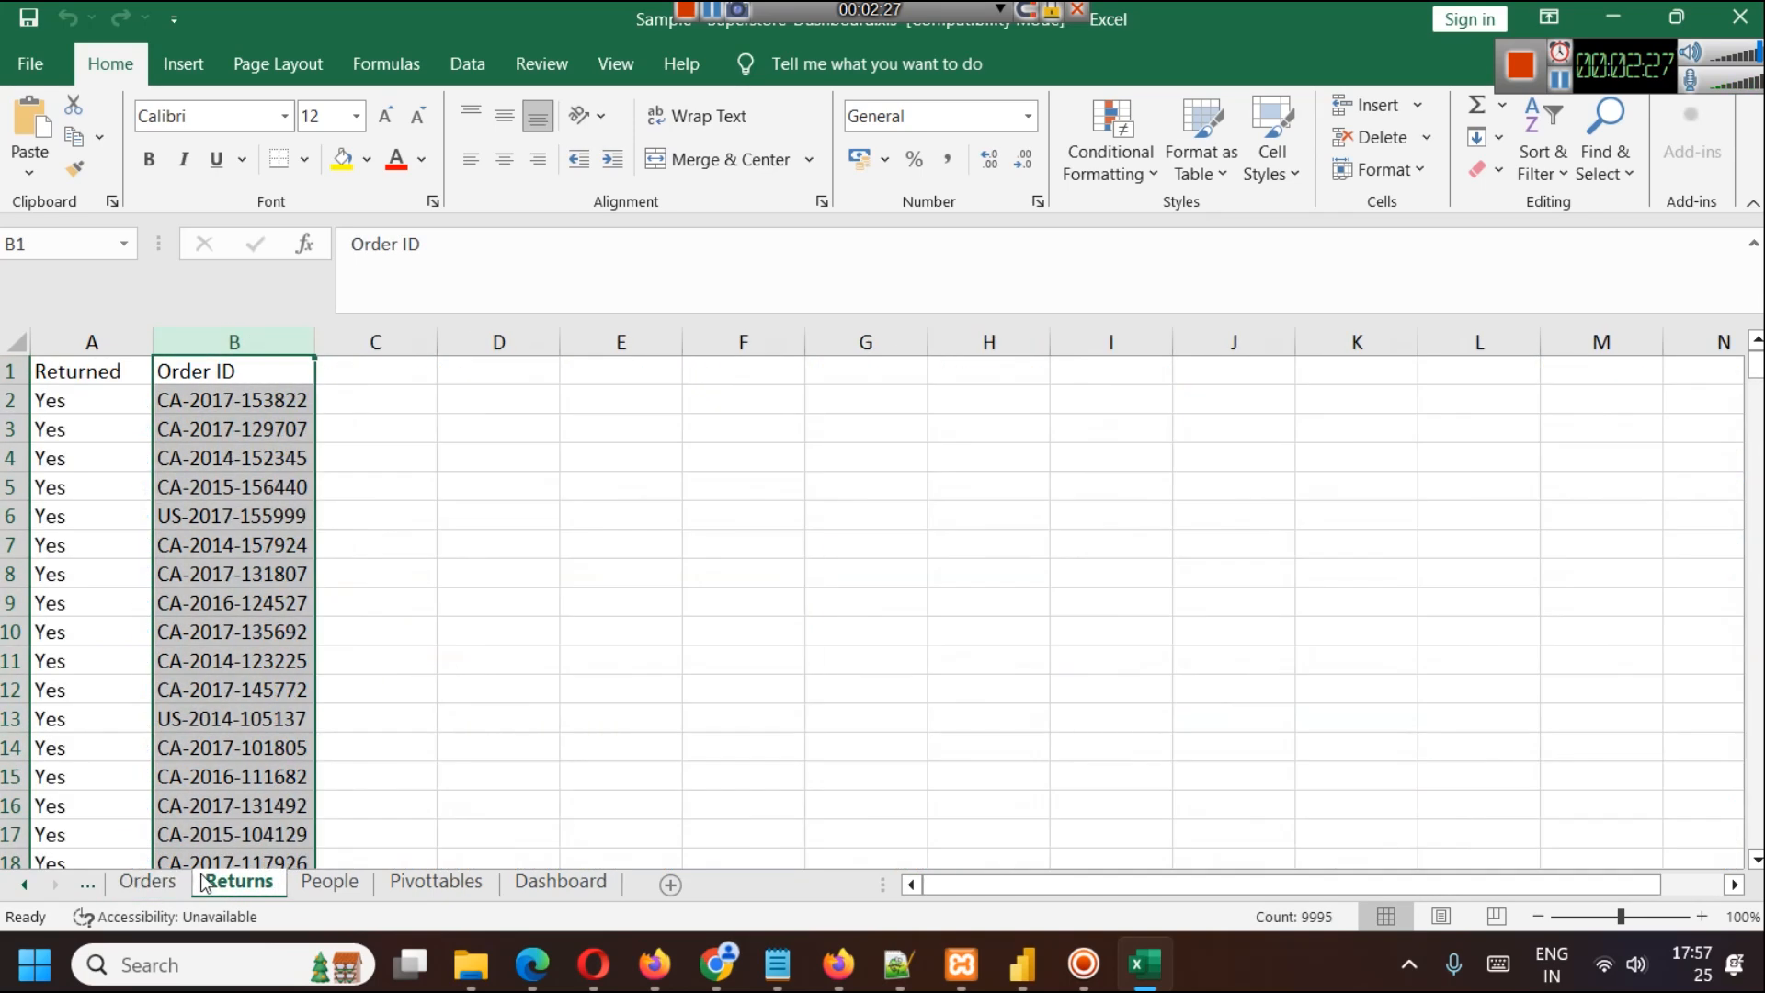
left_click_drag(315, 341, 345, 342)
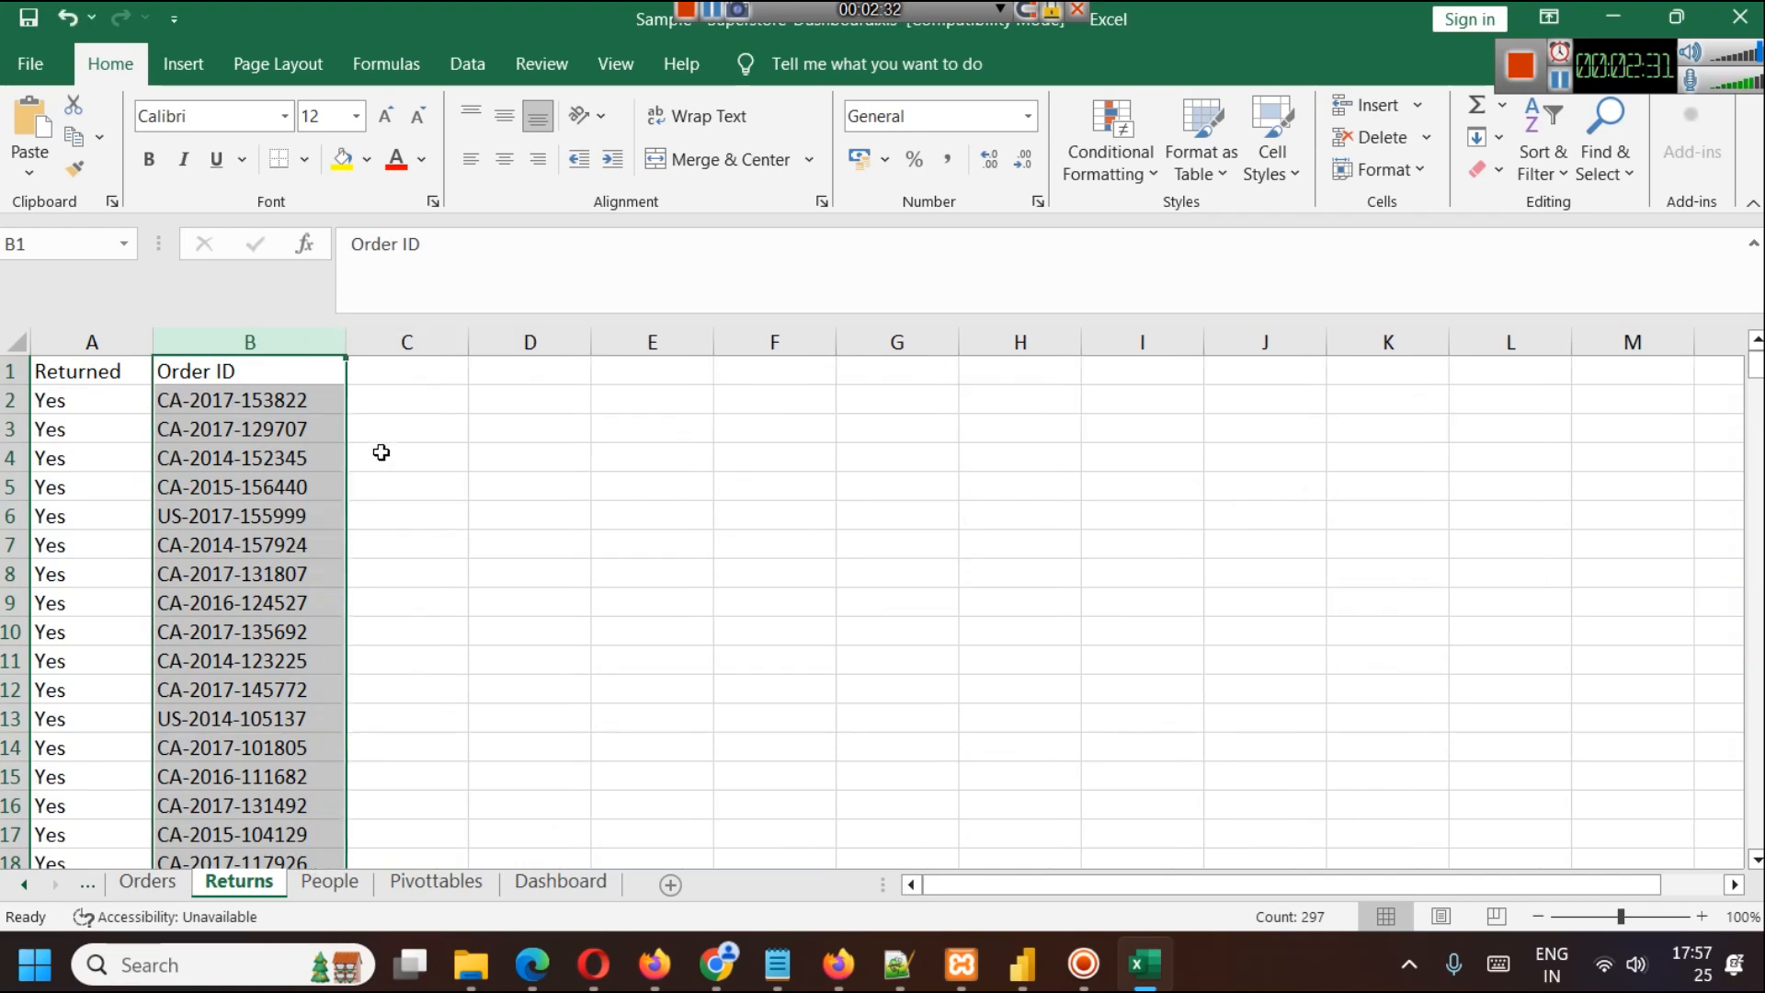
left_click(149, 882)
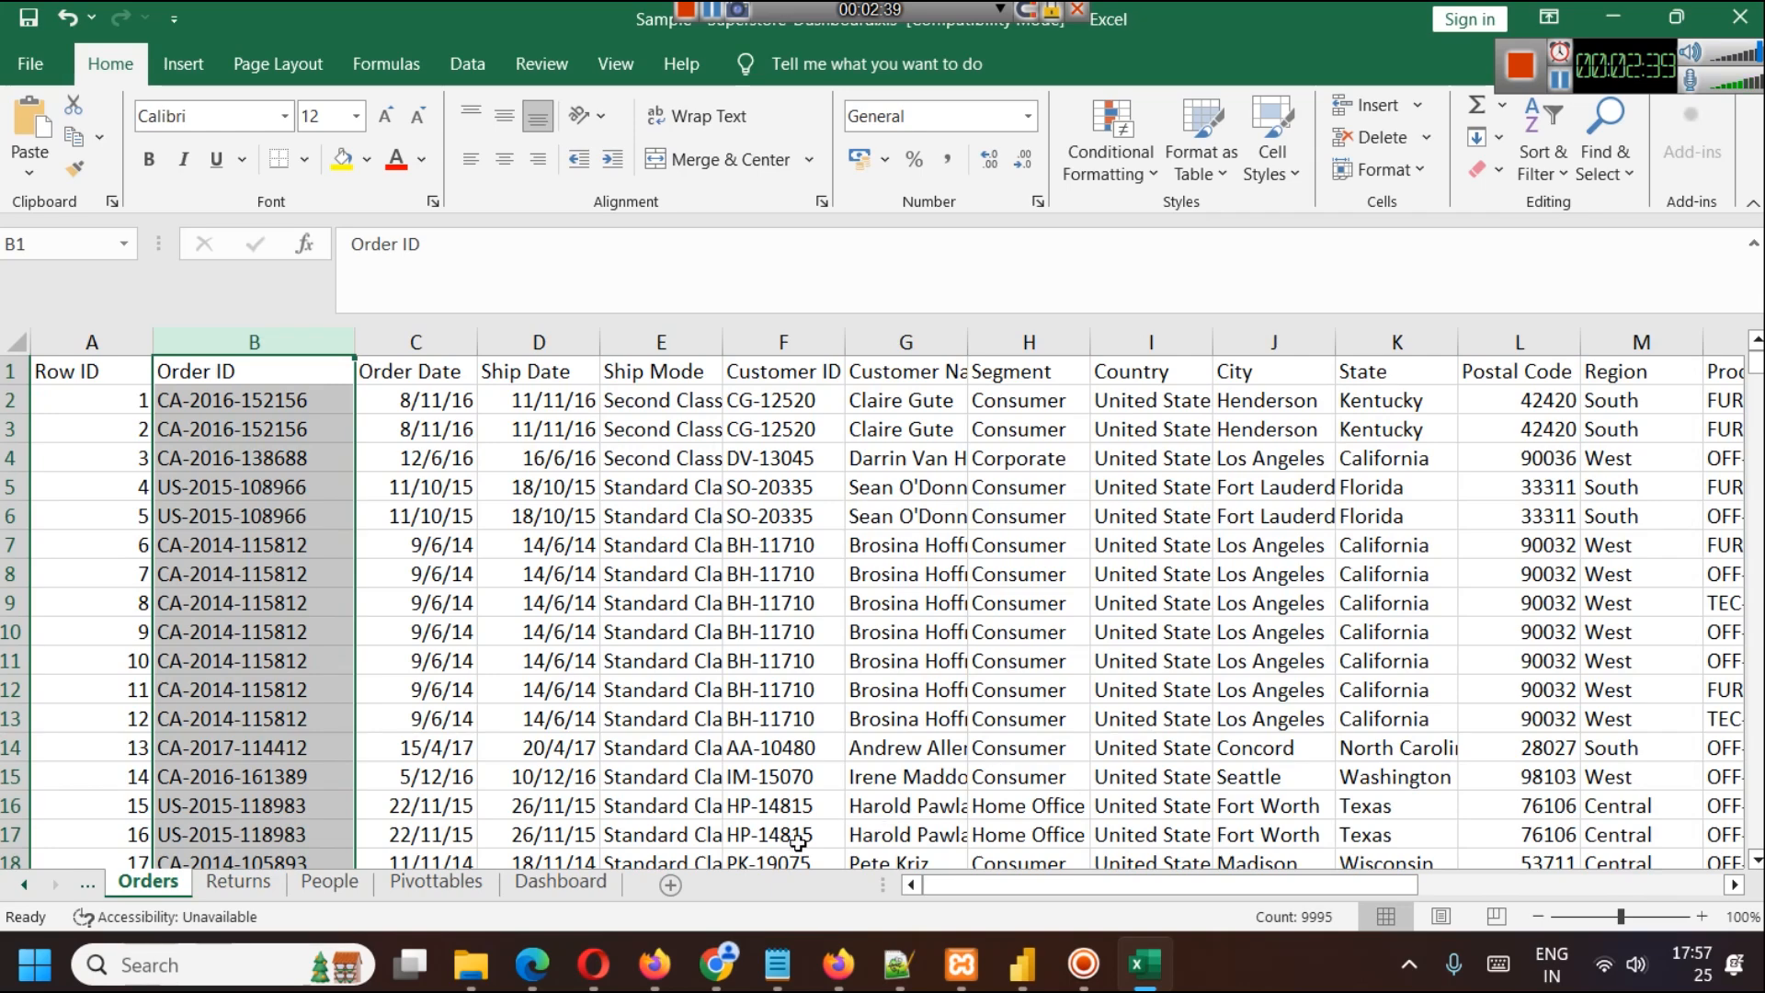
Step: Switch to phpMyAdmin in Chrome and review the rows and column structure of tradingdb's categories table
left_click(730, 762)
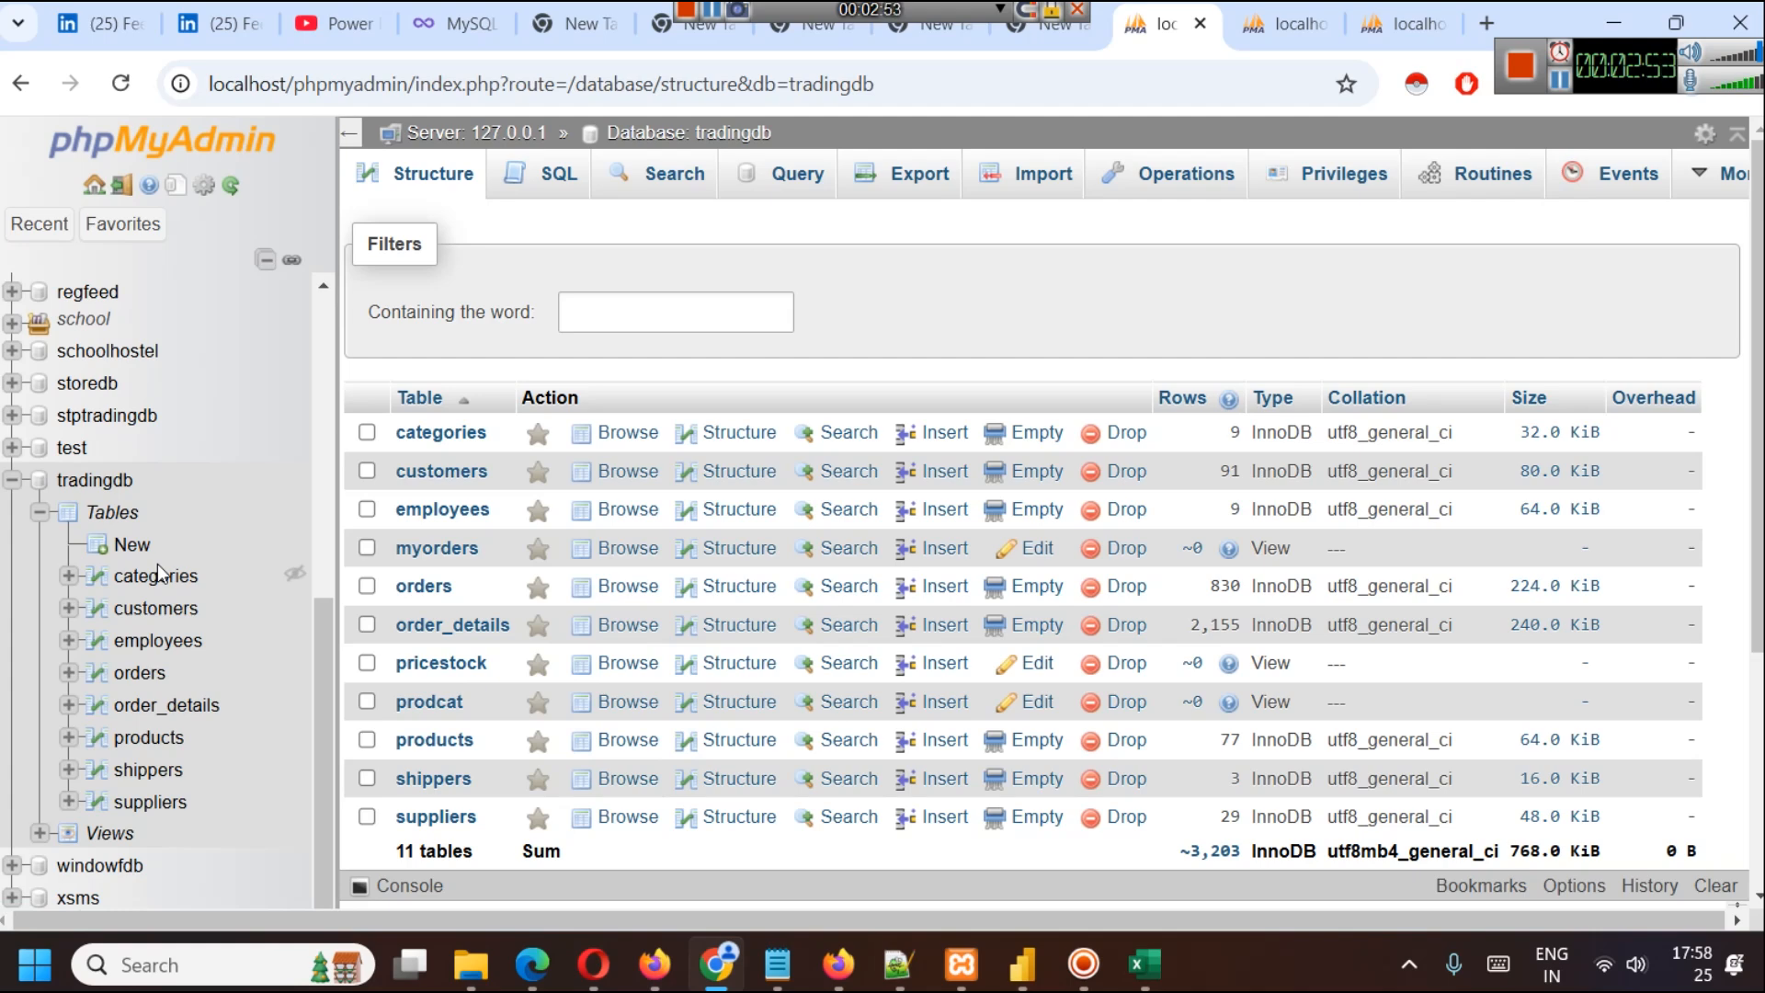
left_click(447, 432)
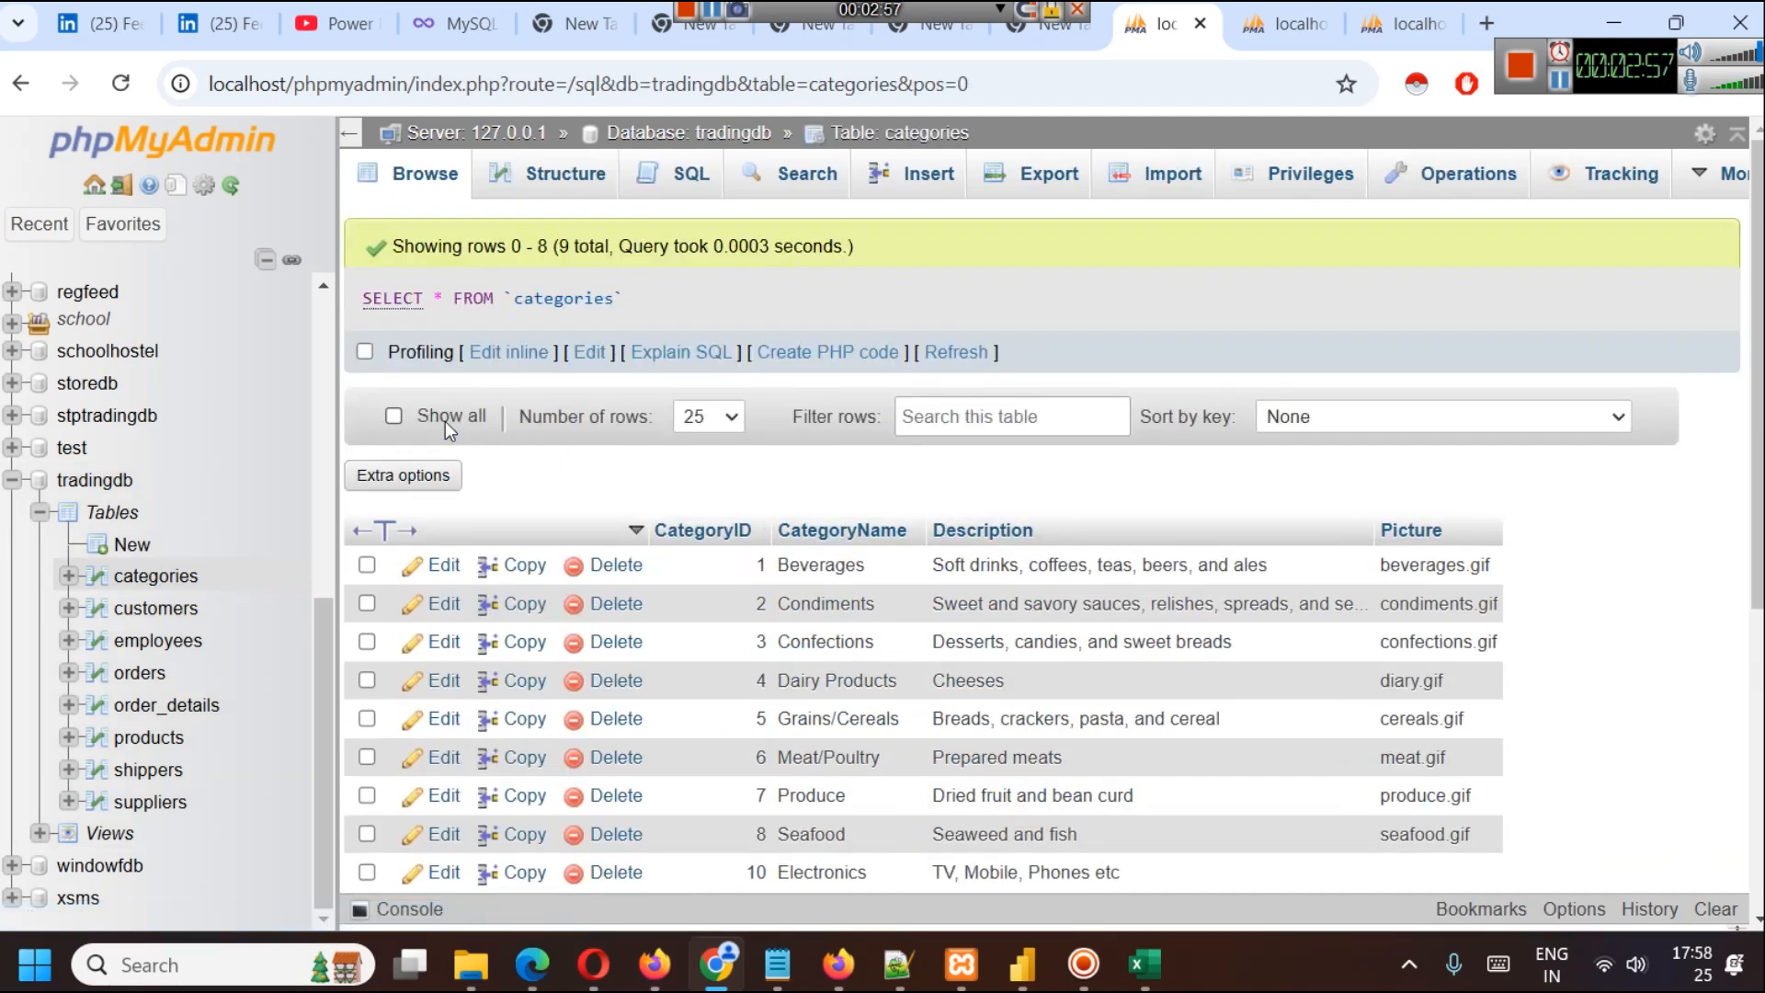
scroll(873, 421, "down", 1)
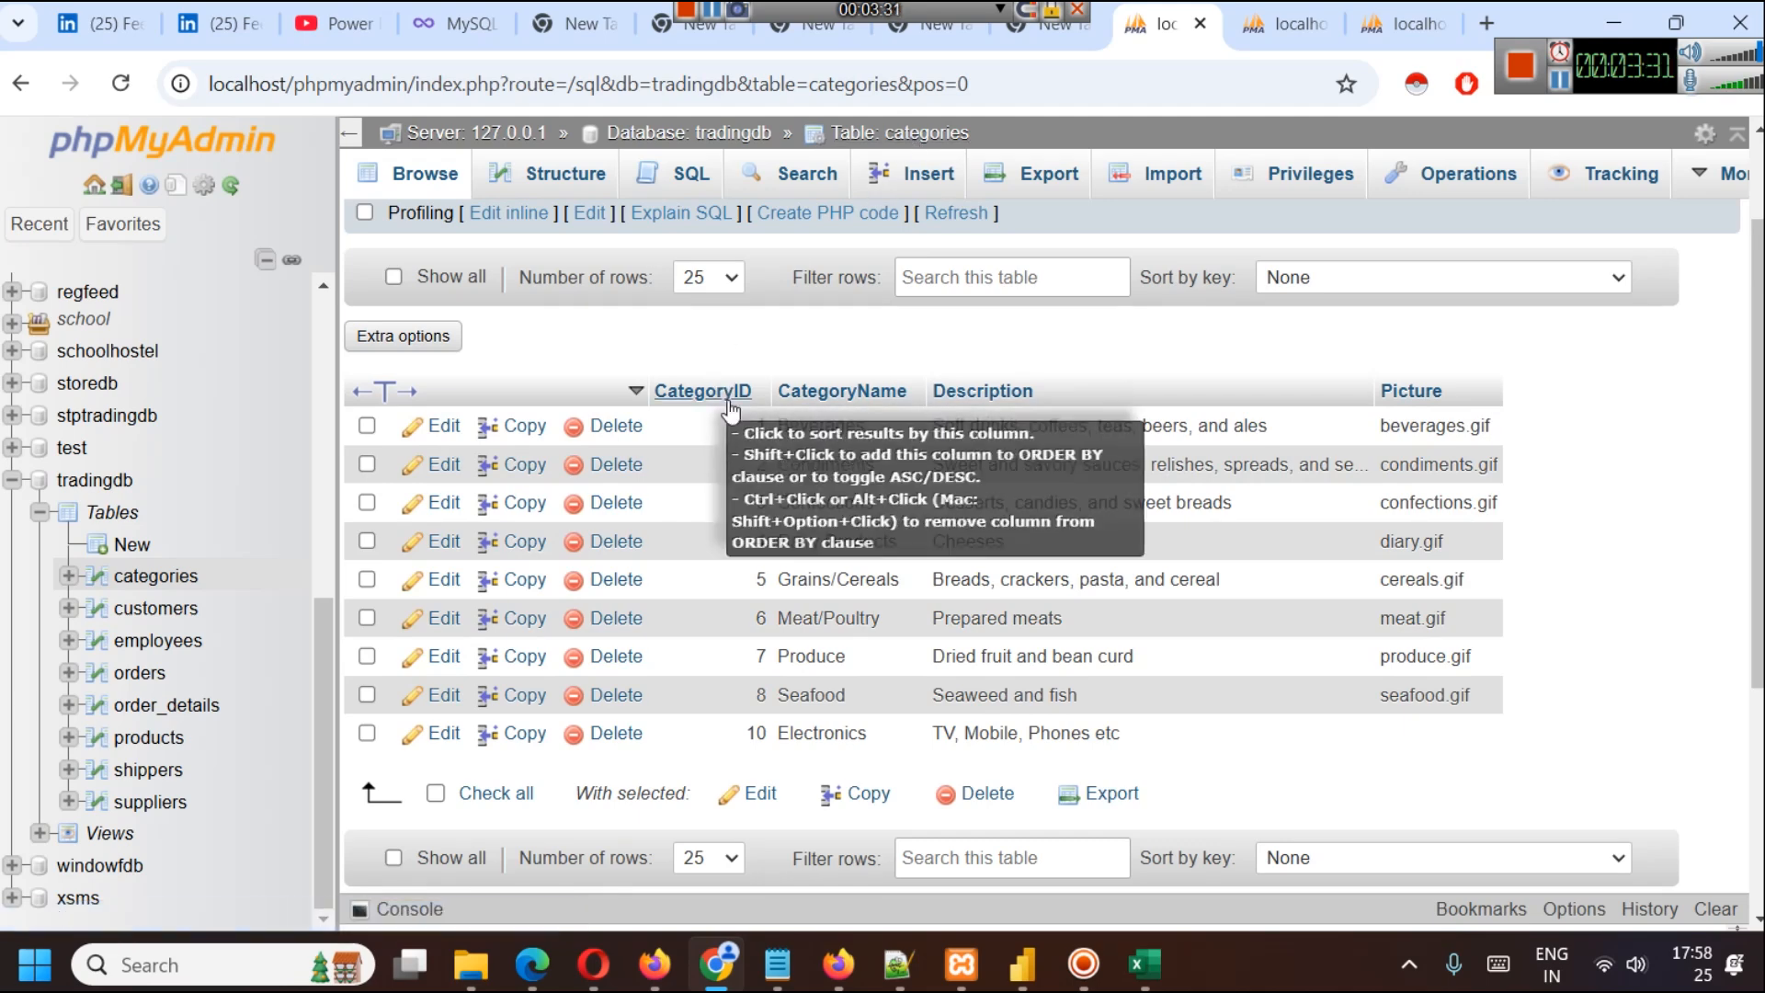
left_click(563, 176)
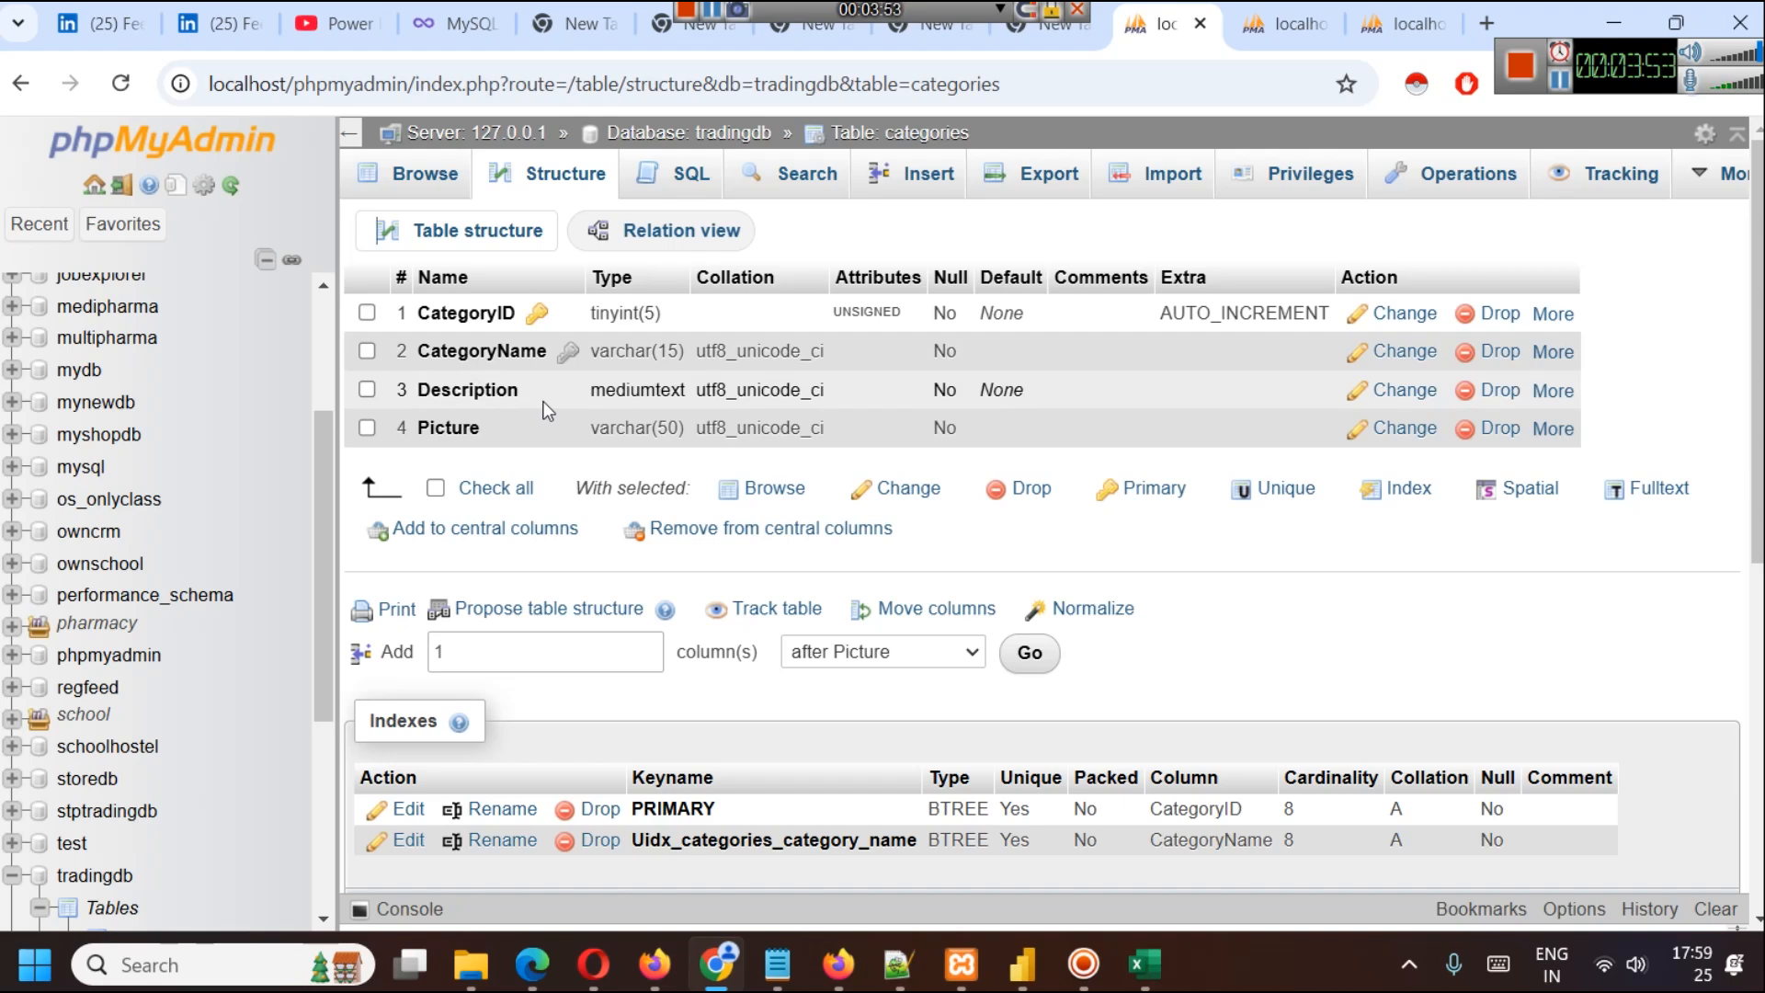
left_click(397, 175)
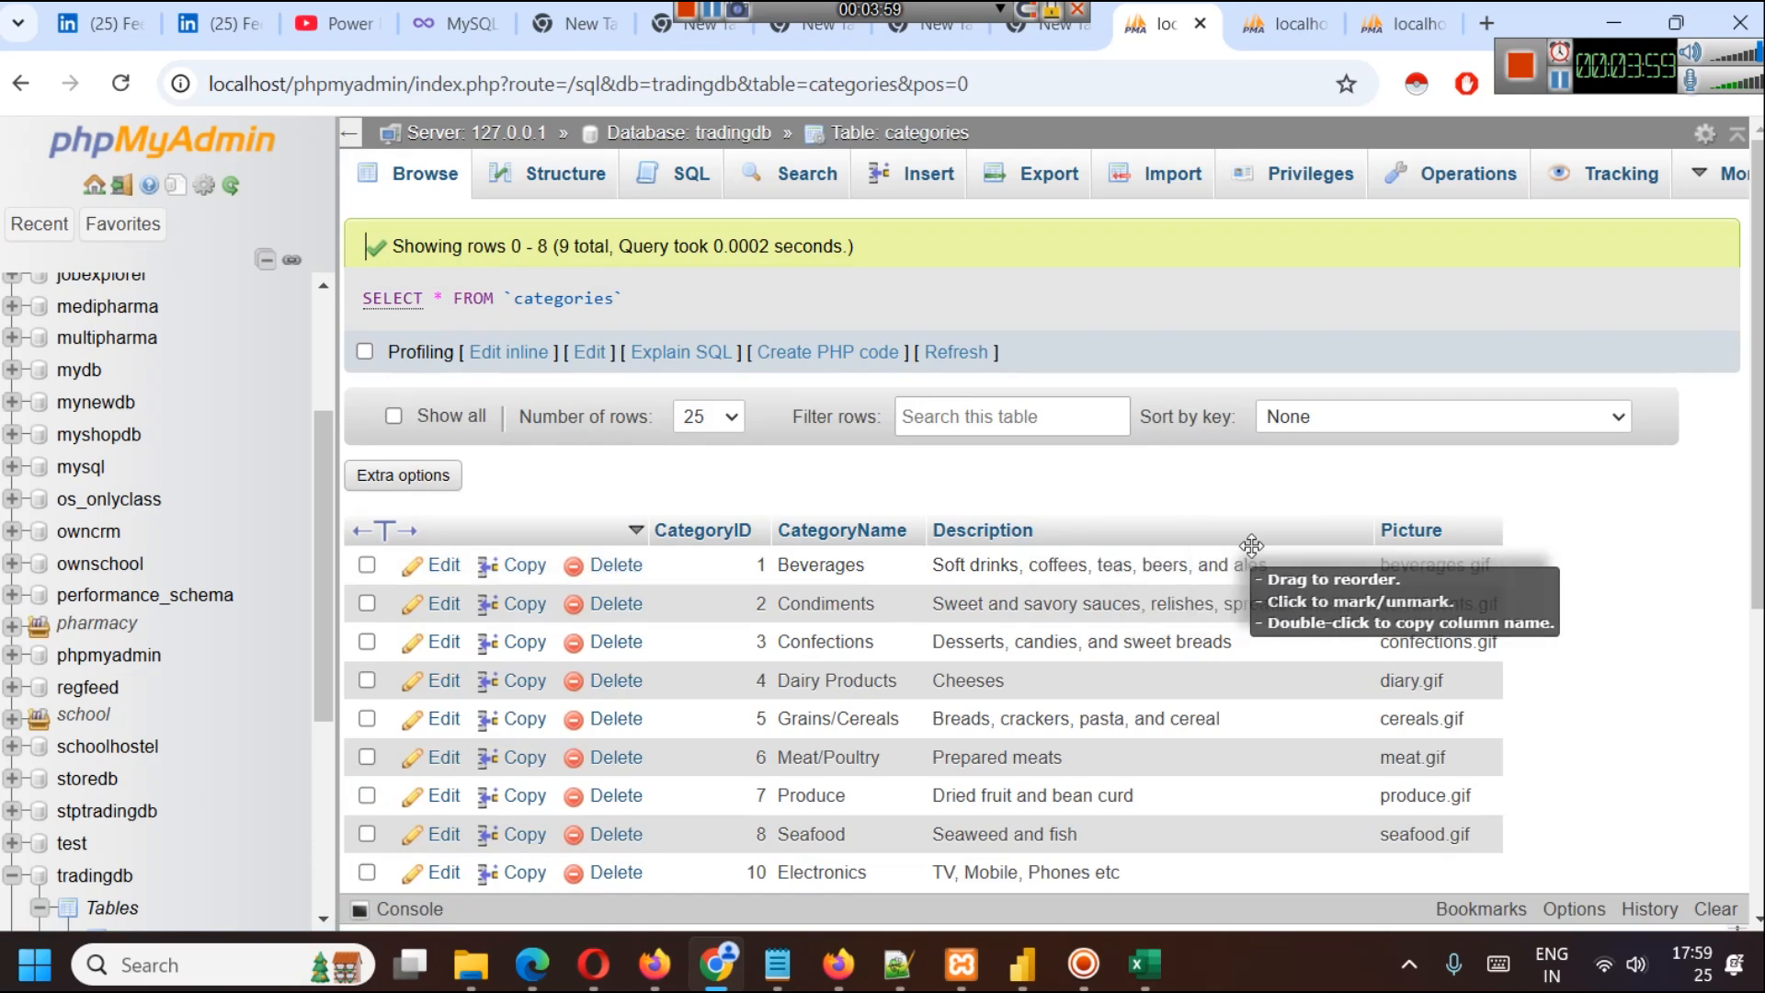
scroll(1094, 478, "down", 2)
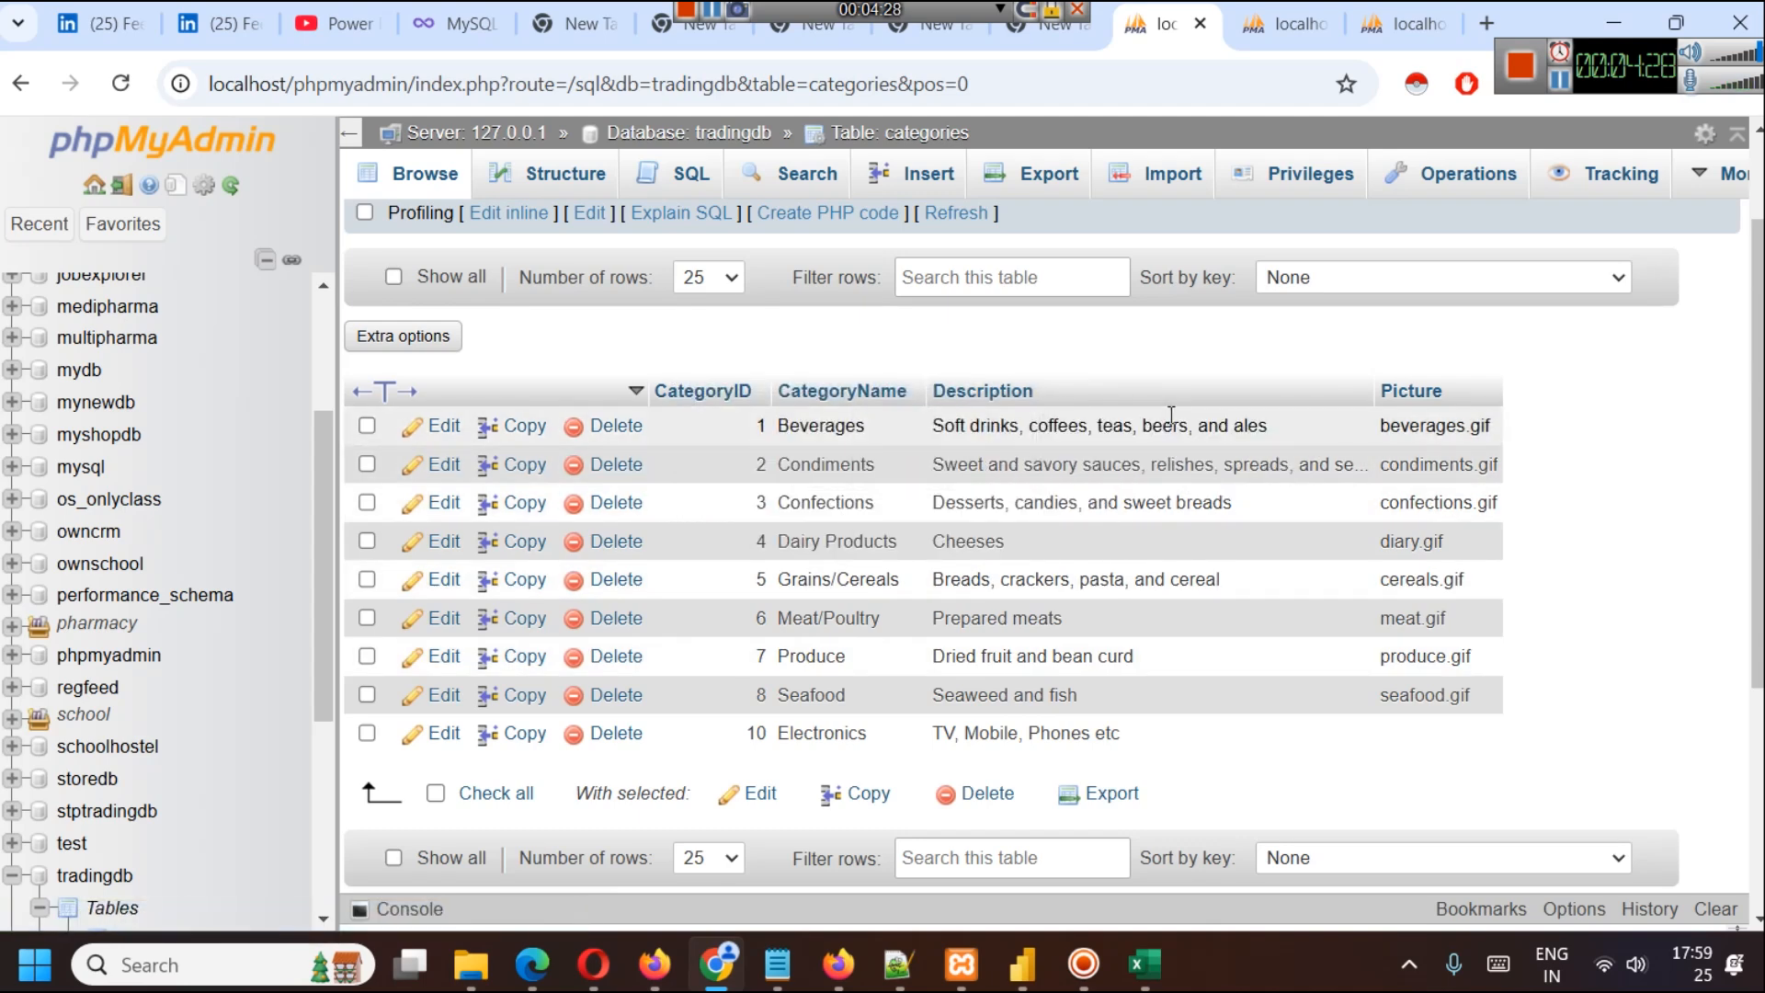
Step: Browse the rows of tradingdb's suppliers table and open its column structure
scroll(223, 748, "down", 3)
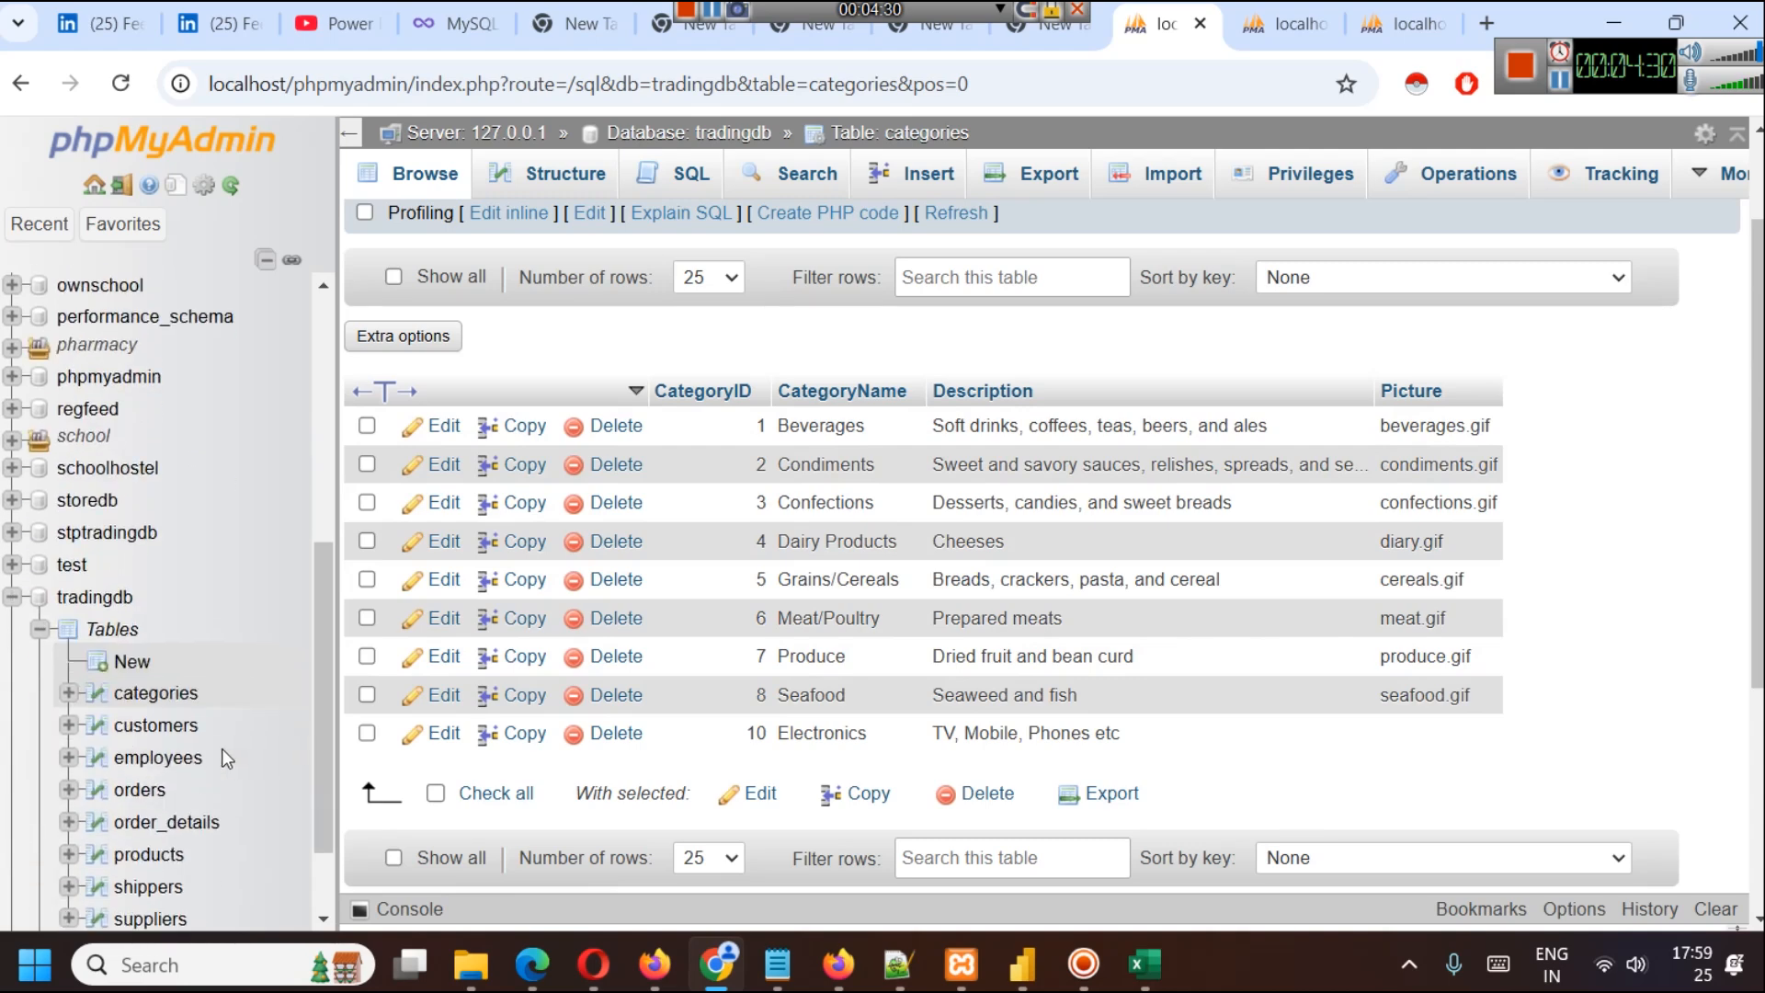
scroll(204, 754, "down", 3)
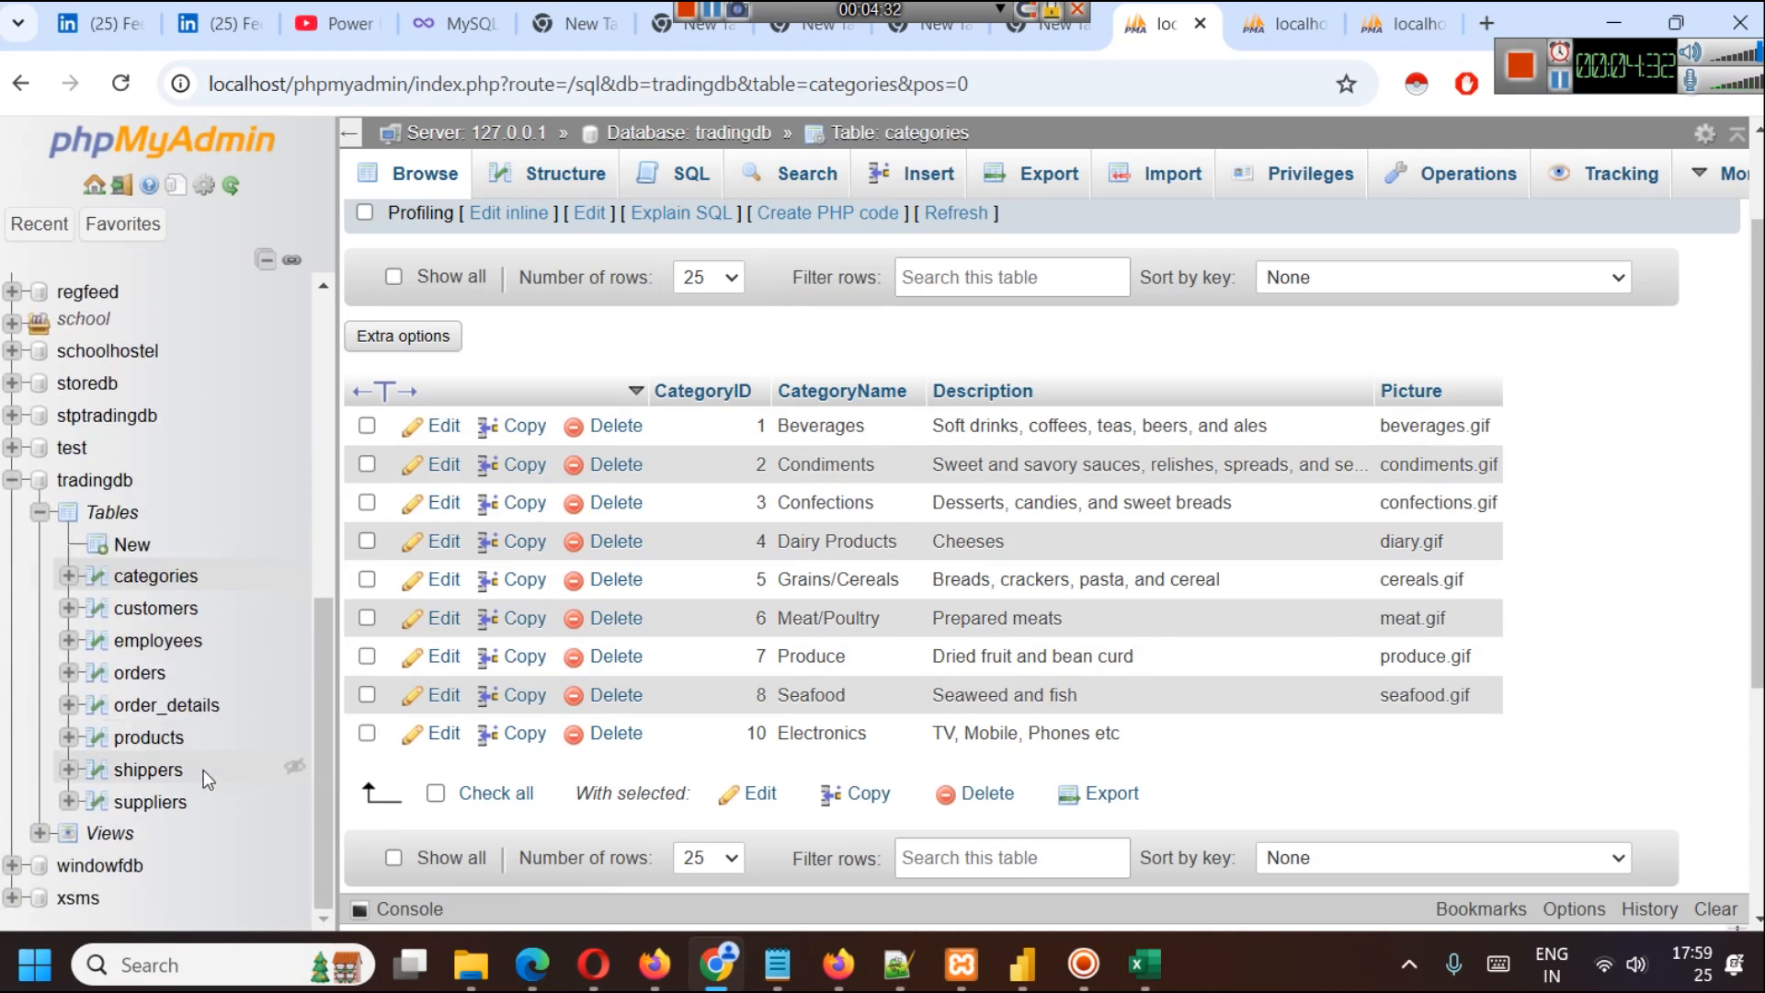
left_click(197, 800)
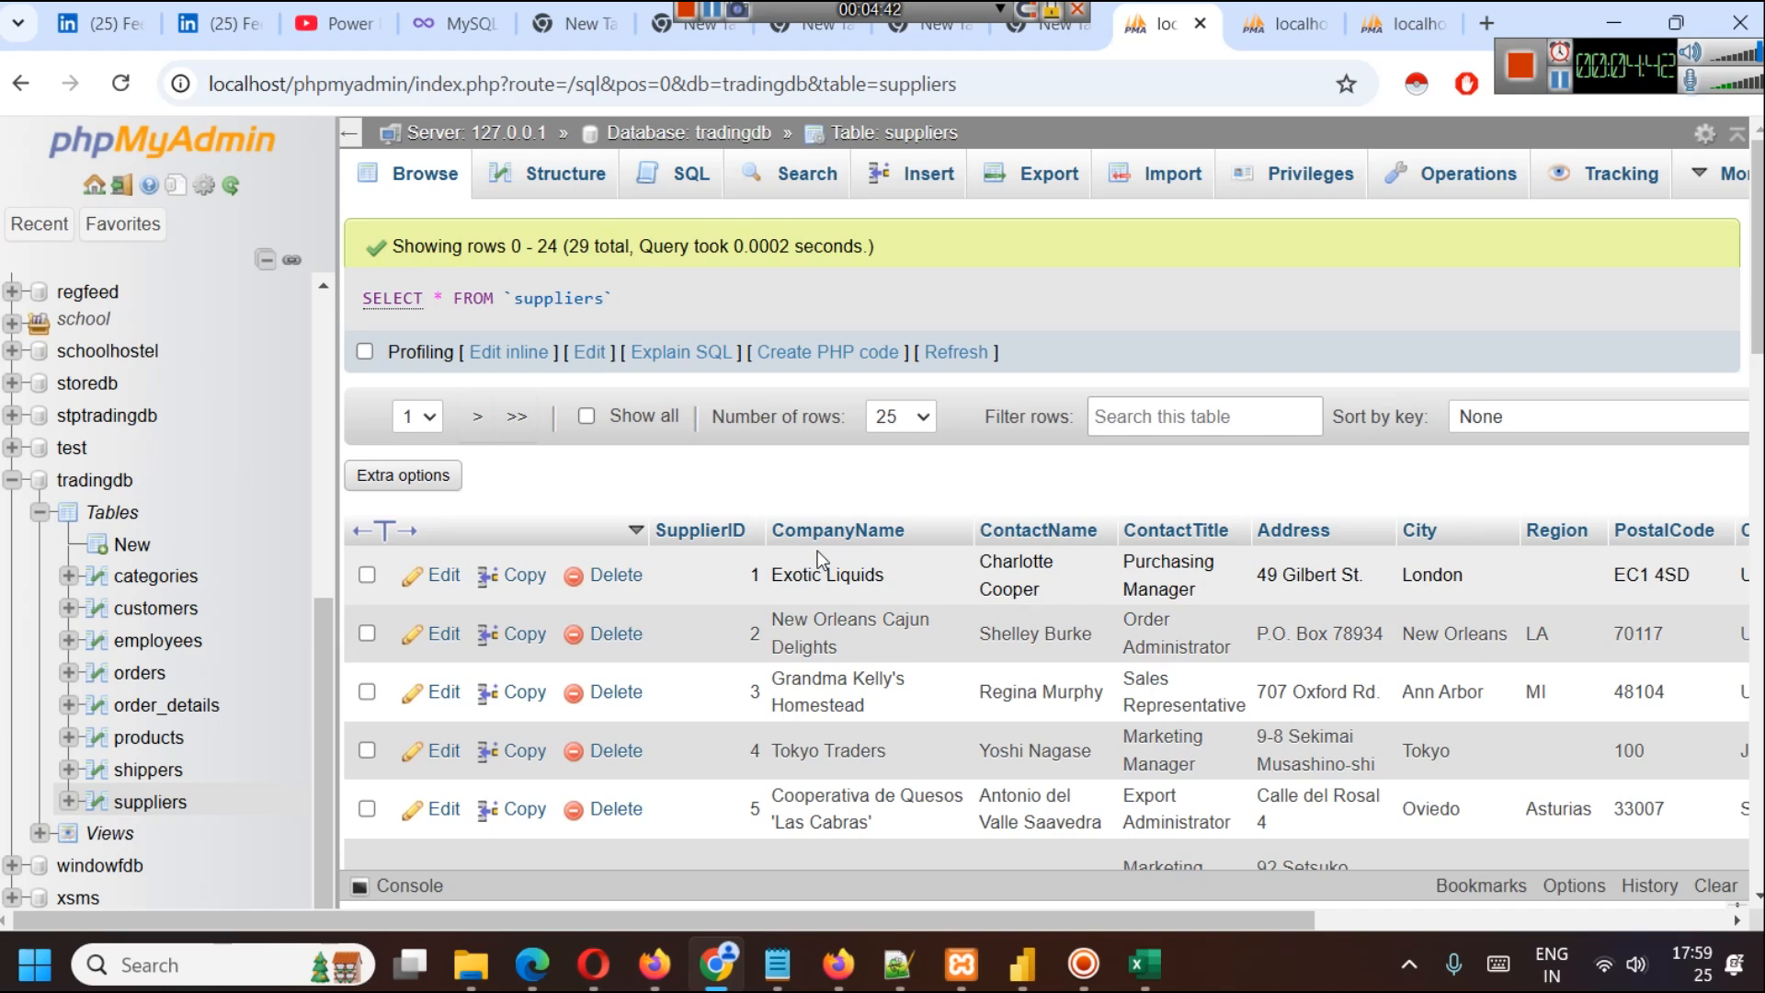
scroll(934, 492, "down", 2)
scroll(934, 493, "up", 2)
left_click(558, 171)
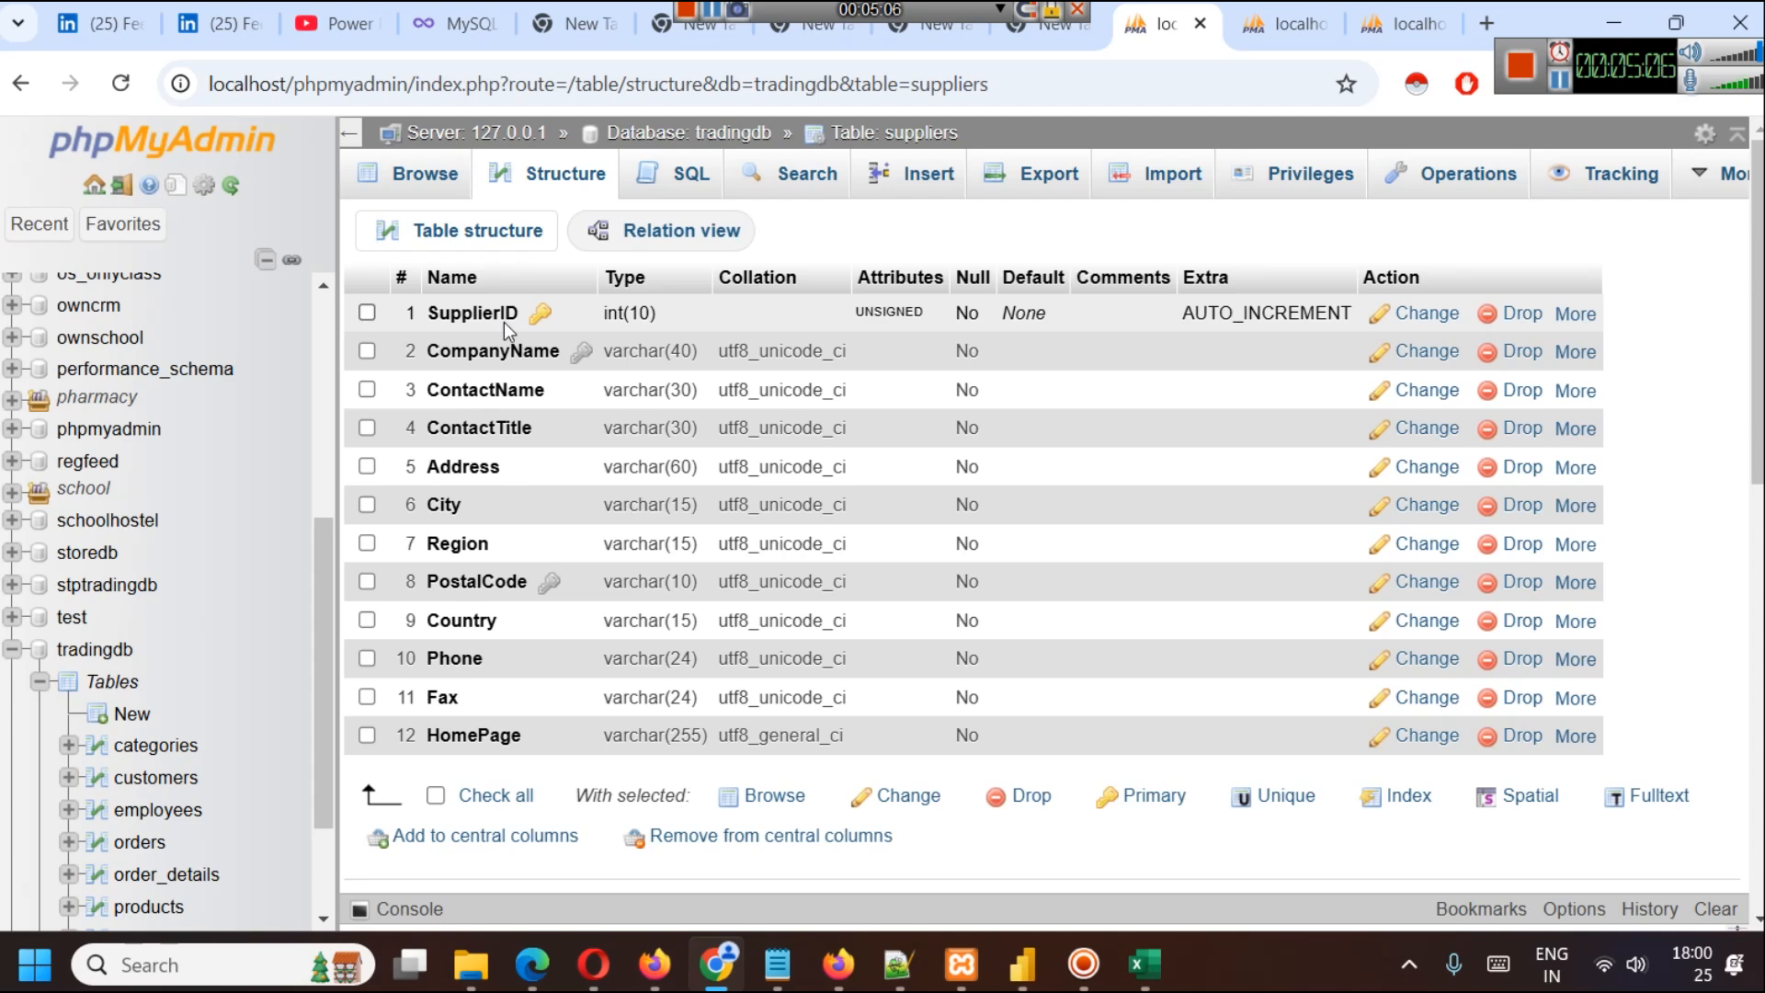
Step: Switch to the 127.0.0.1 note in Notepad and replace all its text with "Primary Key - Unique Id of Records"
mouse_move(796, 942)
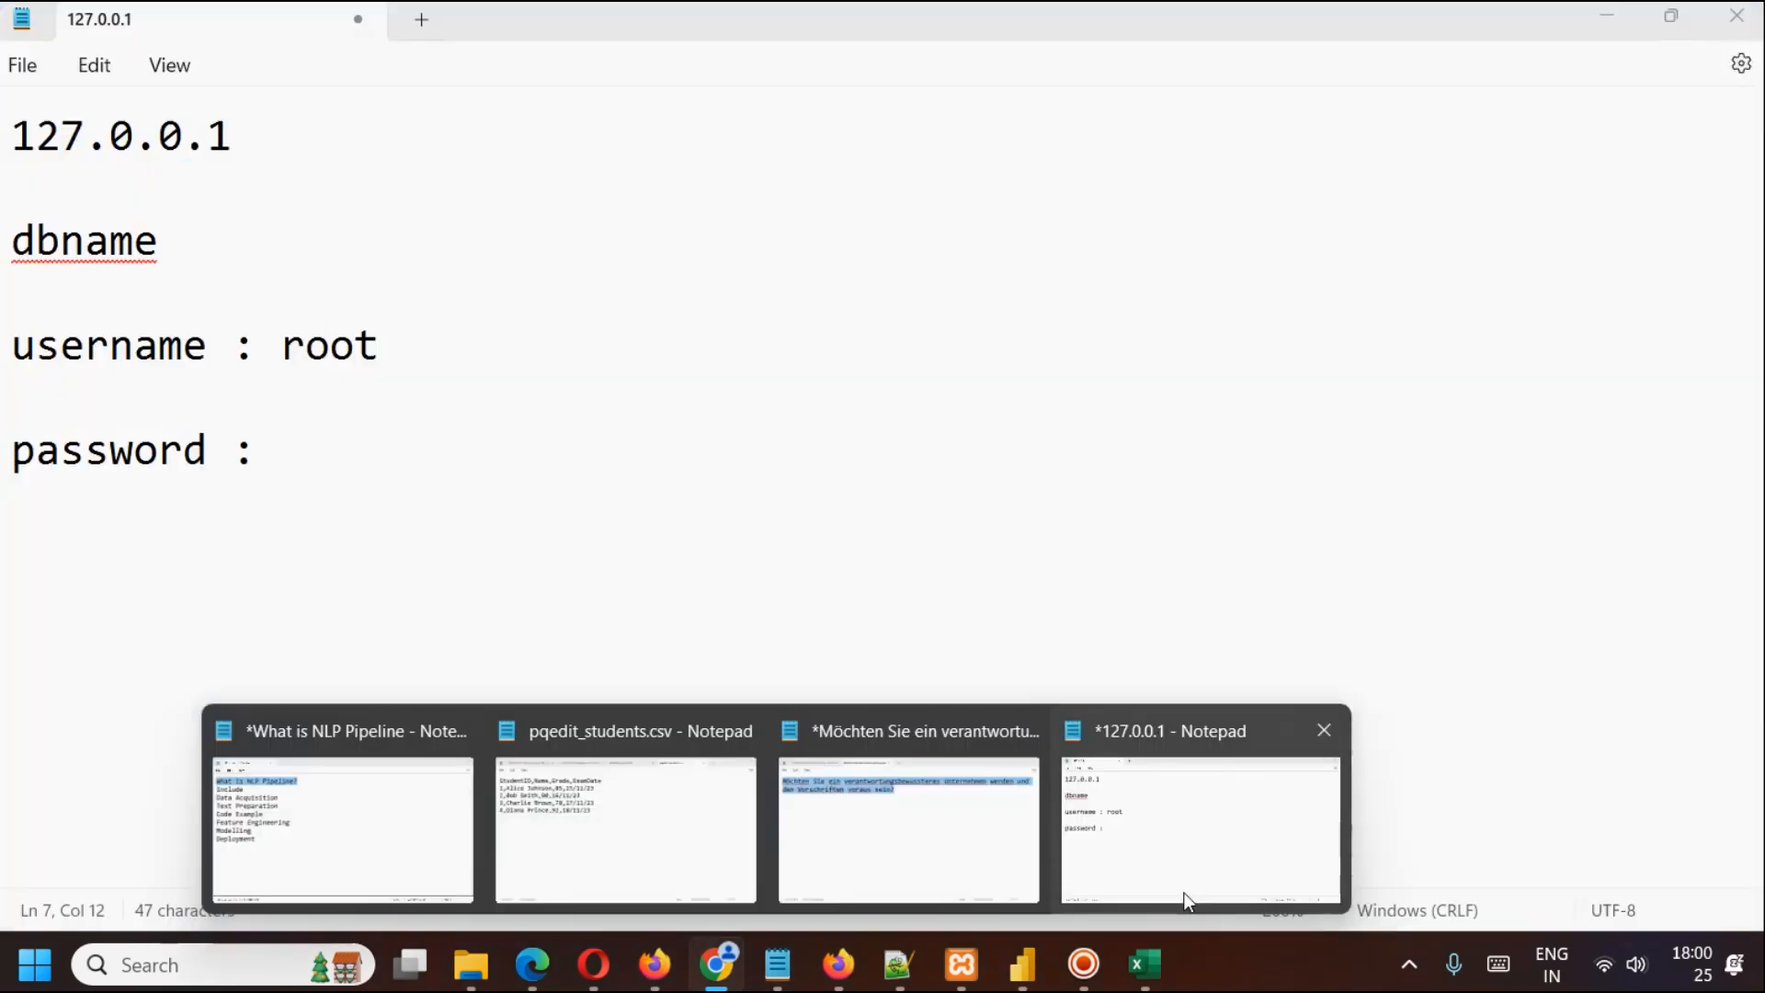
left_click(1200, 827)
key("ctrl+a")
type("Primary")
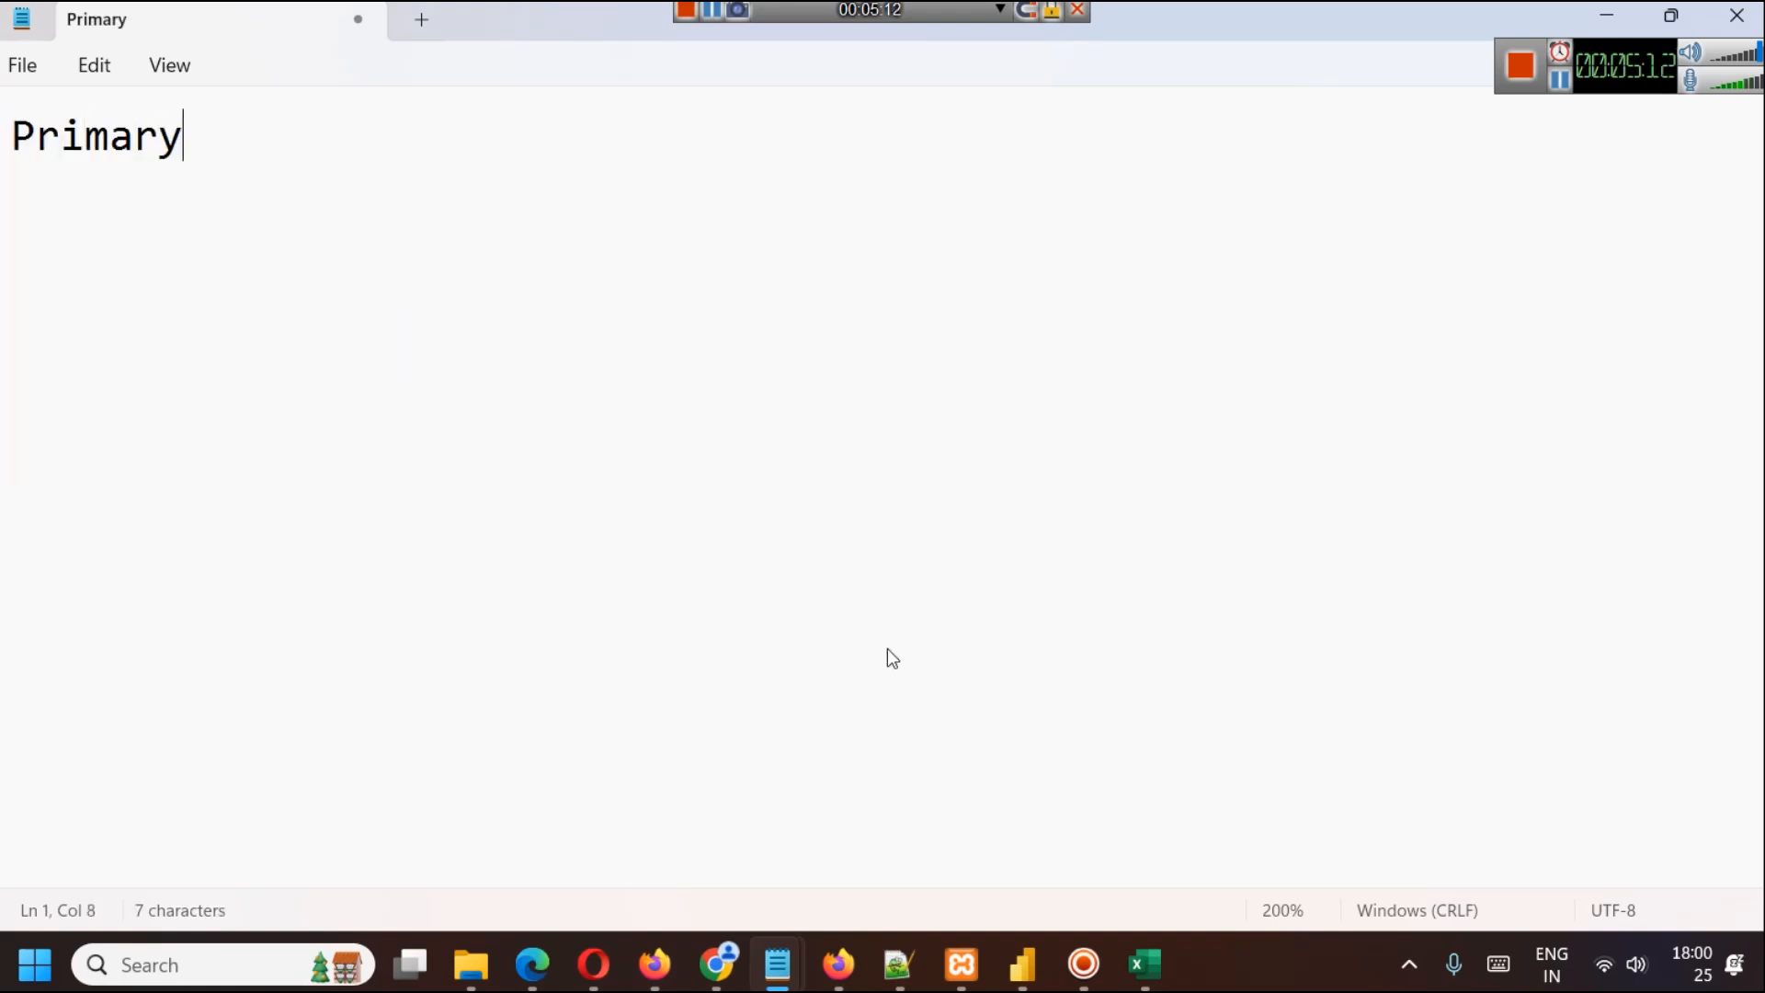
type(" Key - uU")
key("BackSpace")
key("BackSpace")
type("Unique")
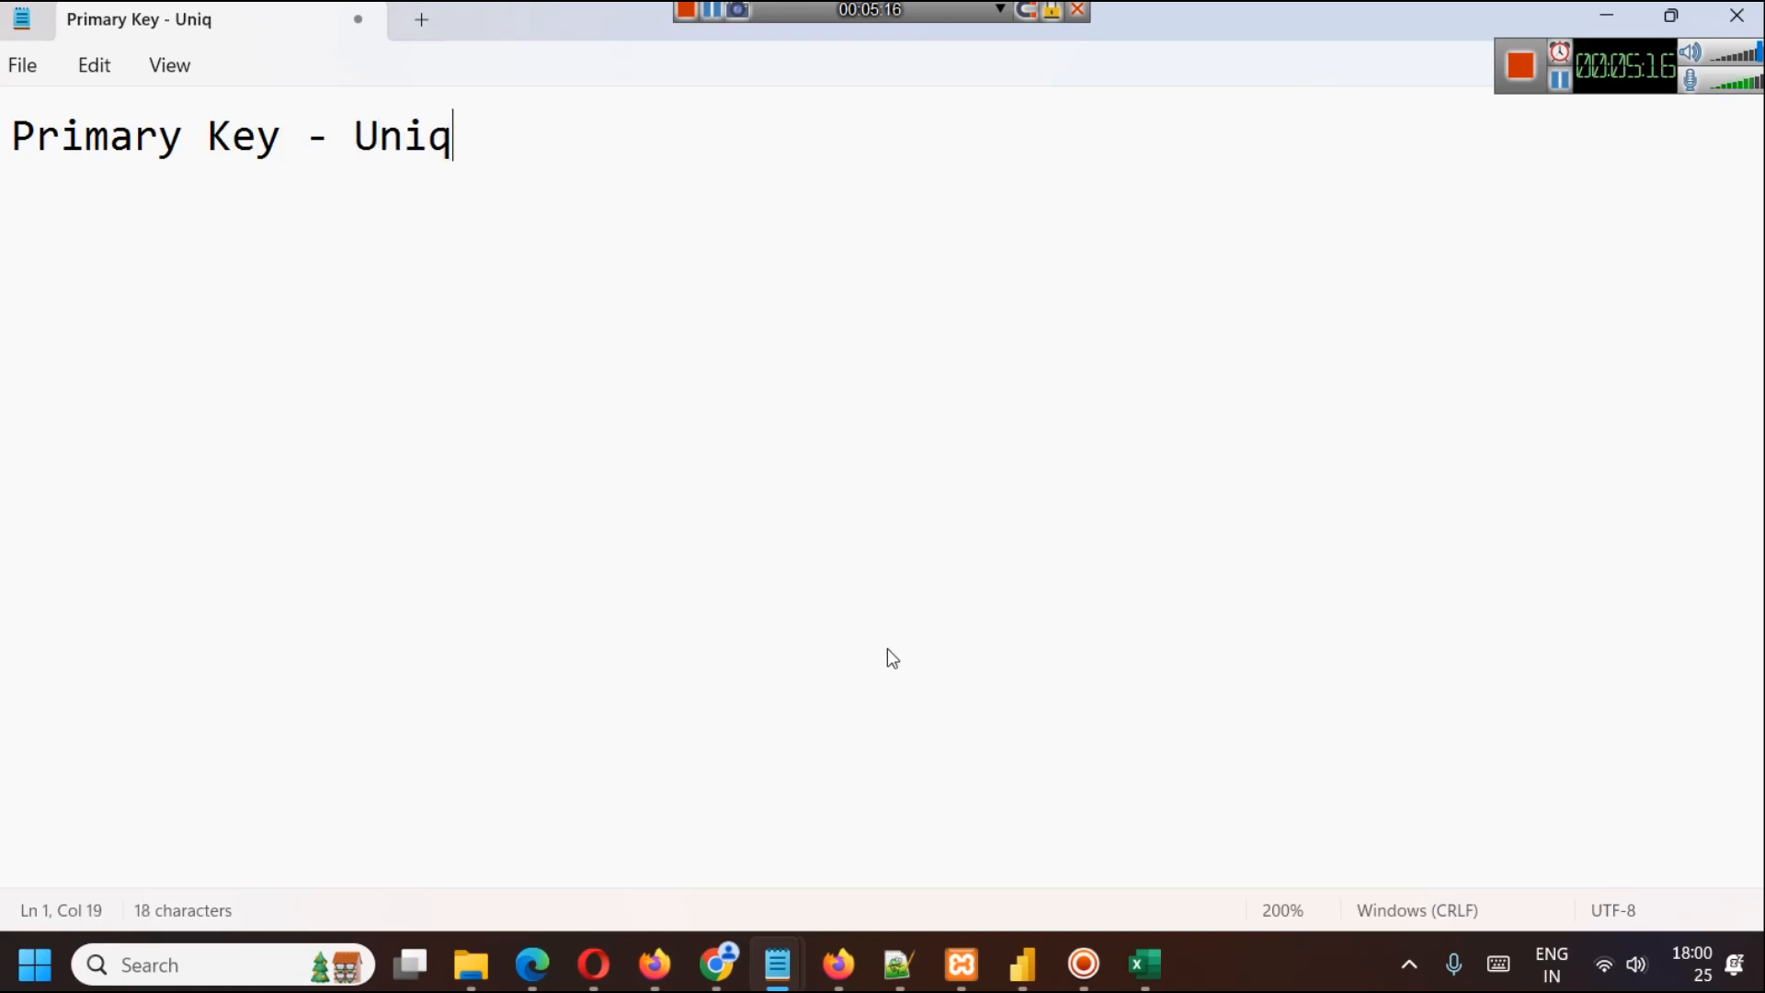
key("BackSpace")
type("e Id pf")
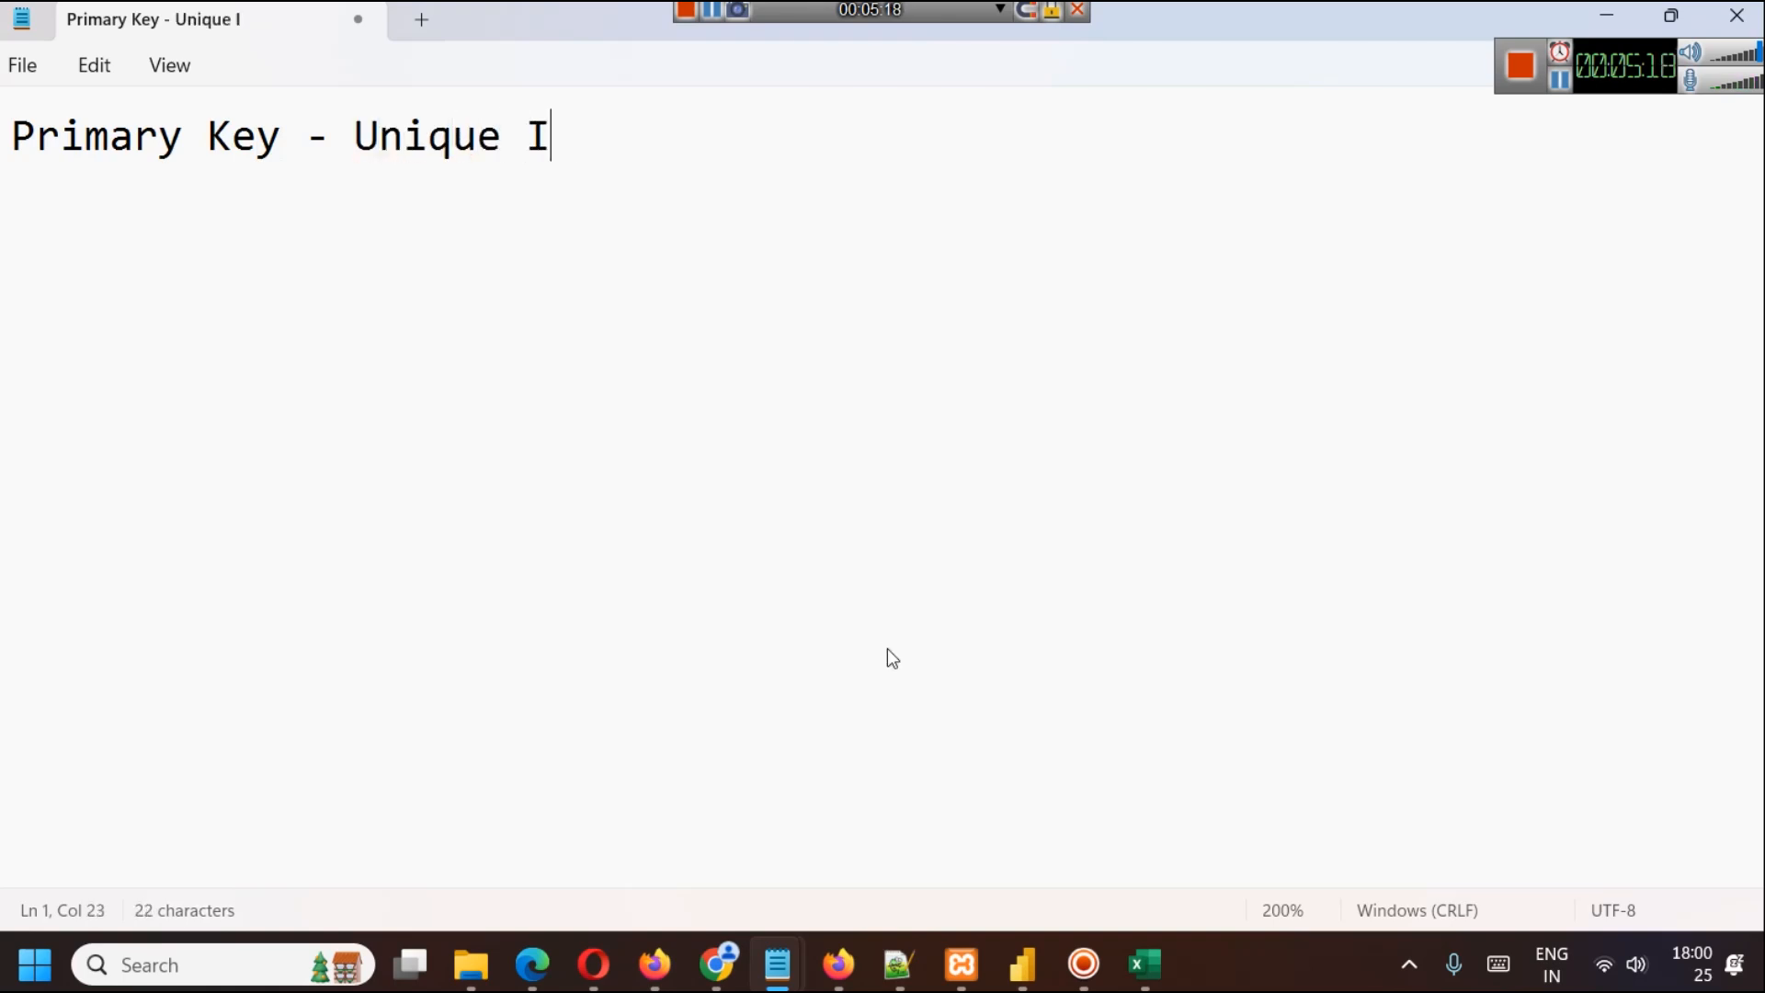
key("BackSpace")
key("BackSpace")
key("BackSpace")
type("f")
key("BackSpace")
type("of S")
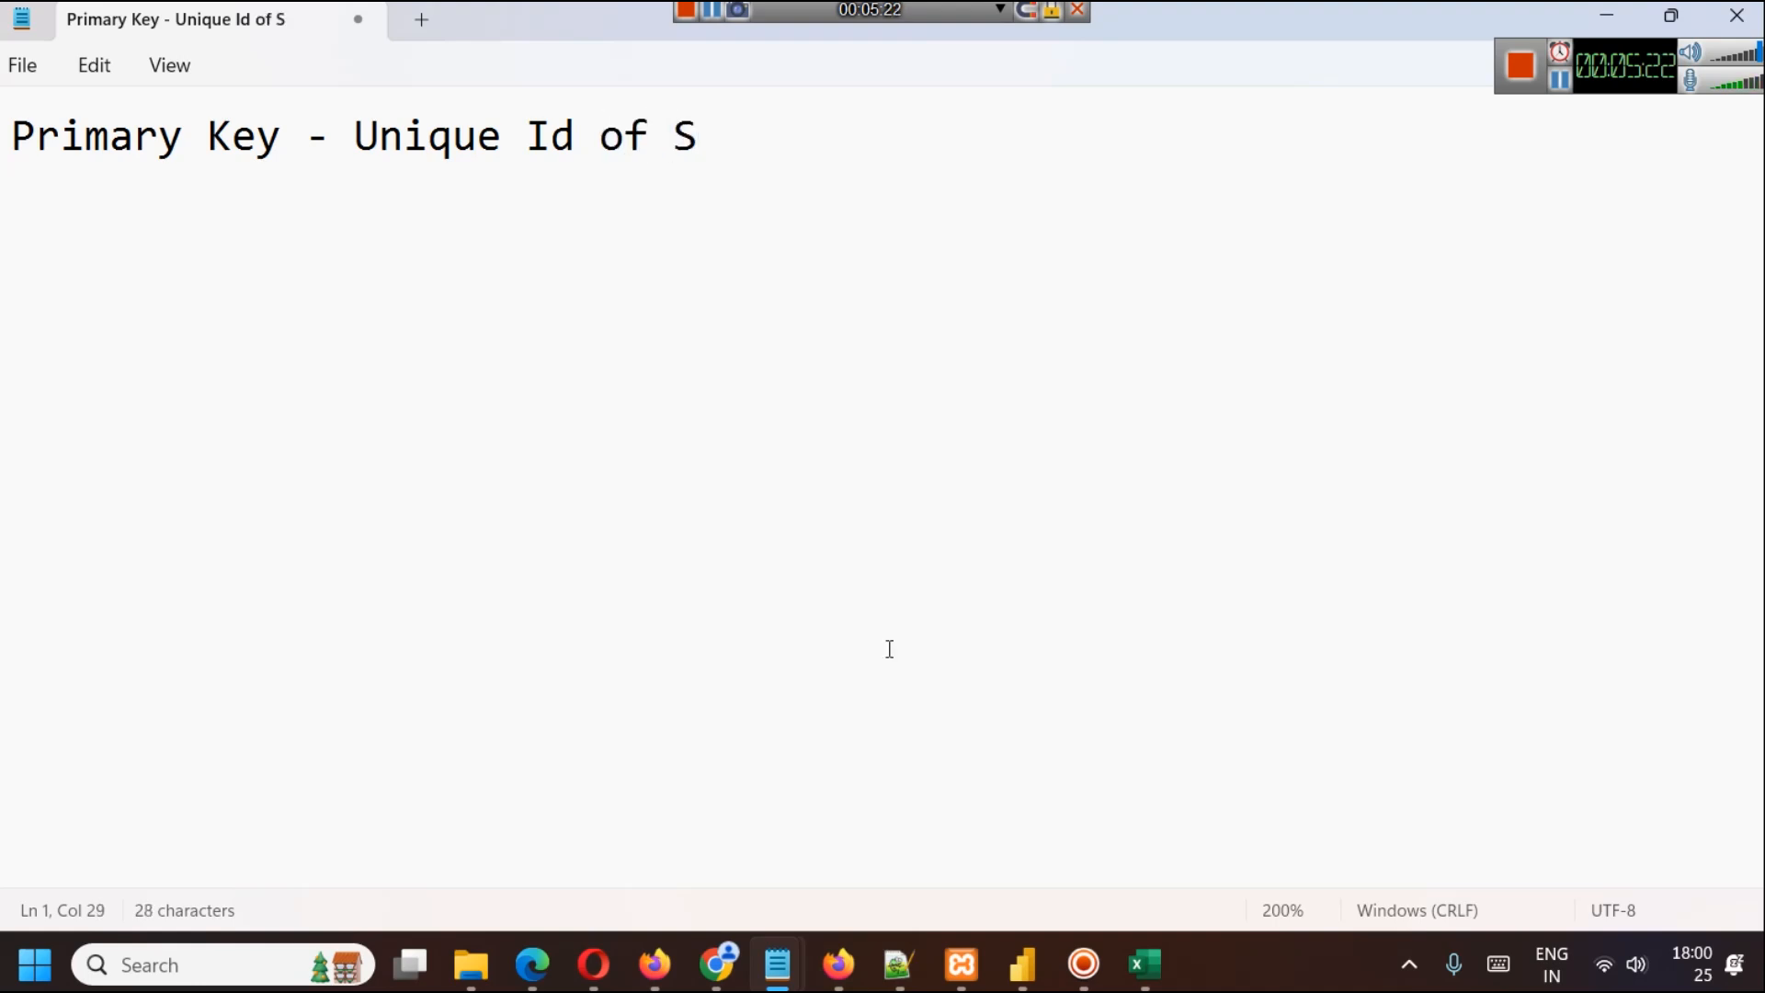
type("upp")
key("BackSpace")
key("BackSpace")
key("BackSpace")
key("BackSpace")
left_click(1557, 81)
left_click(736, 118)
type("Re")
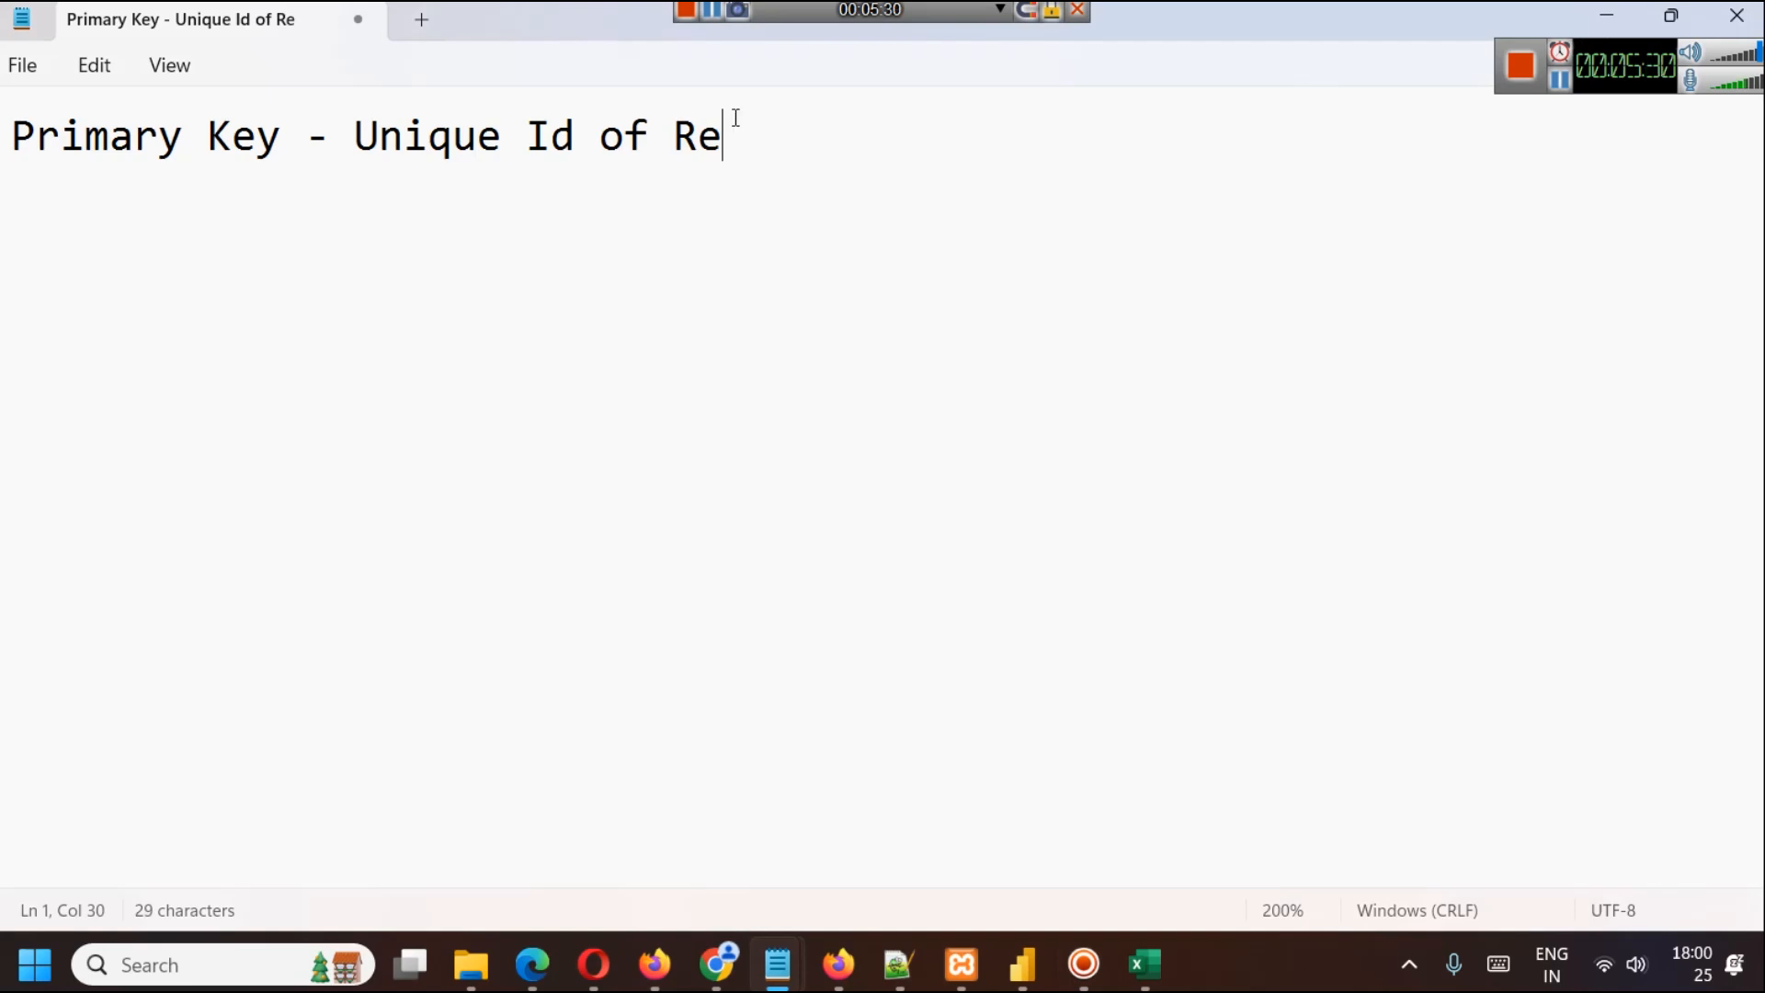
type("cords")
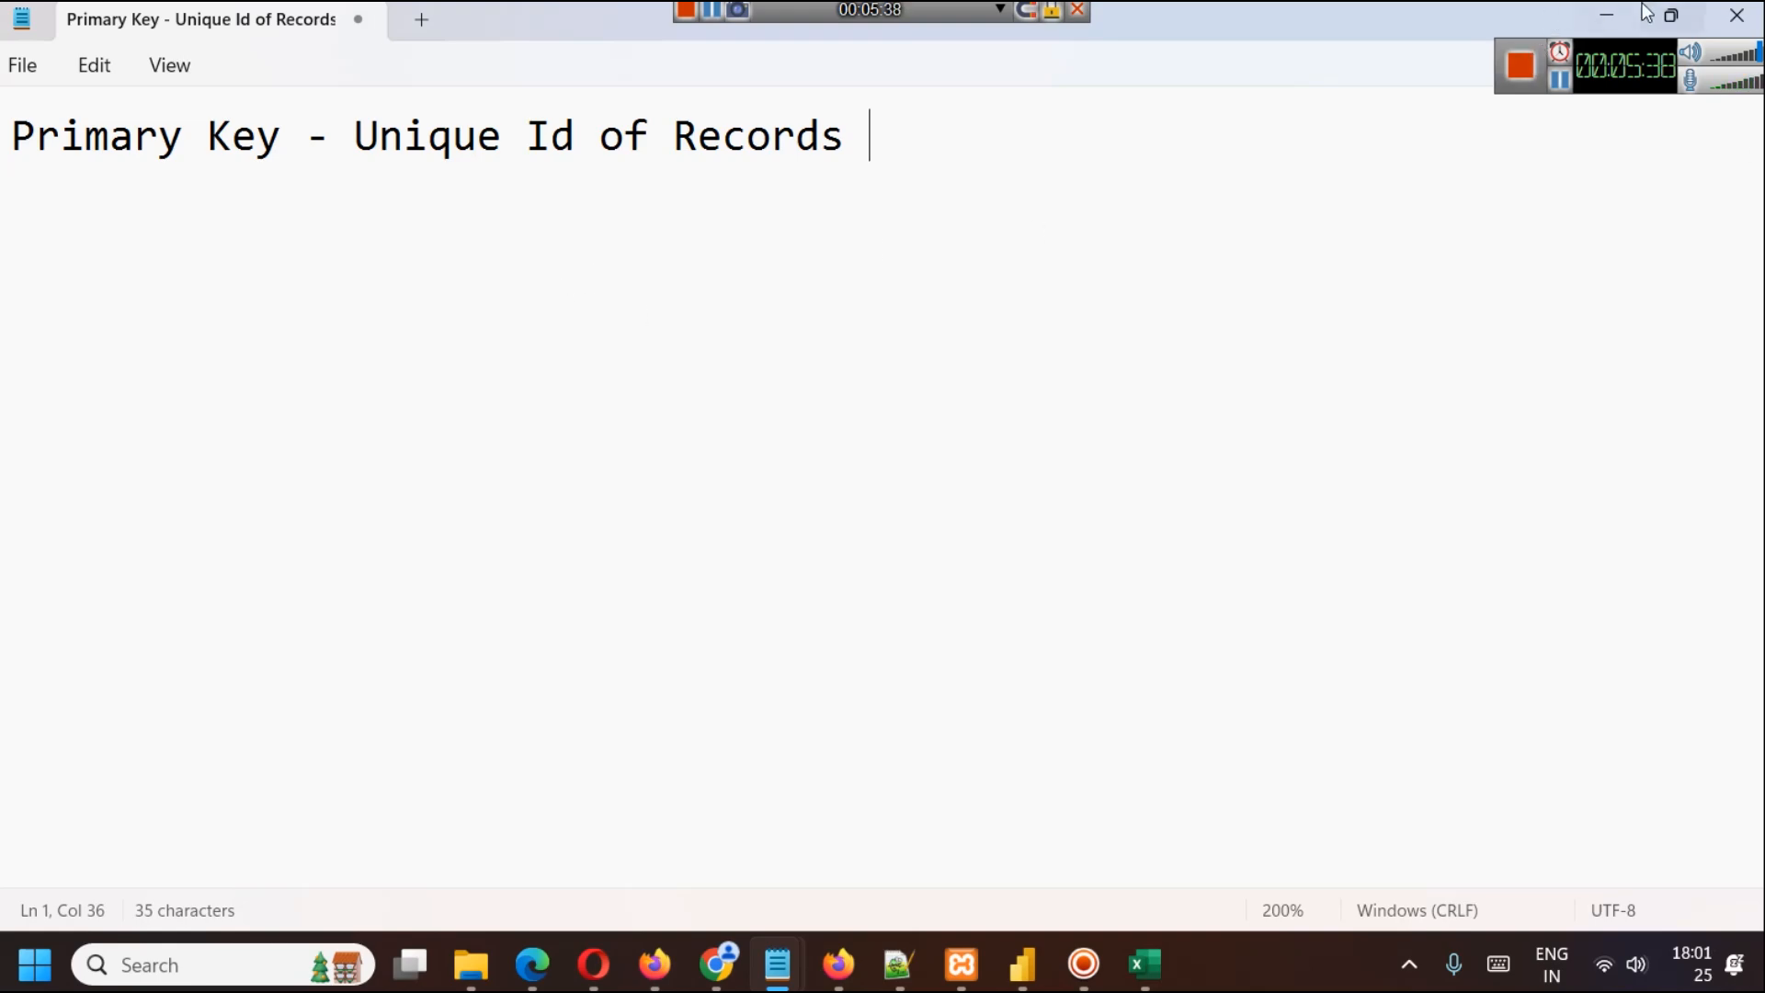
Step: Return to phpMyAdmin and view the rows and column structure of the customers table
left_click(1606, 15)
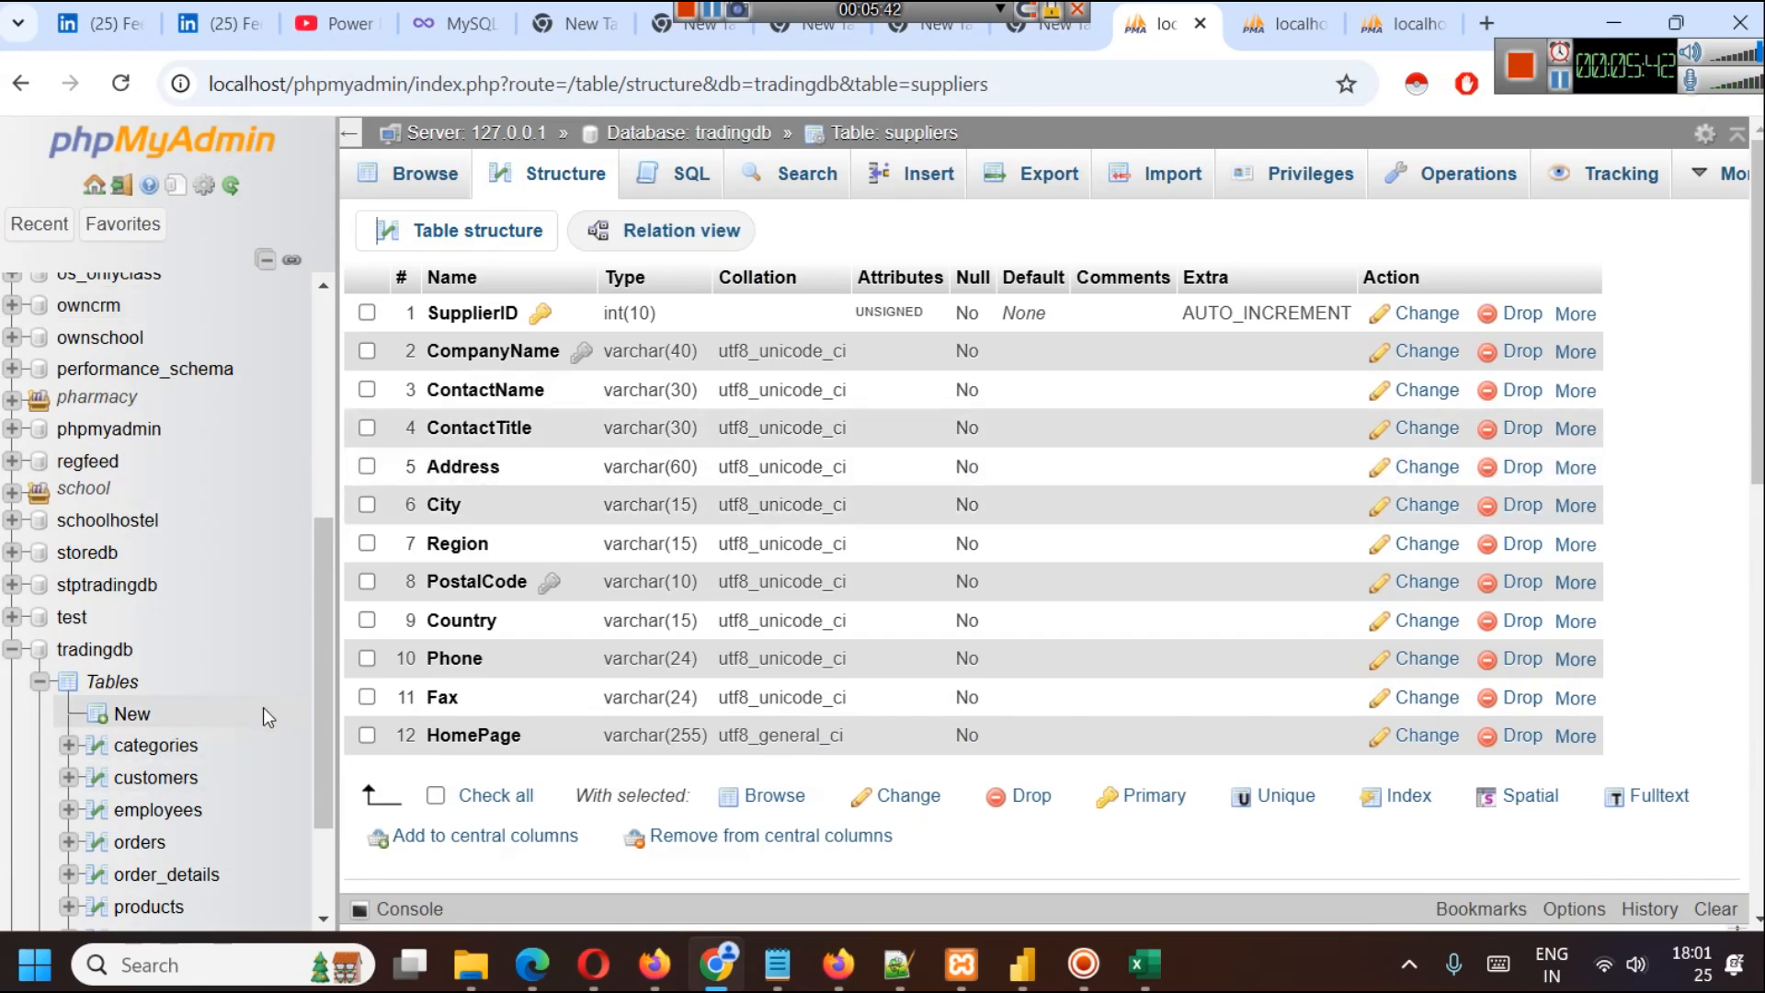
scroll(263, 708, "down", 2)
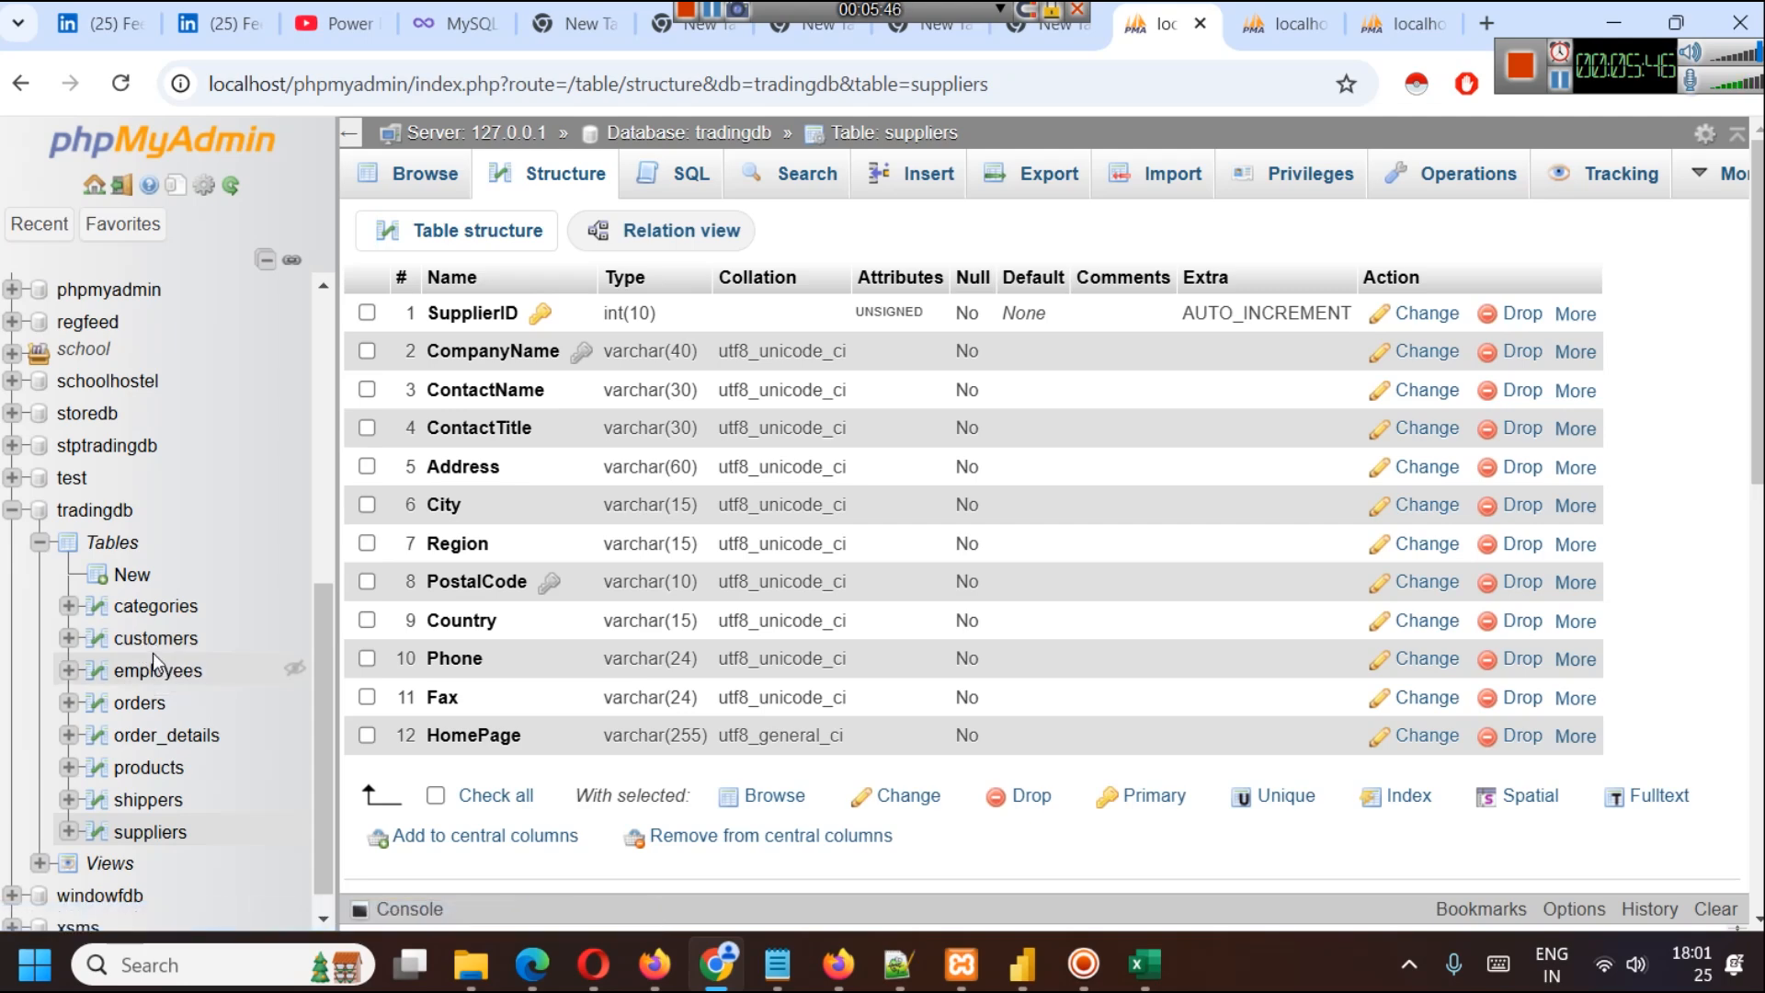
left_click(156, 638)
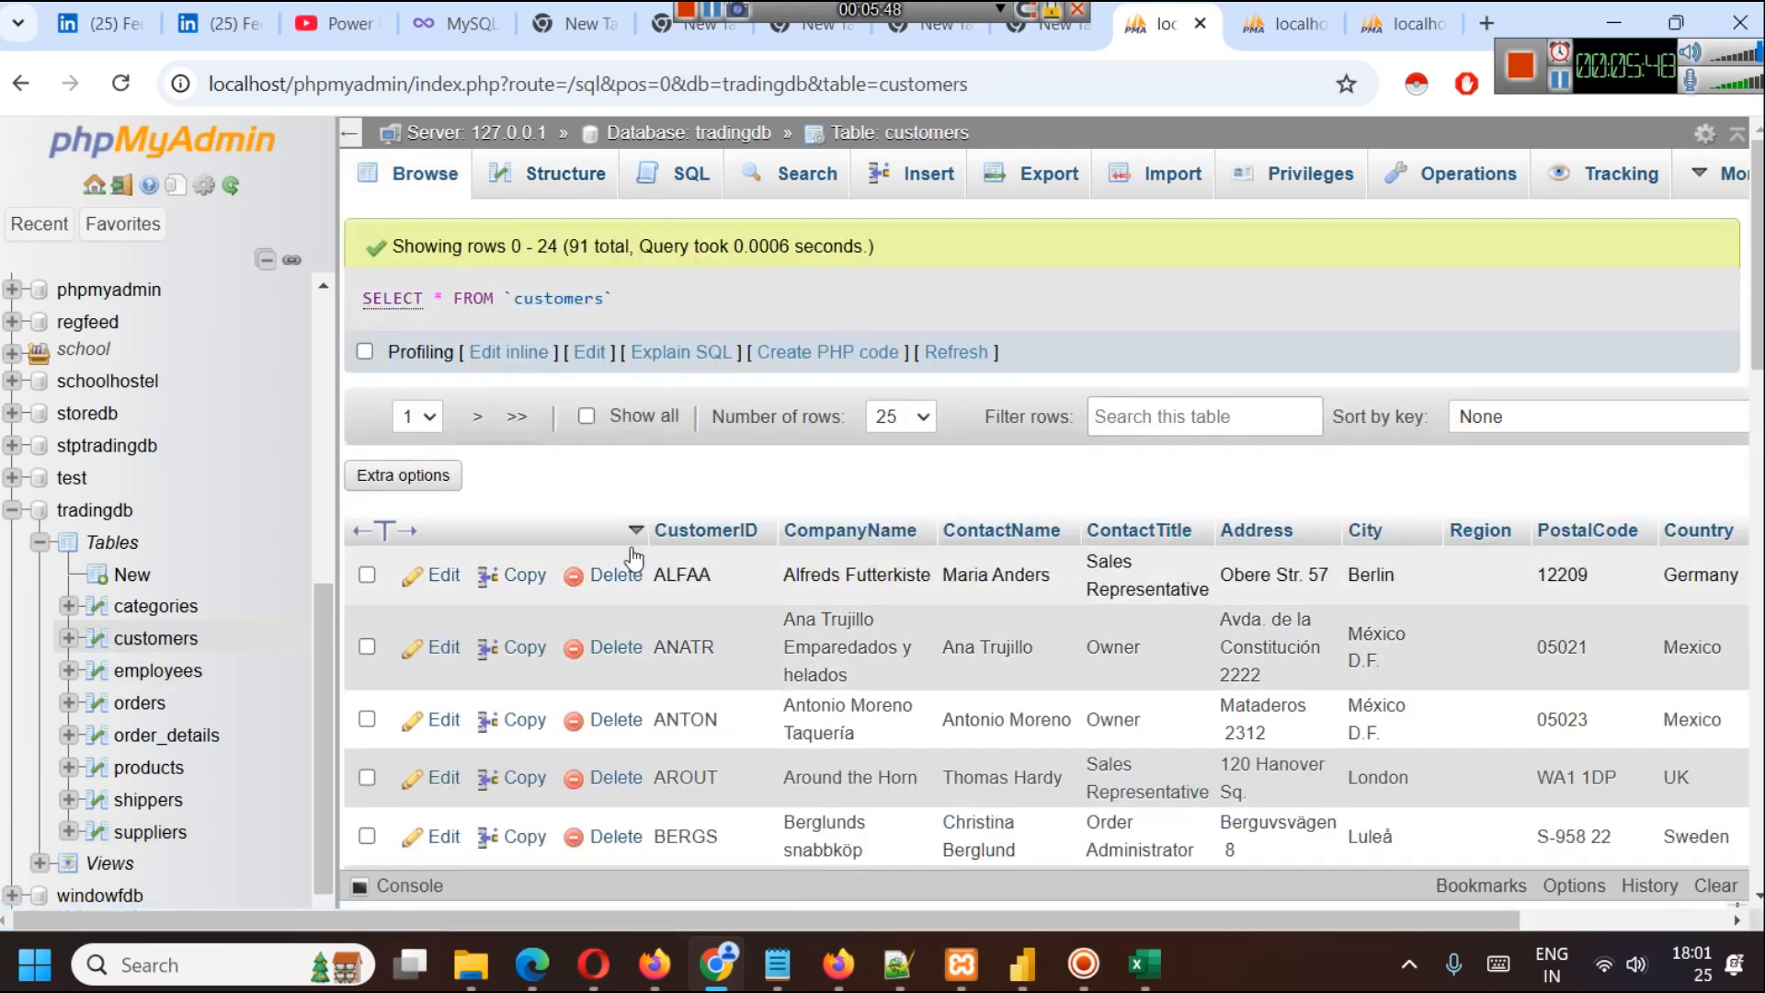
left_click(563, 176)
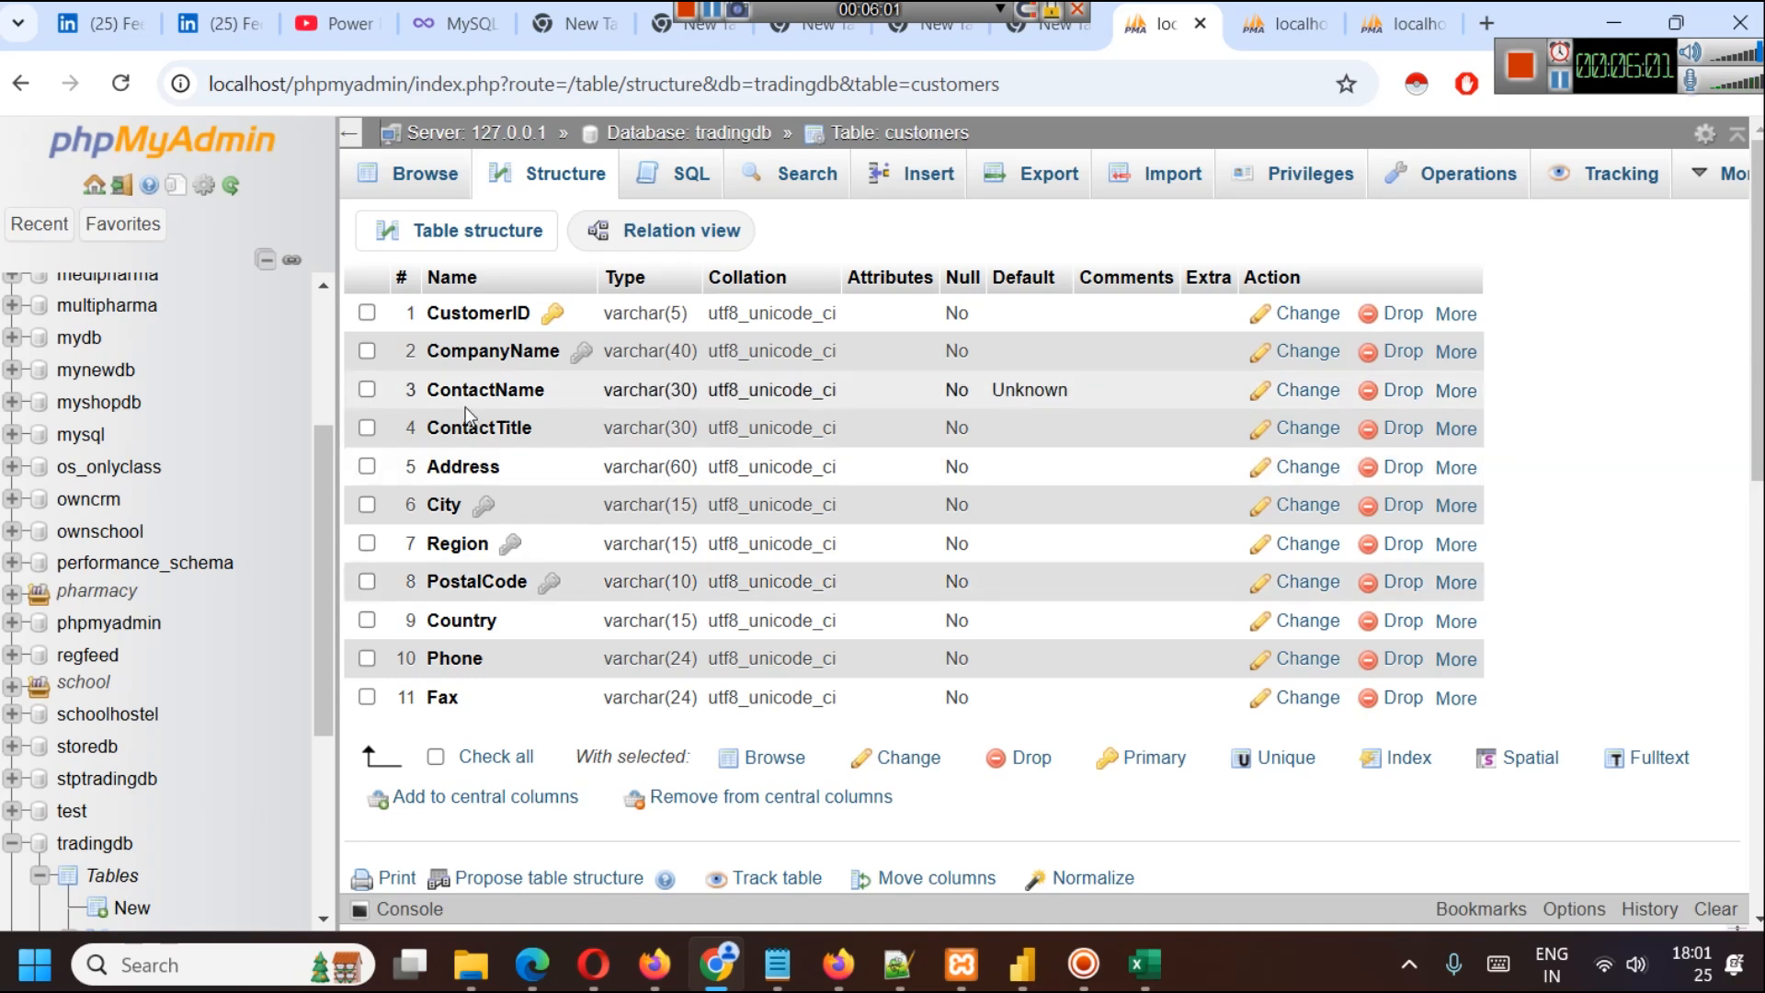
Step: Browse the products table and examine all its columns from ProductID to Discontinued, including SupplierID and CategoryID
scroll(200, 623, "down", 4)
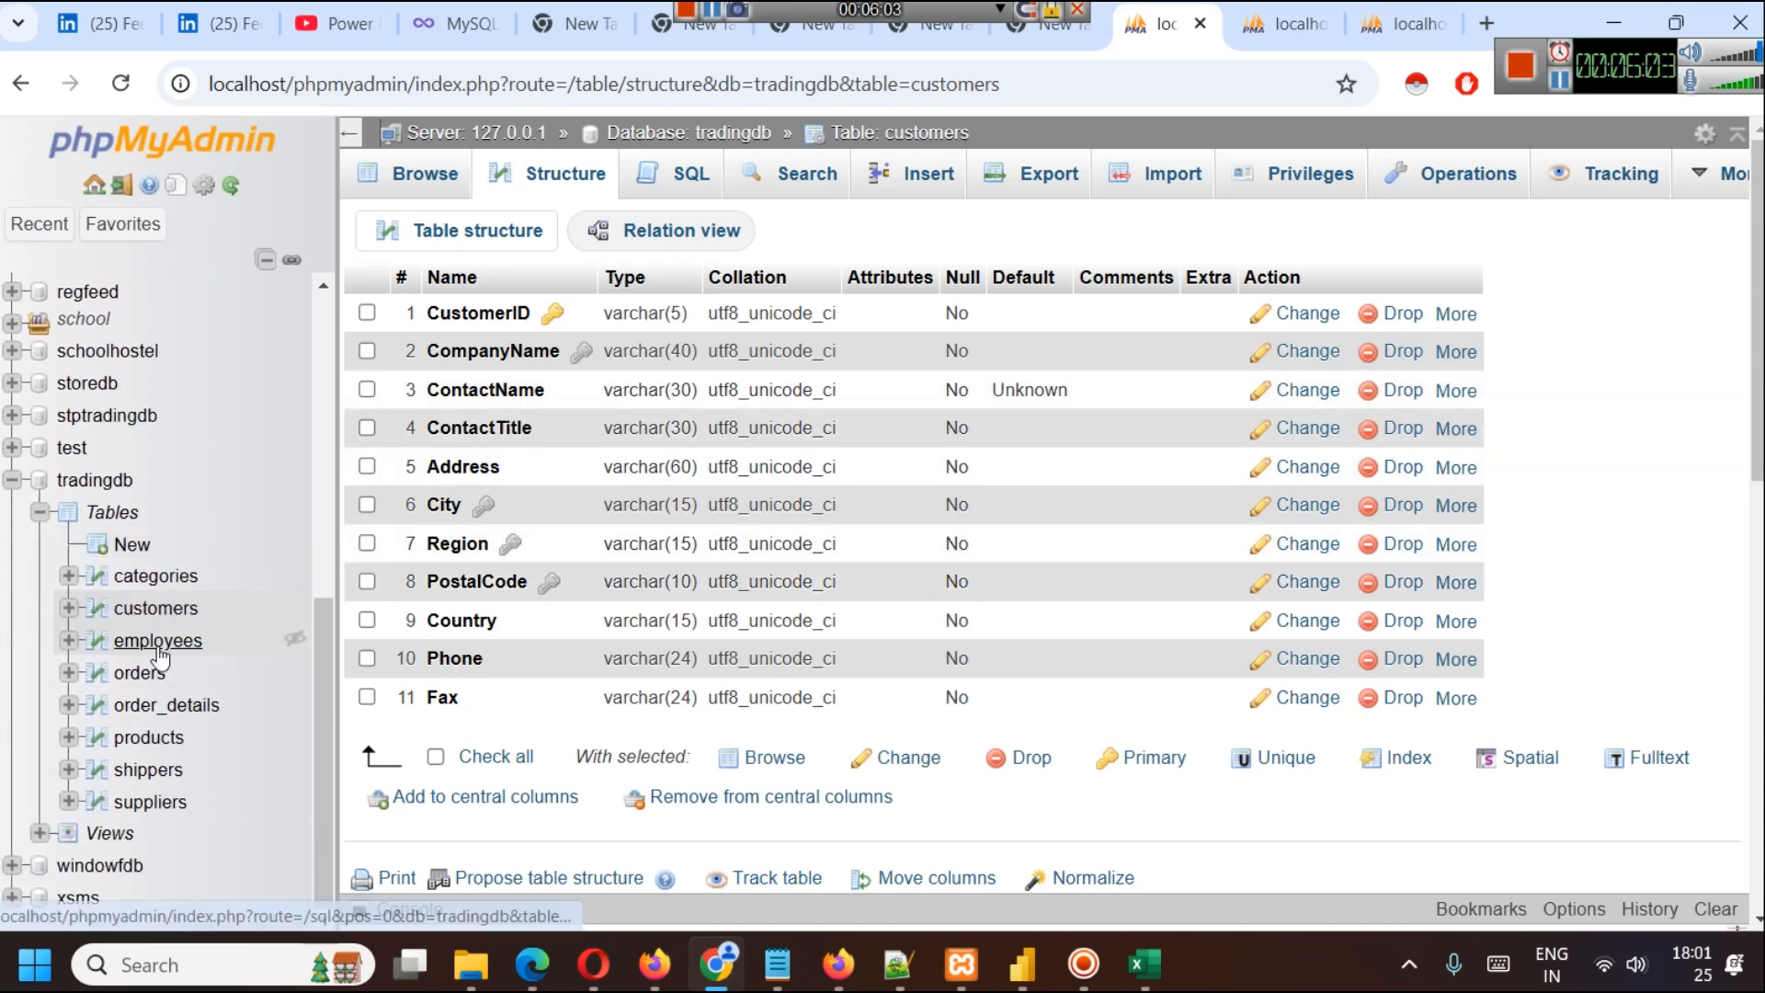
left_click(152, 737)
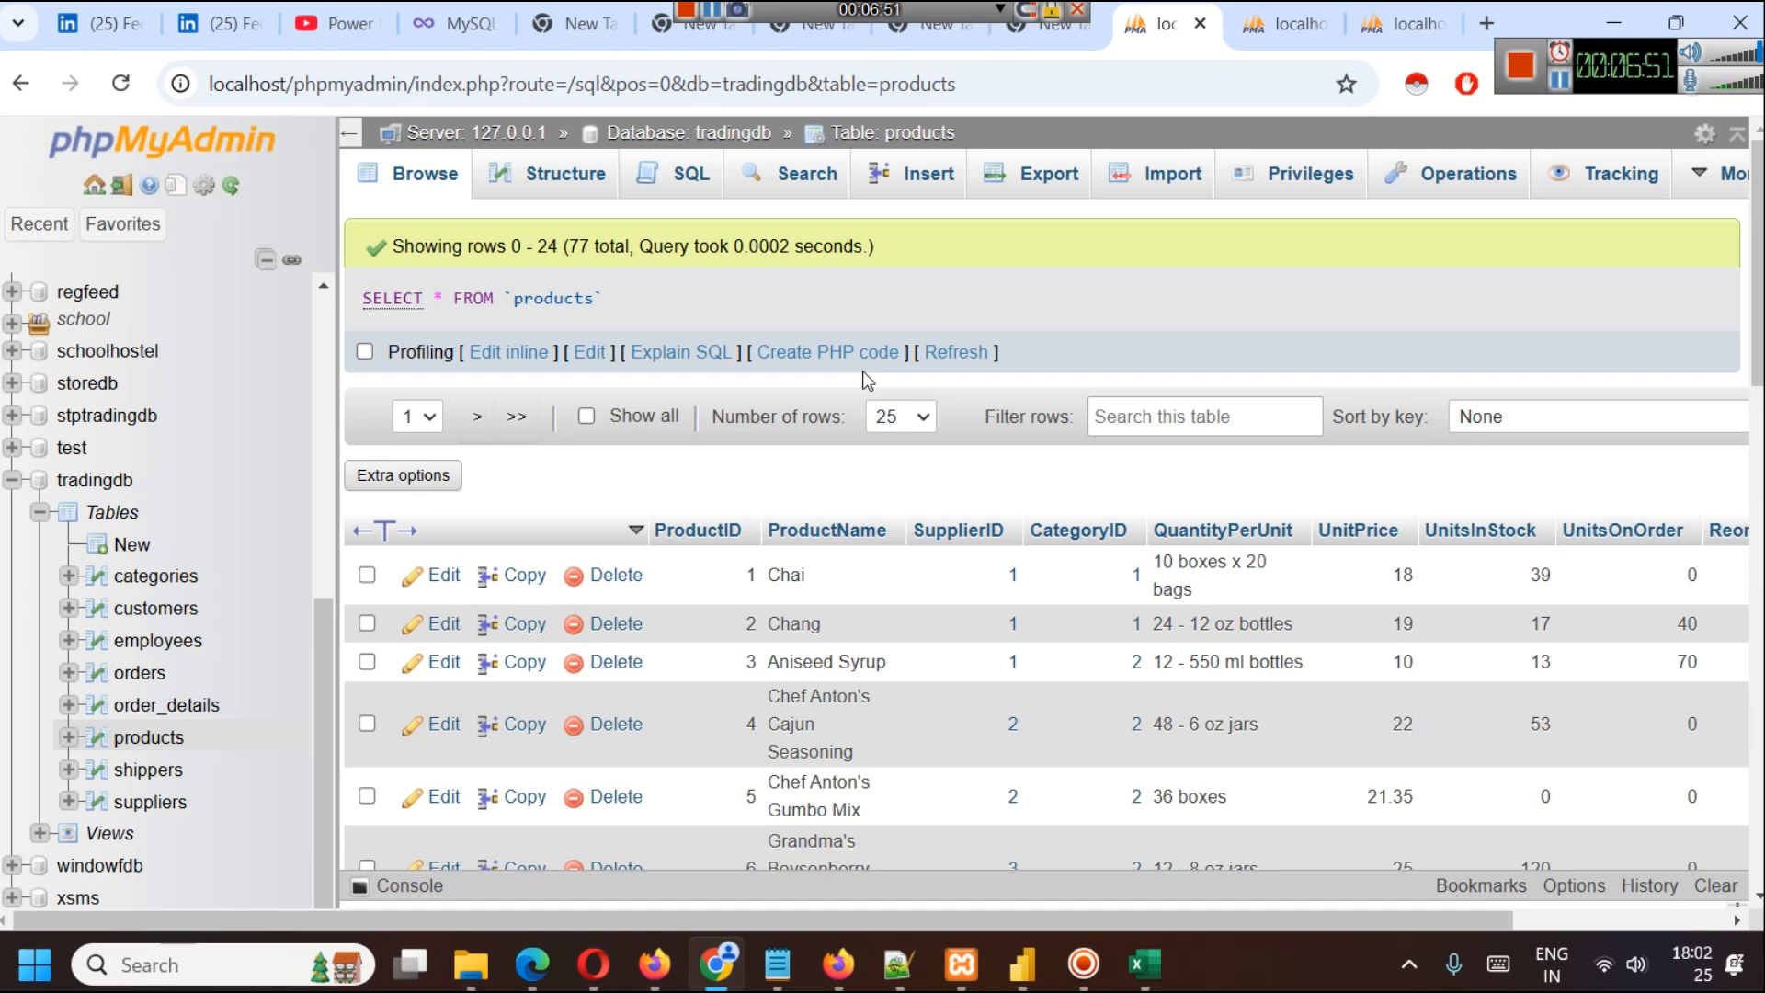
scroll(945, 379, "down", 10)
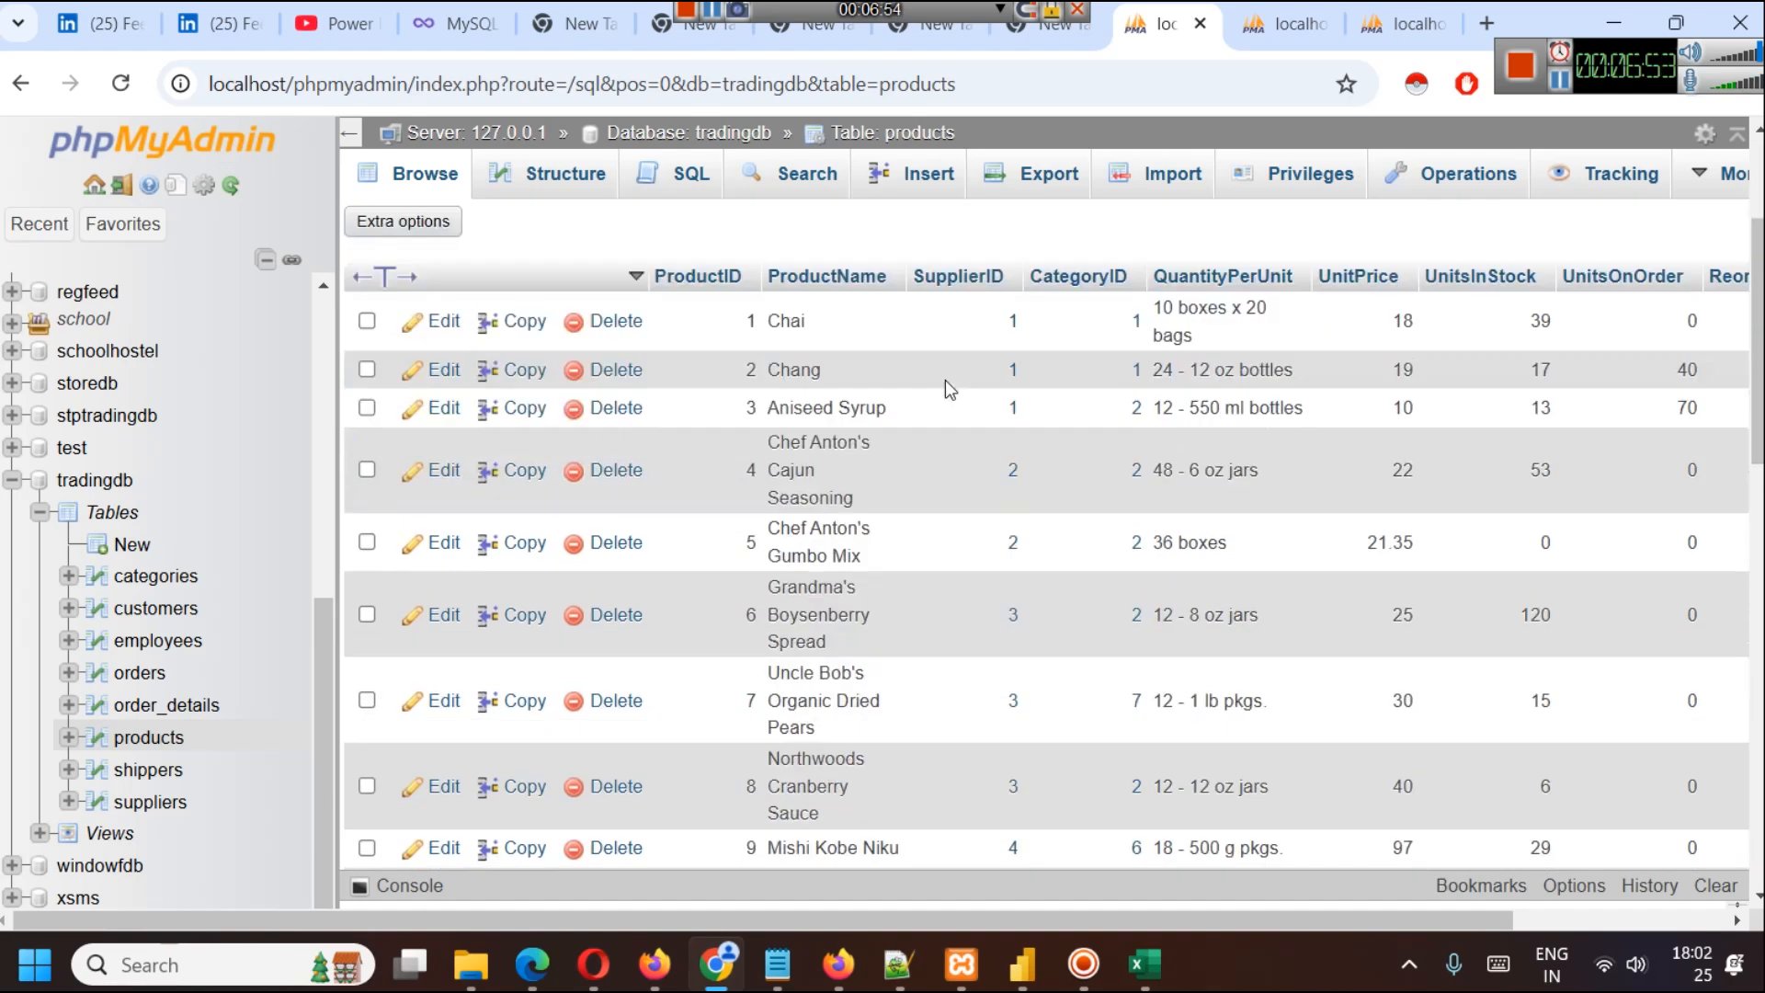
scroll(914, 390, "up", 7)
scroll(898, 422, "up", 3)
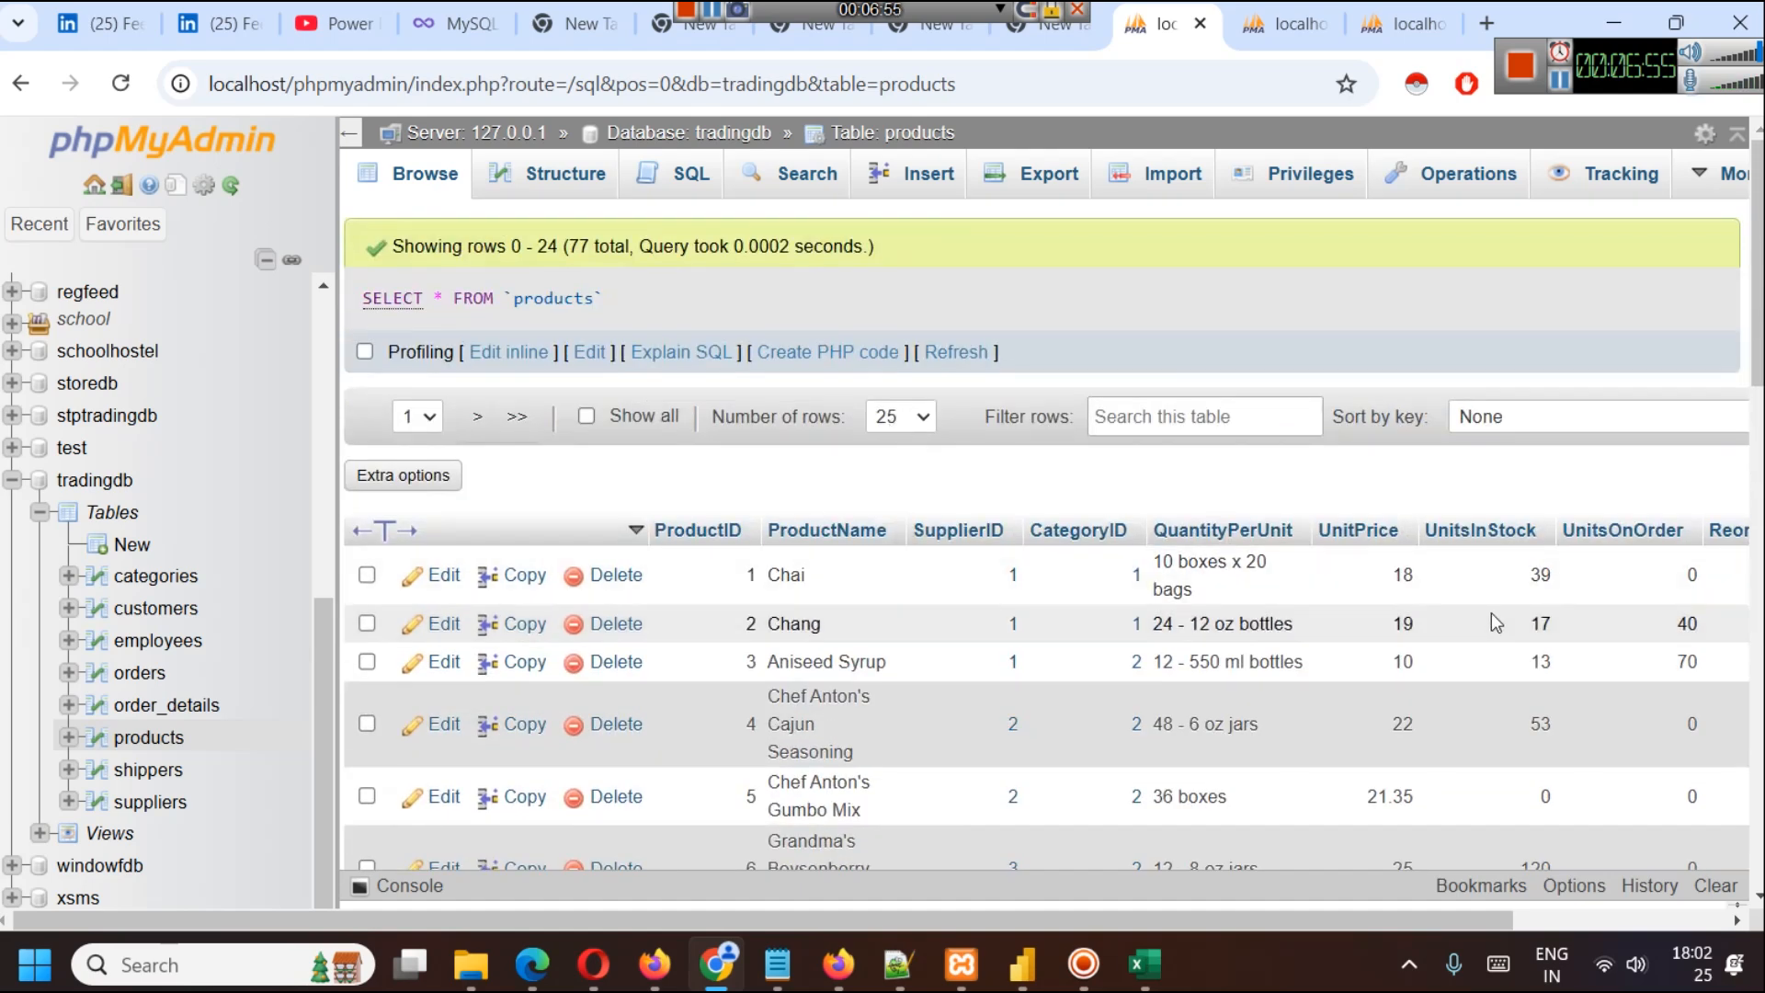
scroll(1406, 575, "down", 2)
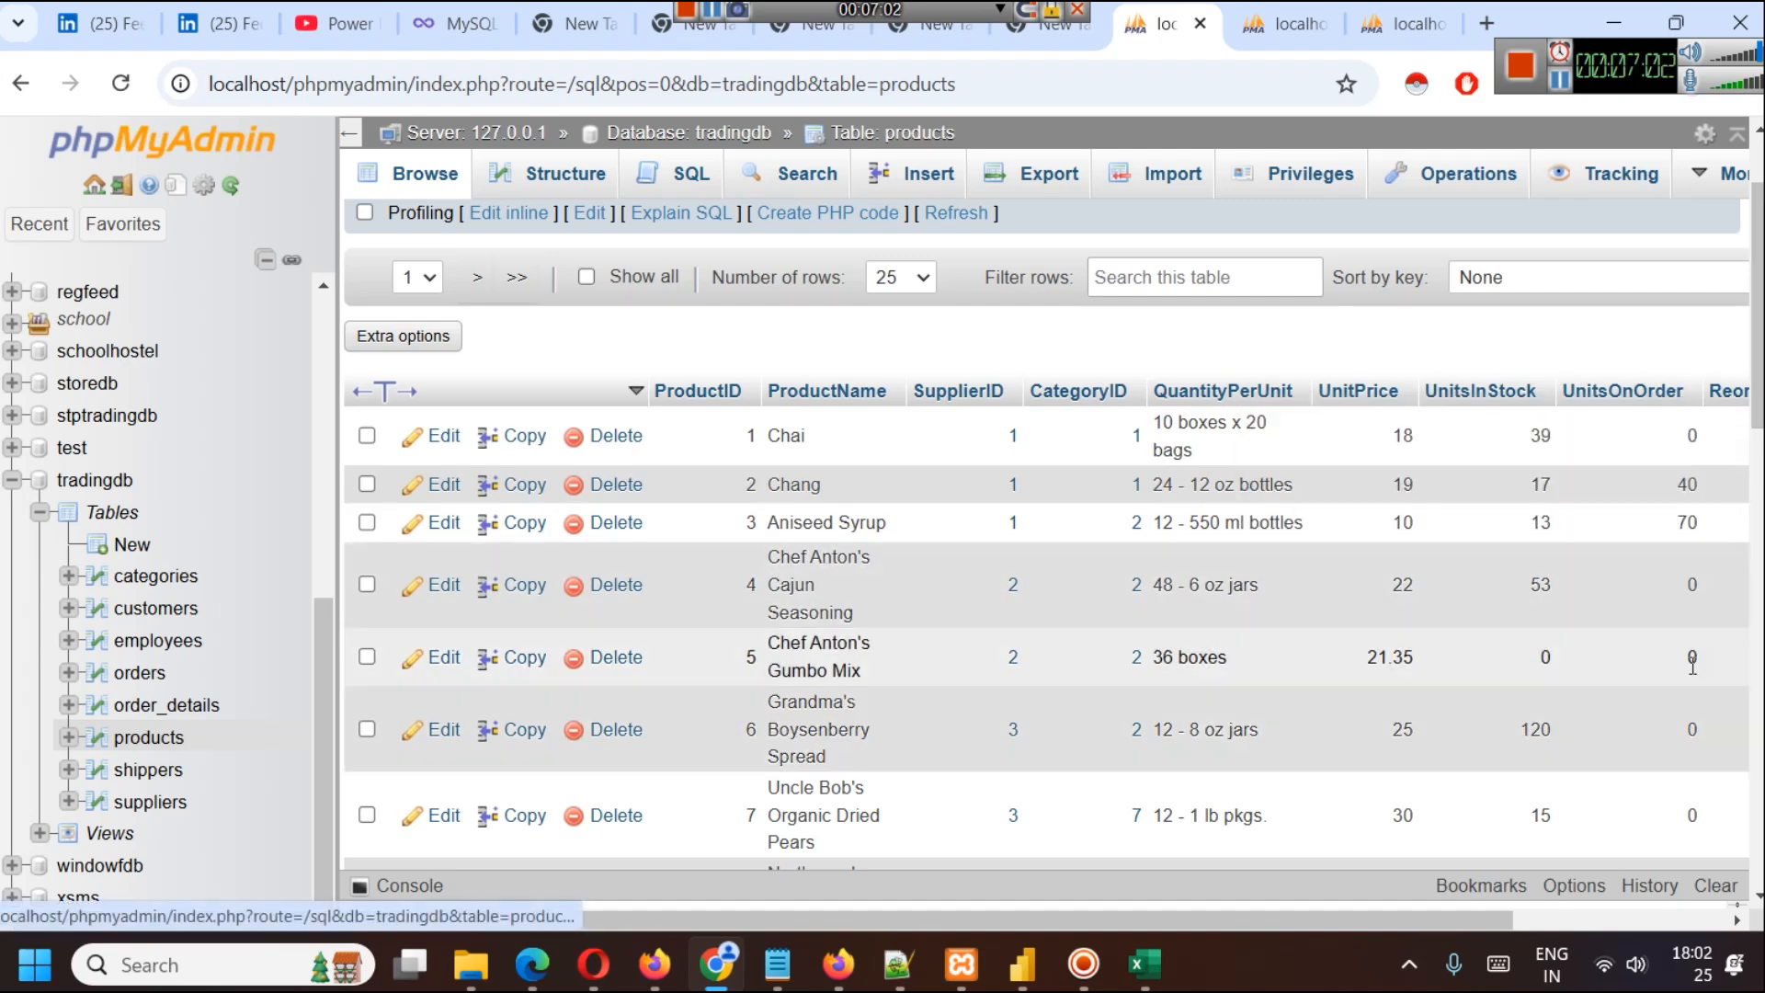
left_click_drag(1413, 917, 1656, 919)
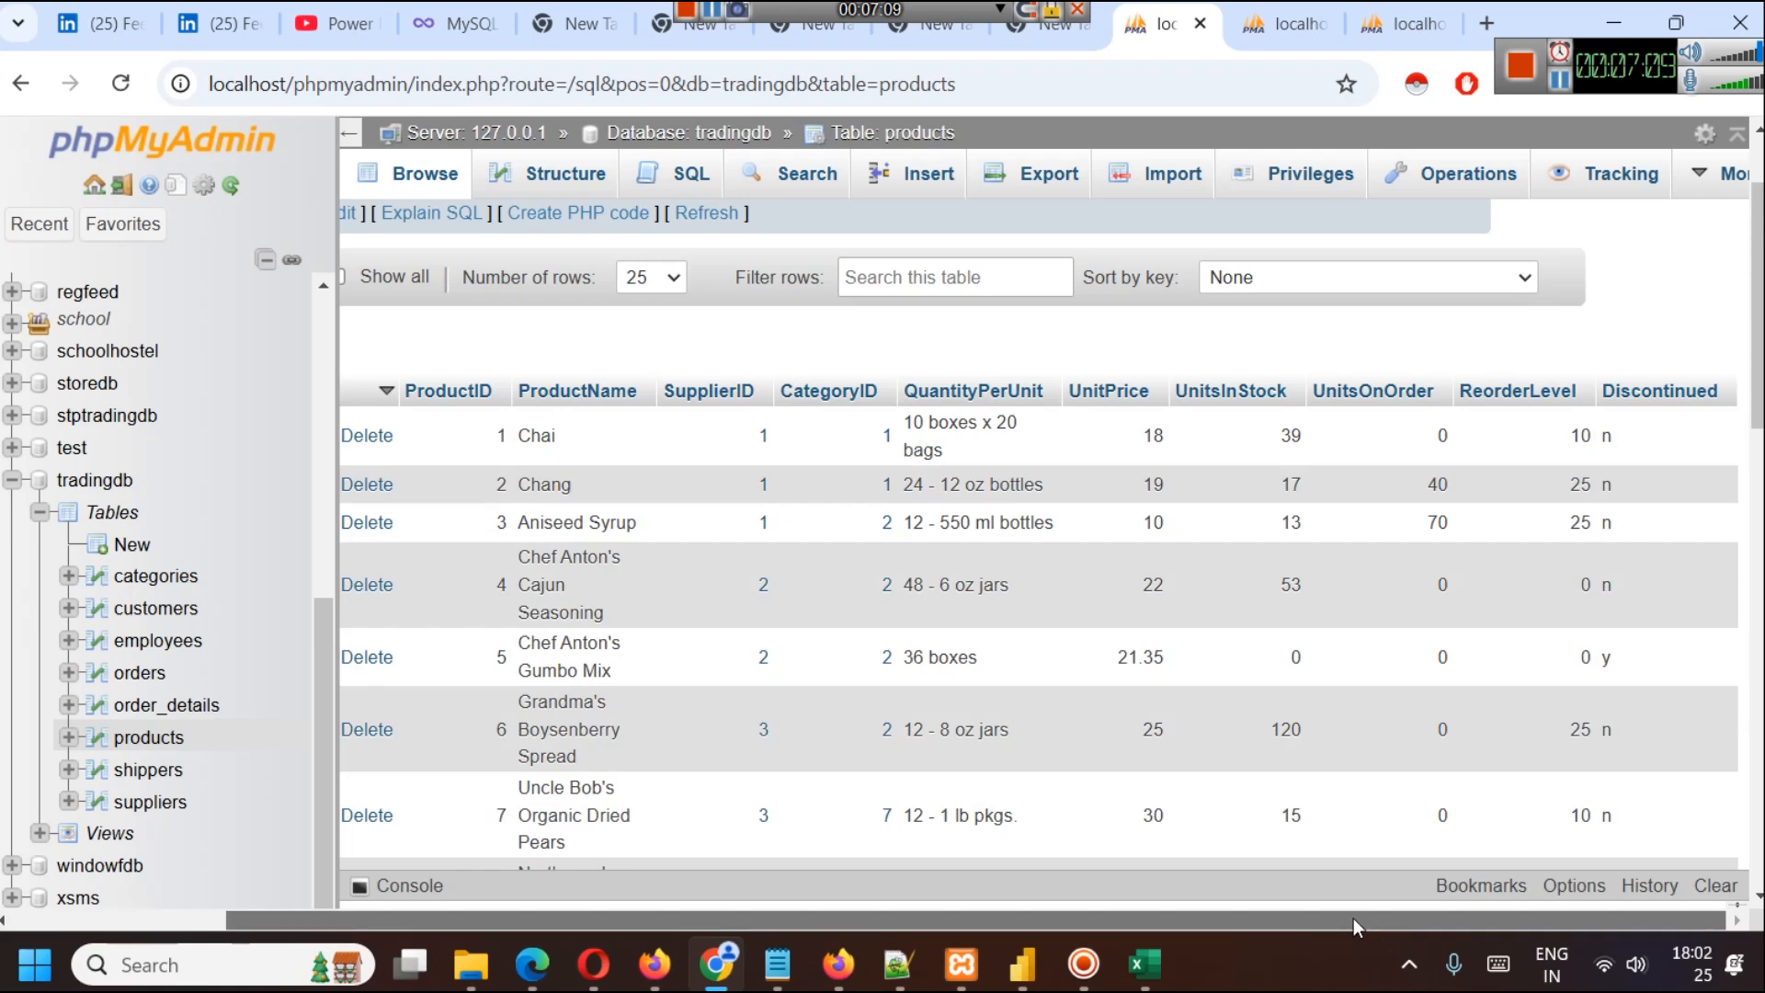
left_click_drag(1353, 918, 1127, 919)
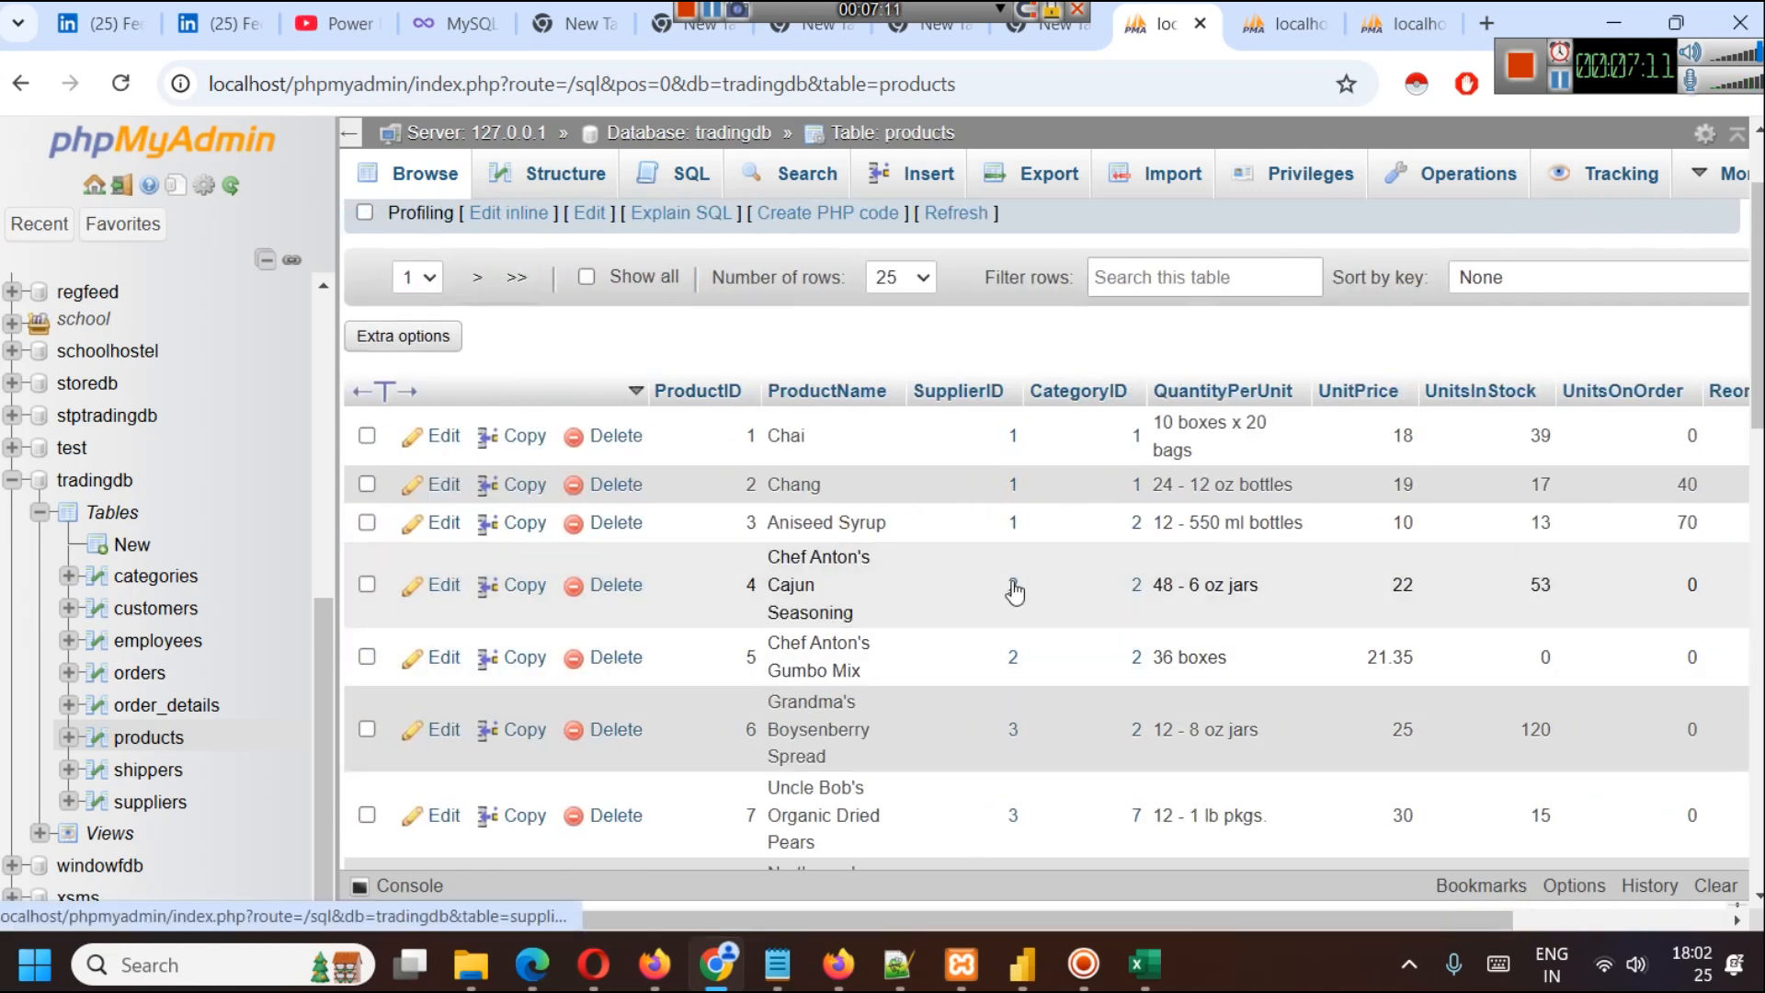
mouse_move(1014, 591)
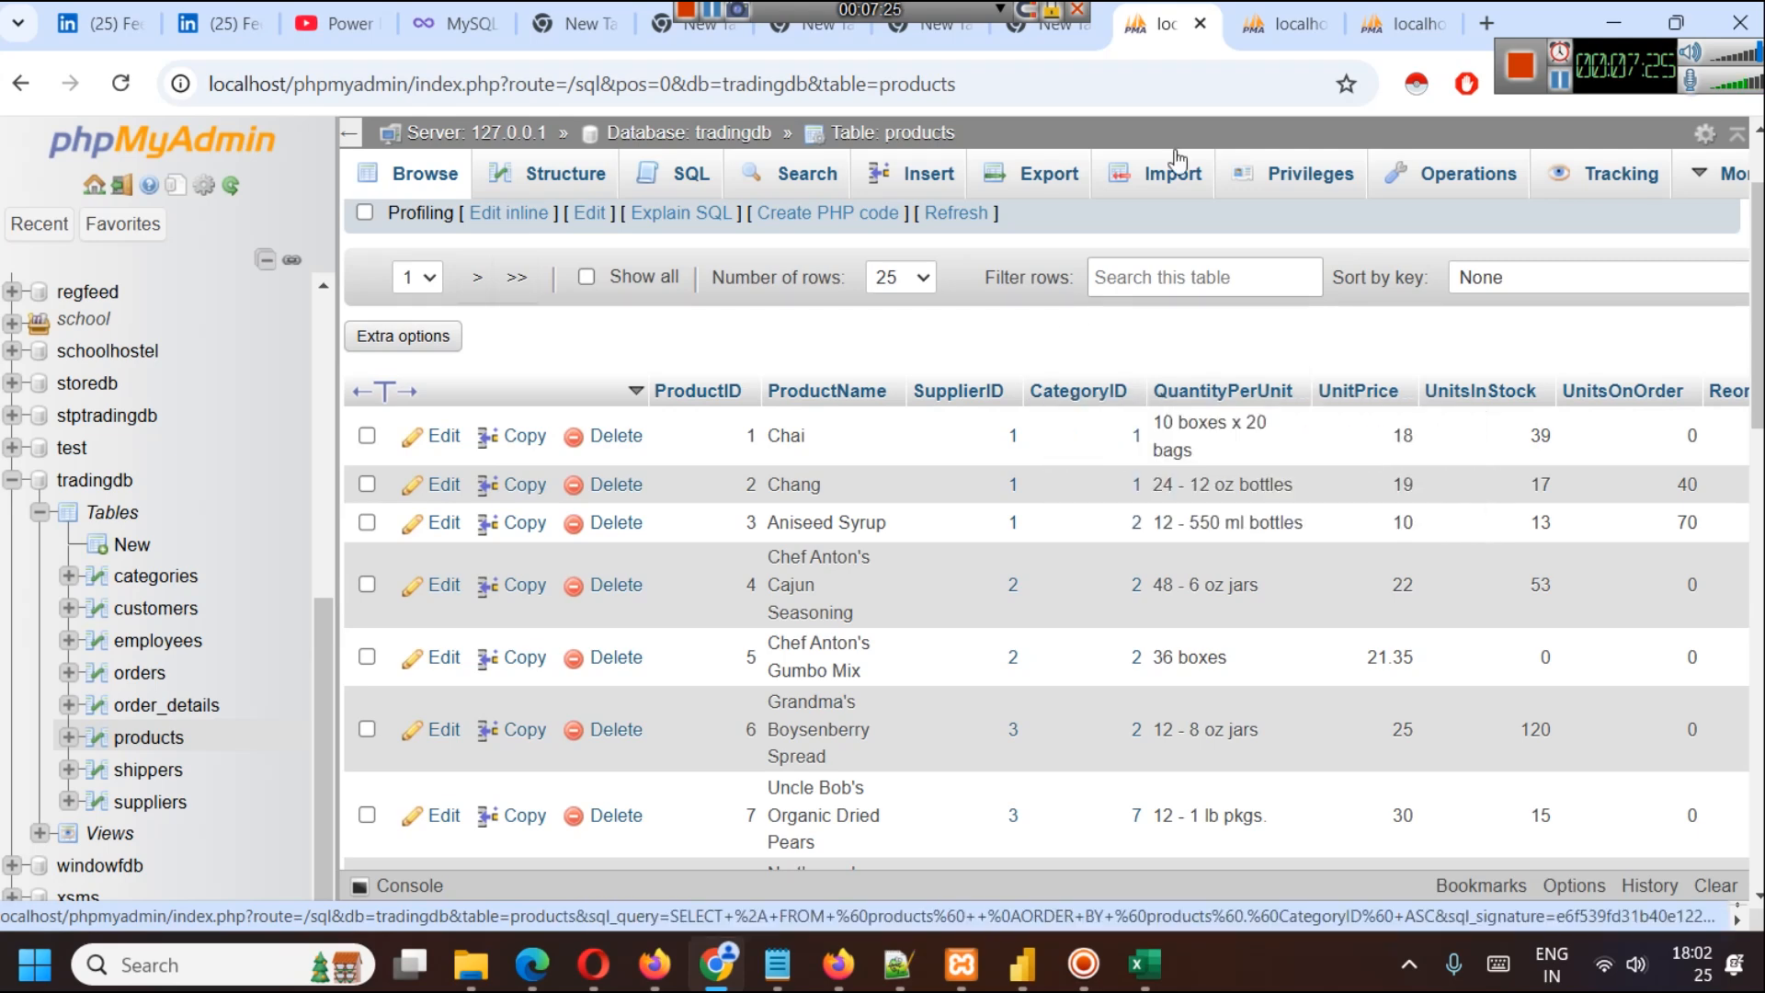
Step: Open the suppliers table in the last phpMyAdmin browser tab and return to the products table for comparison
left_click(1301, 23)
left_click(1392, 23)
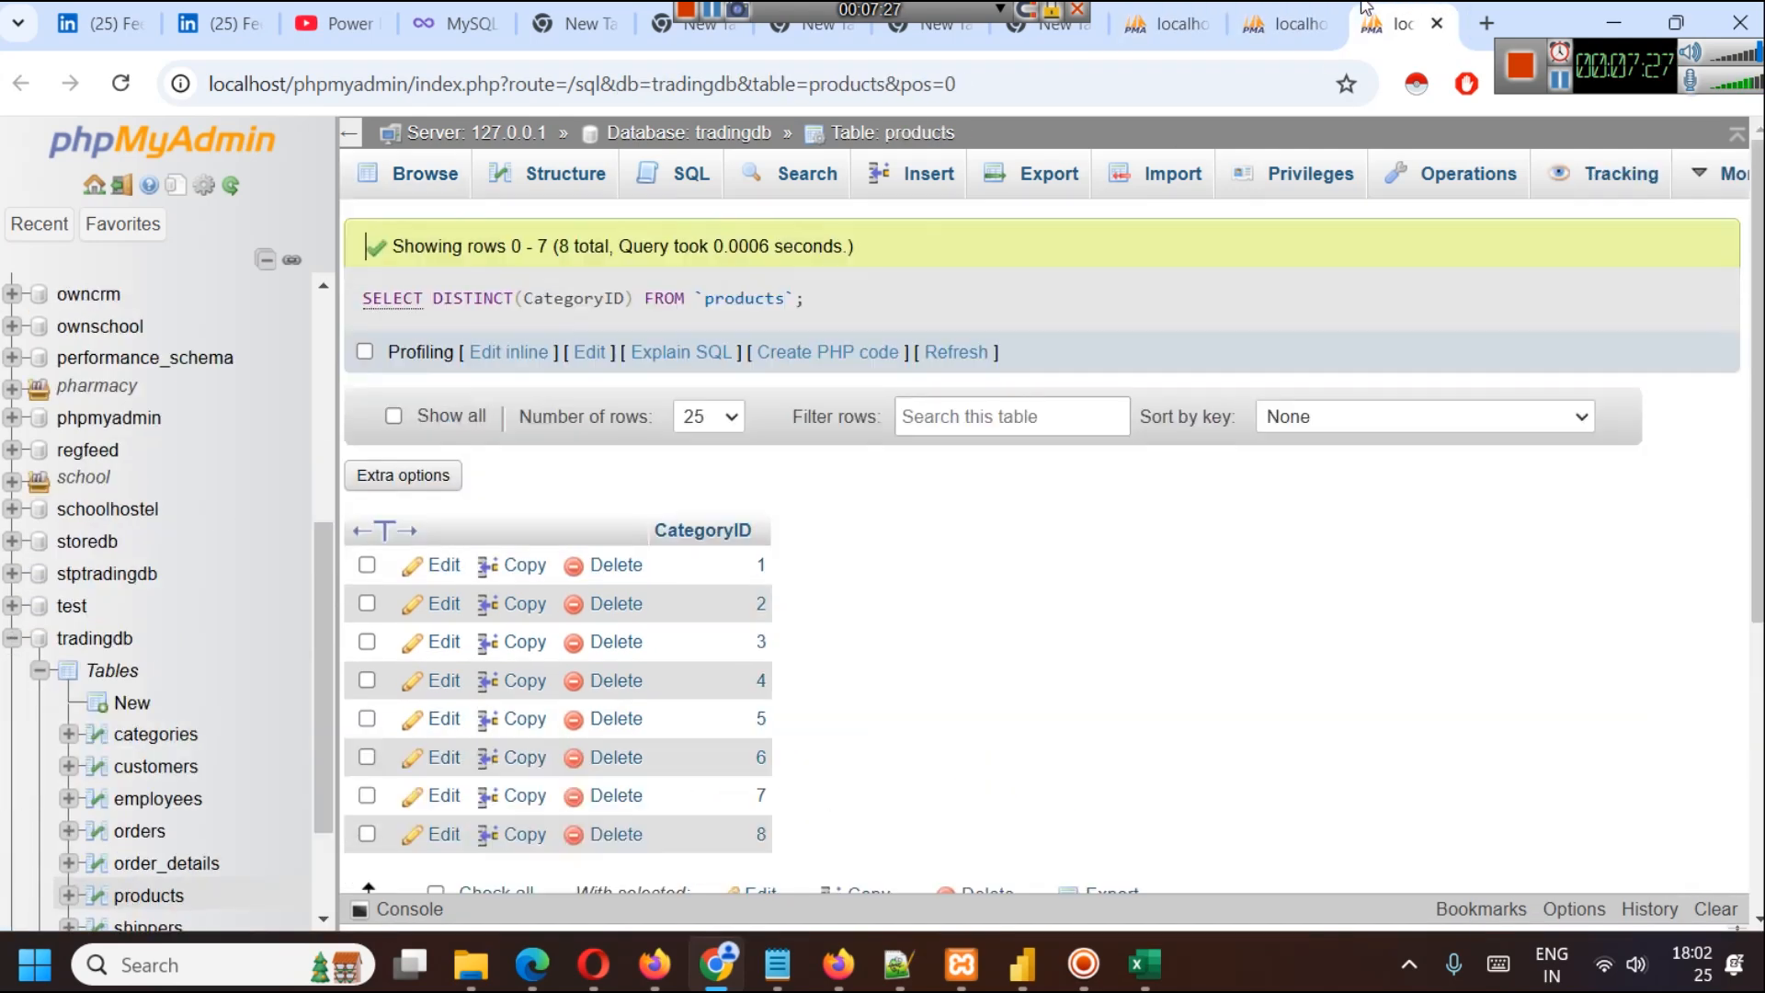
scroll(207, 845, "down", 3)
left_click(147, 802)
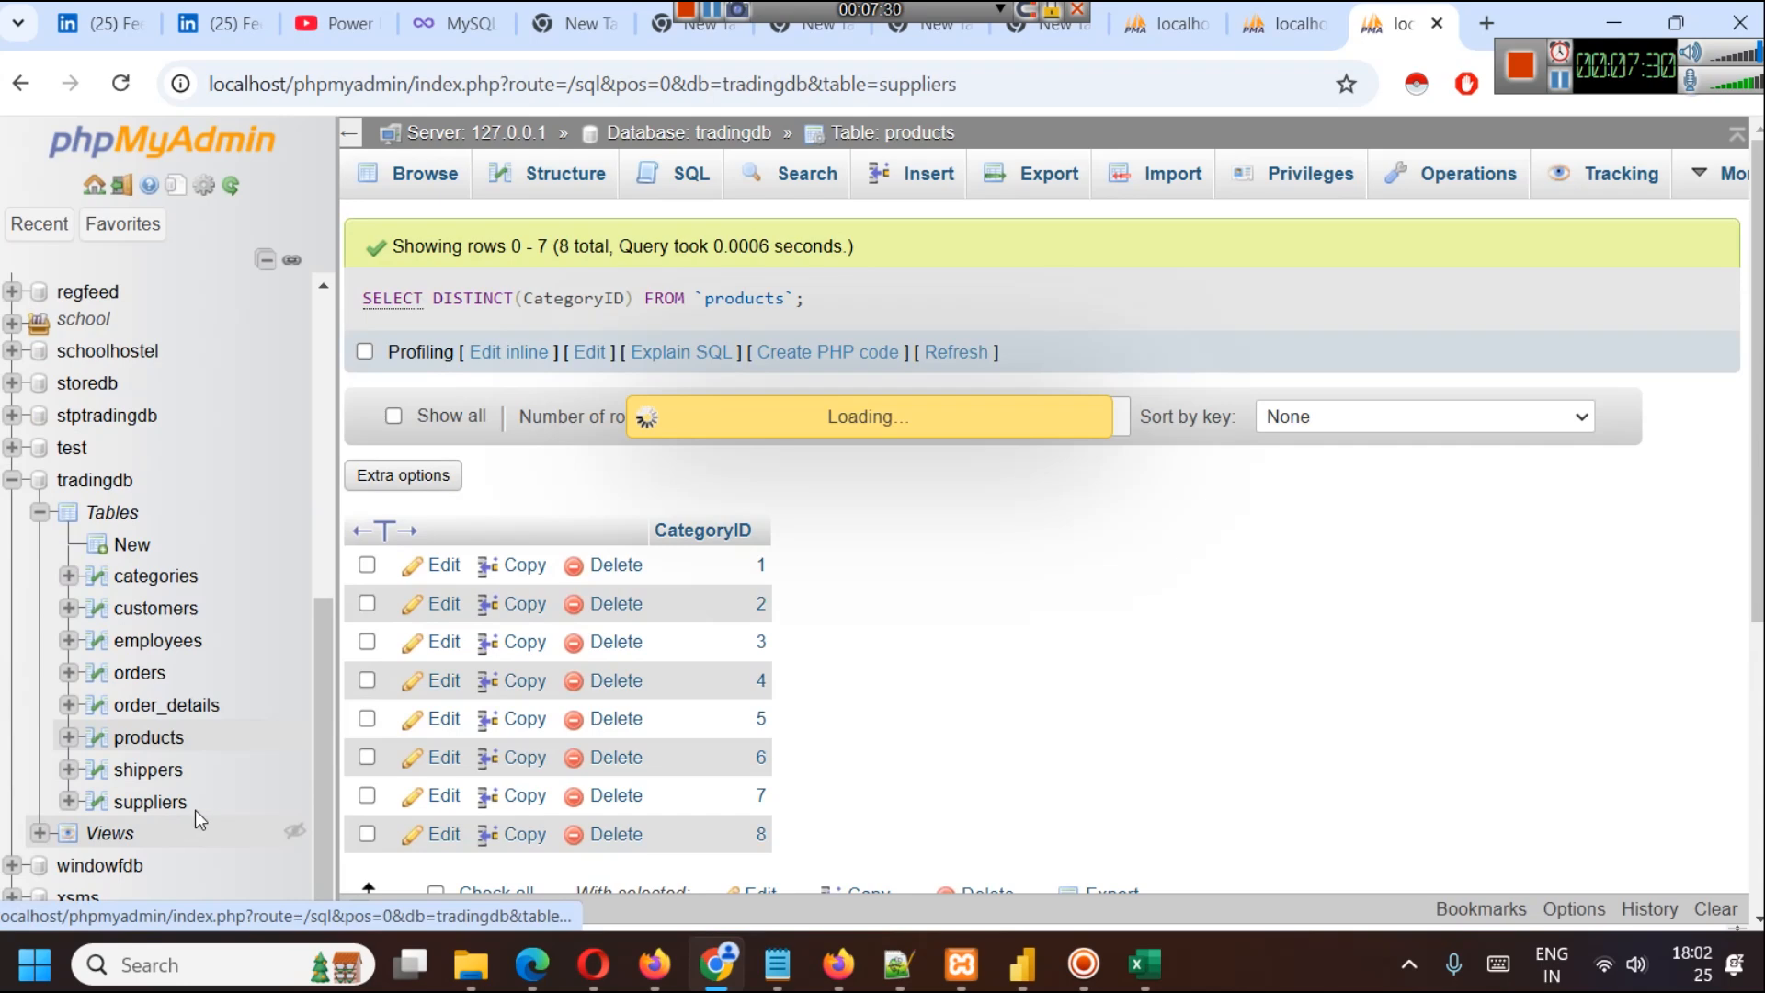
left_click(1167, 23)
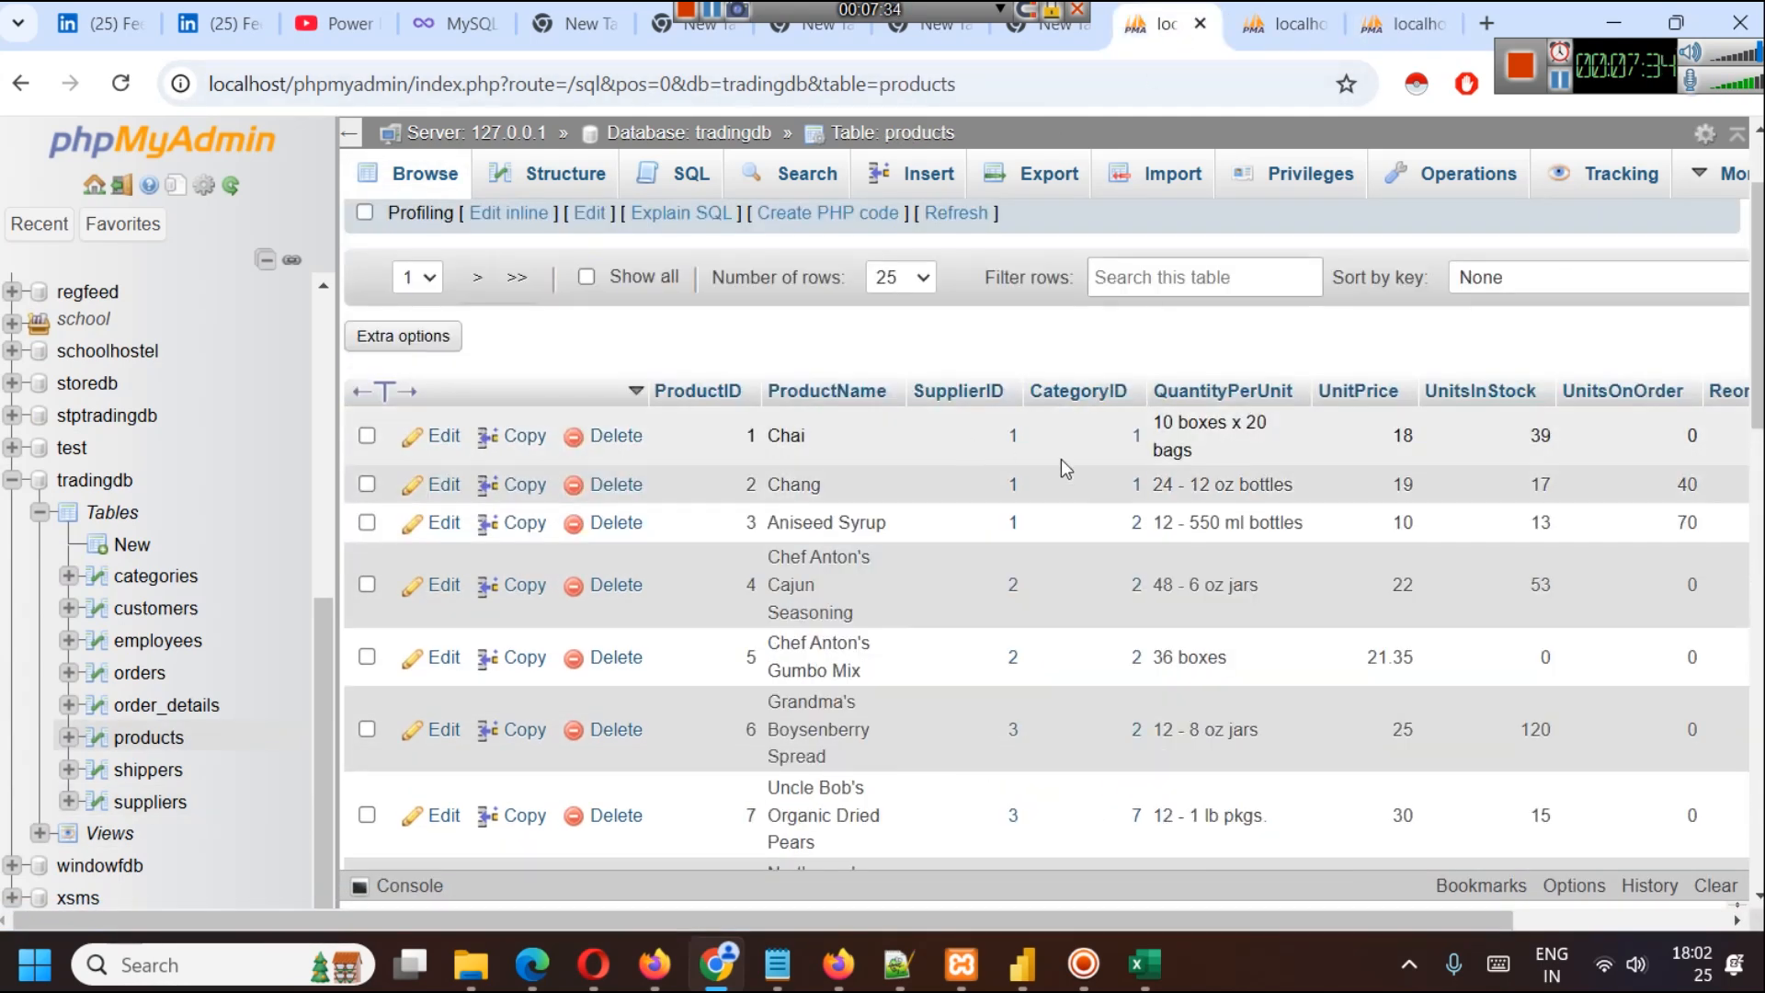
Step: Switch to the Superstore workbook in Excel and highlight the Row ID and Order ID columns of the Orders sheet in turn
left_click(1145, 963)
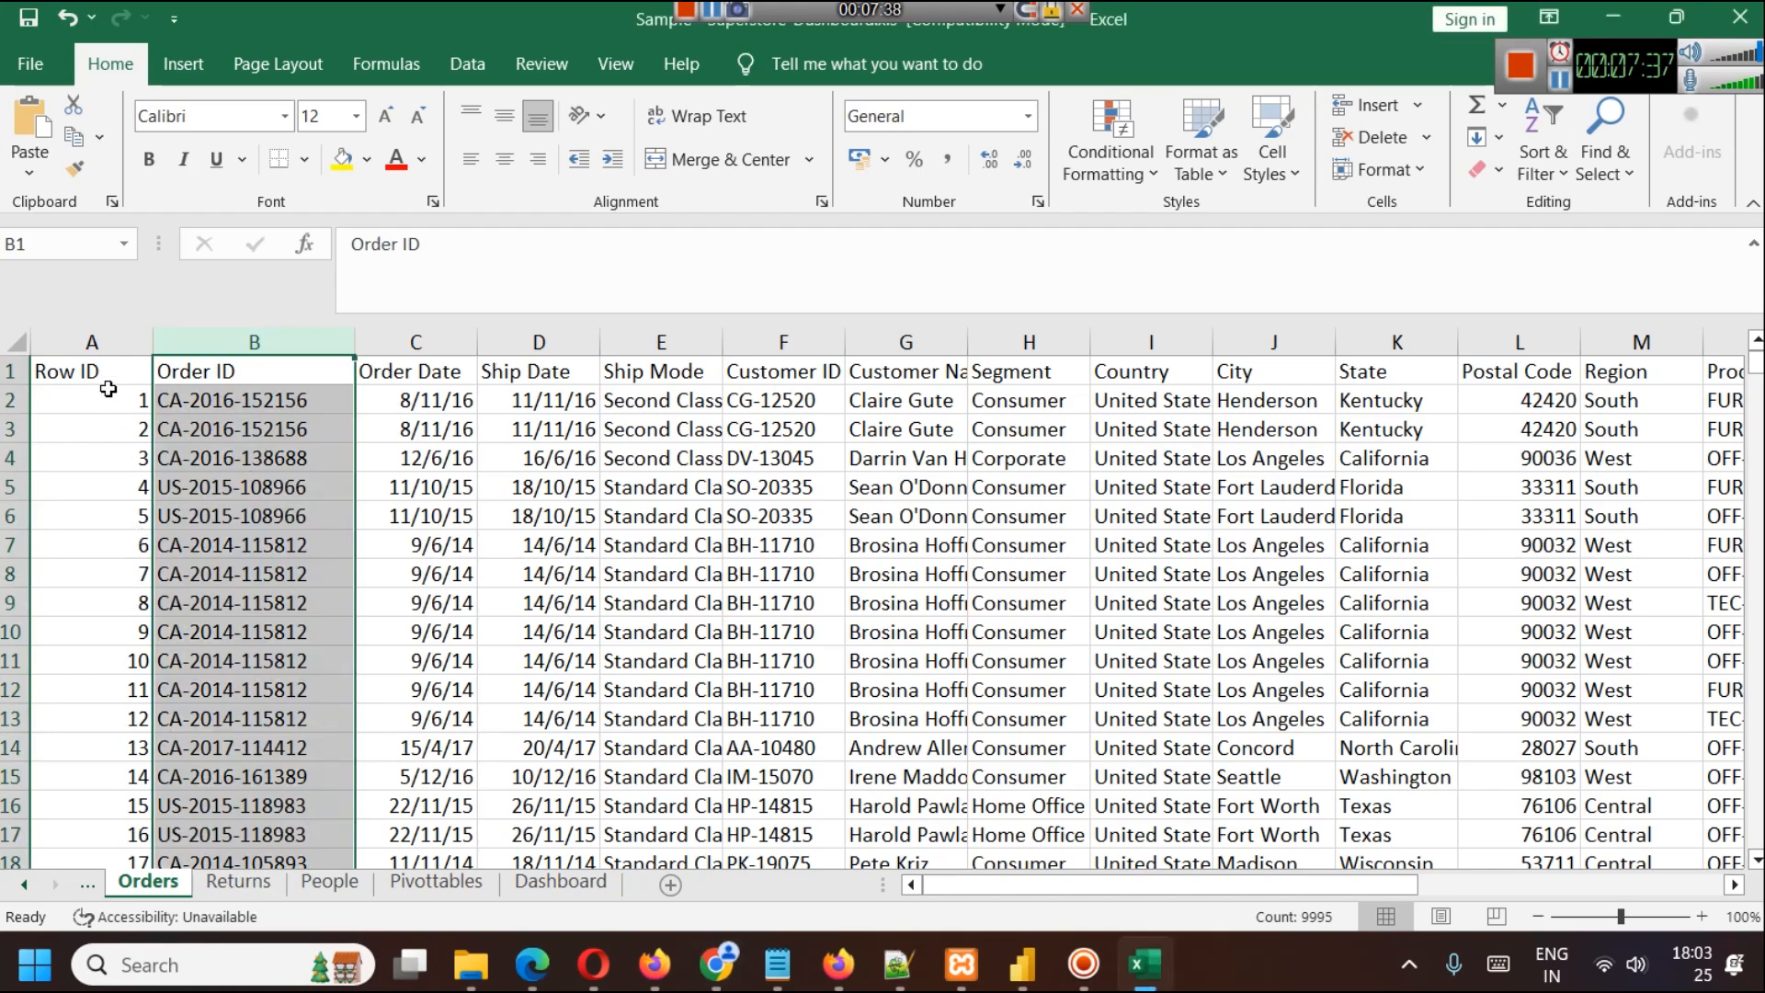
left_click(91, 341)
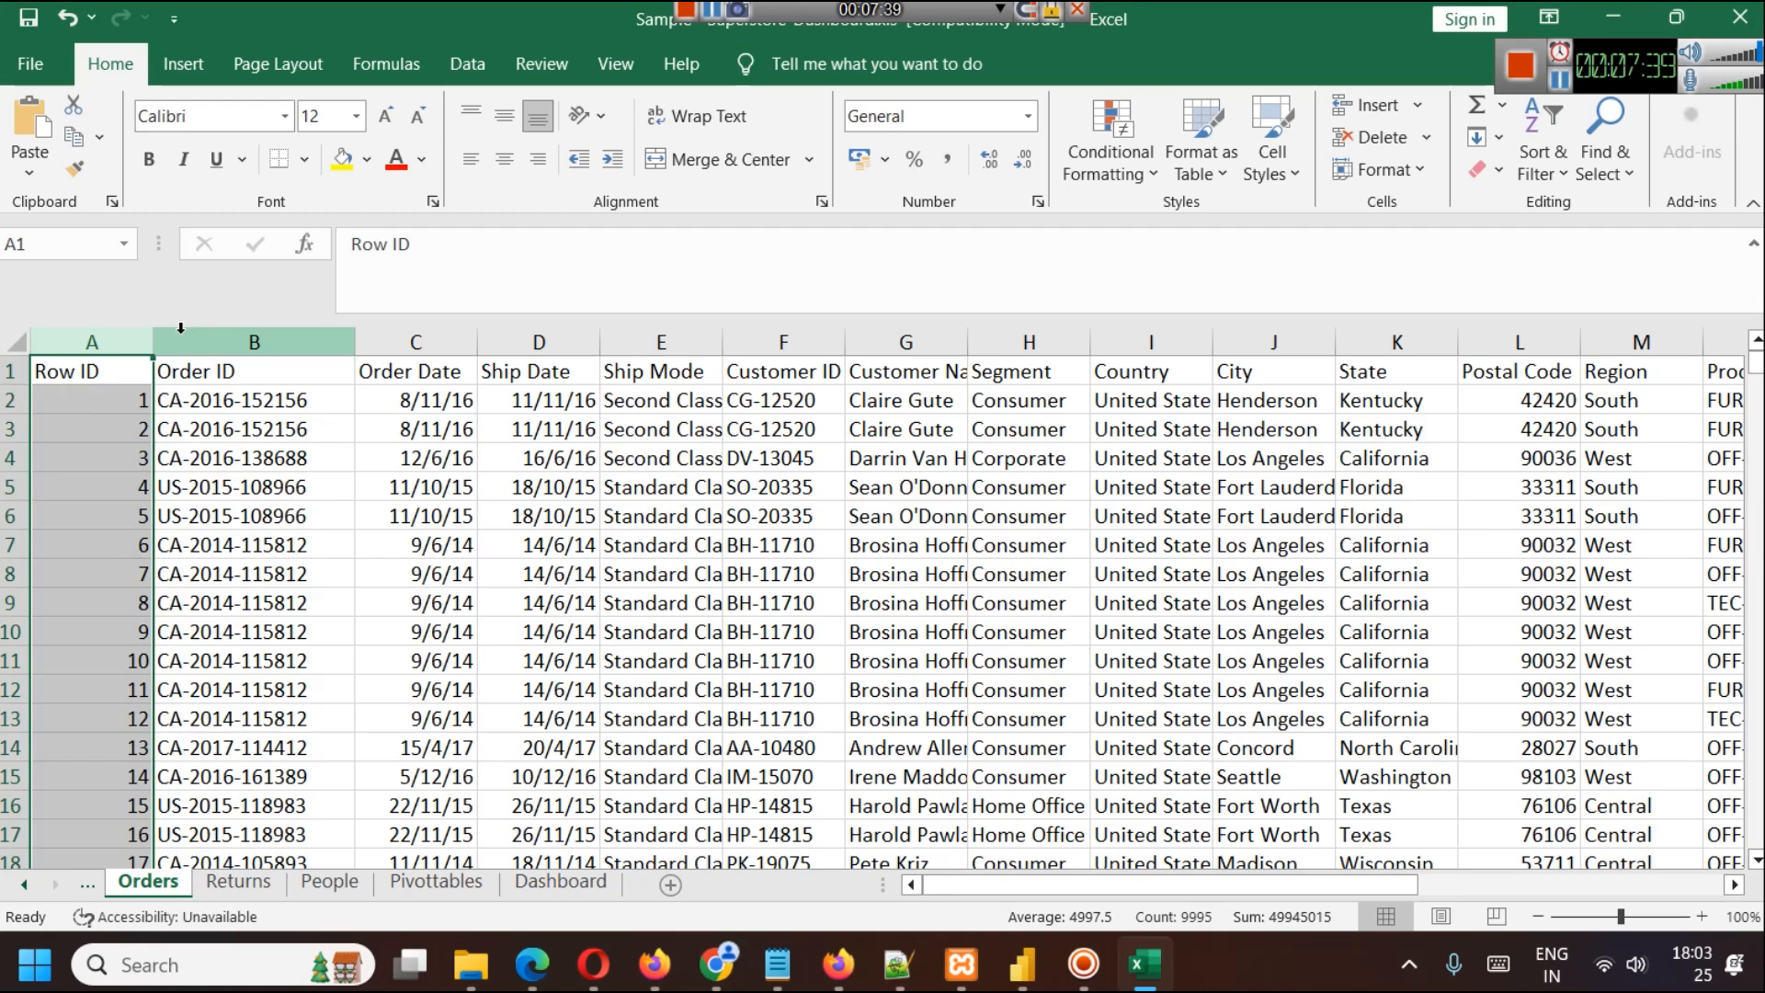
left_click(294, 341)
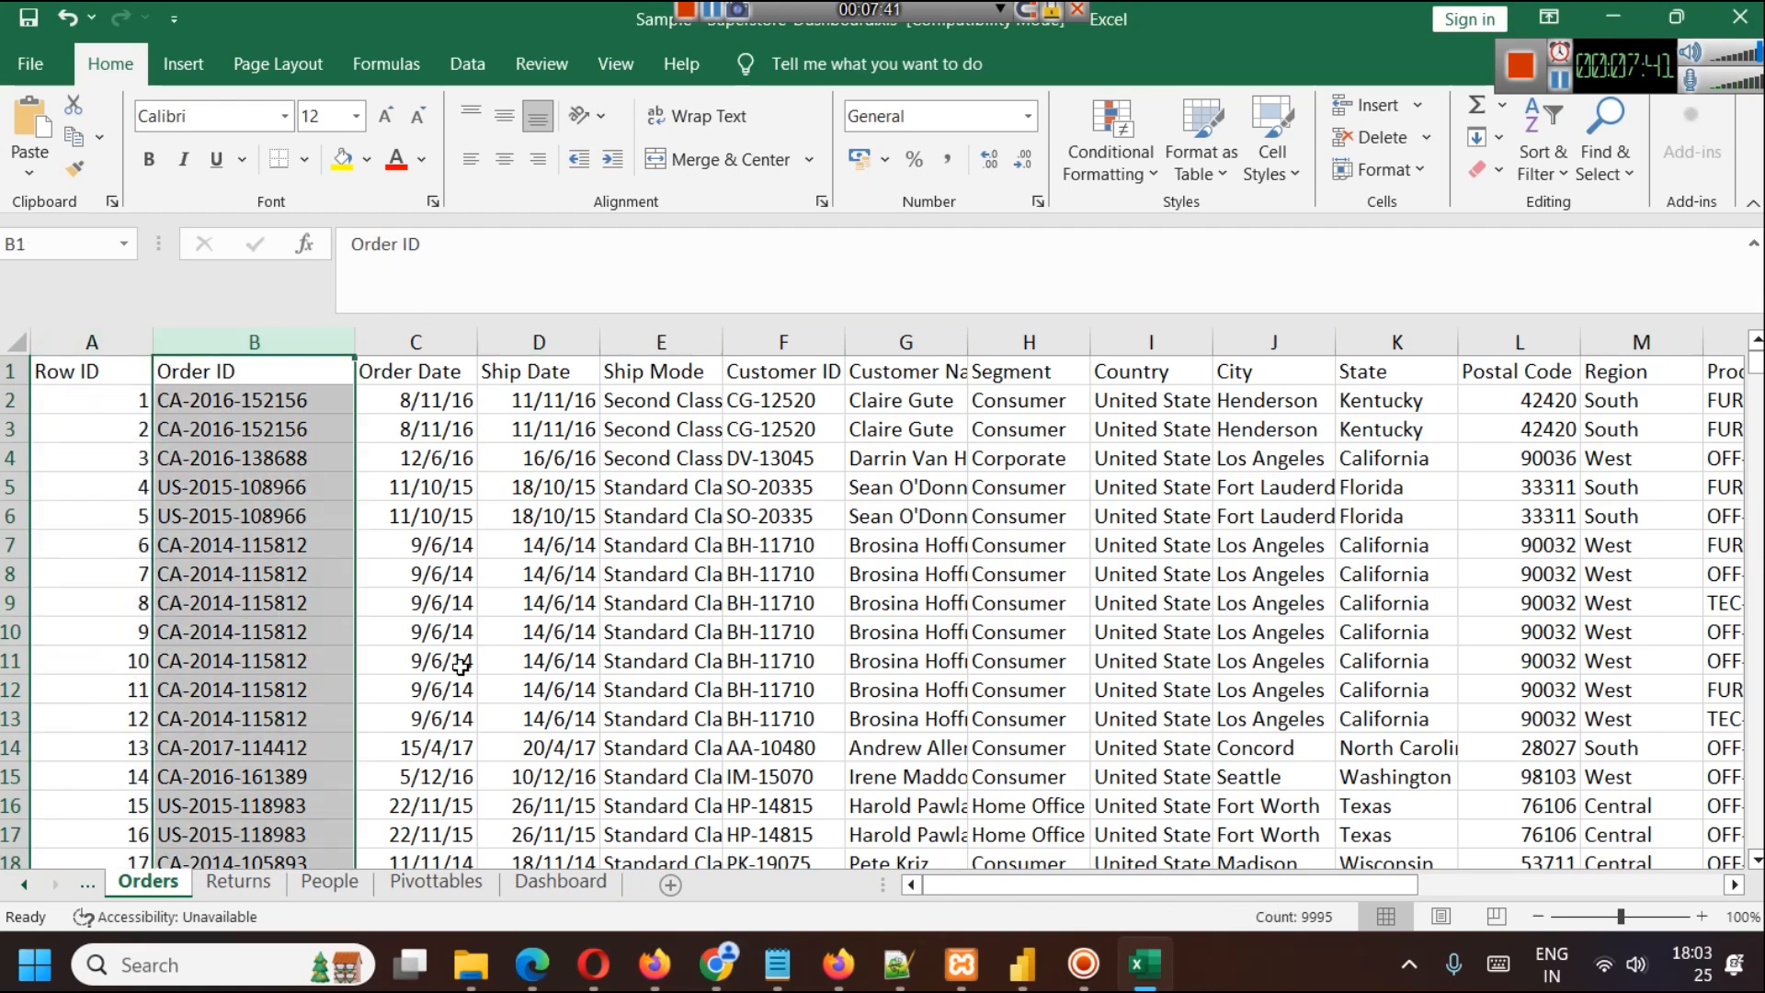
Step: View the Returned and Order ID columns on the Returns sheet, then leave the workbook for phpMyAdmin
left_click(238, 881)
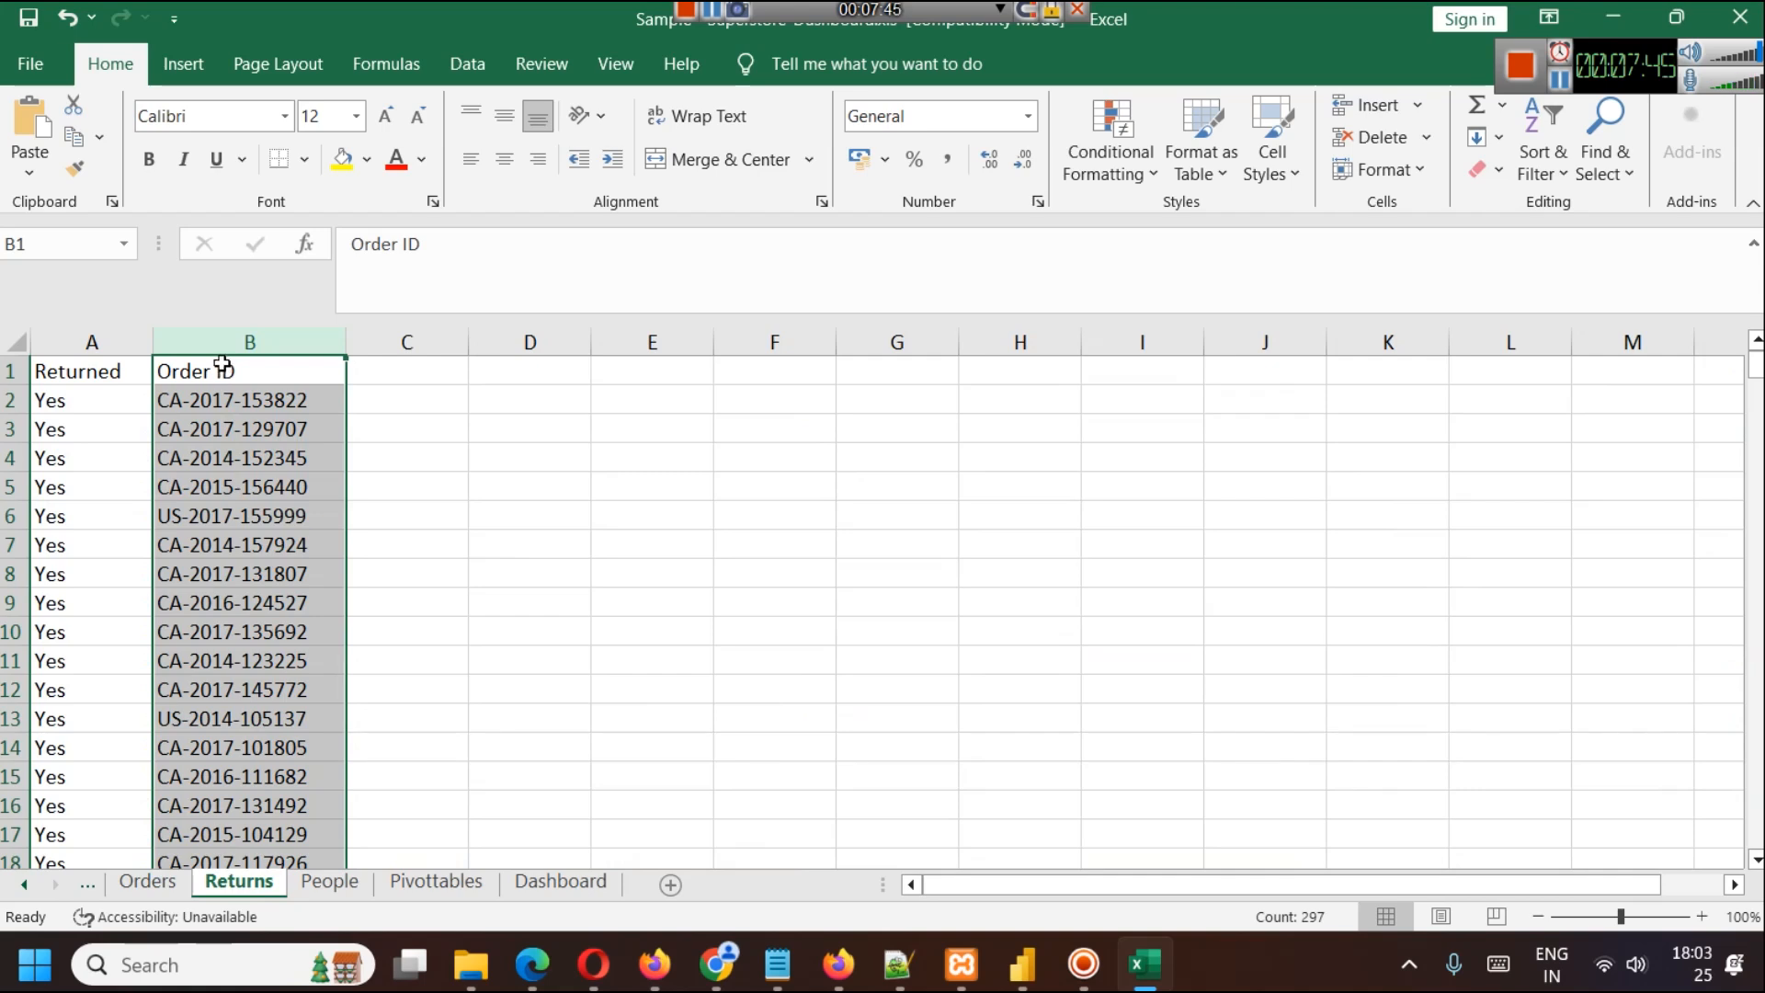
left_click(128, 411)
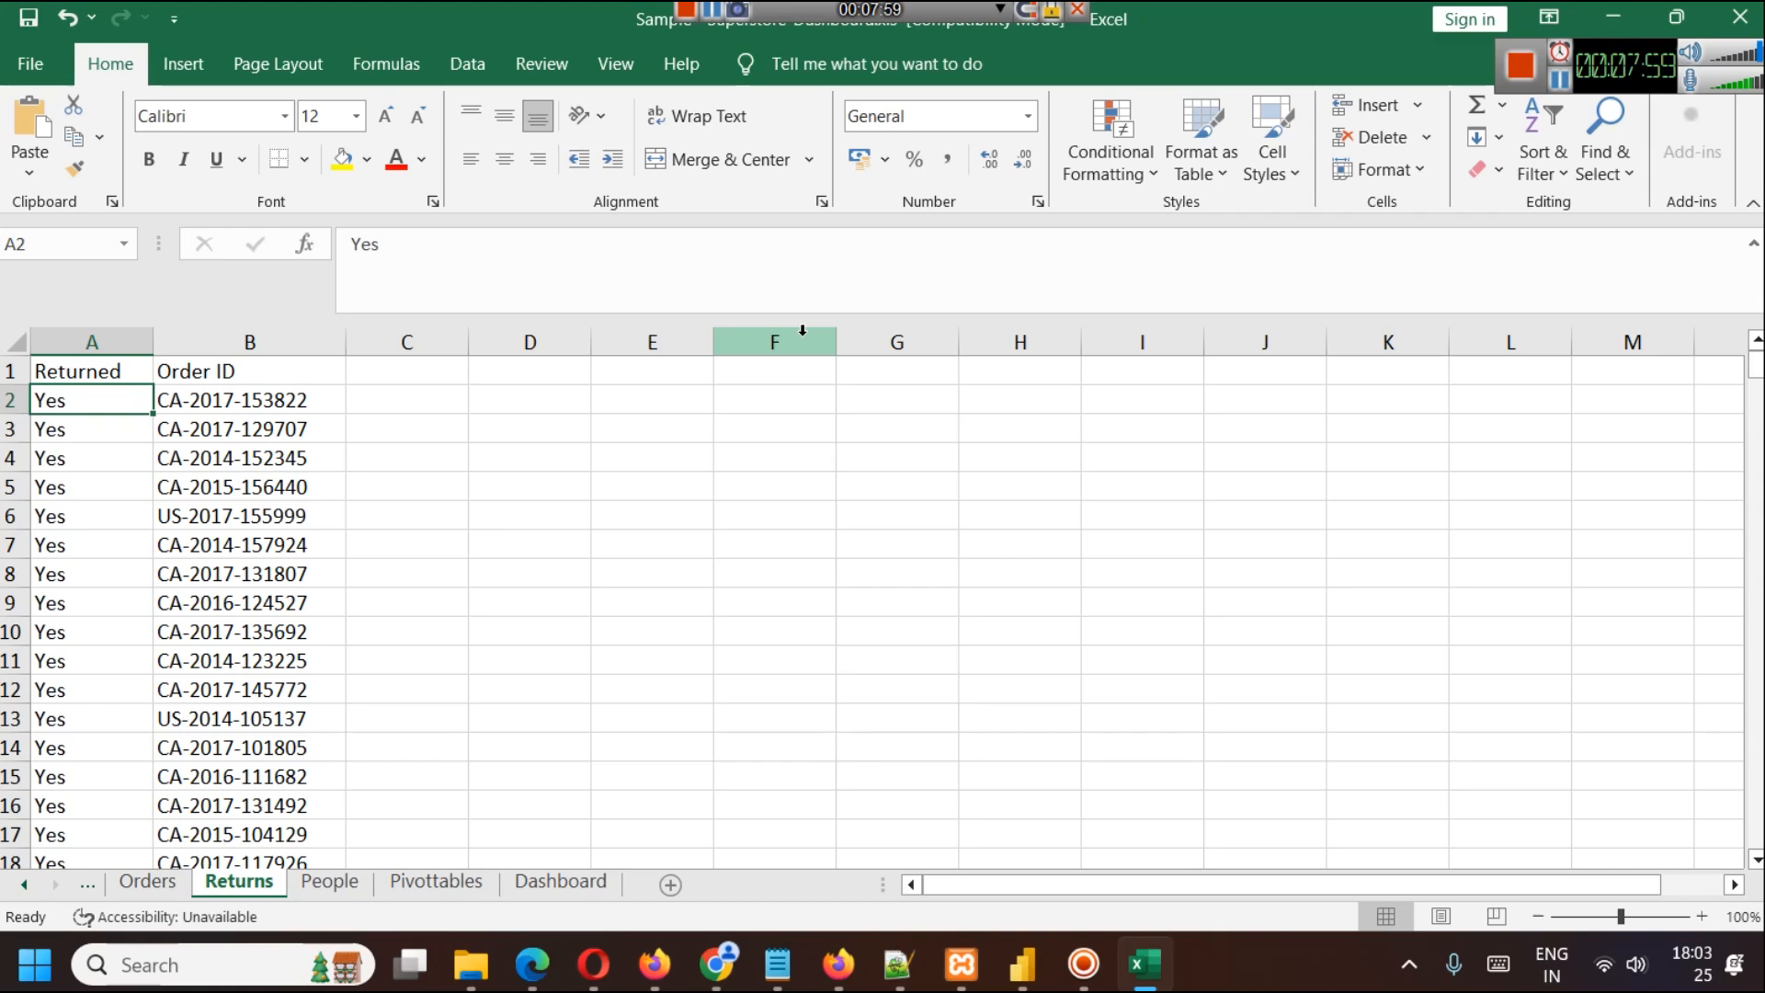
left_click(1613, 17)
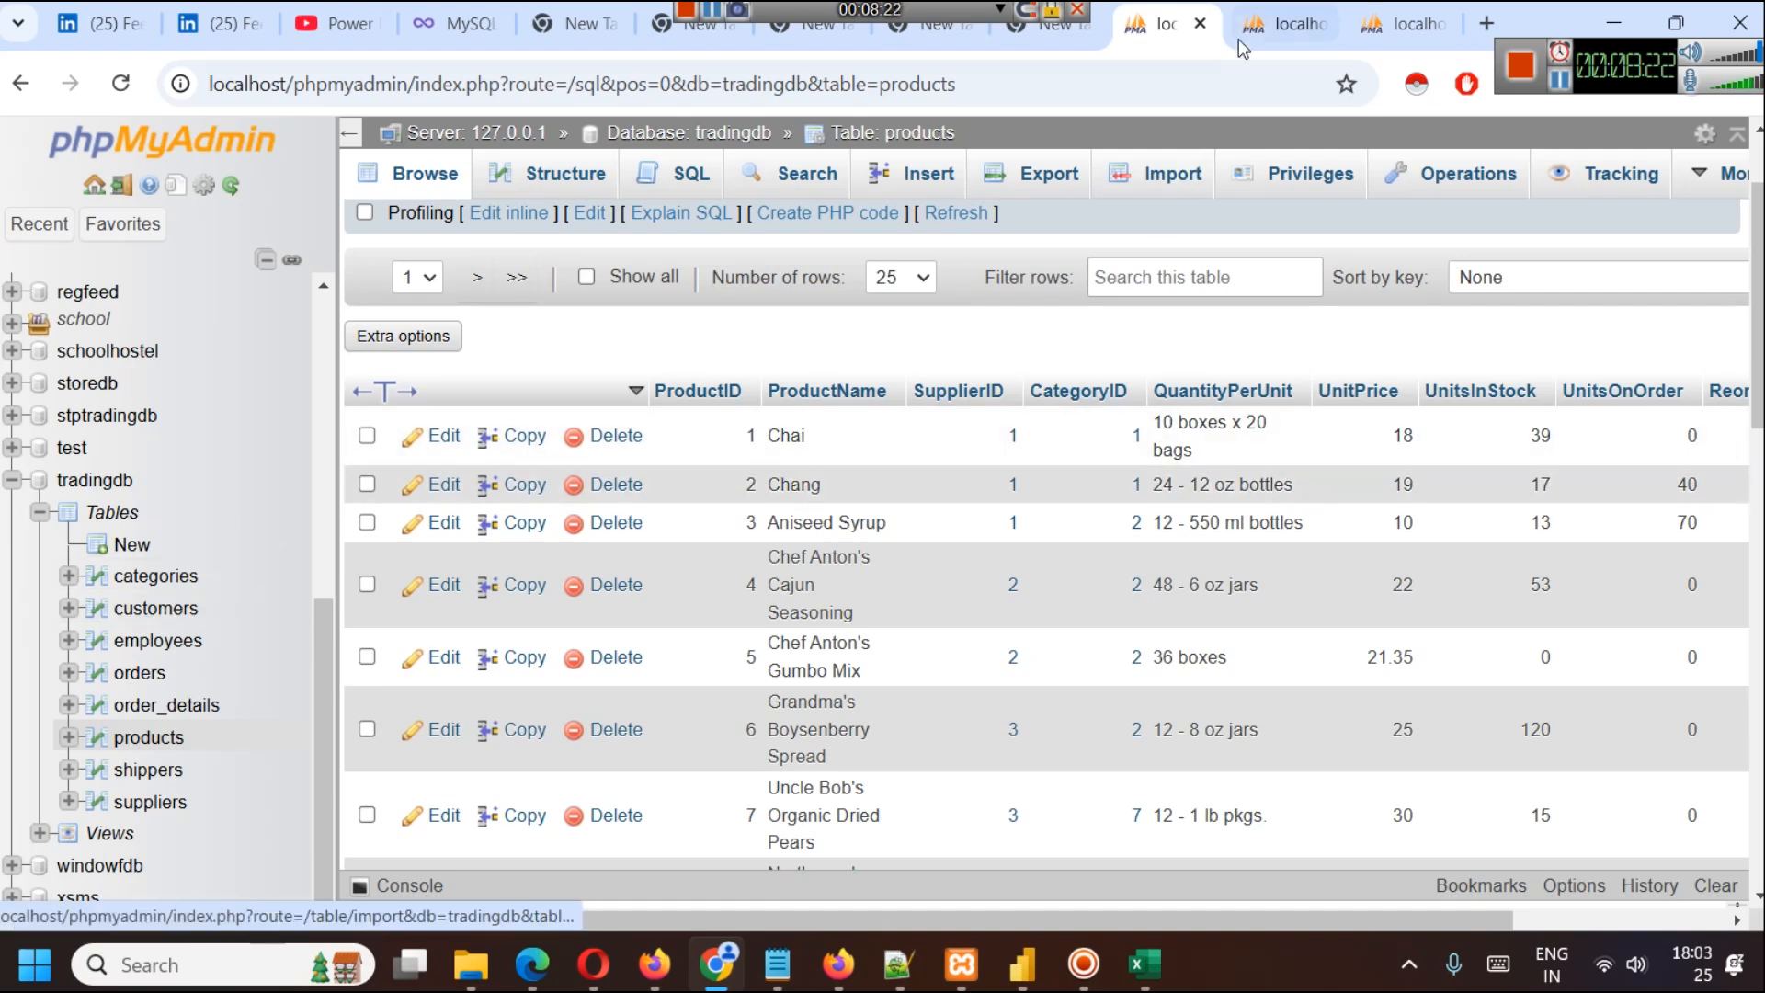
Step: Compare the suppliers and categories tables with the products table across the open phpMyAdmin browser tabs
left_click(1344, 13)
left_click(1354, 11)
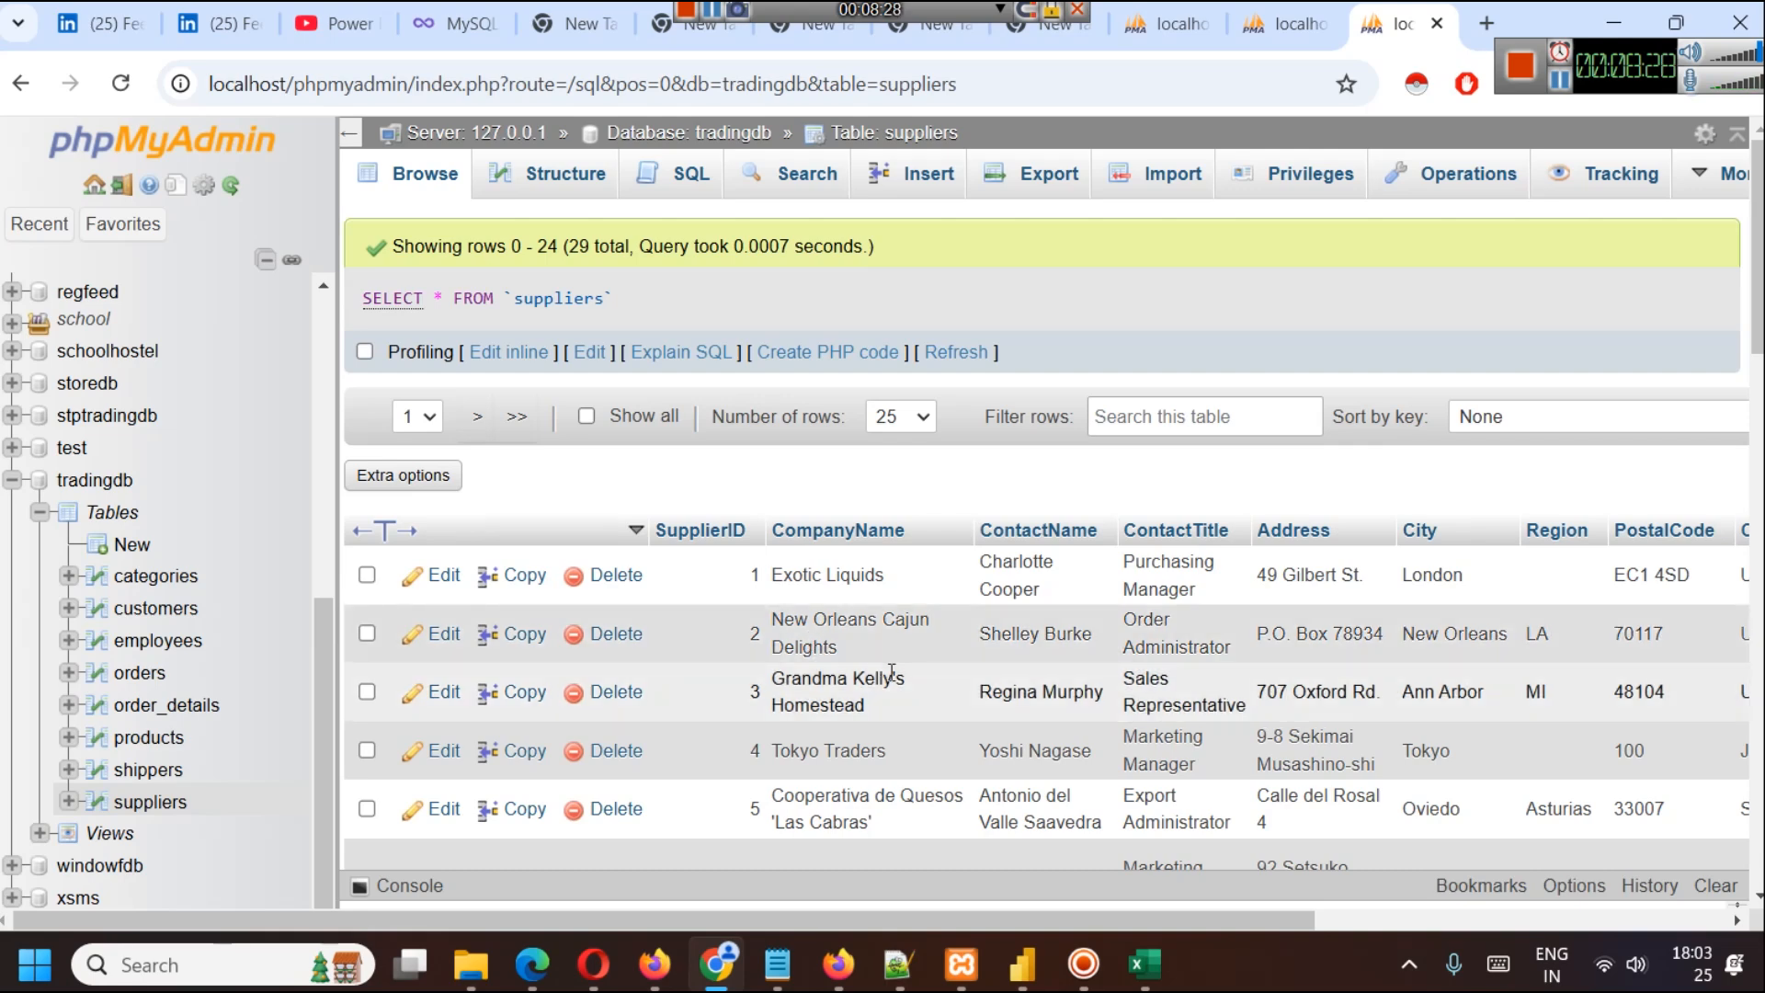
left_click(1285, 20)
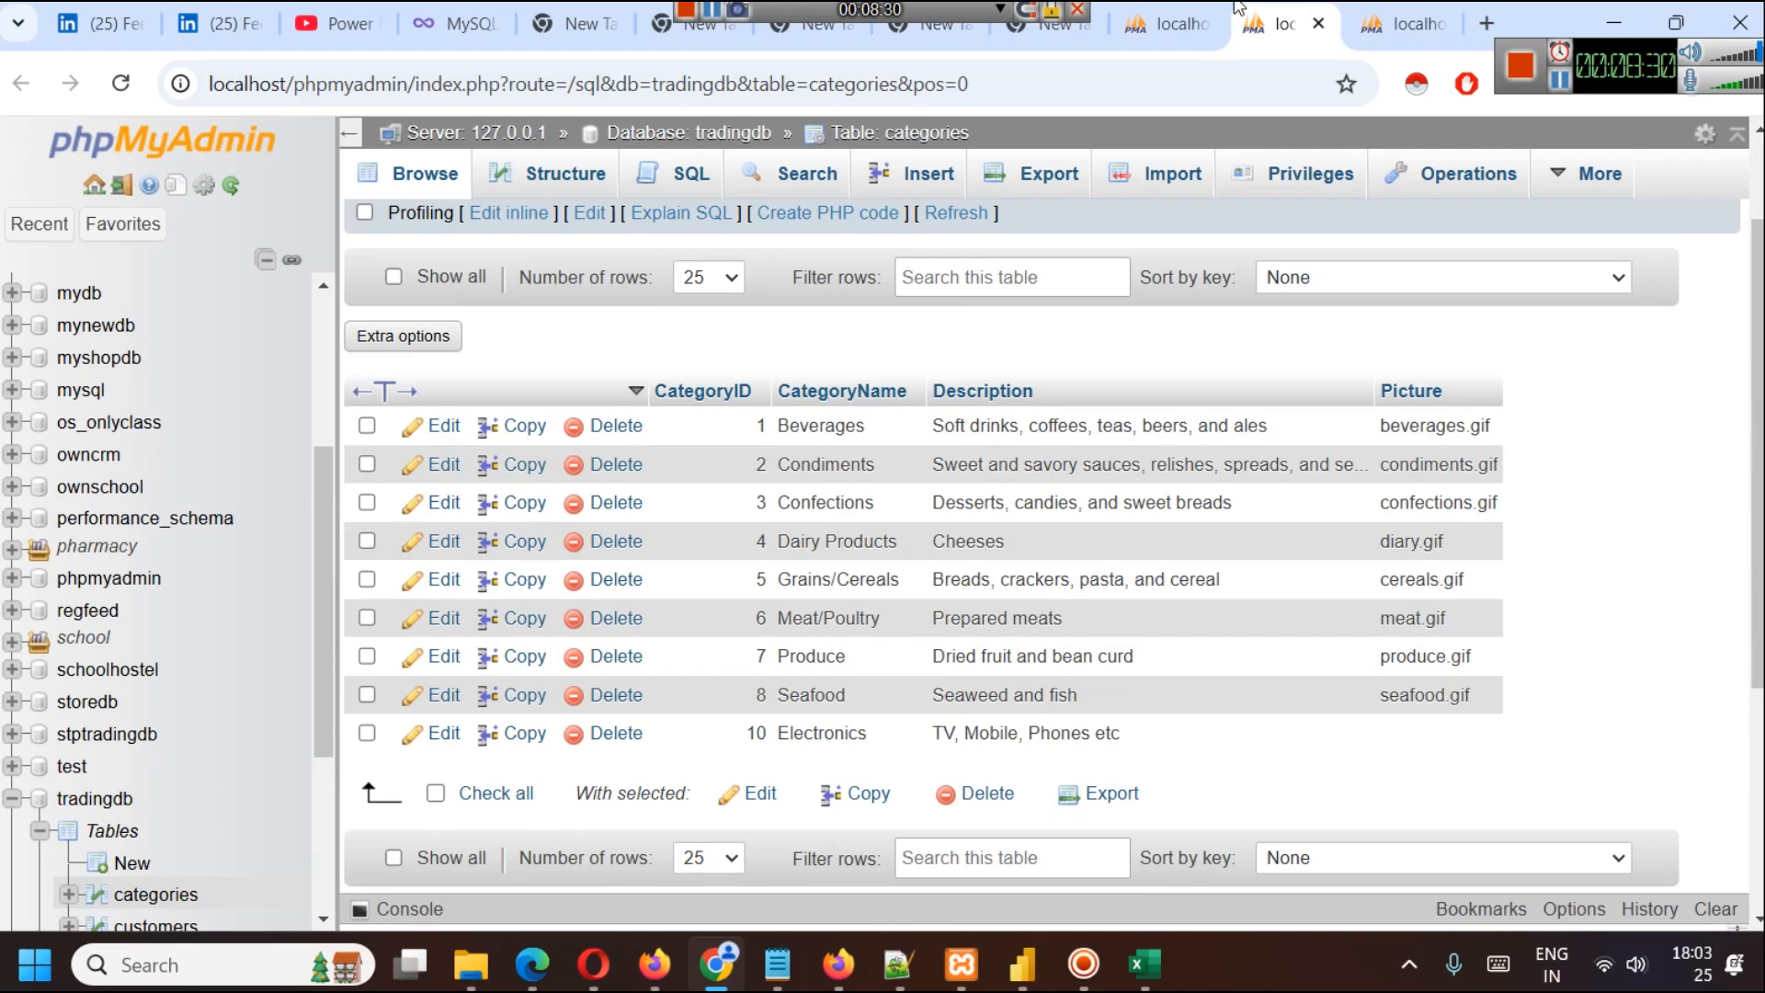
left_click(1129, 7)
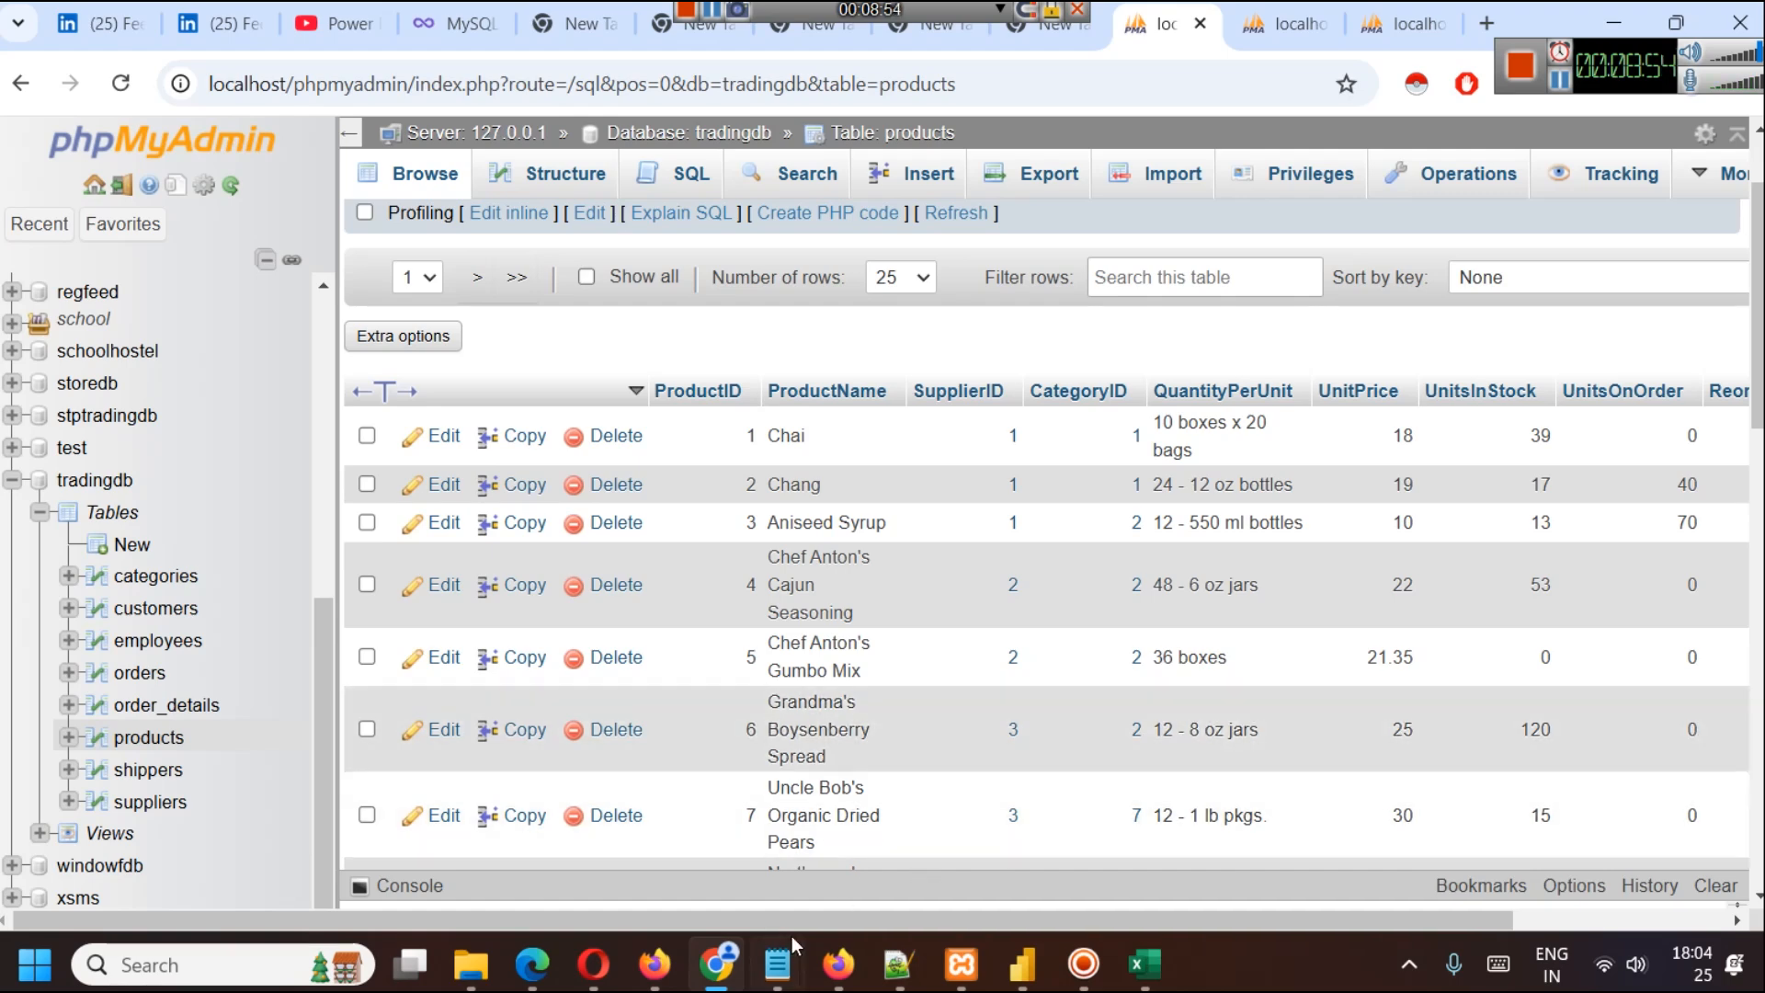
Step: Switch to Notepad and add the line "RDBMS - Relational Database Management System" below the primary key note
left_click(777, 964)
left_click(1165, 821)
key("Return")
key("Return")
type("RDB")
type("NS")
key("BackSpace")
key("BackSpace")
key("BackSpace")
type("MS ")
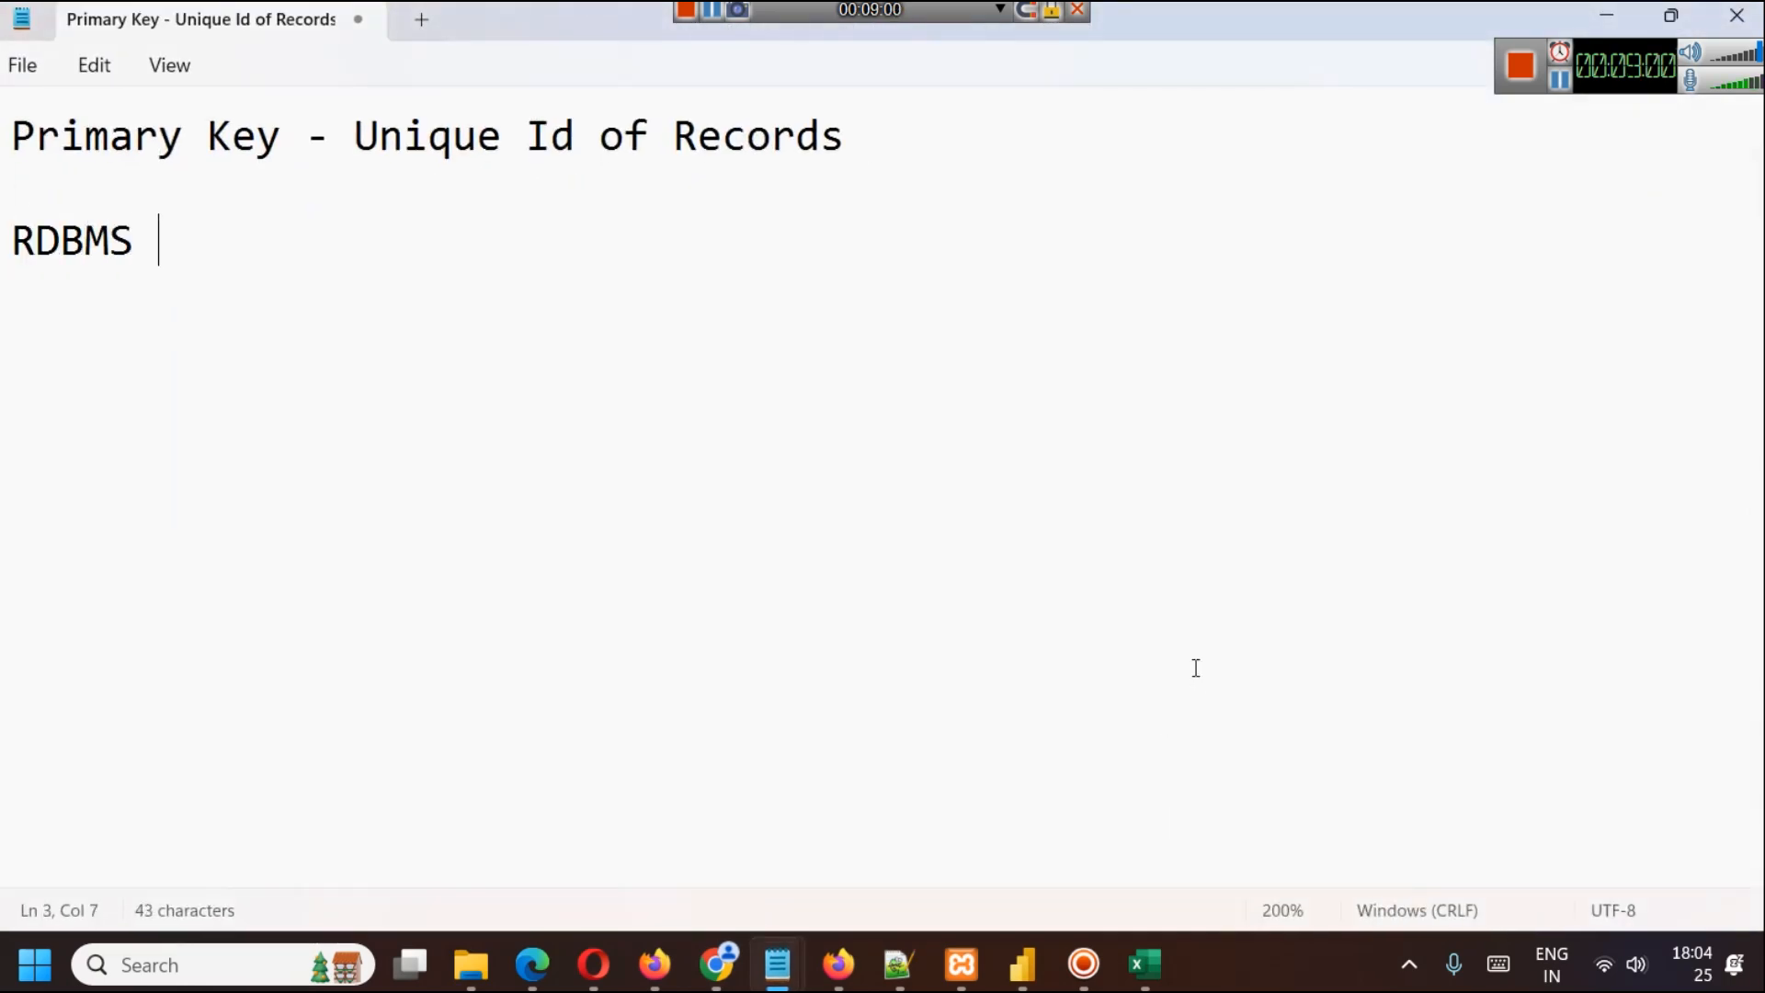
type("- Relational")
key("BackSpace")
type("al Databa")
key("BackSpace")
type("base Ma")
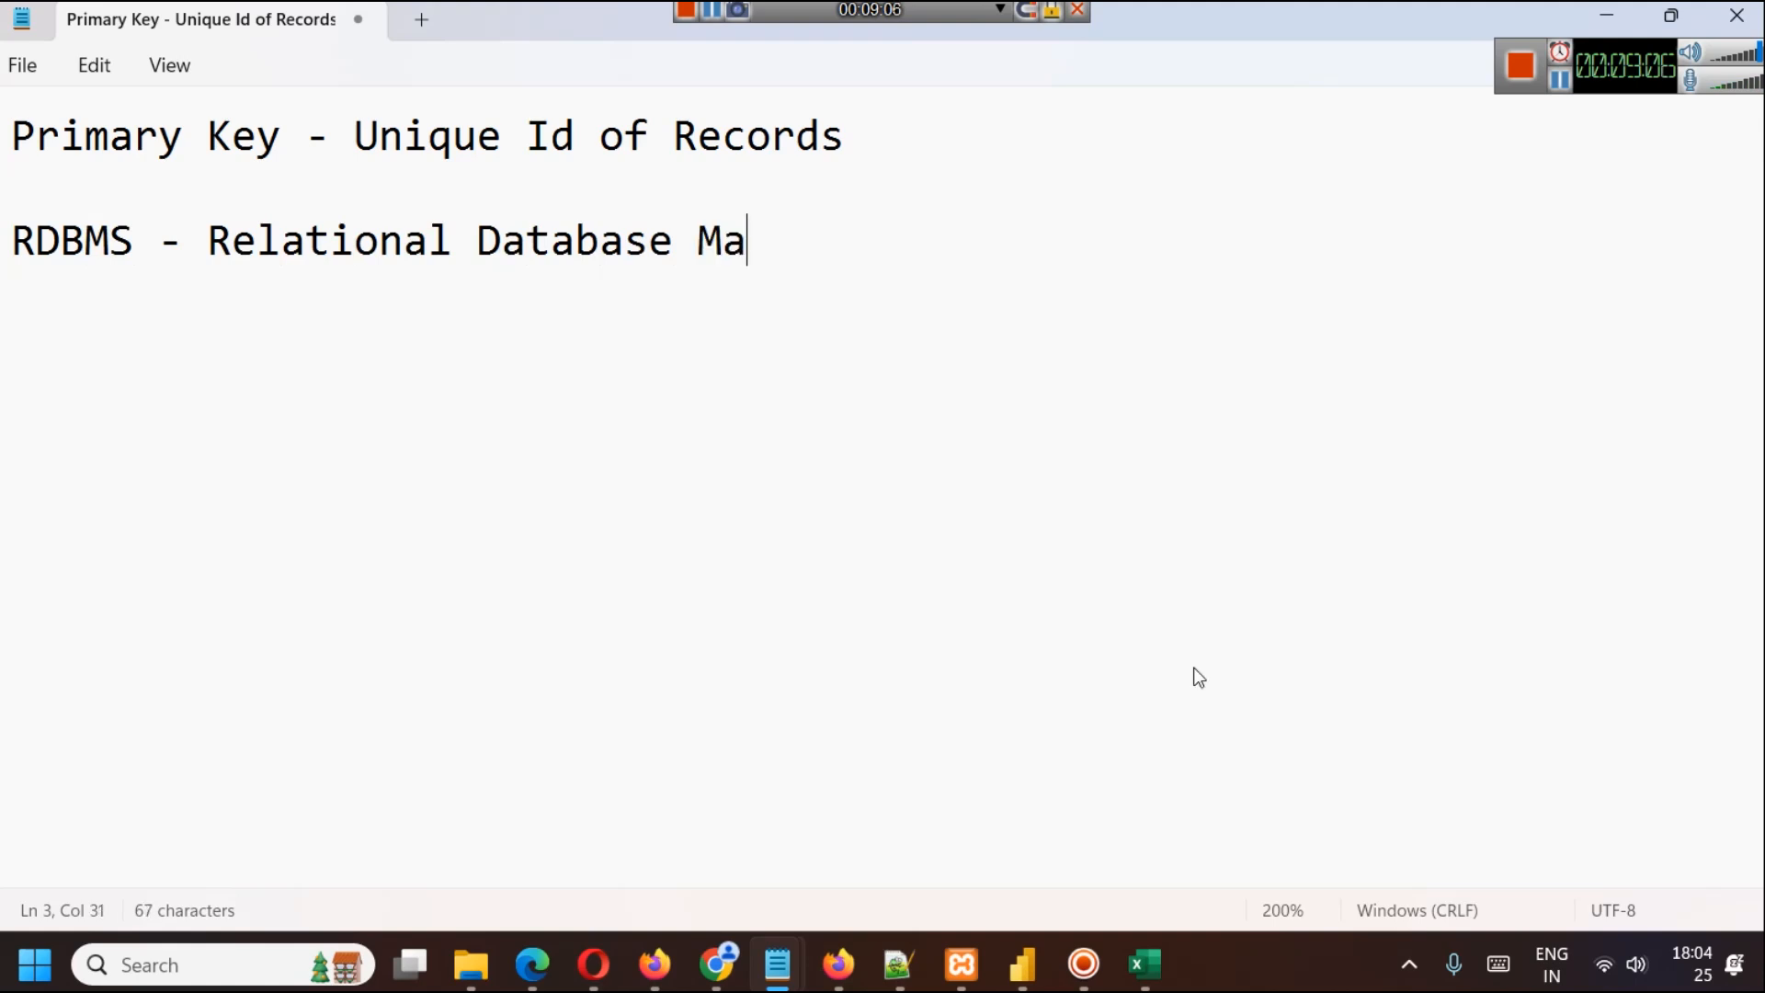
type("nagement ")
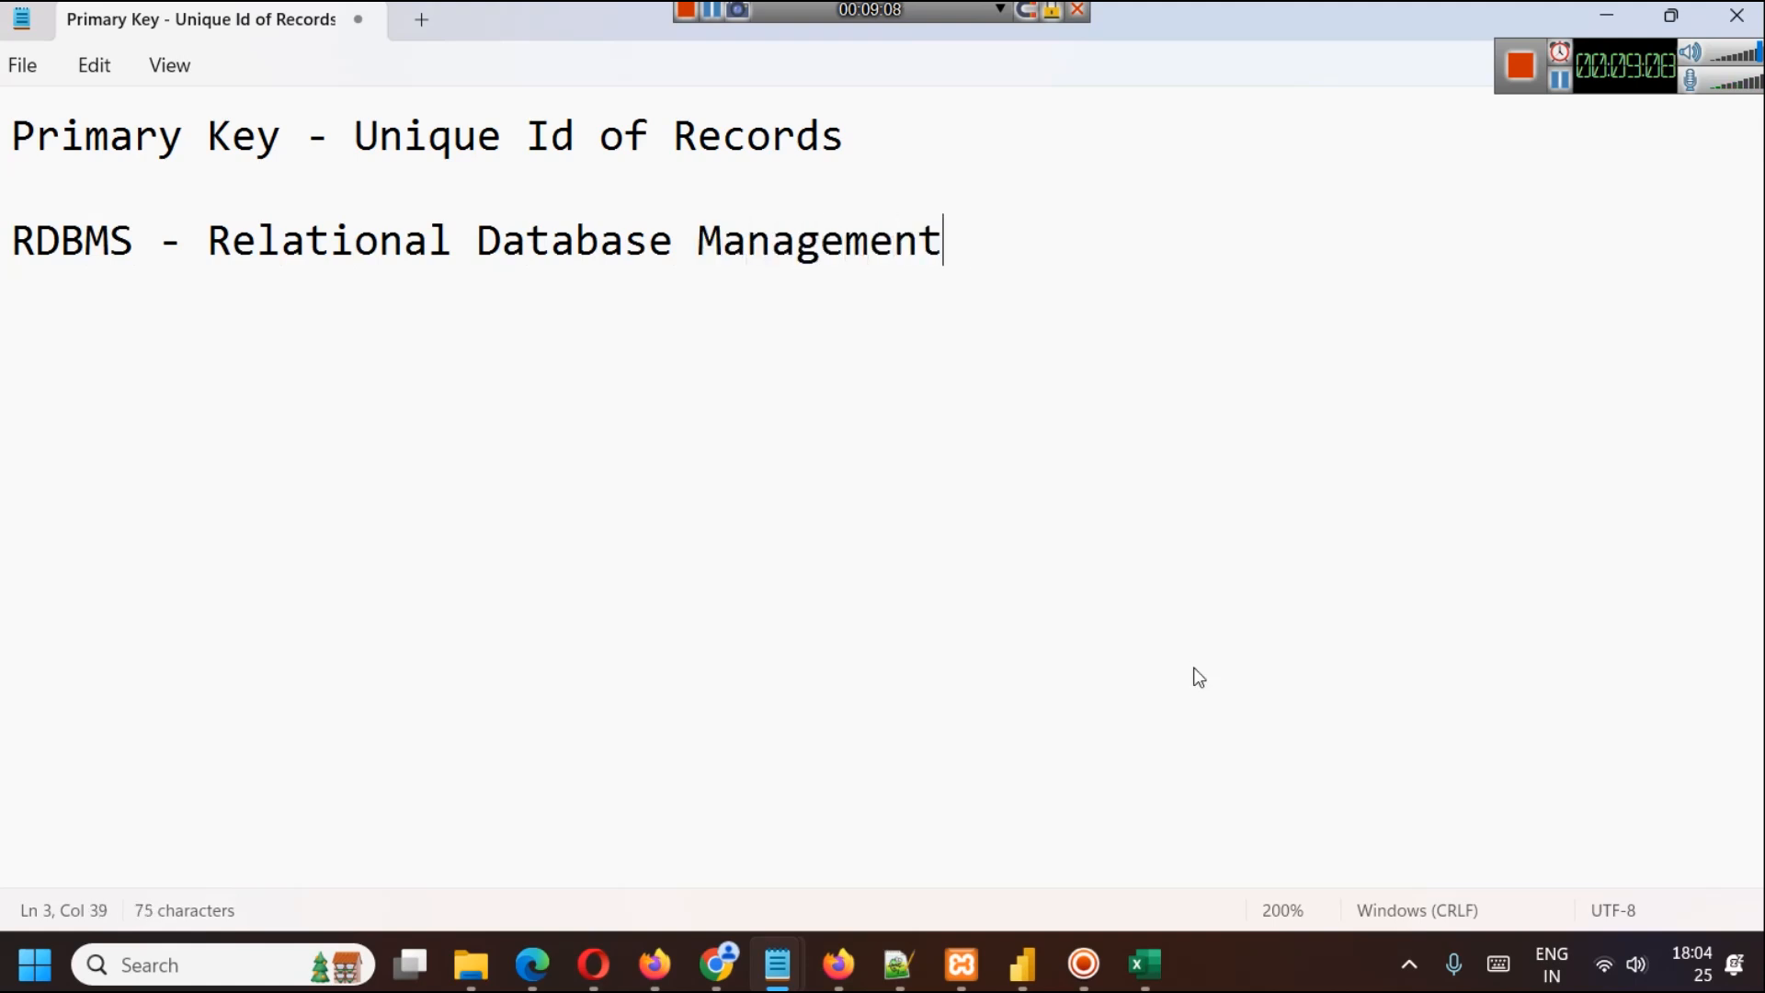
type("System")
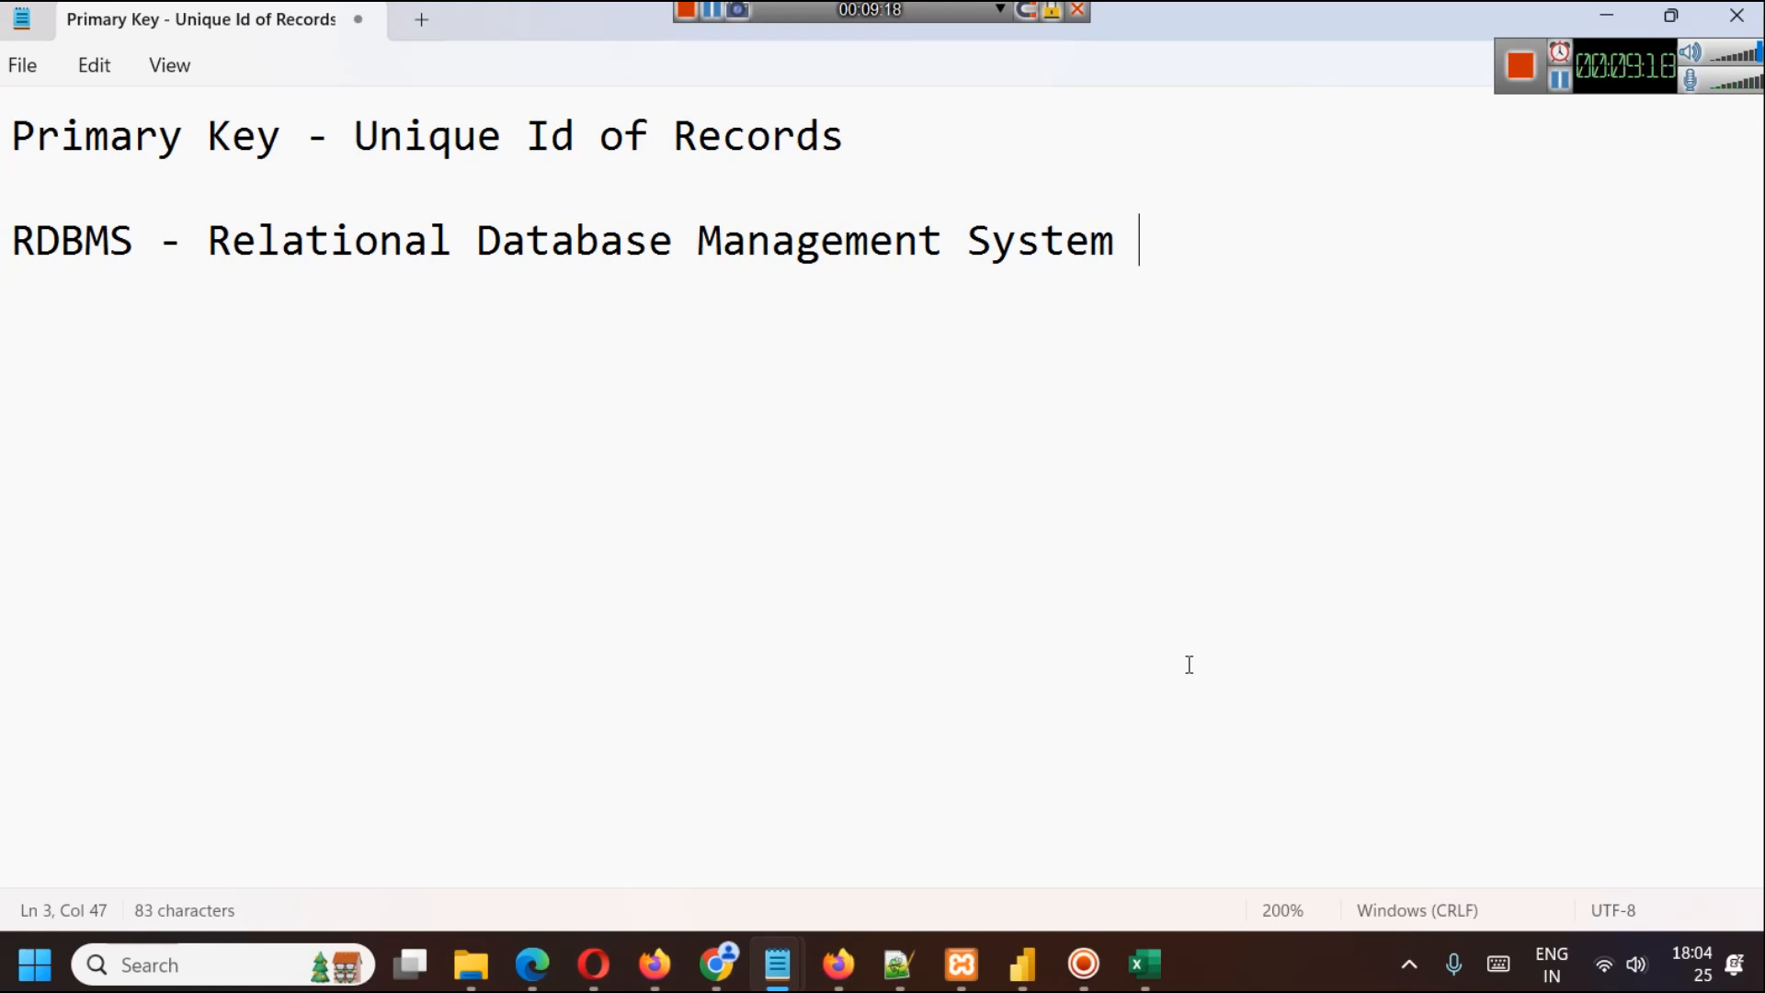
Step: Add the line "Power BI" between the primary key and RDBMS notes, with a blank line above and below it
left_click(615, 199)
type("Power BI")
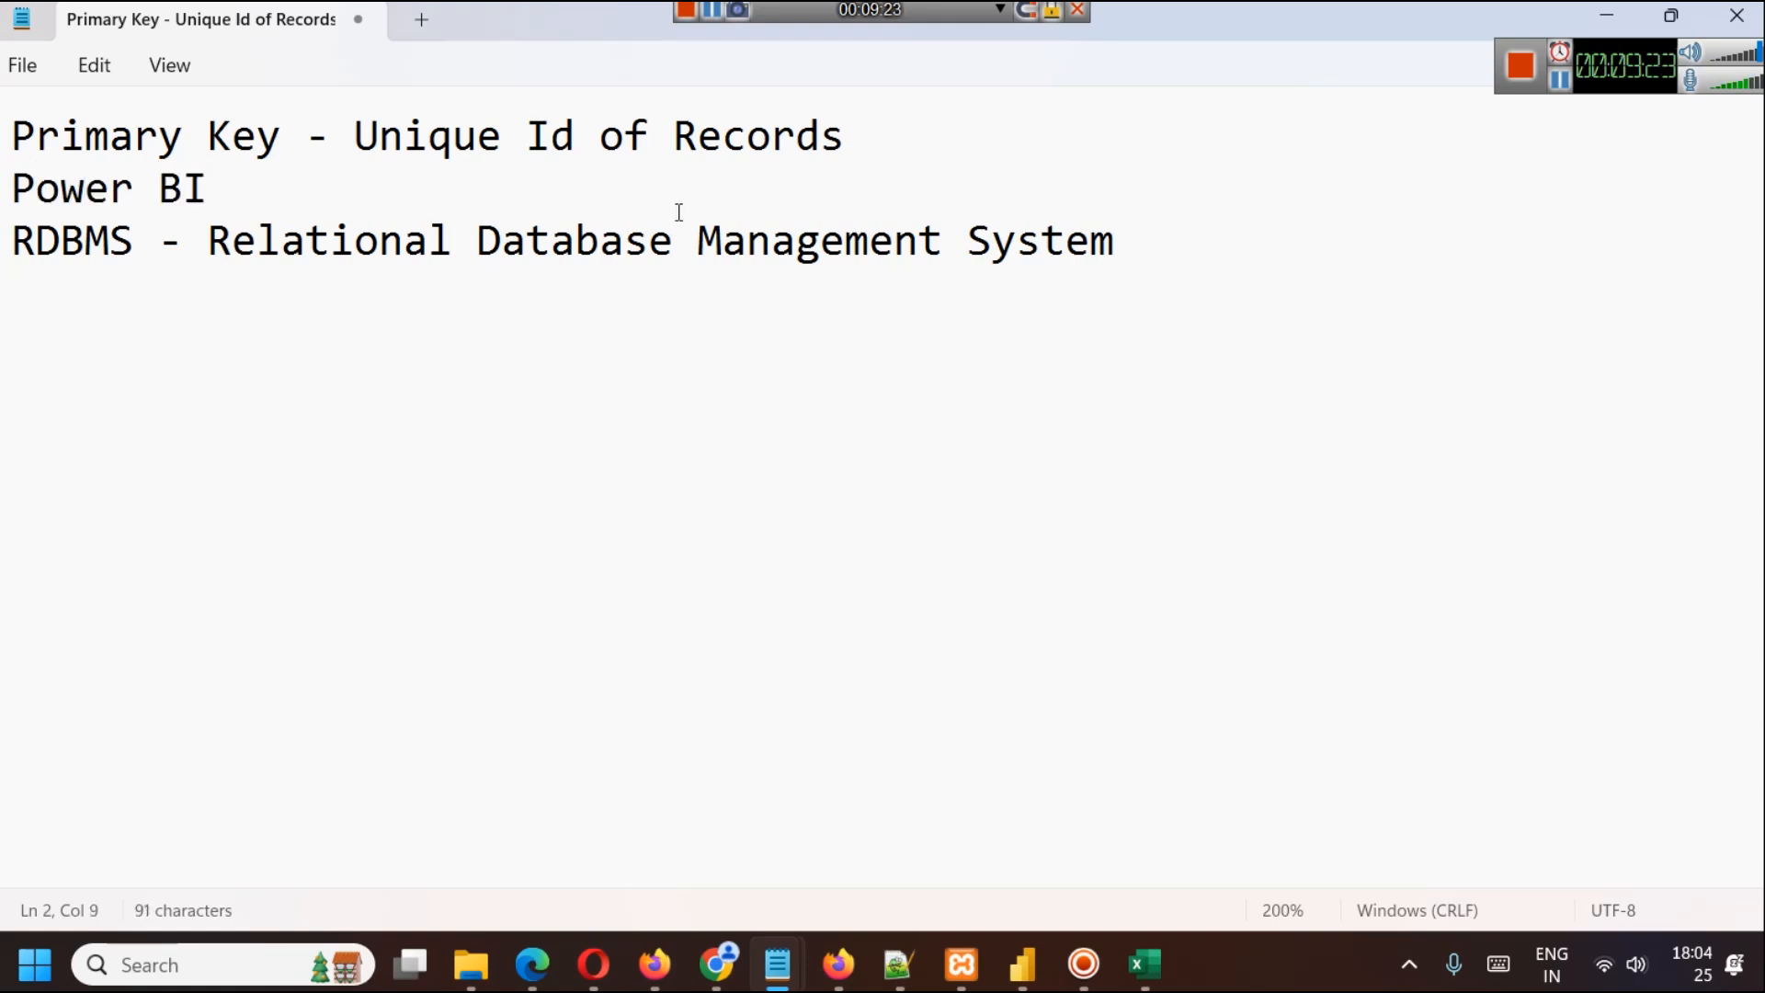
key("Return")
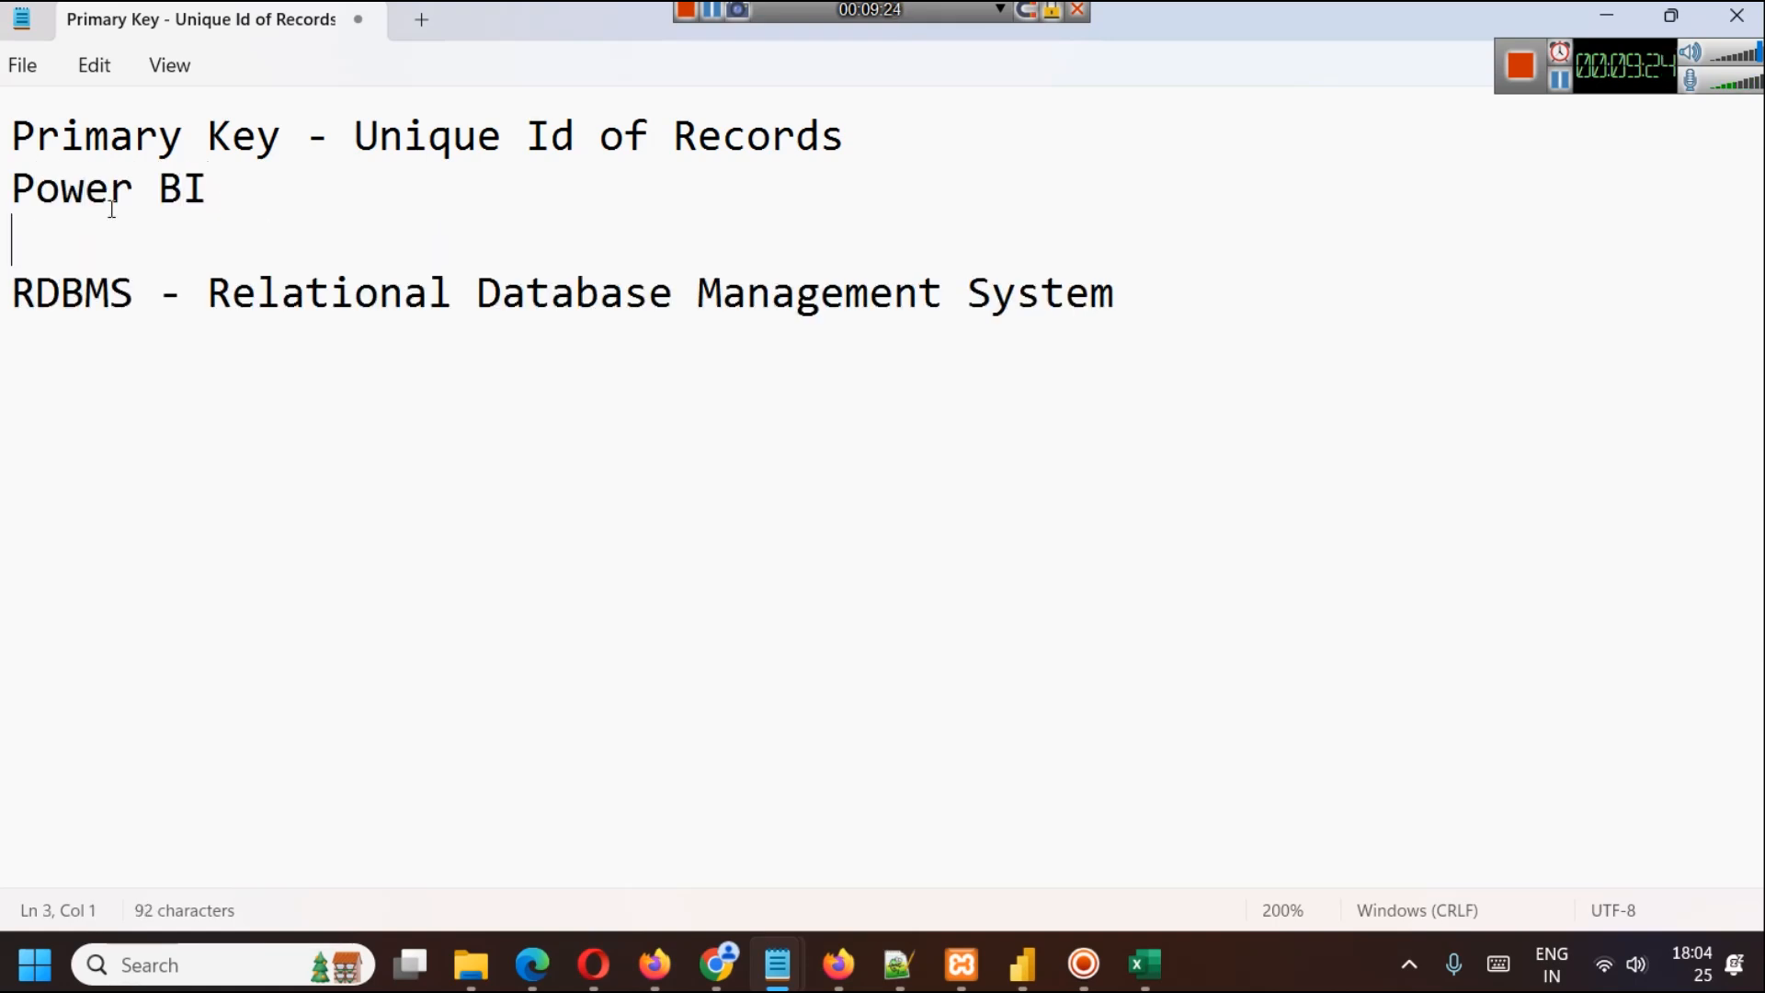
left_click(13, 184)
key("Return")
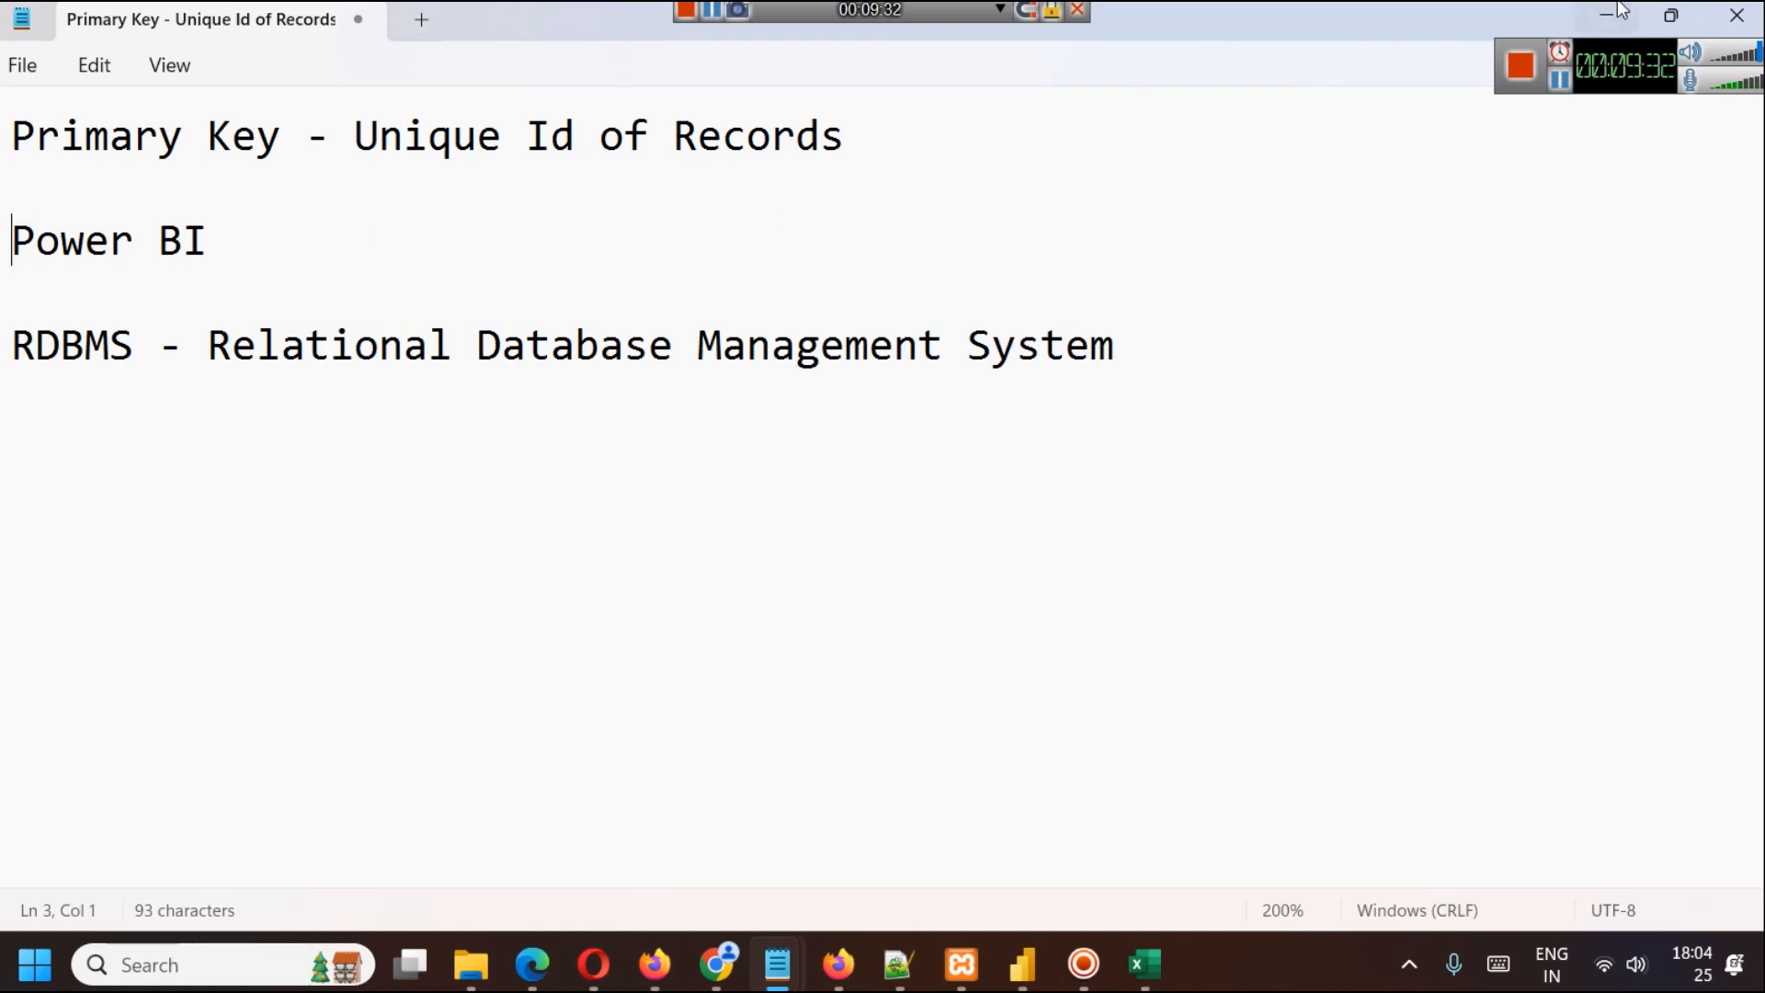
Step: Switch to Power BI Desktop and expand the Data pane of the untitled report
key("alt+Tab")
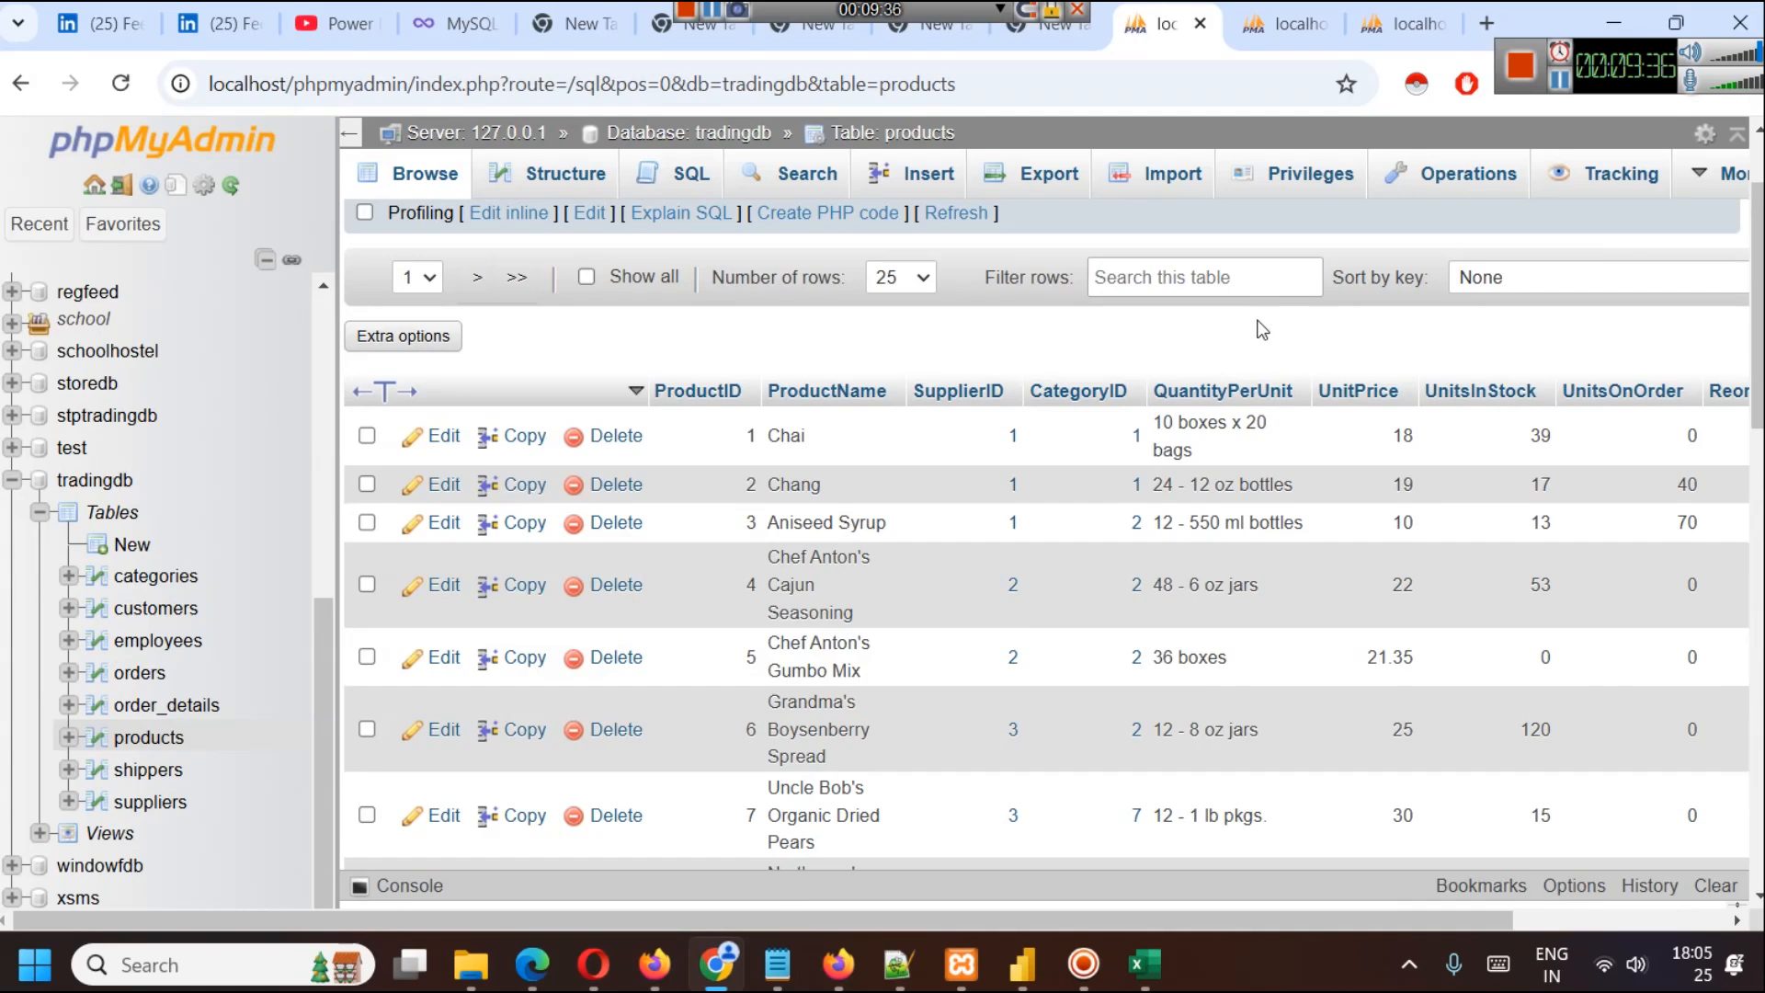
mouse_move(1022, 963)
left_click(1033, 862)
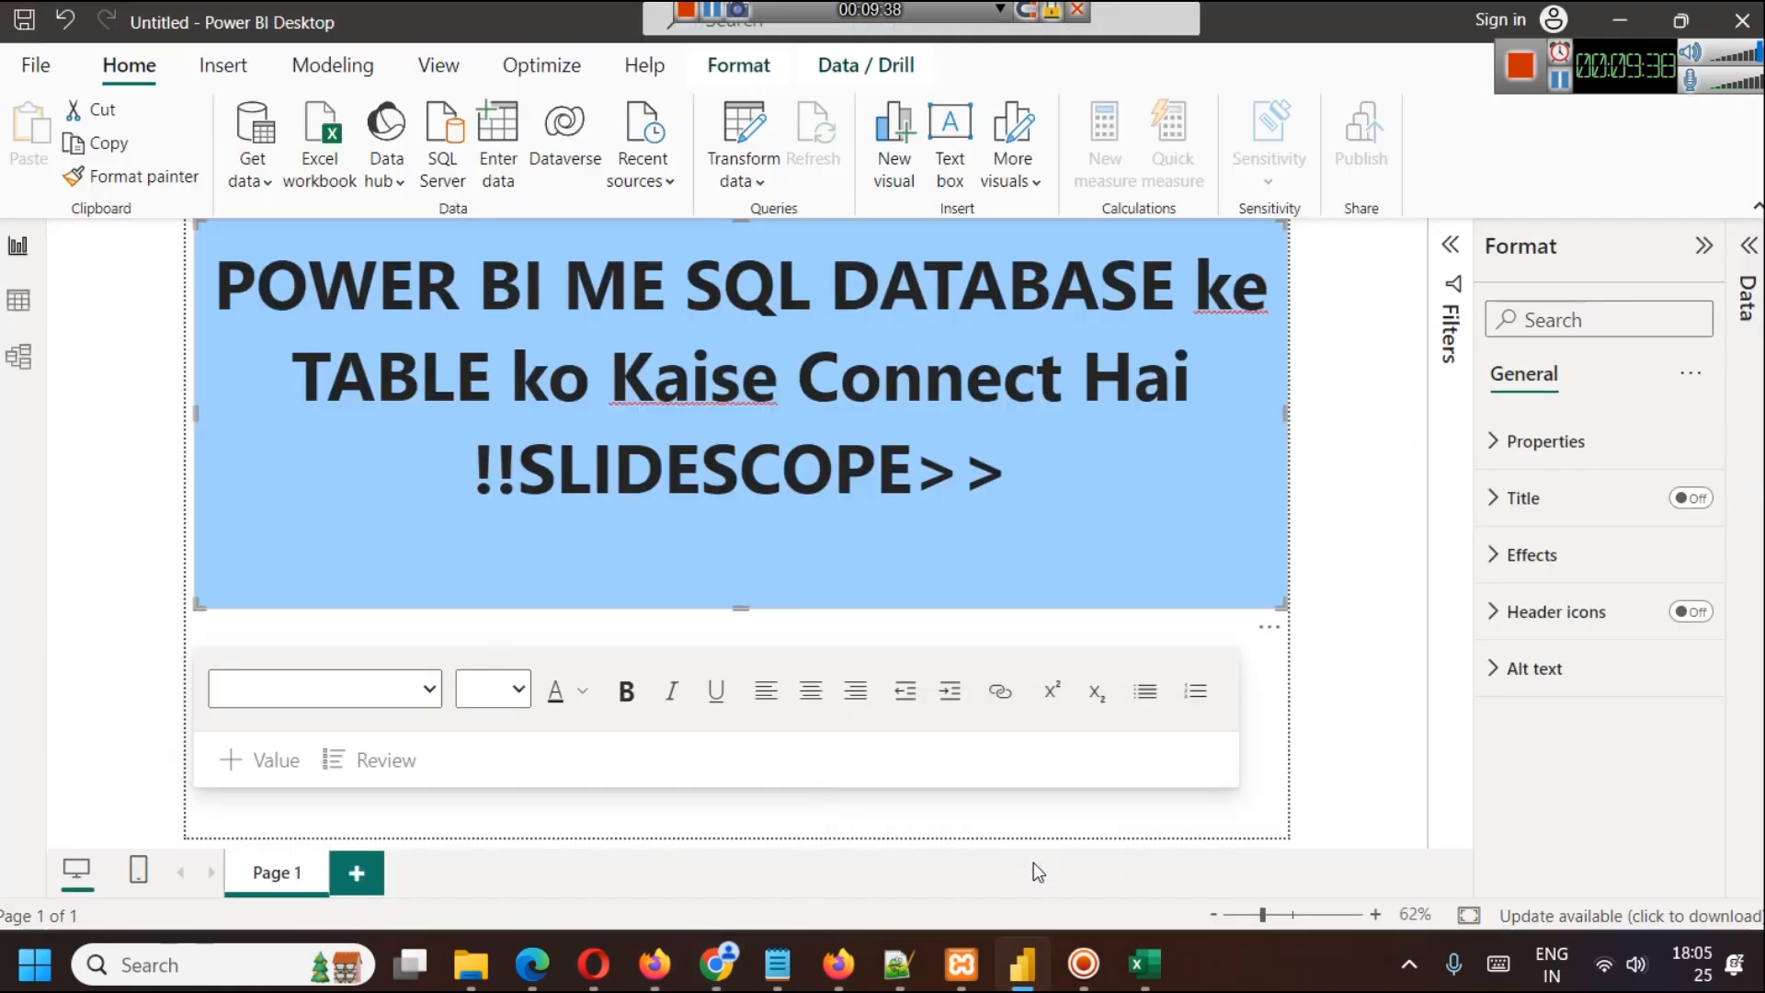
left_click(1748, 246)
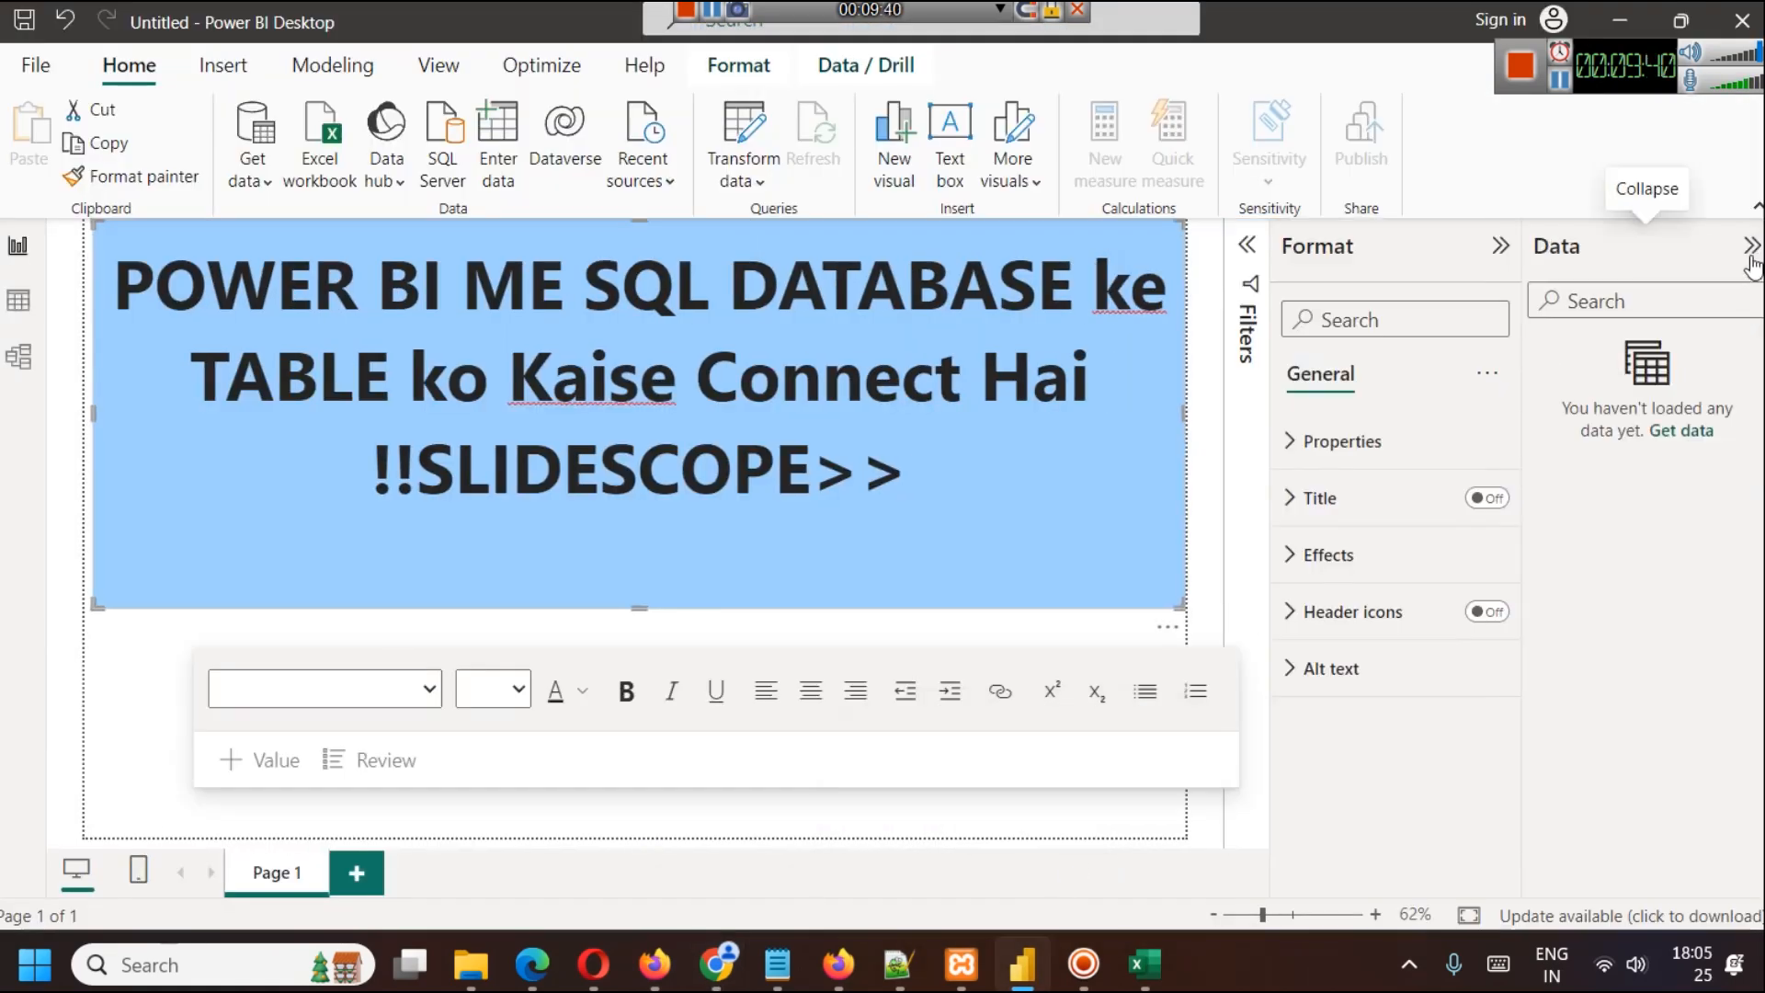
left_click(305, 184)
left_click(1700, 879)
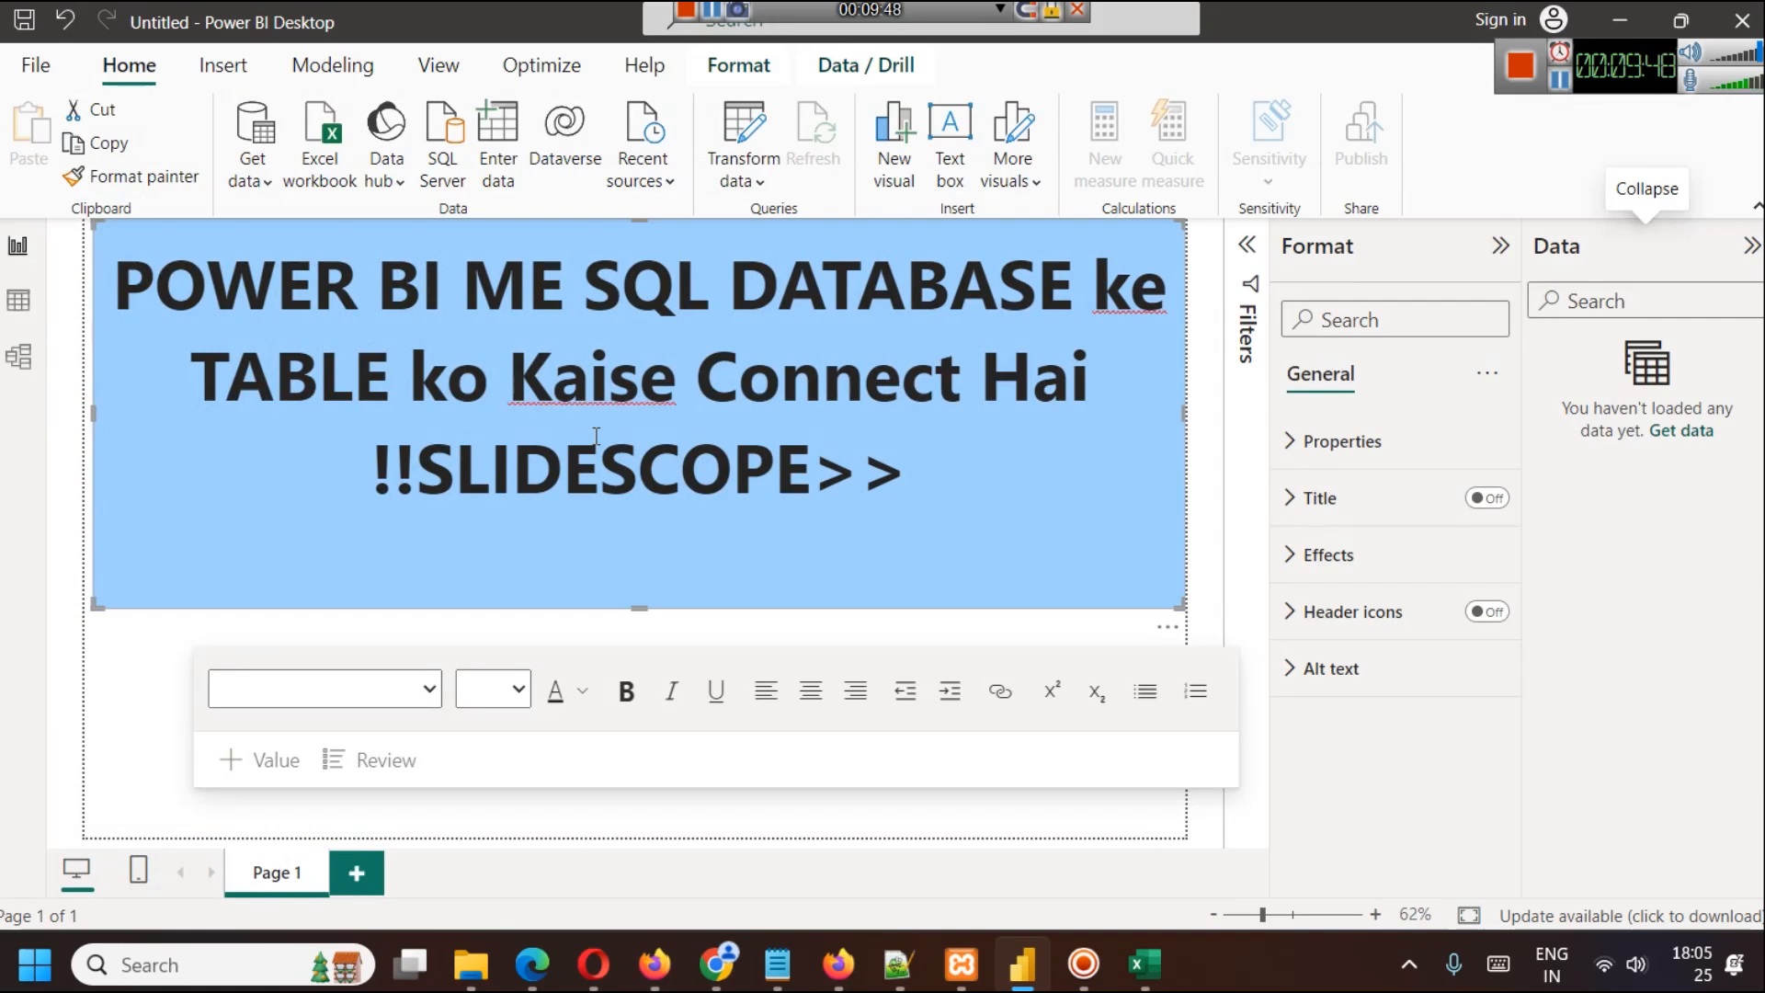
Step: Return to phpMyAdmin in the browser and bring up the XAMPP Control Panel to check the Apache and MySQL modules
mouse_move(717, 962)
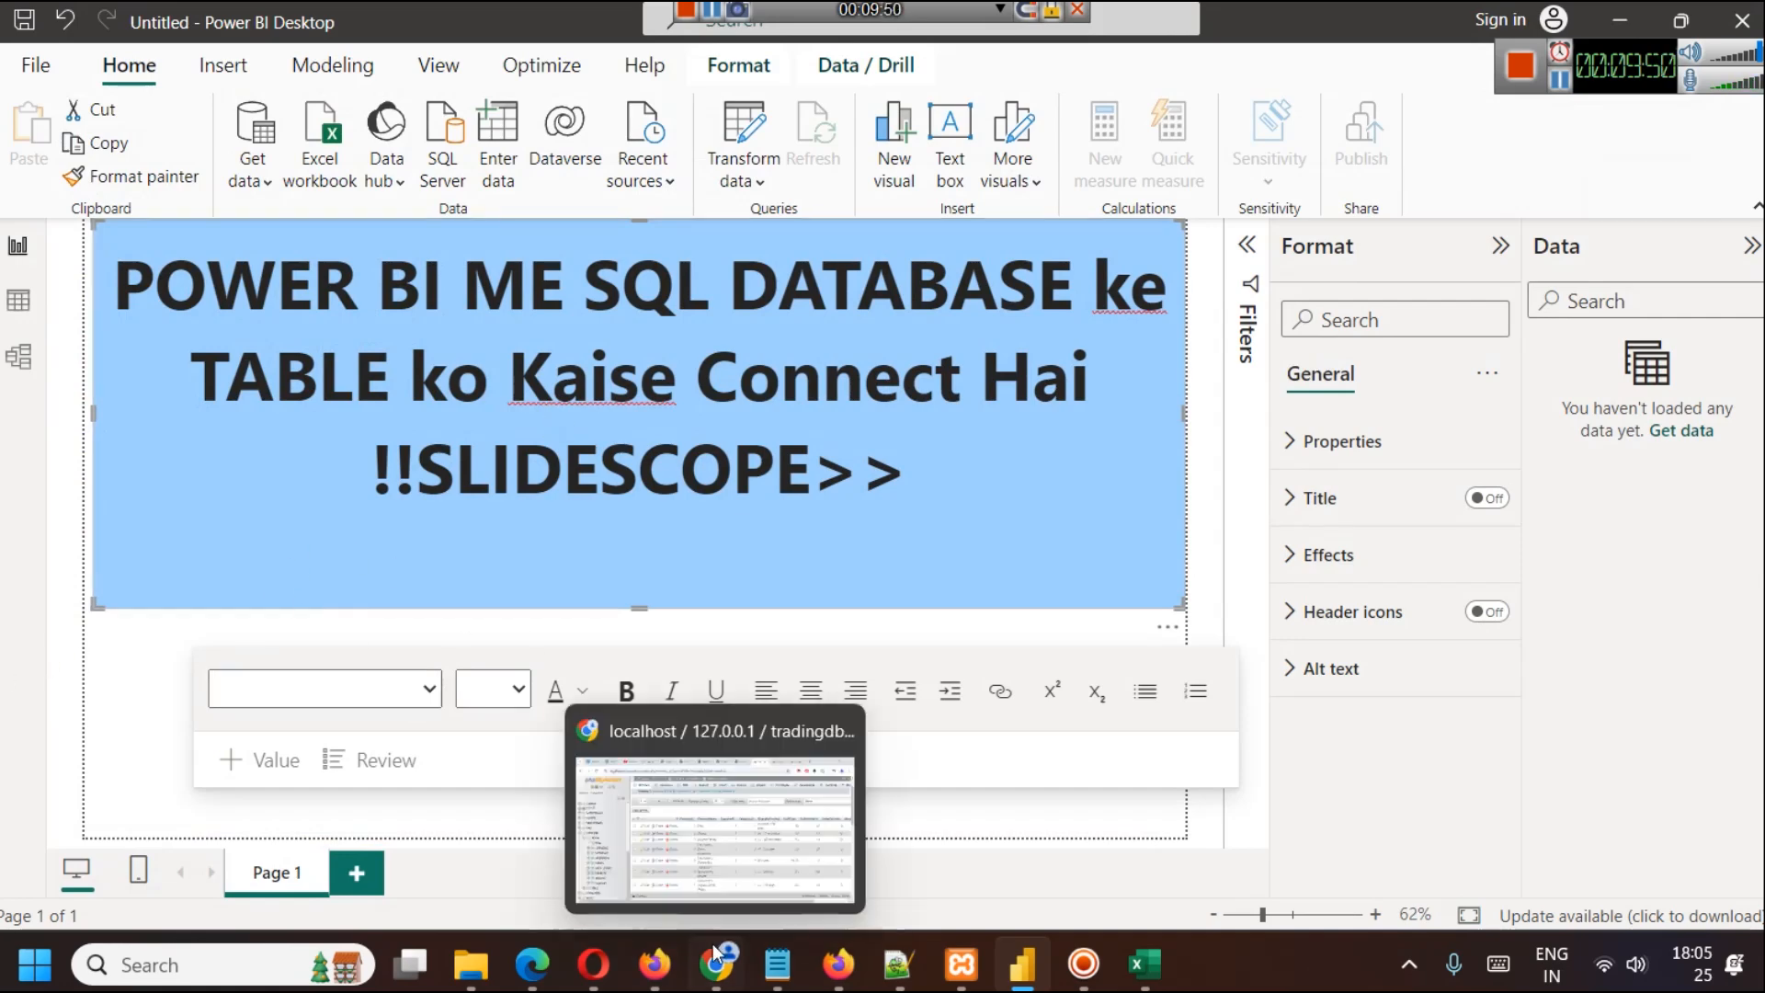
left_click(716, 909)
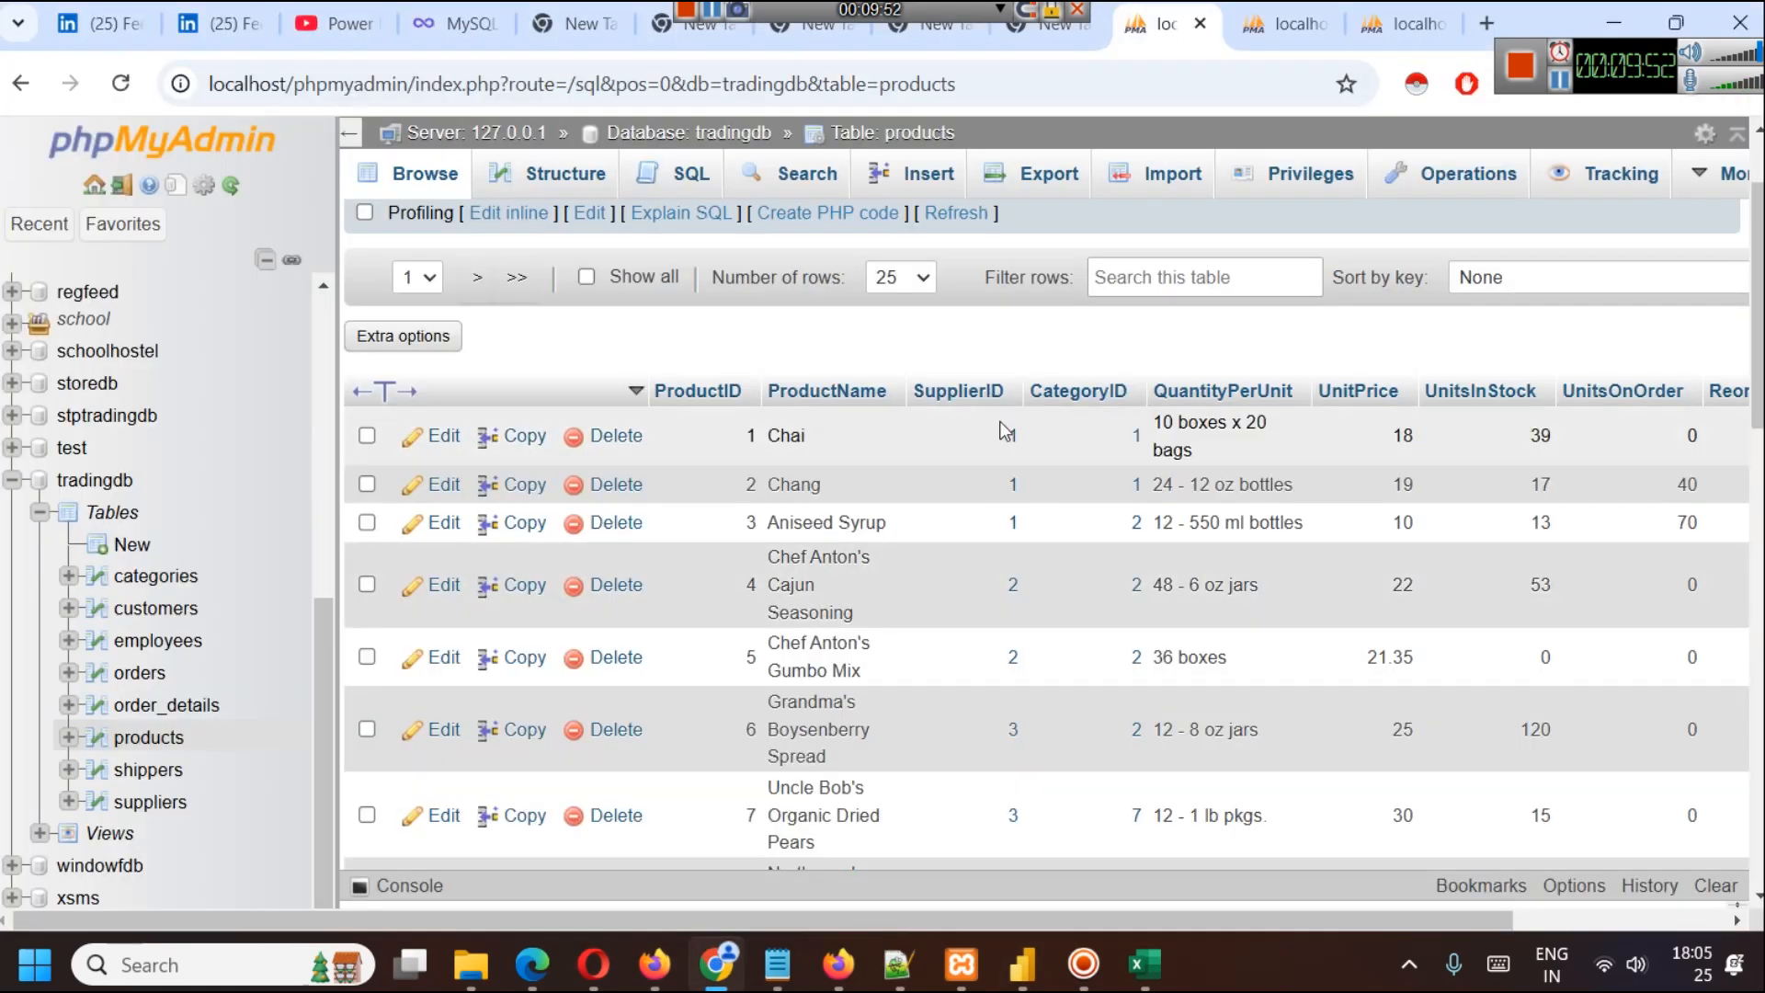
left_click(958, 975)
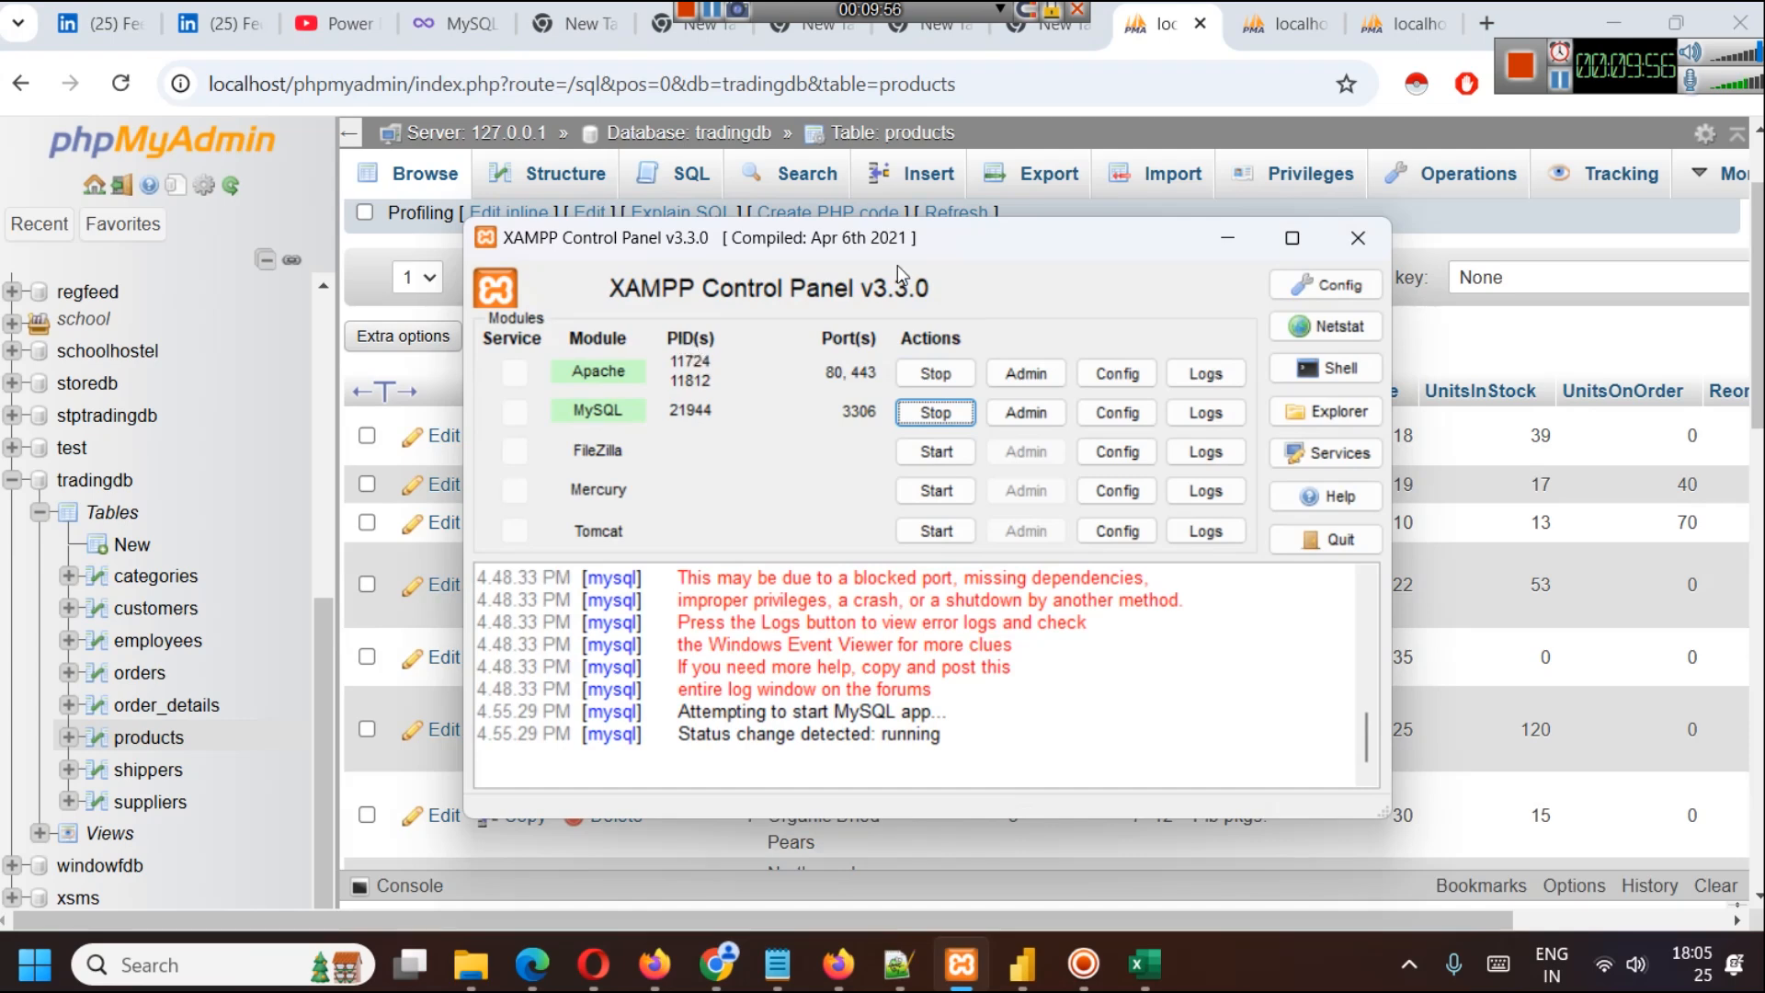
Step: Search the web for "xampp download" in a new browser tab and open the Apache Friends download page
left_click(1487, 23)
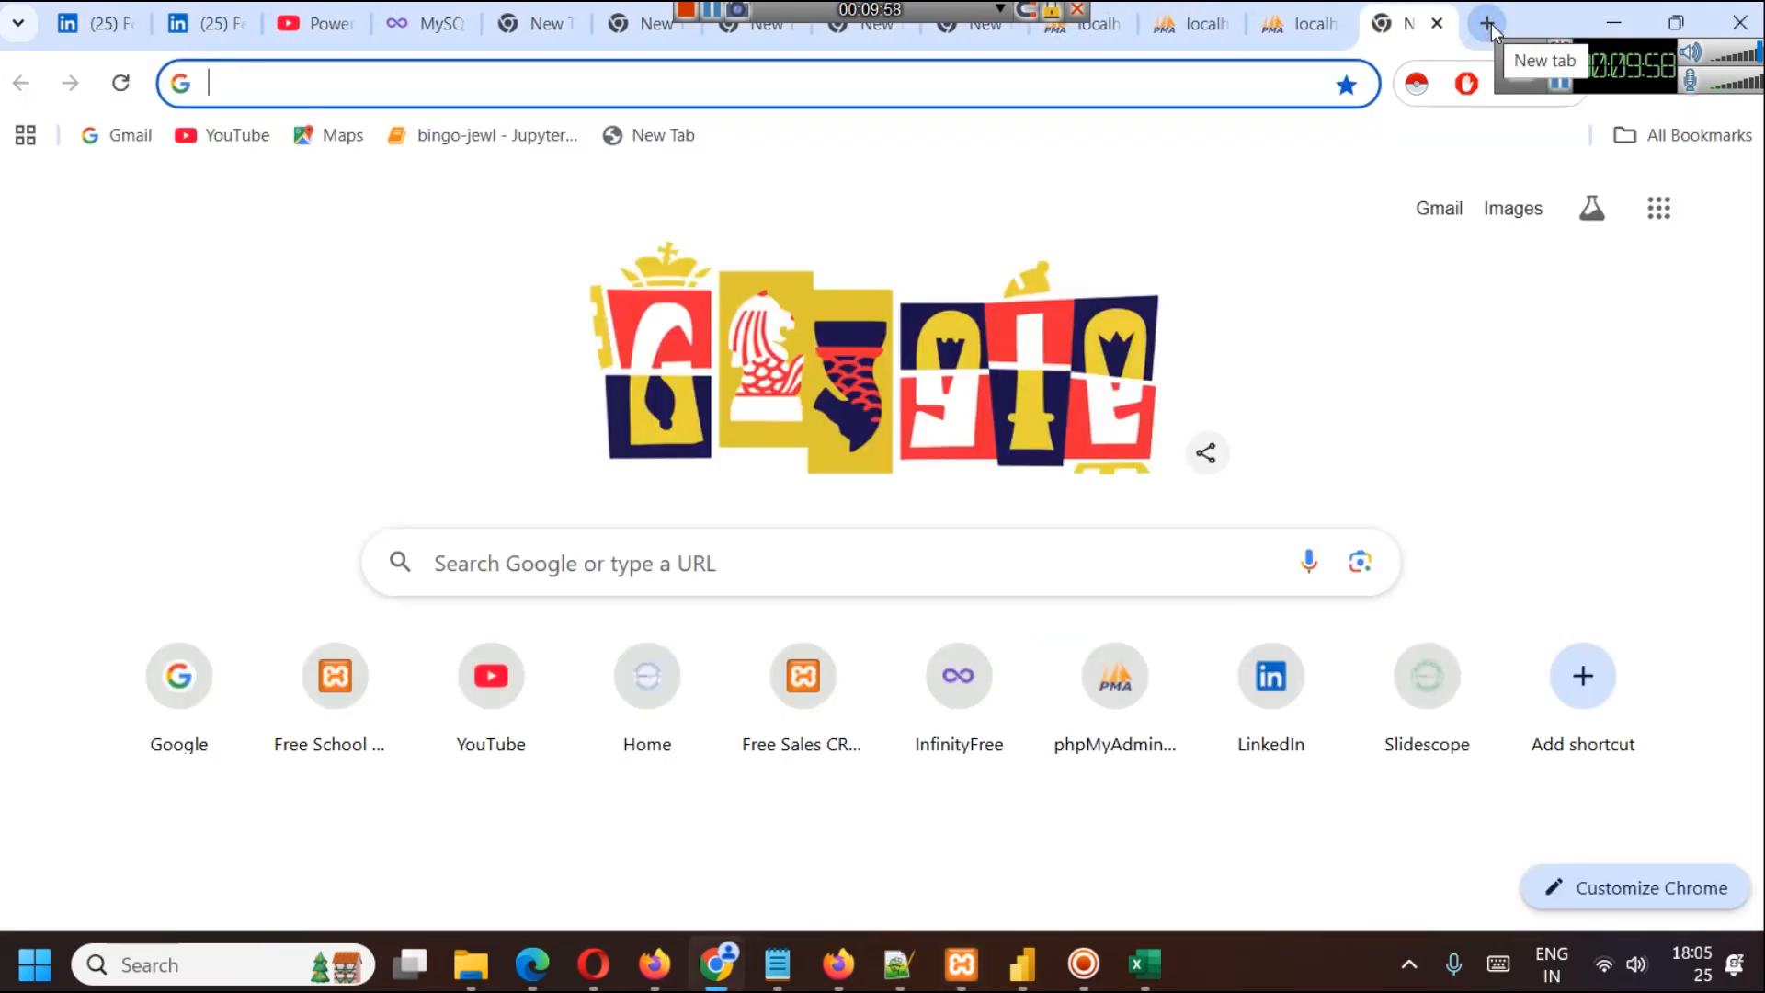
type("xampp")
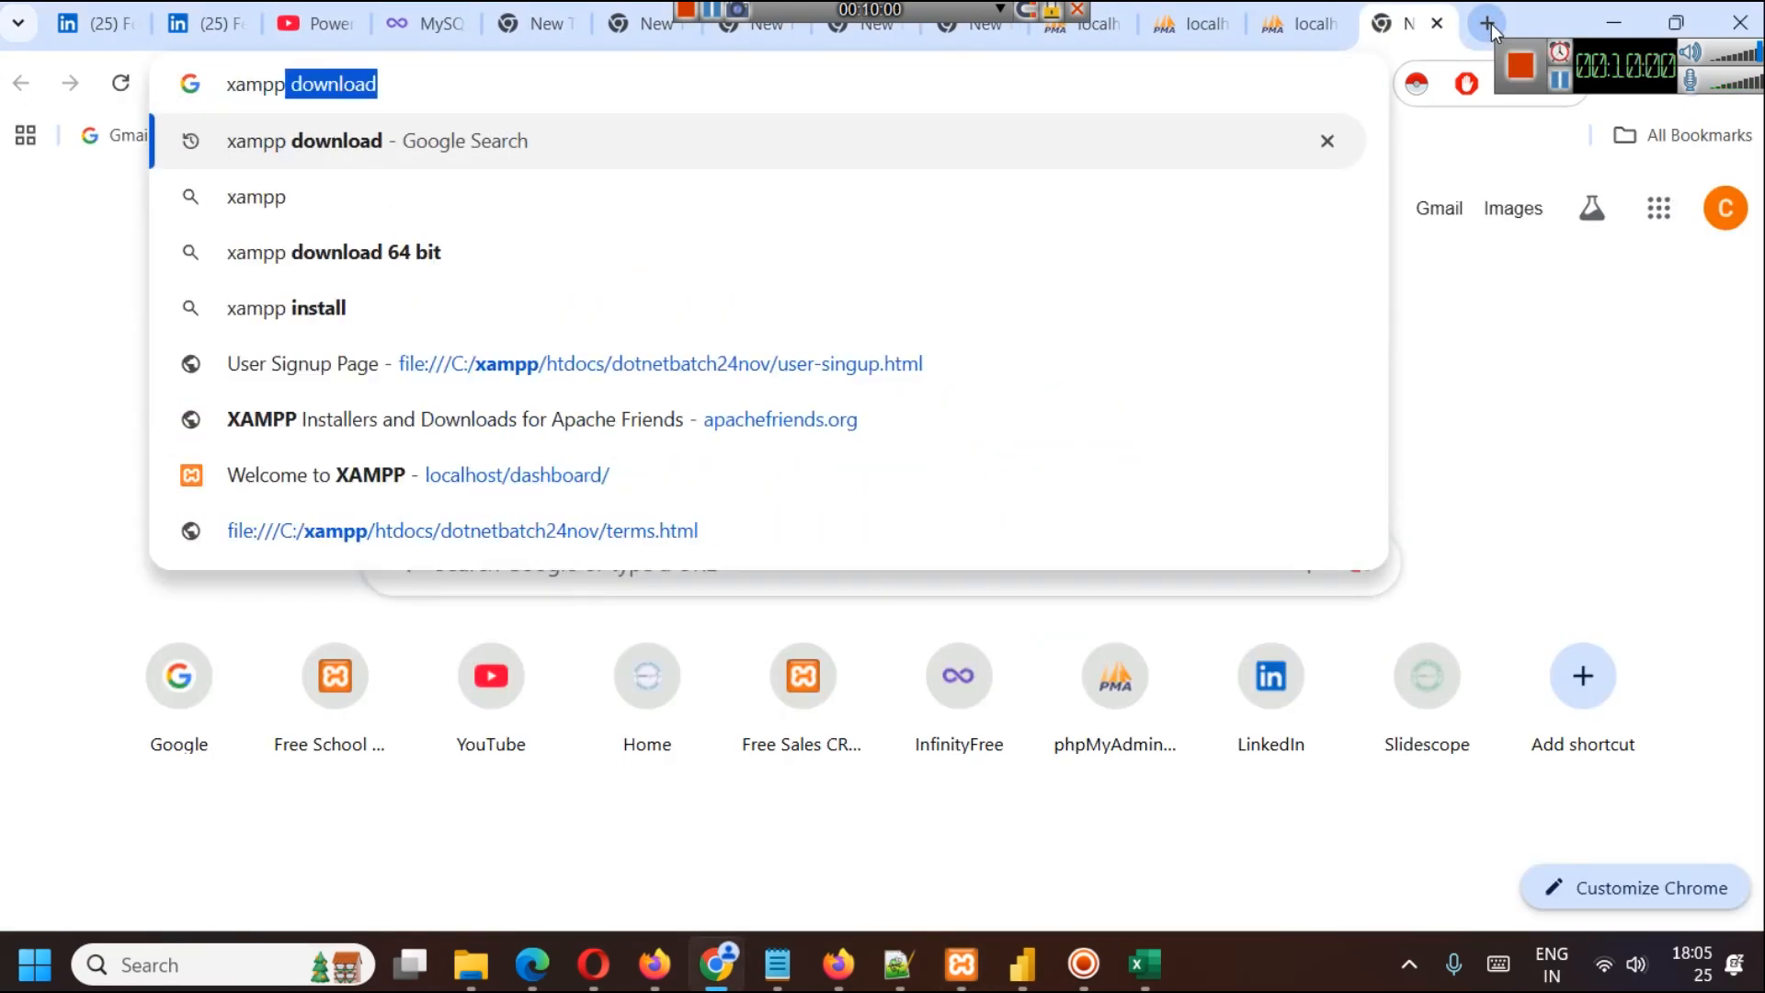
key("BackSpace")
key("Down")
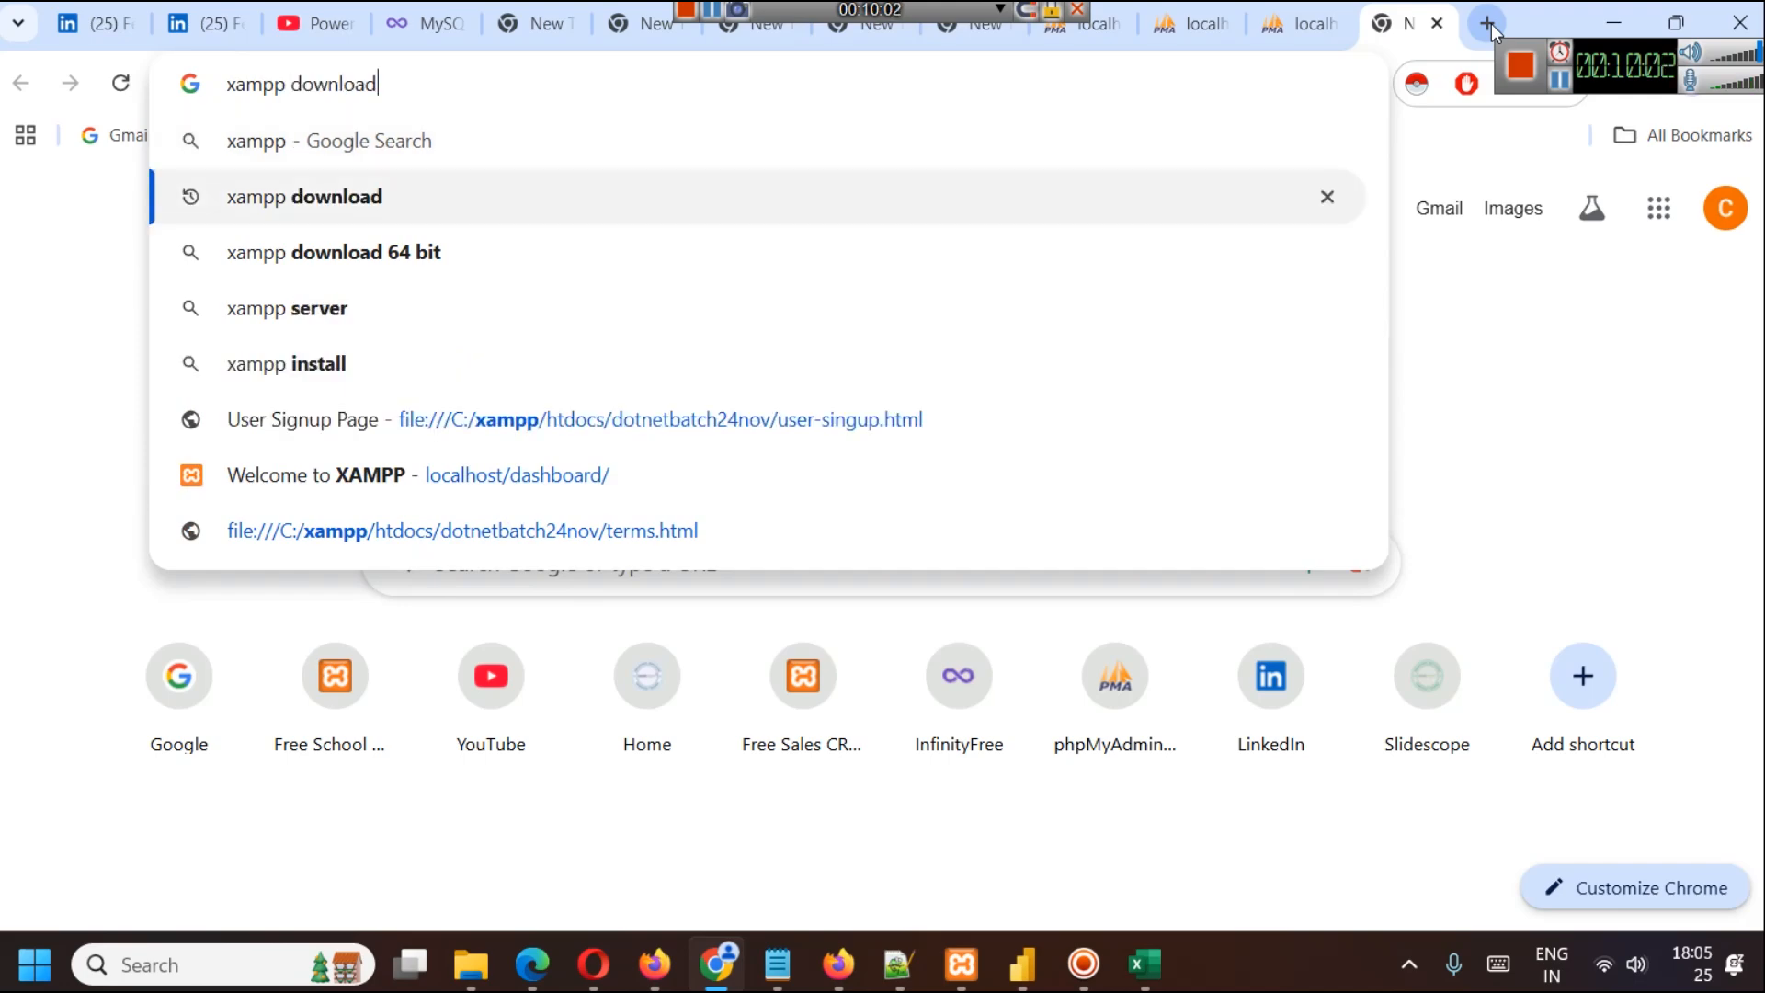
key("Return")
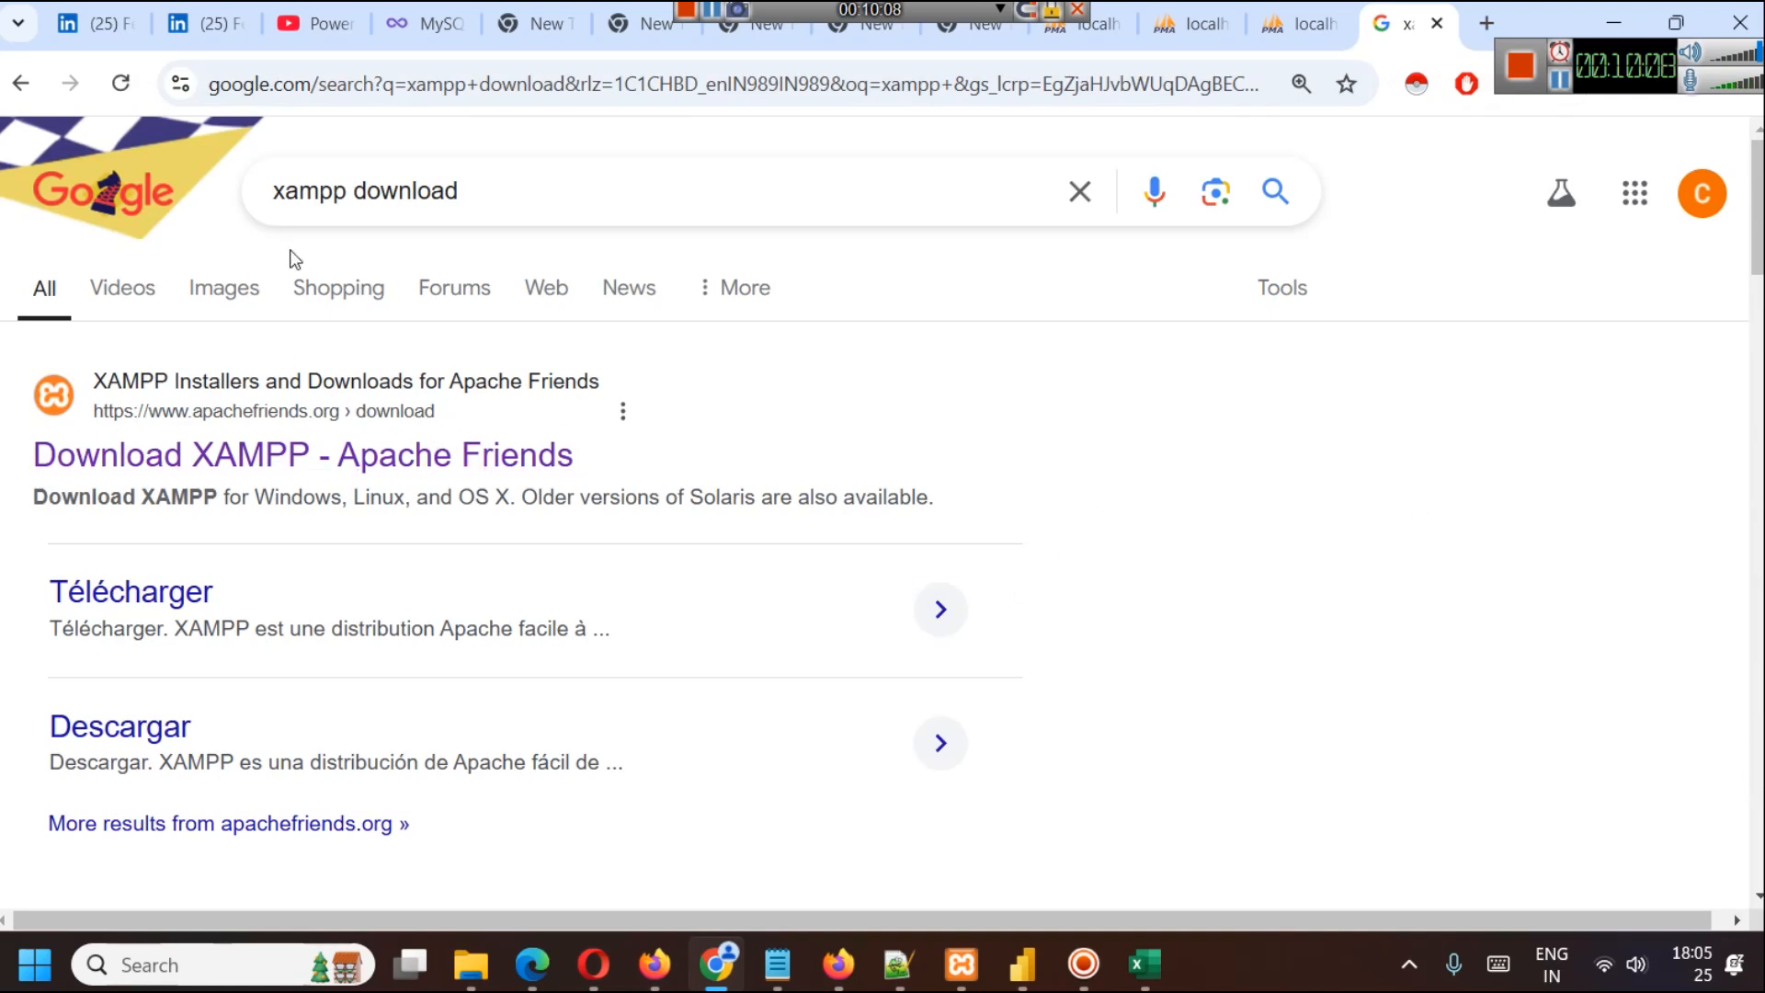
left_click(140, 465)
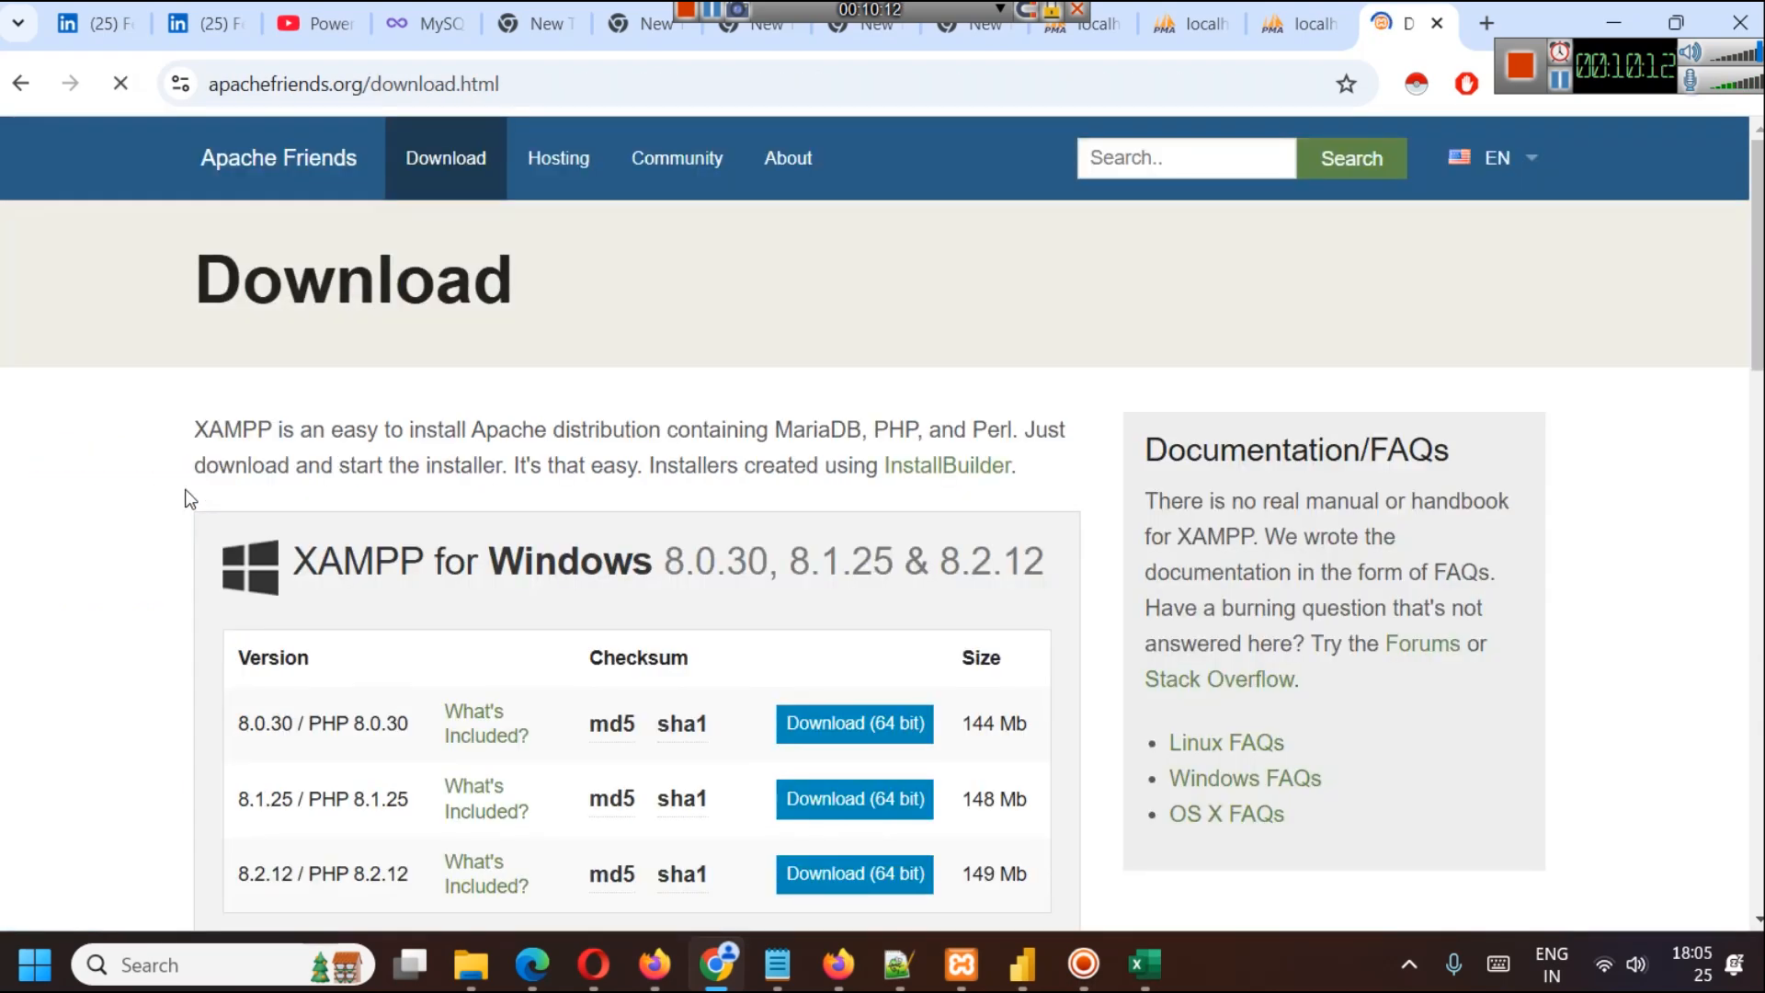
Step: Examine the XAMPP for Windows downloads and highlight the word "Windows" in that section's heading
scroll(394, 422, "down", 1)
scroll(385, 339, "down", 4)
left_click_drag(484, 146, 677, 127)
double_click(536, 317)
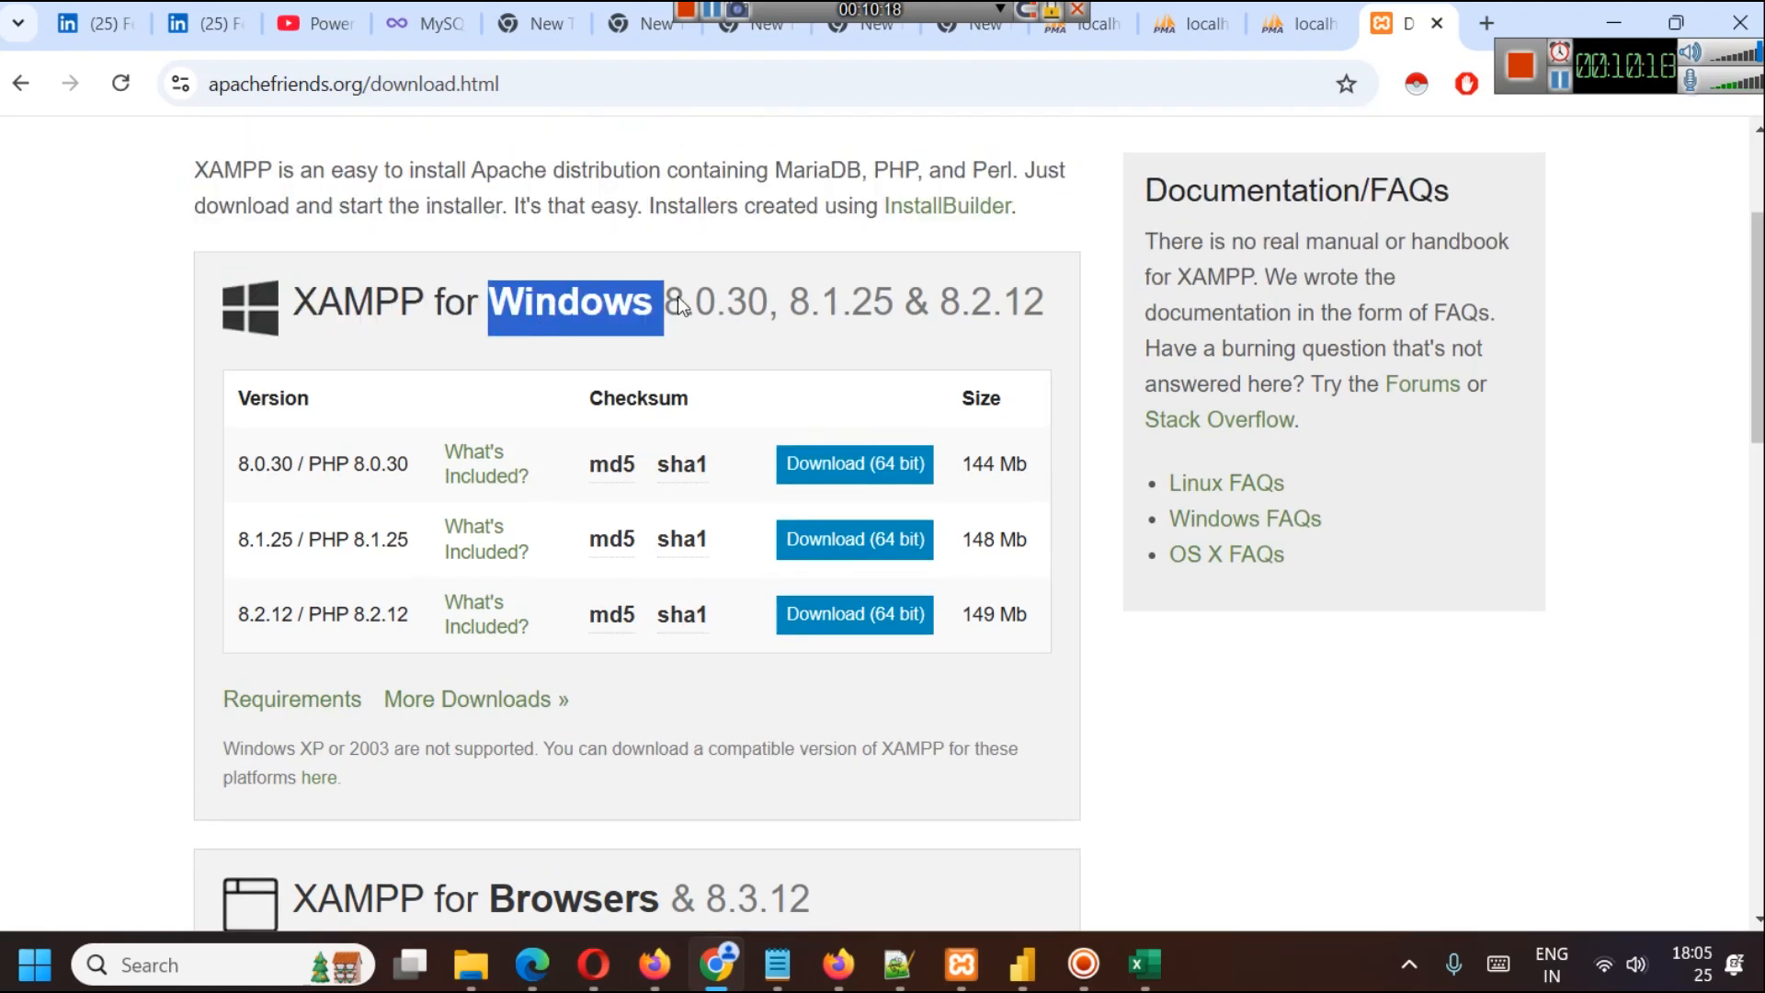
Step: Launch the browser version of XAMPP 8.3.12 and open PHPMyAdmin in its LAMP Sandbox
scroll(543, 304, "down", 4)
scroll(543, 301, "down", 3)
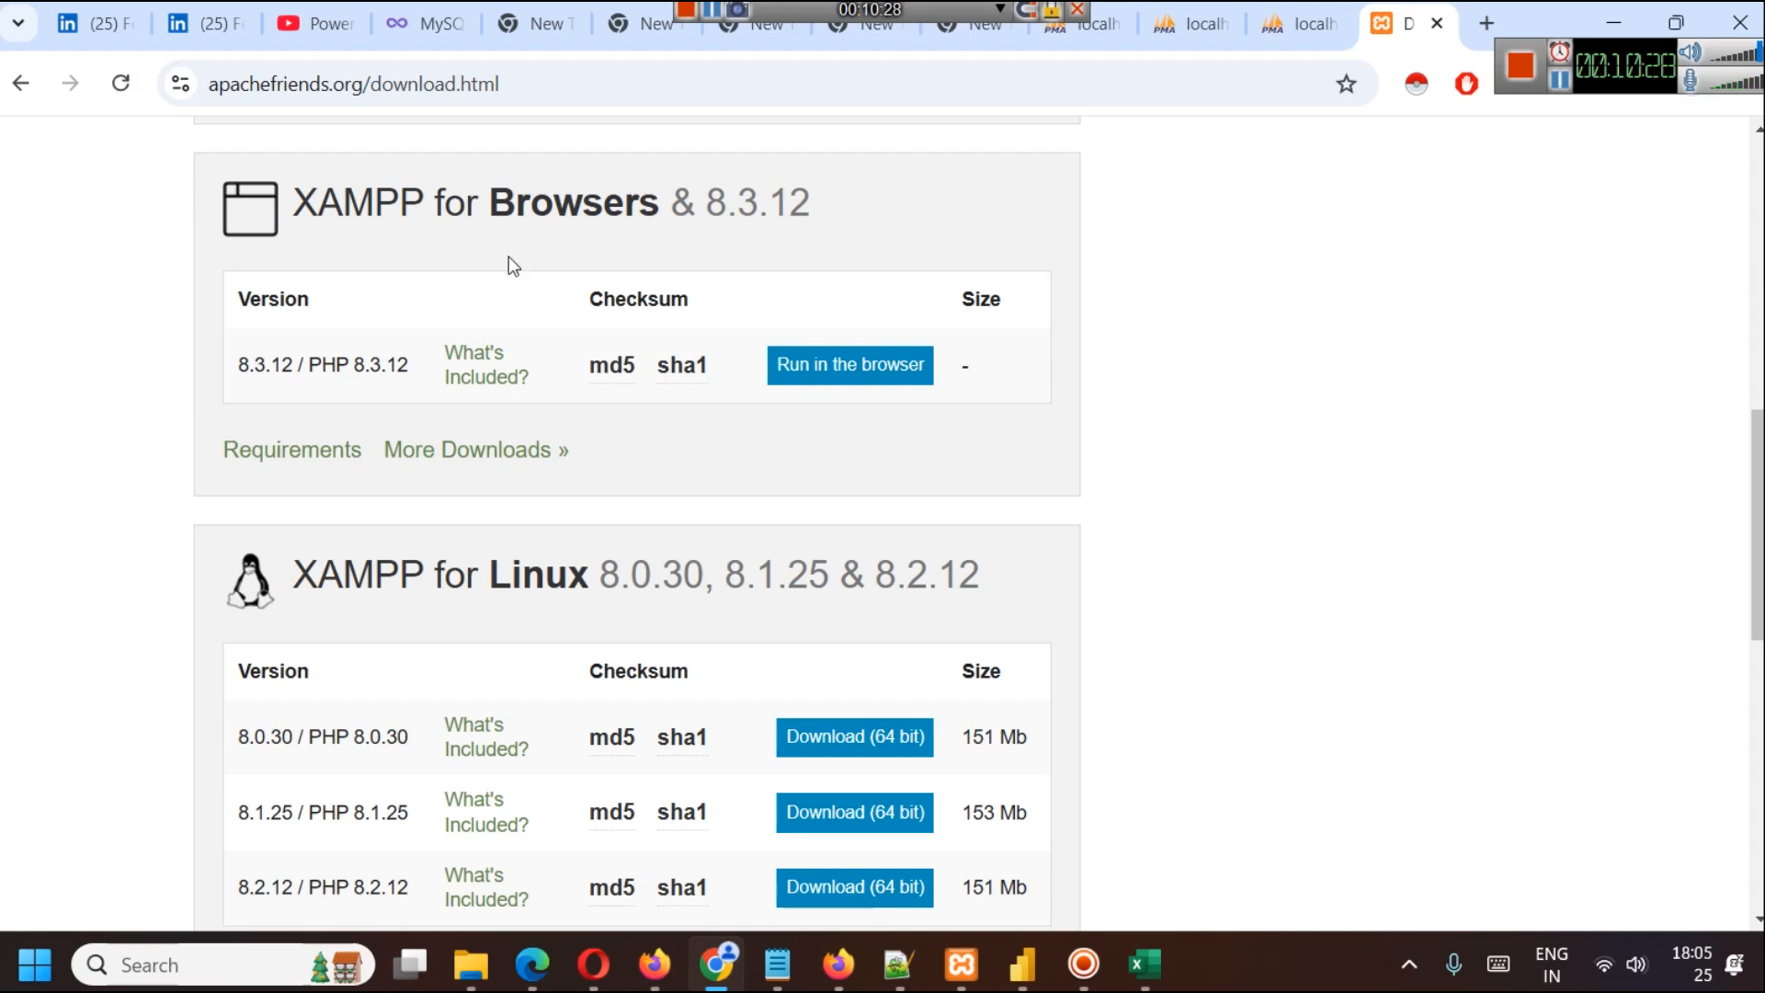
left_click(862, 381)
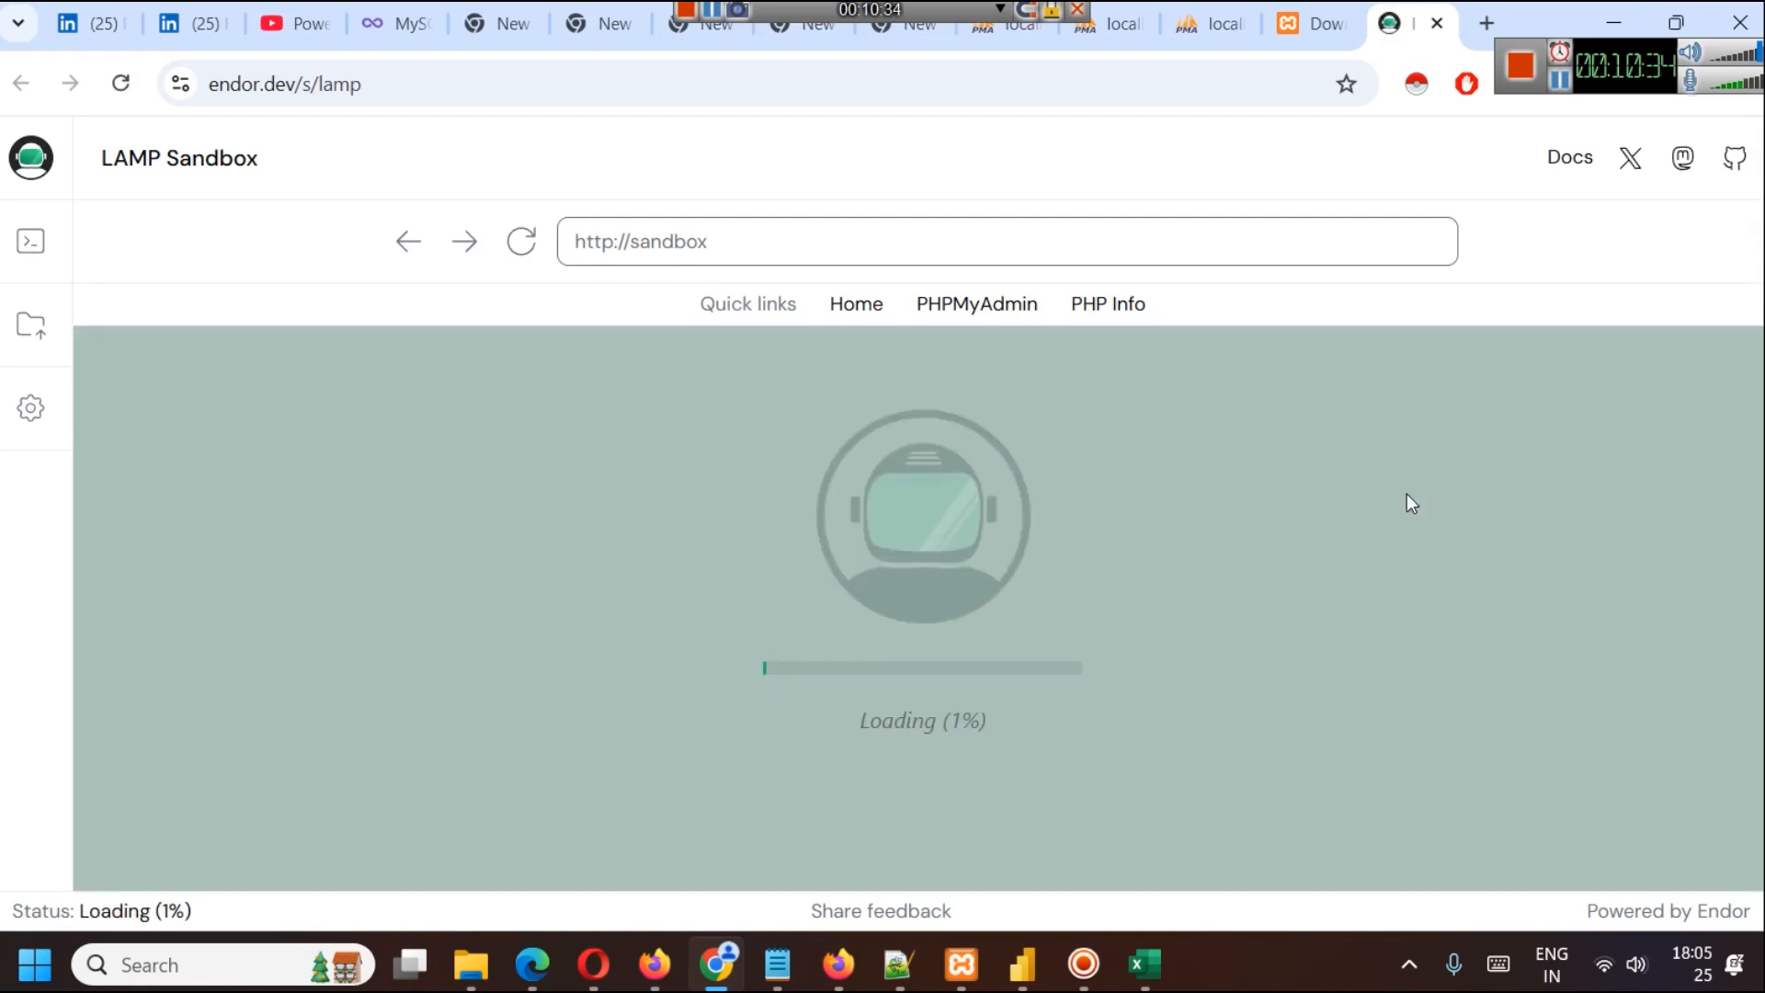
left_click(937, 311)
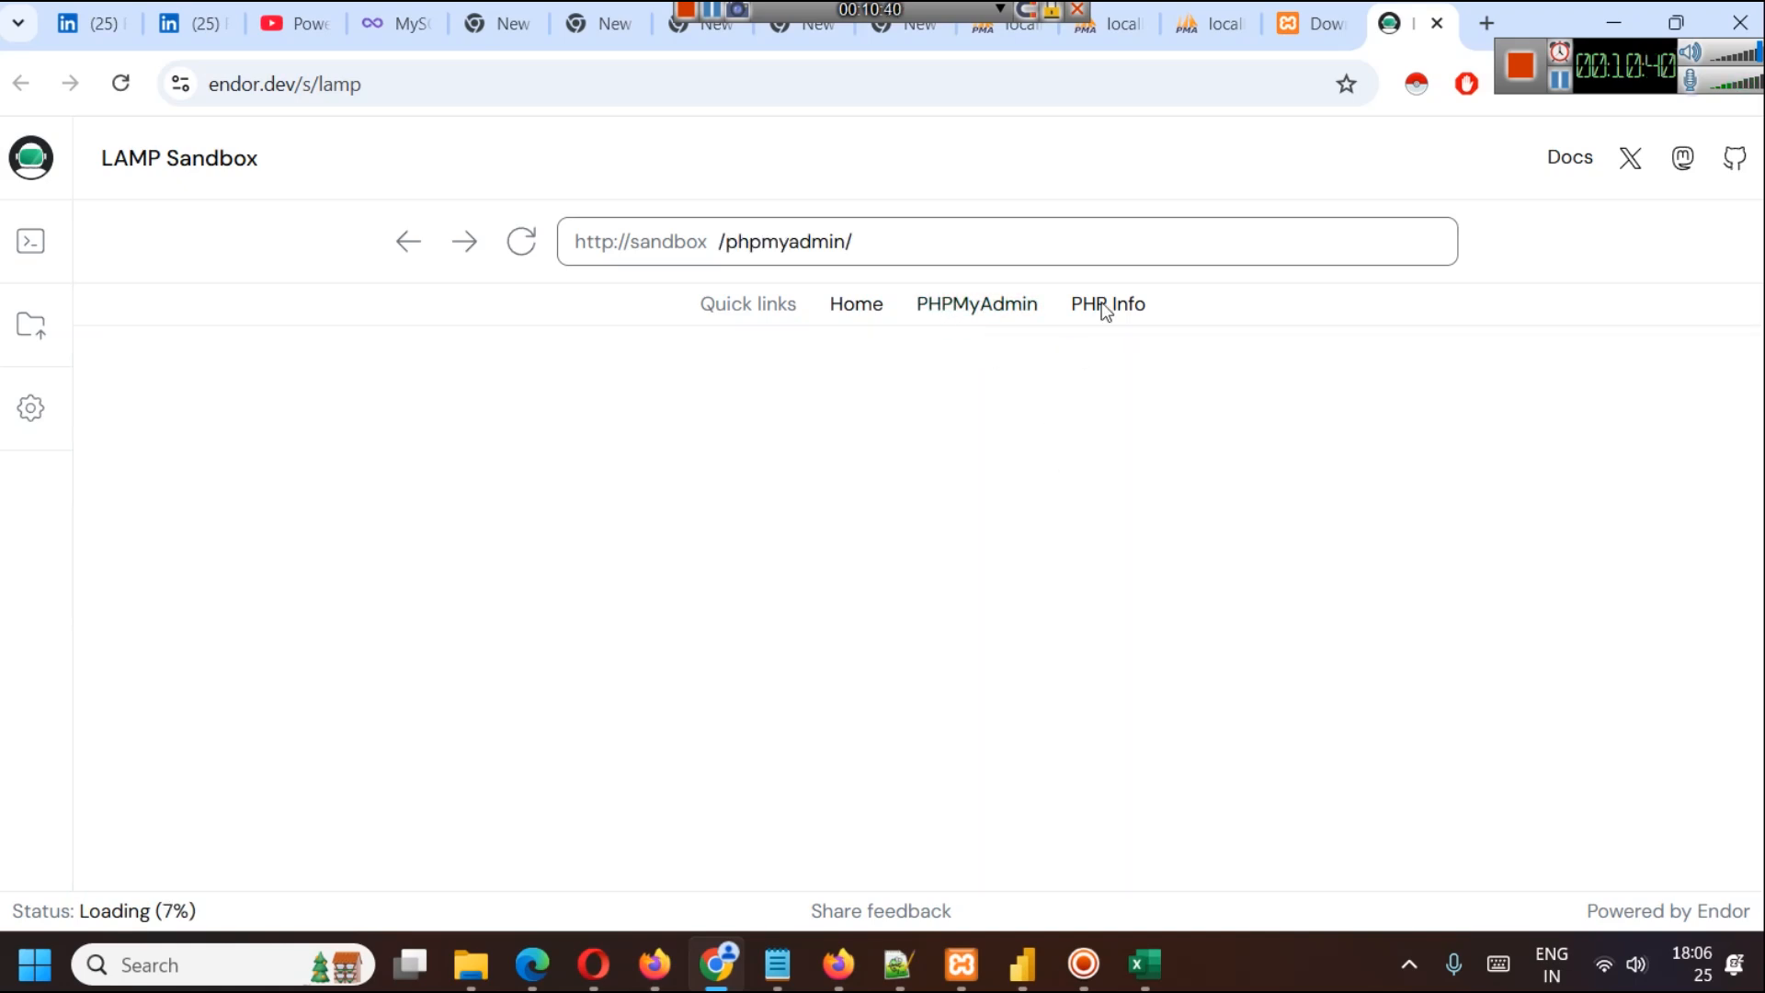
Step: Return to the Apache Friends download page and review the XAMPP installers for Windows, Linux and OS X
left_click(1282, 27)
scroll(786, 331, "up", 6)
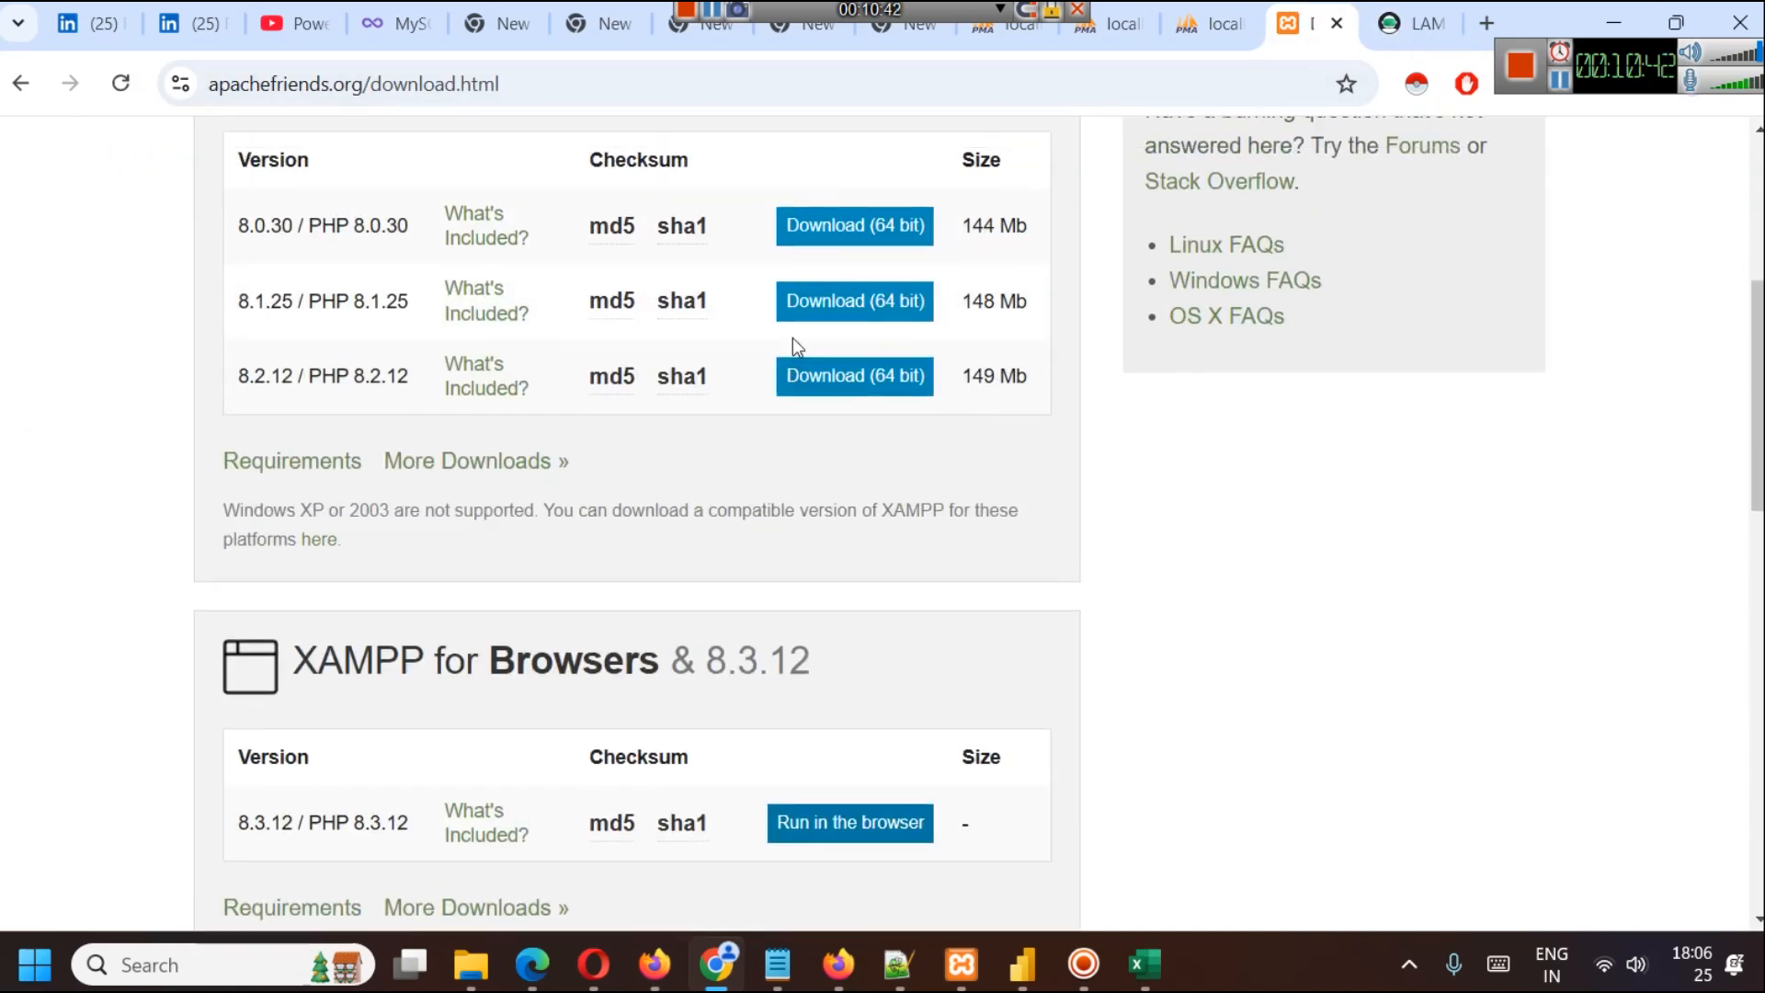
mouse_move(691, 457)
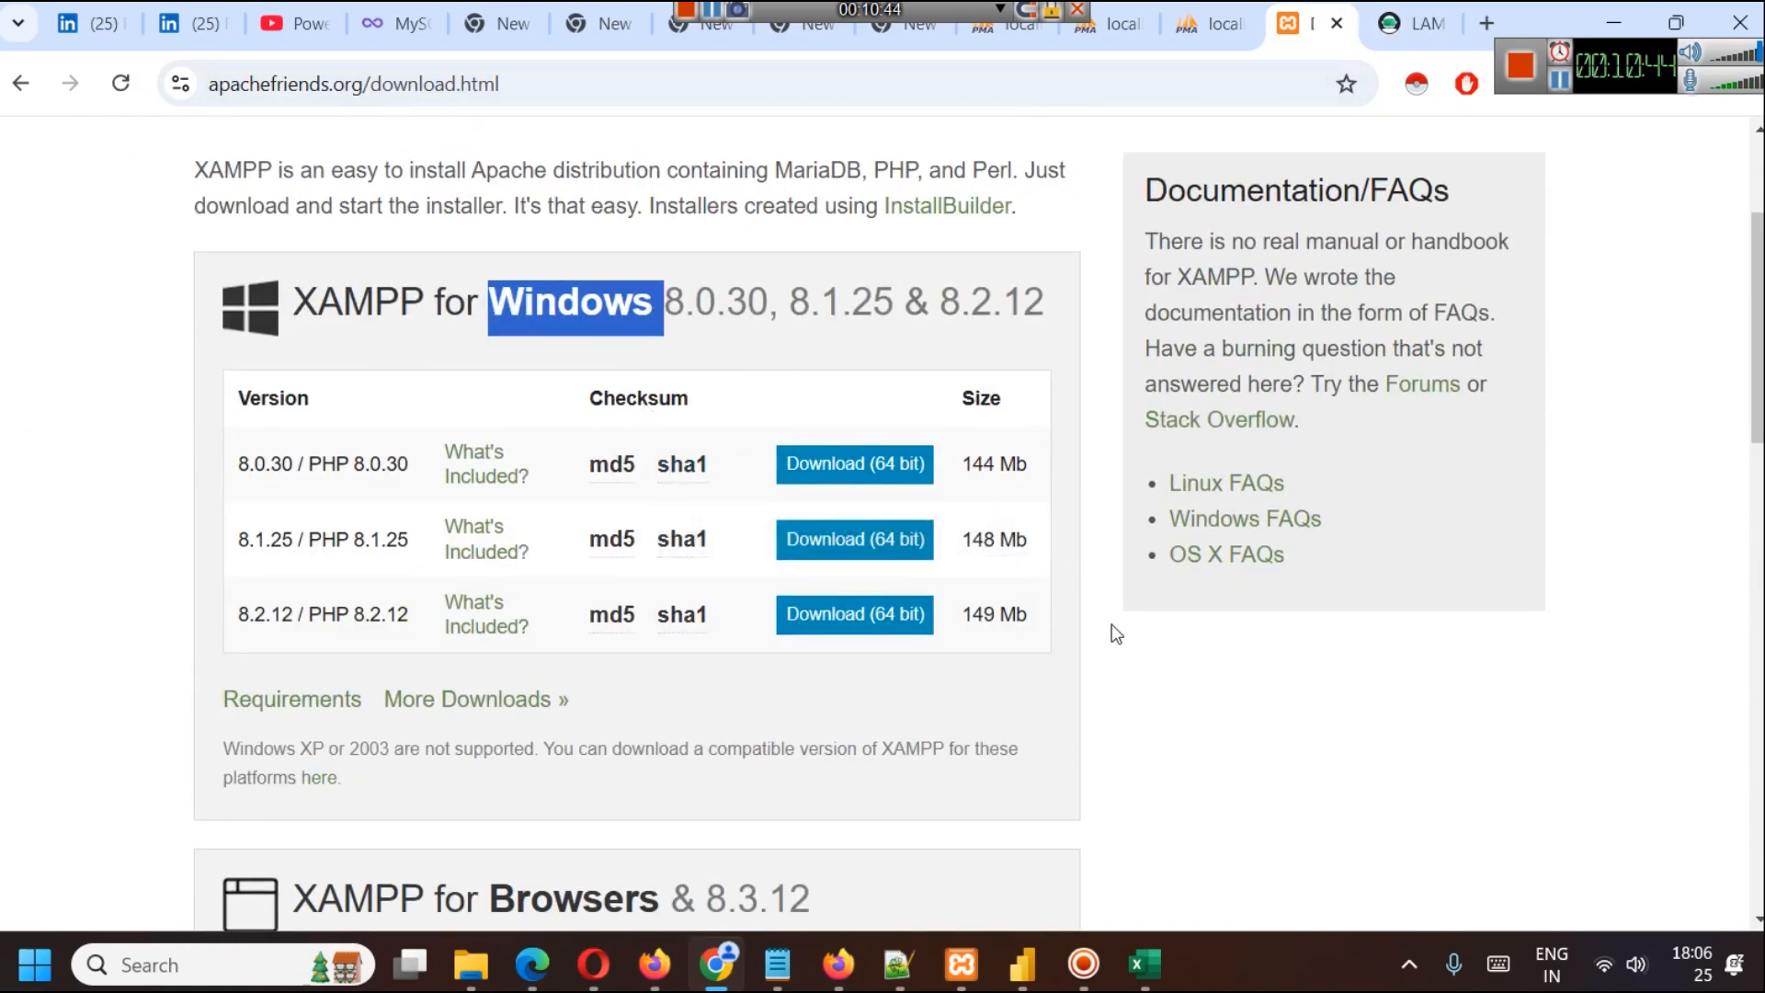
scroll(347, 659, "down", 2)
scroll(348, 659, "down", 15)
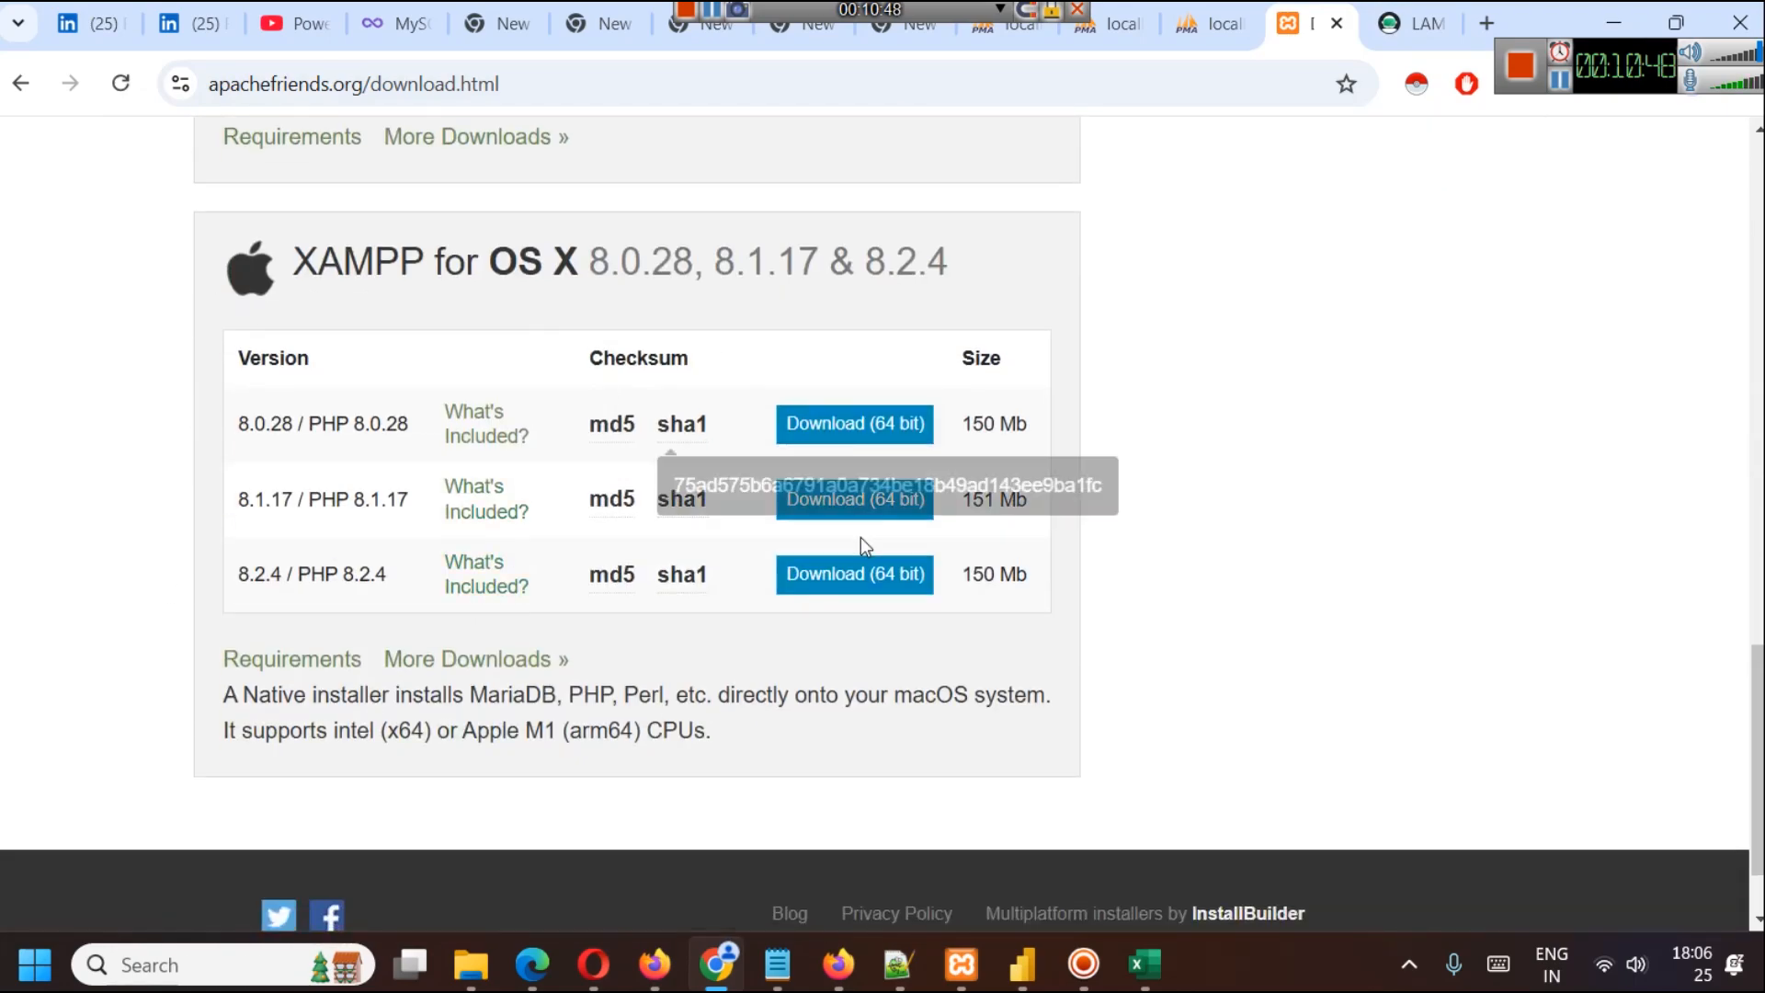
scroll(864, 552, "up", 20)
scroll(862, 561, "down", 5)
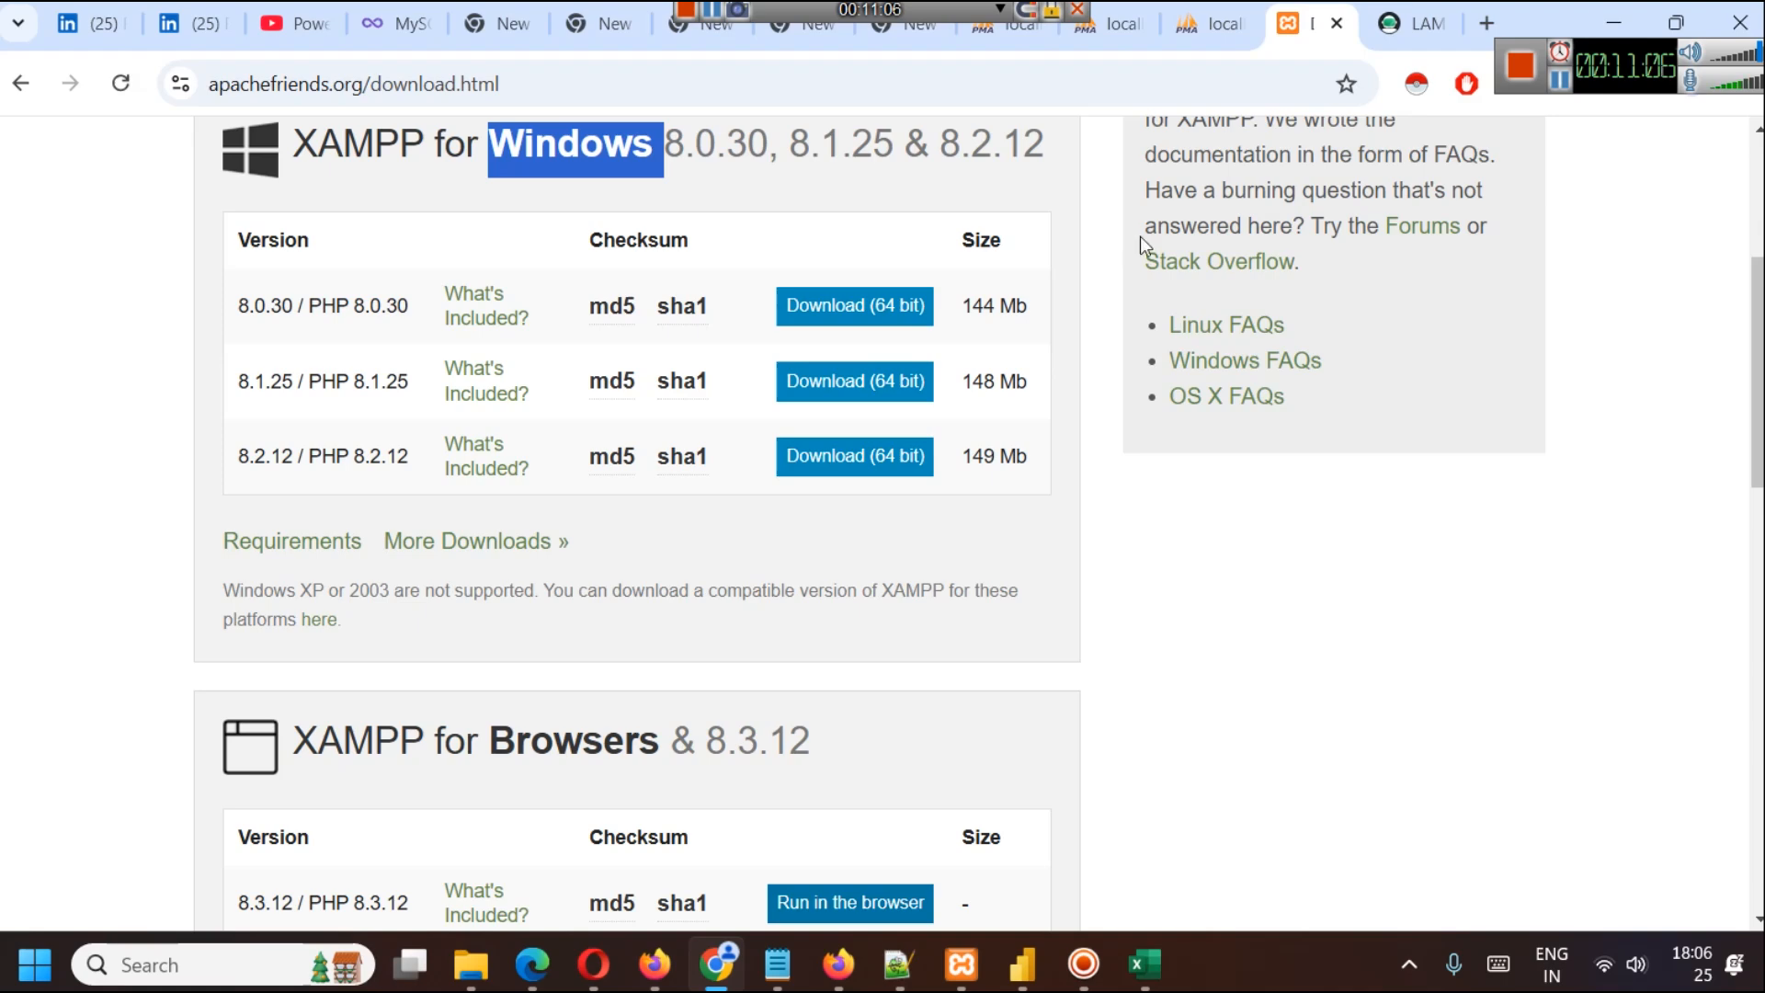
scroll(1140, 235, "up", 3)
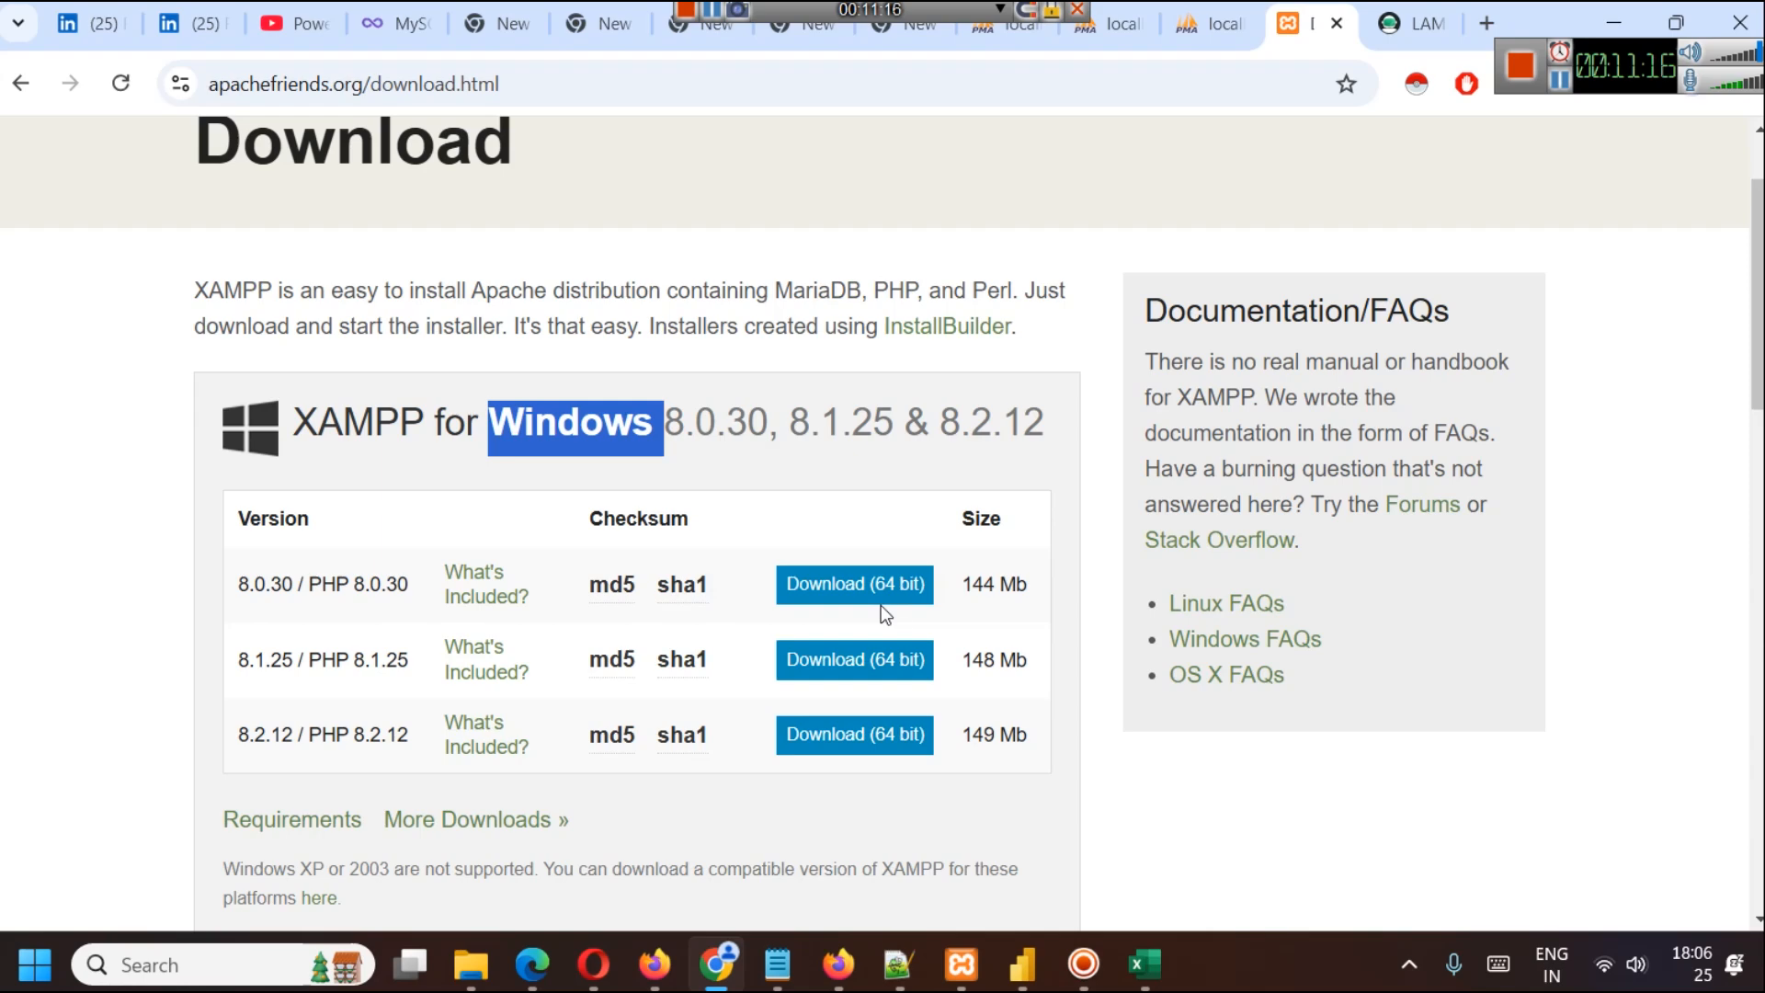
Step: Search Windows for "xamp" and open the XAMPP Control Panel
left_click(201, 961)
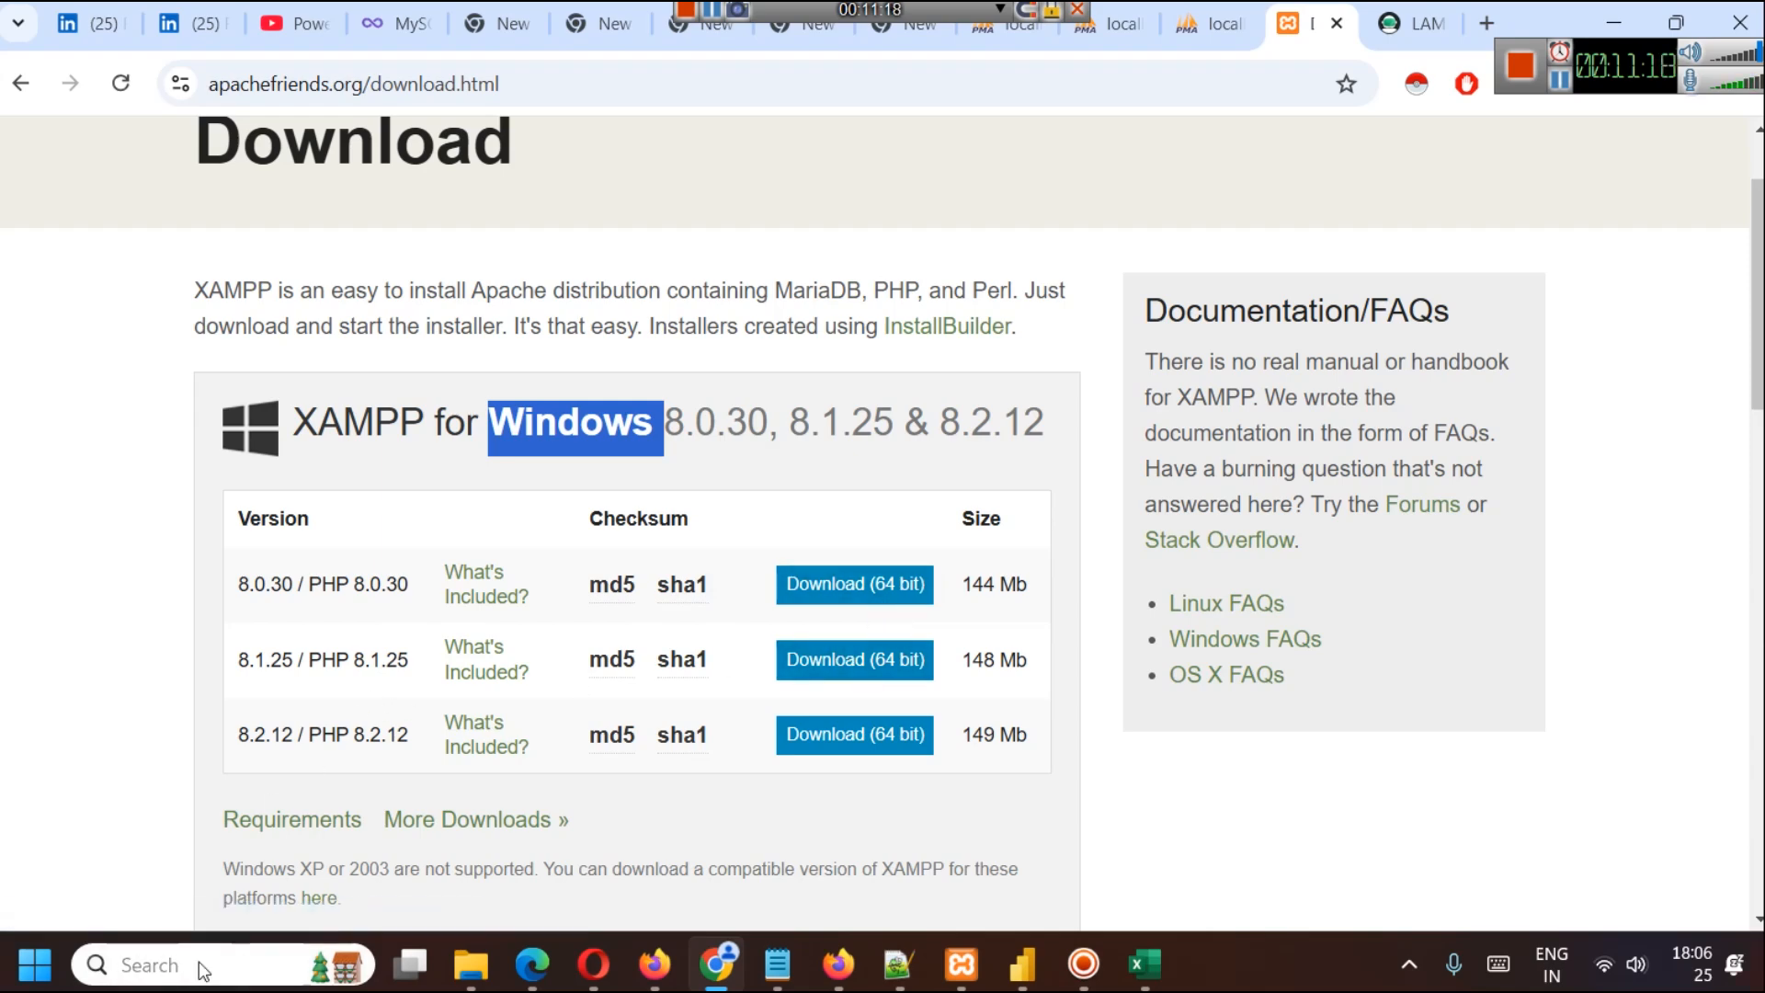
type("xamp")
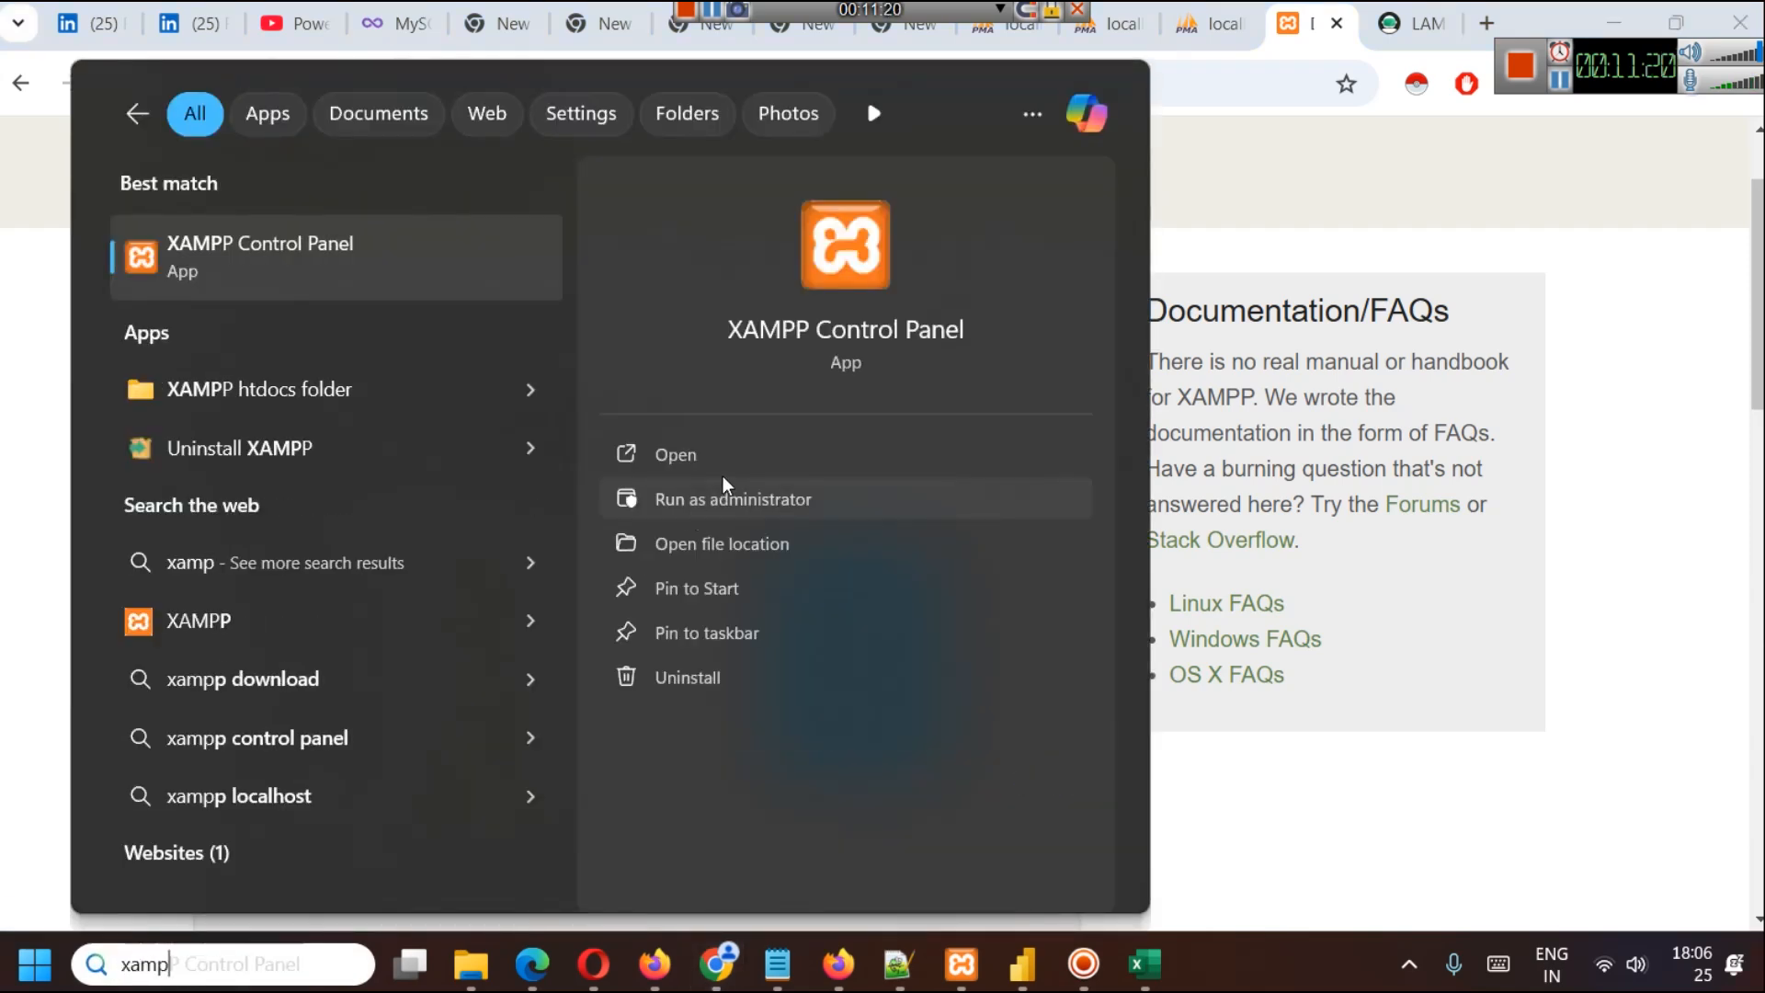
left_click(721, 460)
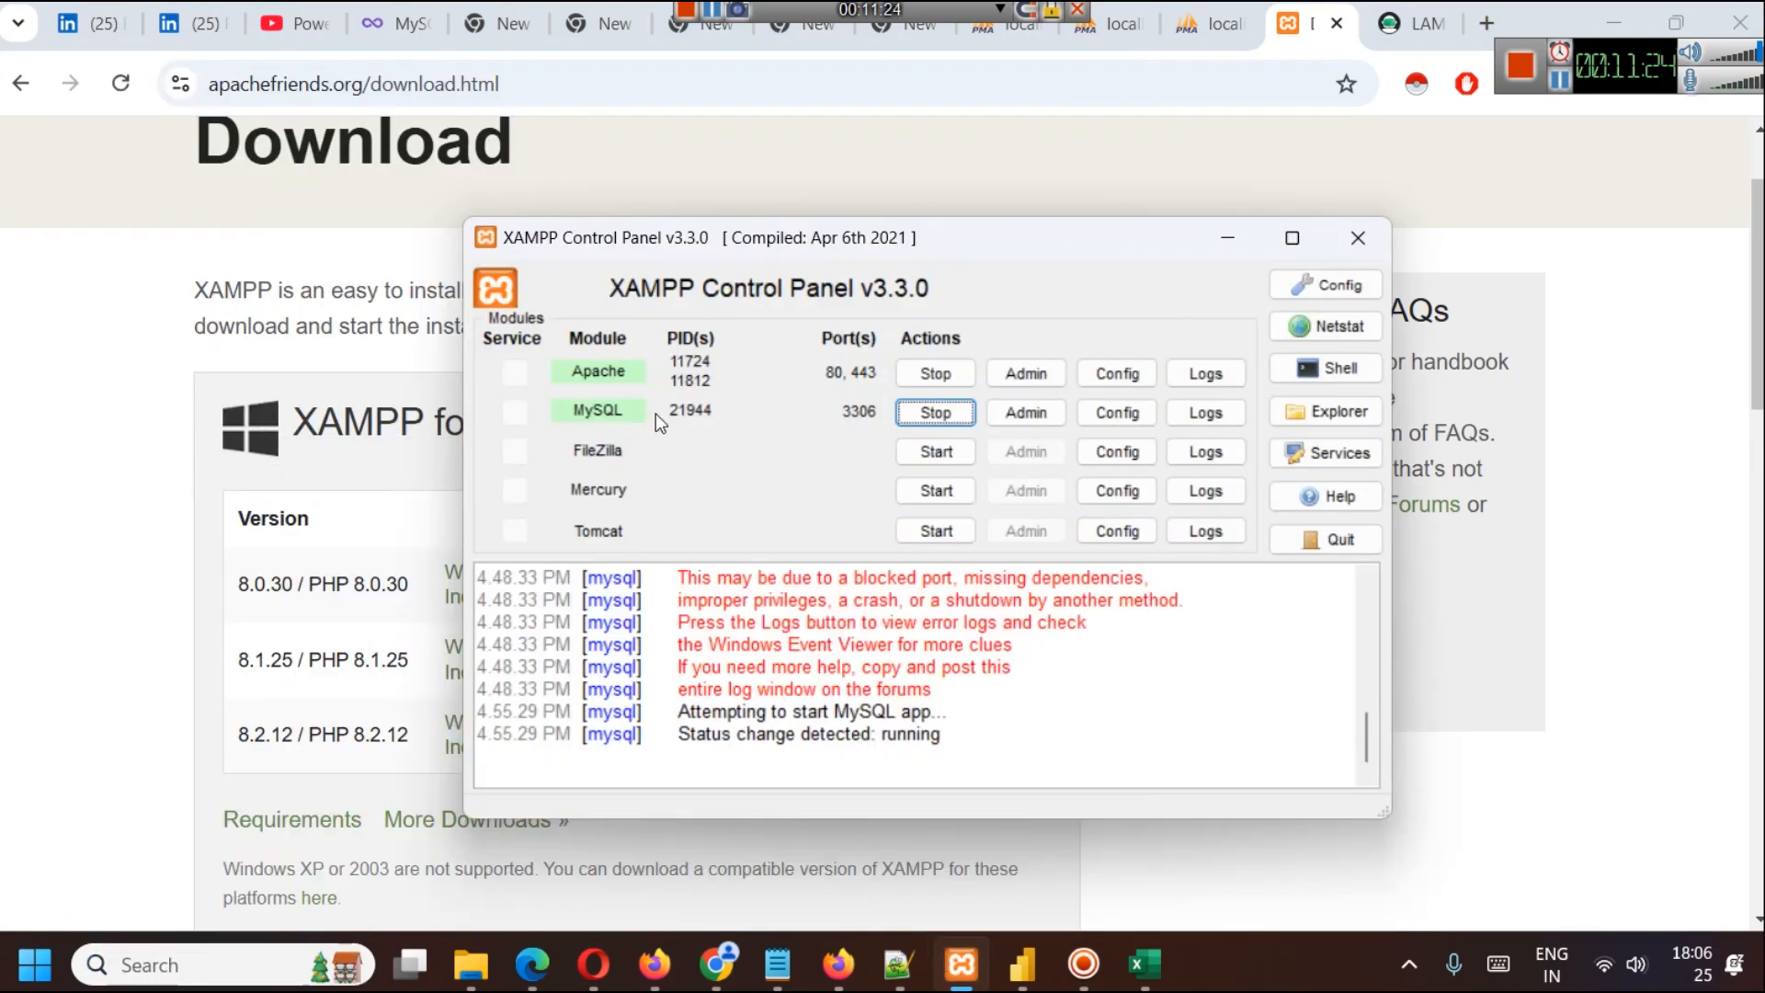
Step: Stop the Apache and MySQL modules in XAMPP, then start both of them again
left_click(908, 375)
left_click(922, 412)
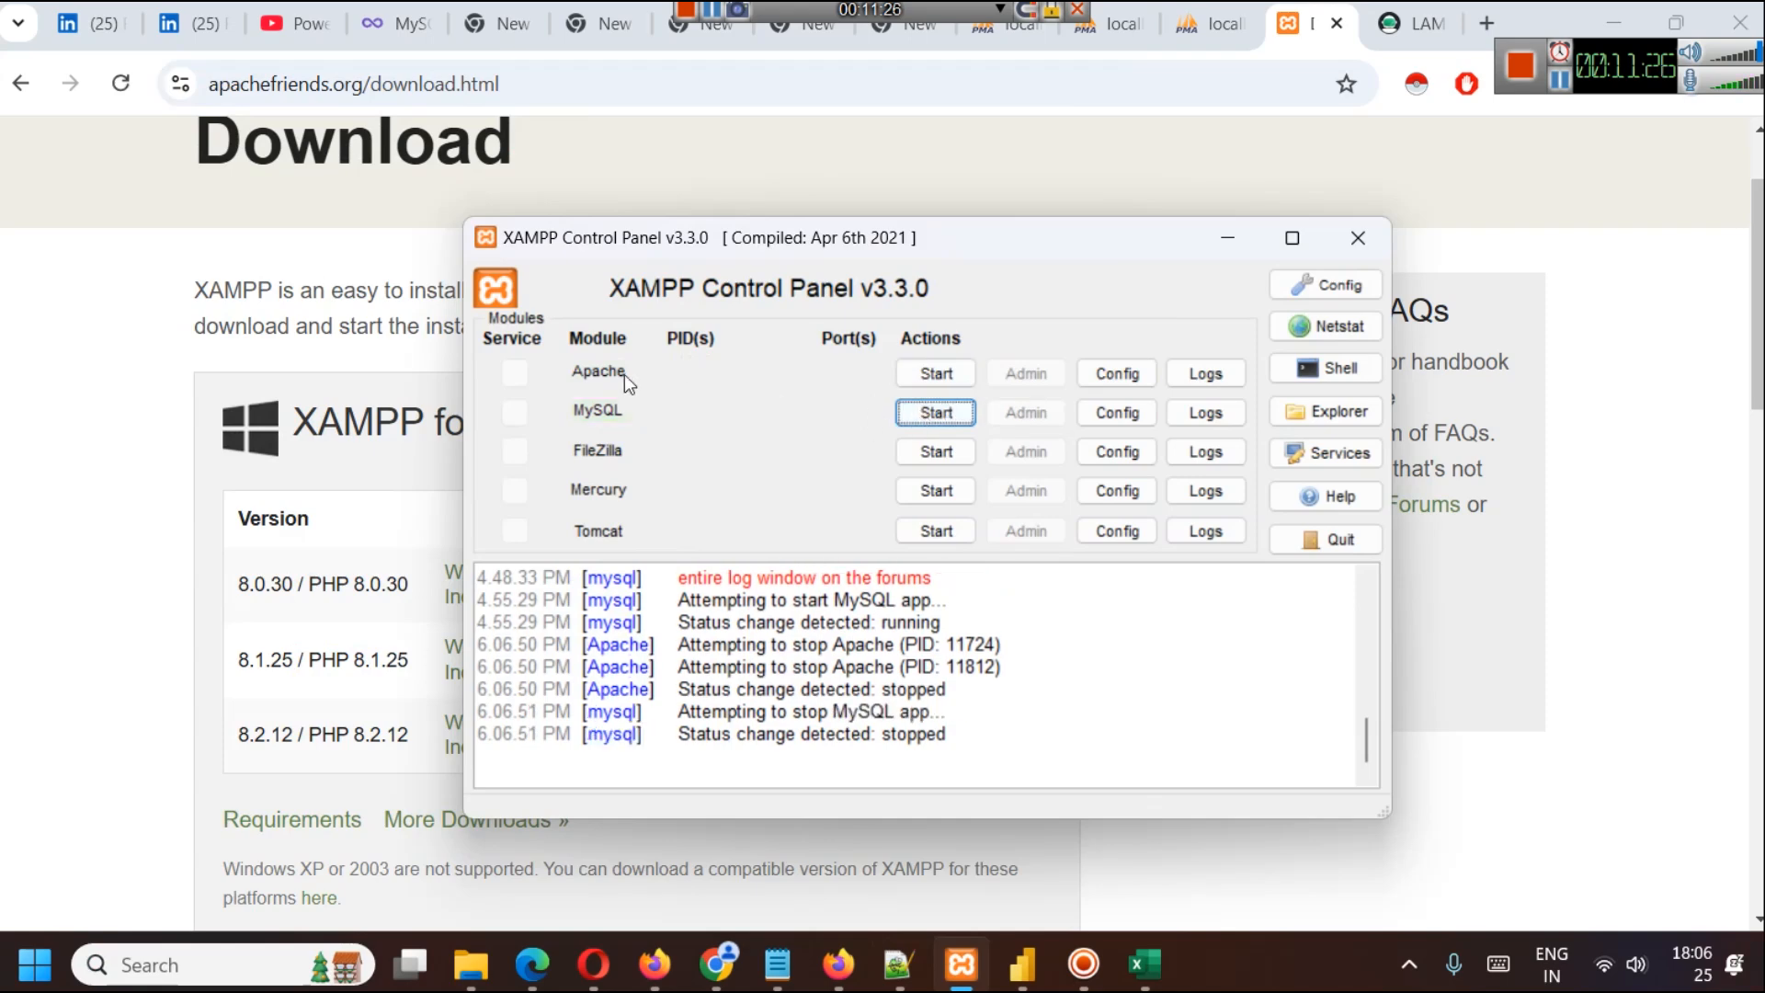
left_click(943, 372)
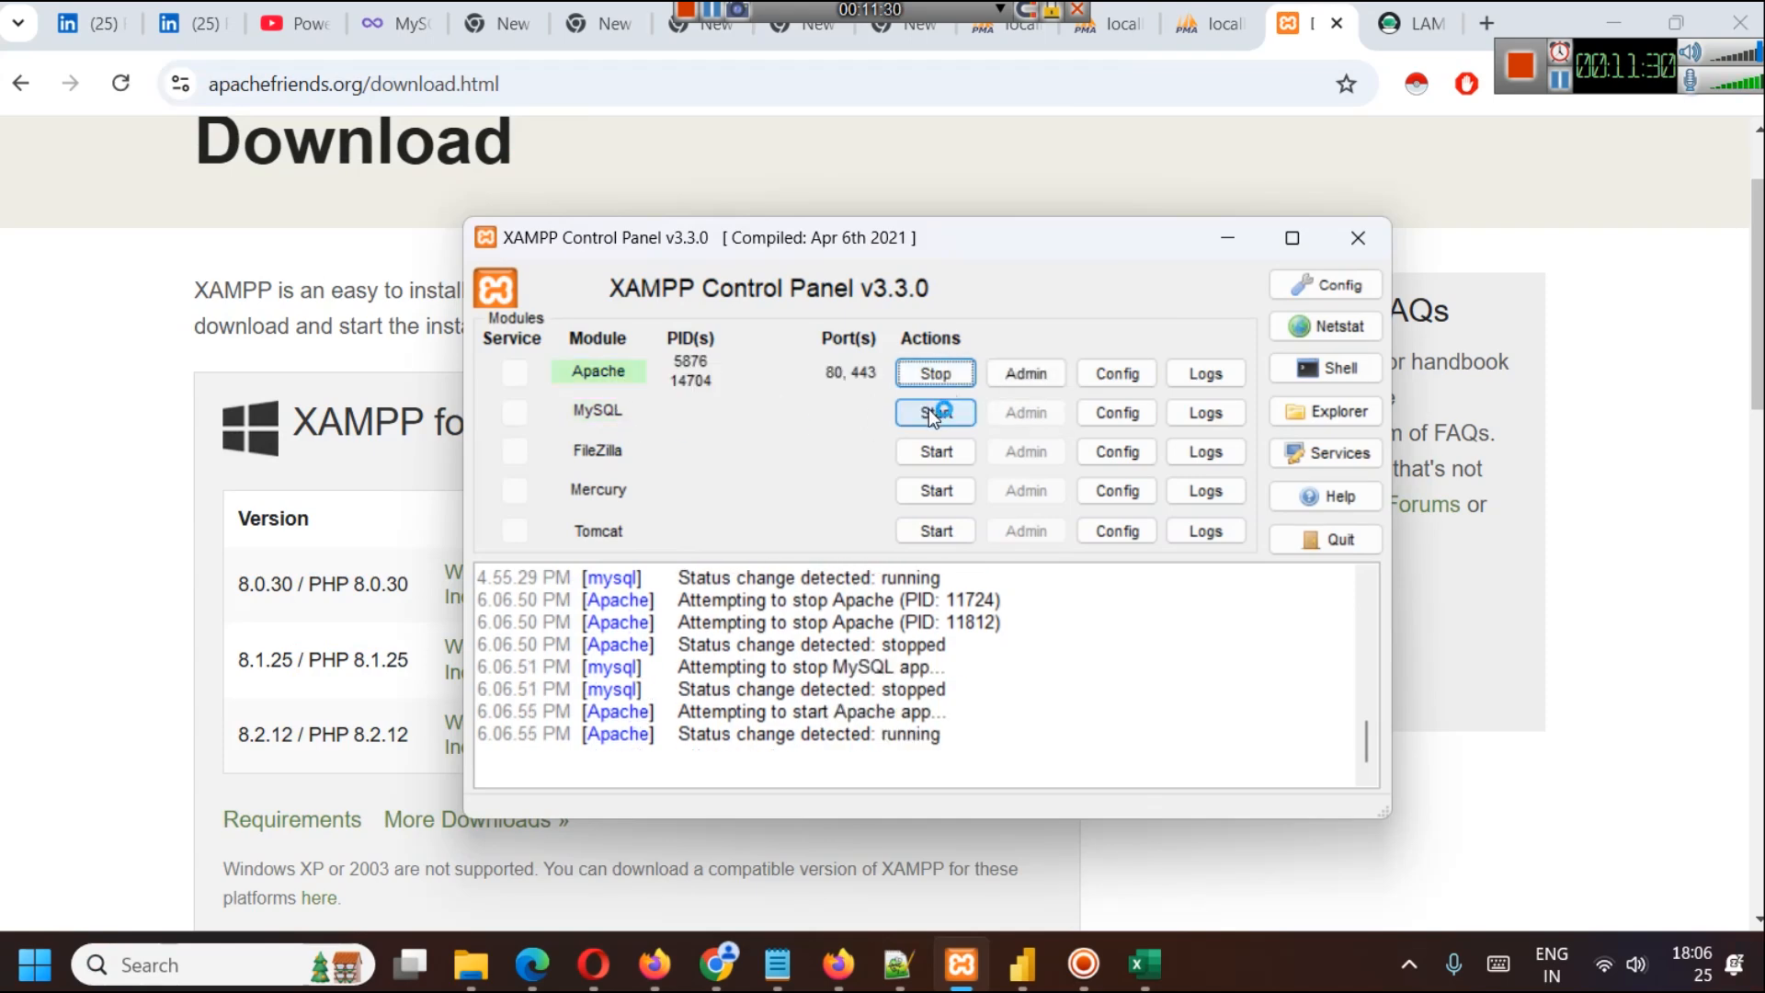
left_click(928, 410)
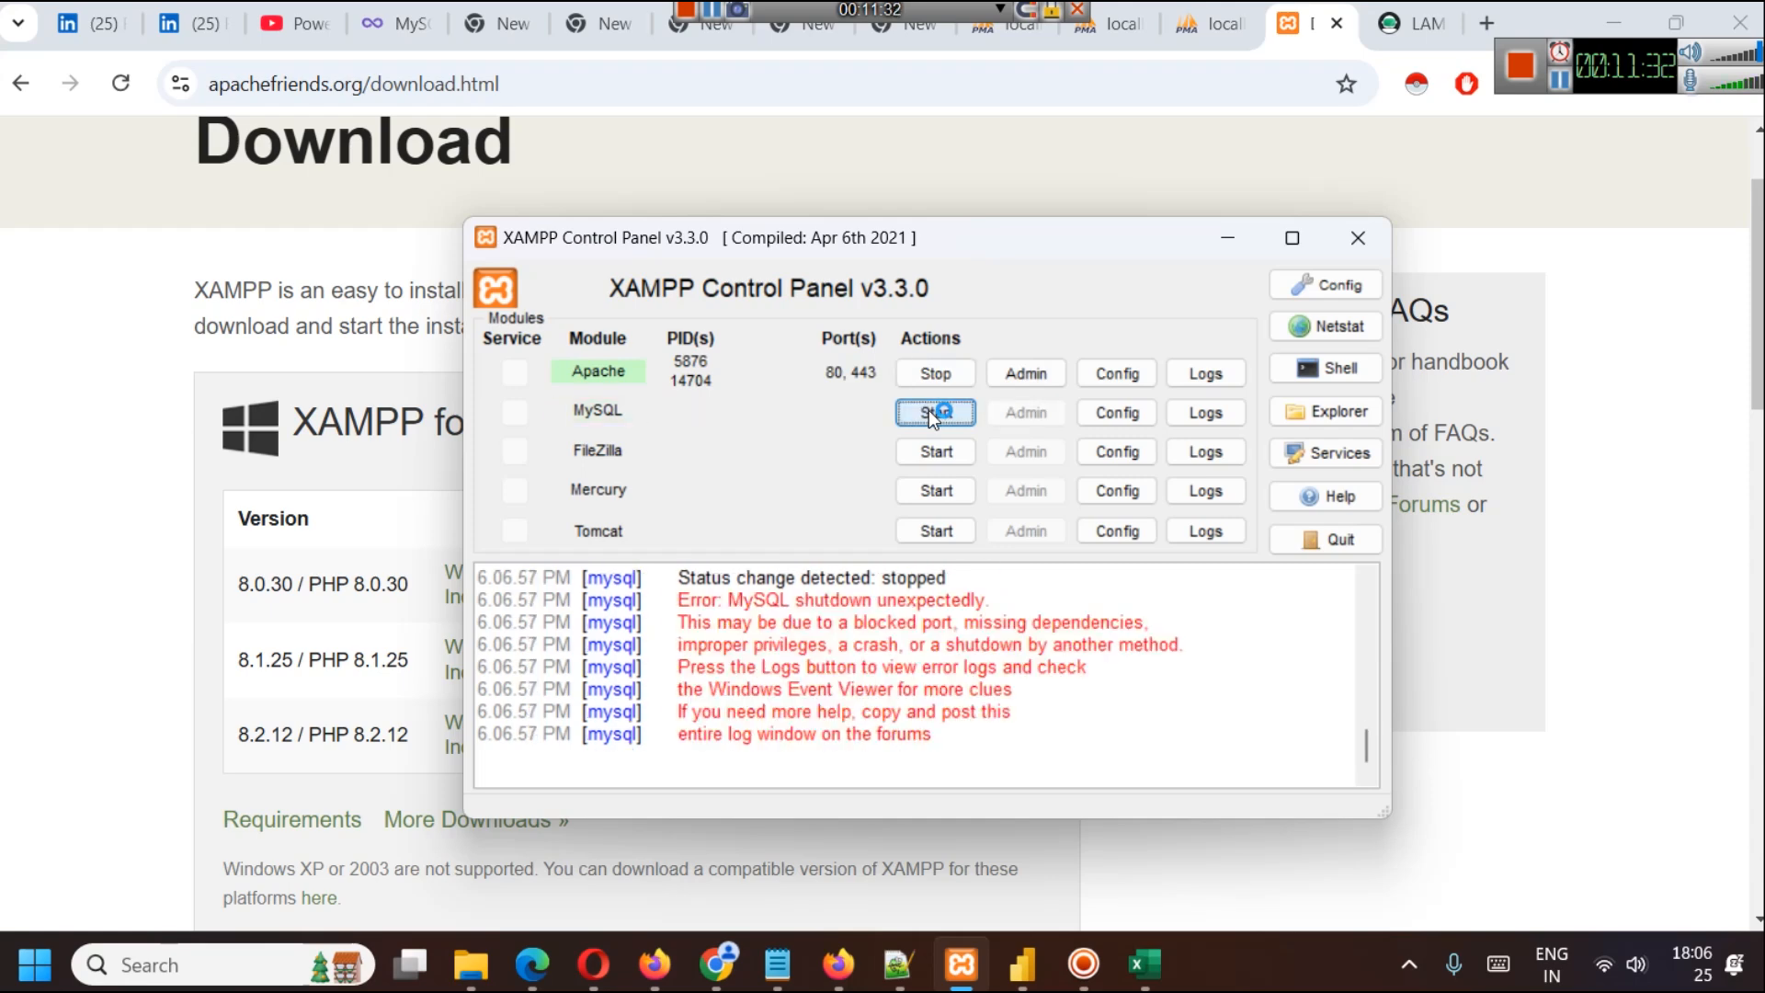
left_click(928, 410)
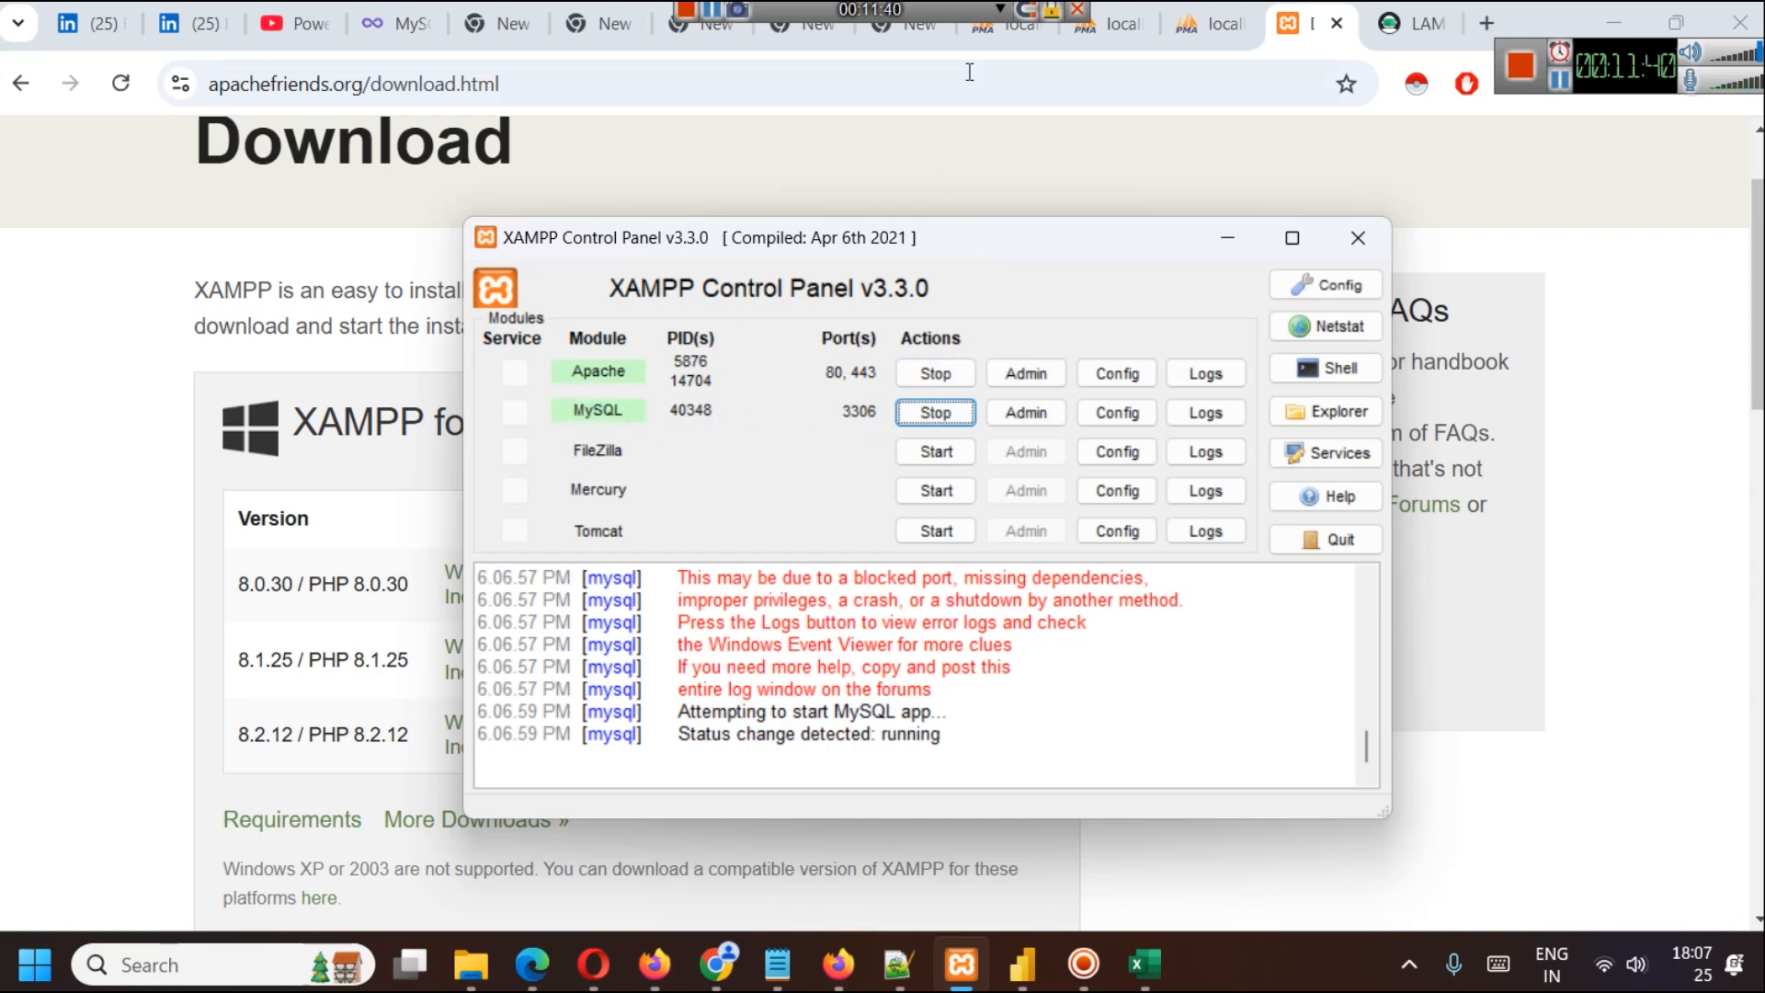
Step: Return to tradingdb's products table in phpMyAdmin and enlarge the page to examine the server address, hiding the navigation panel
left_click(989, 35)
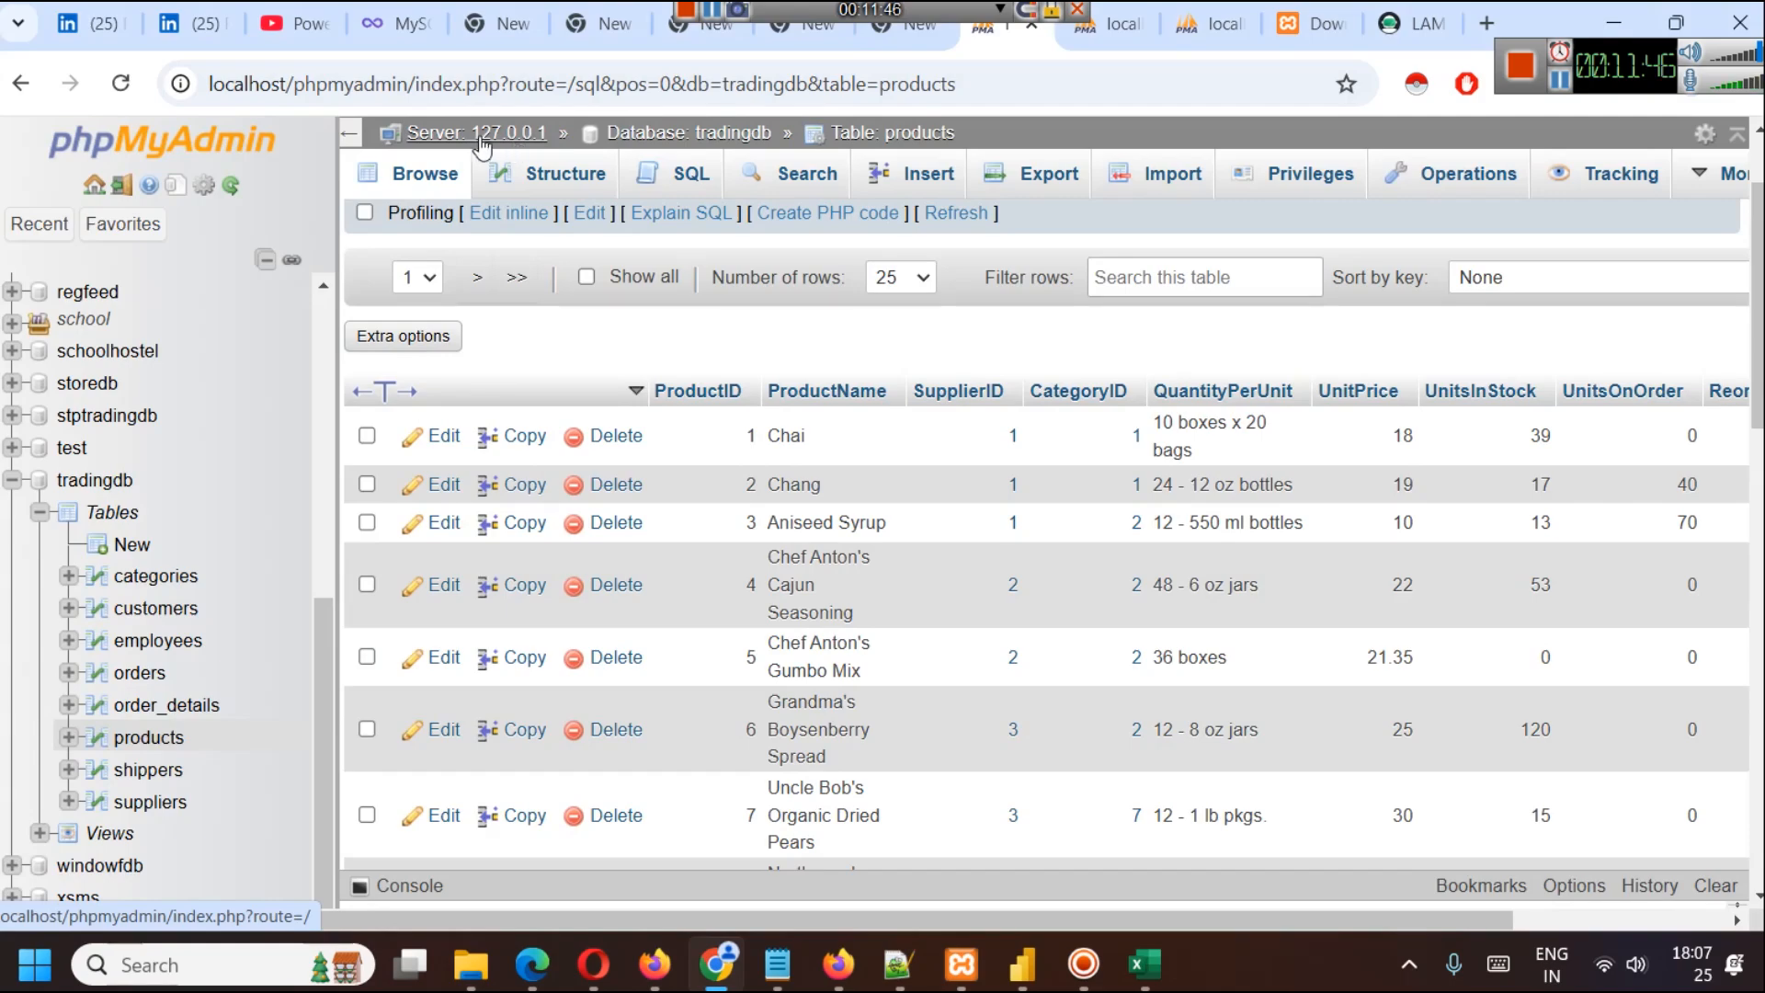
scroll(728, 349, "up", 5)
scroll(729, 352, "up", 1)
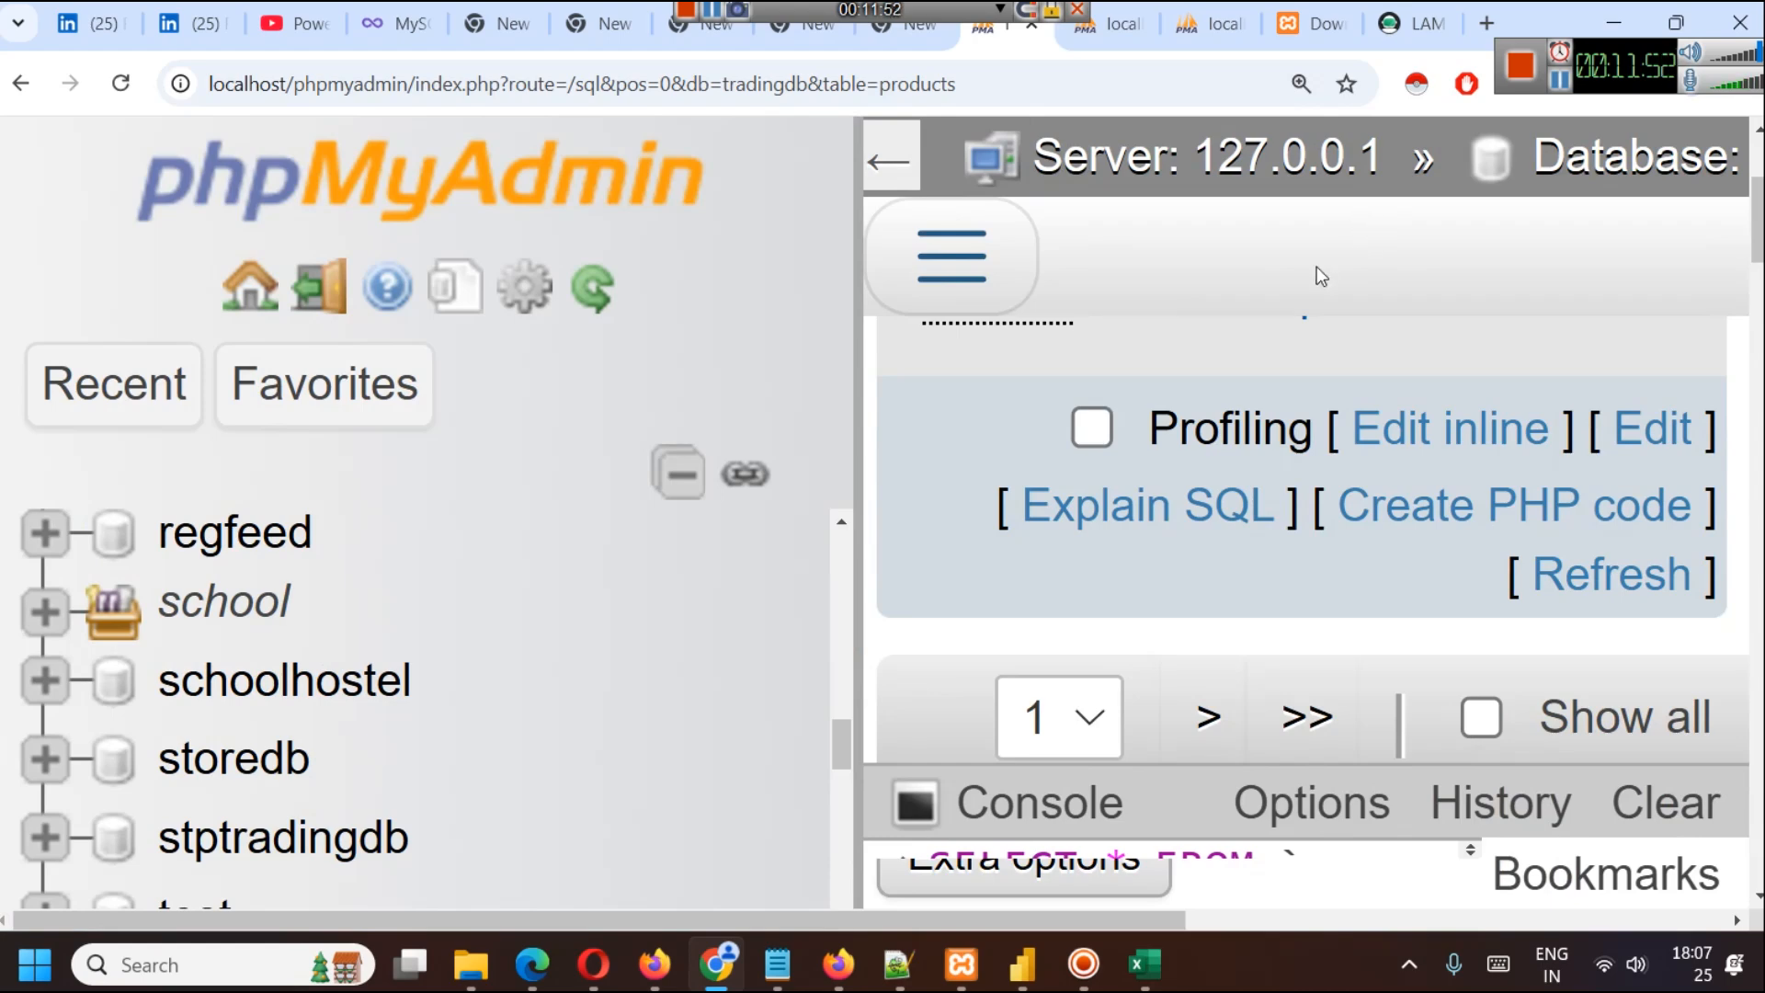
scroll(1300, 254, "down", 1)
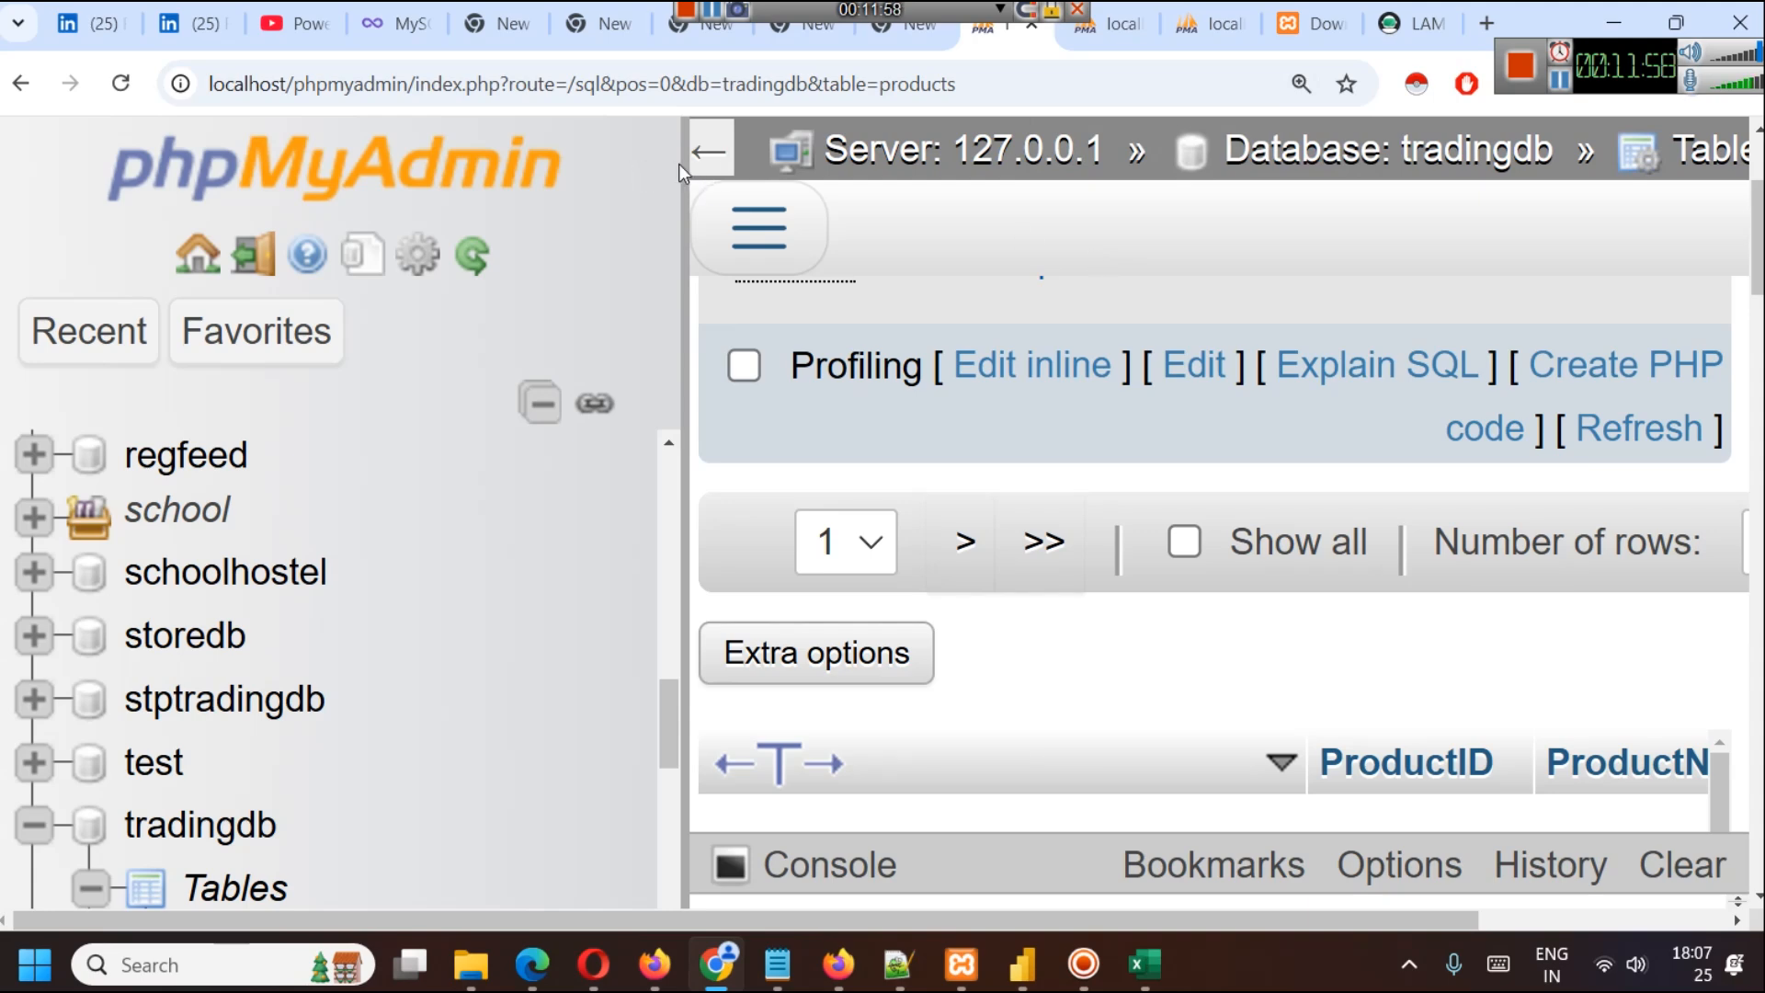
left_click_drag(683, 164, 338, 194)
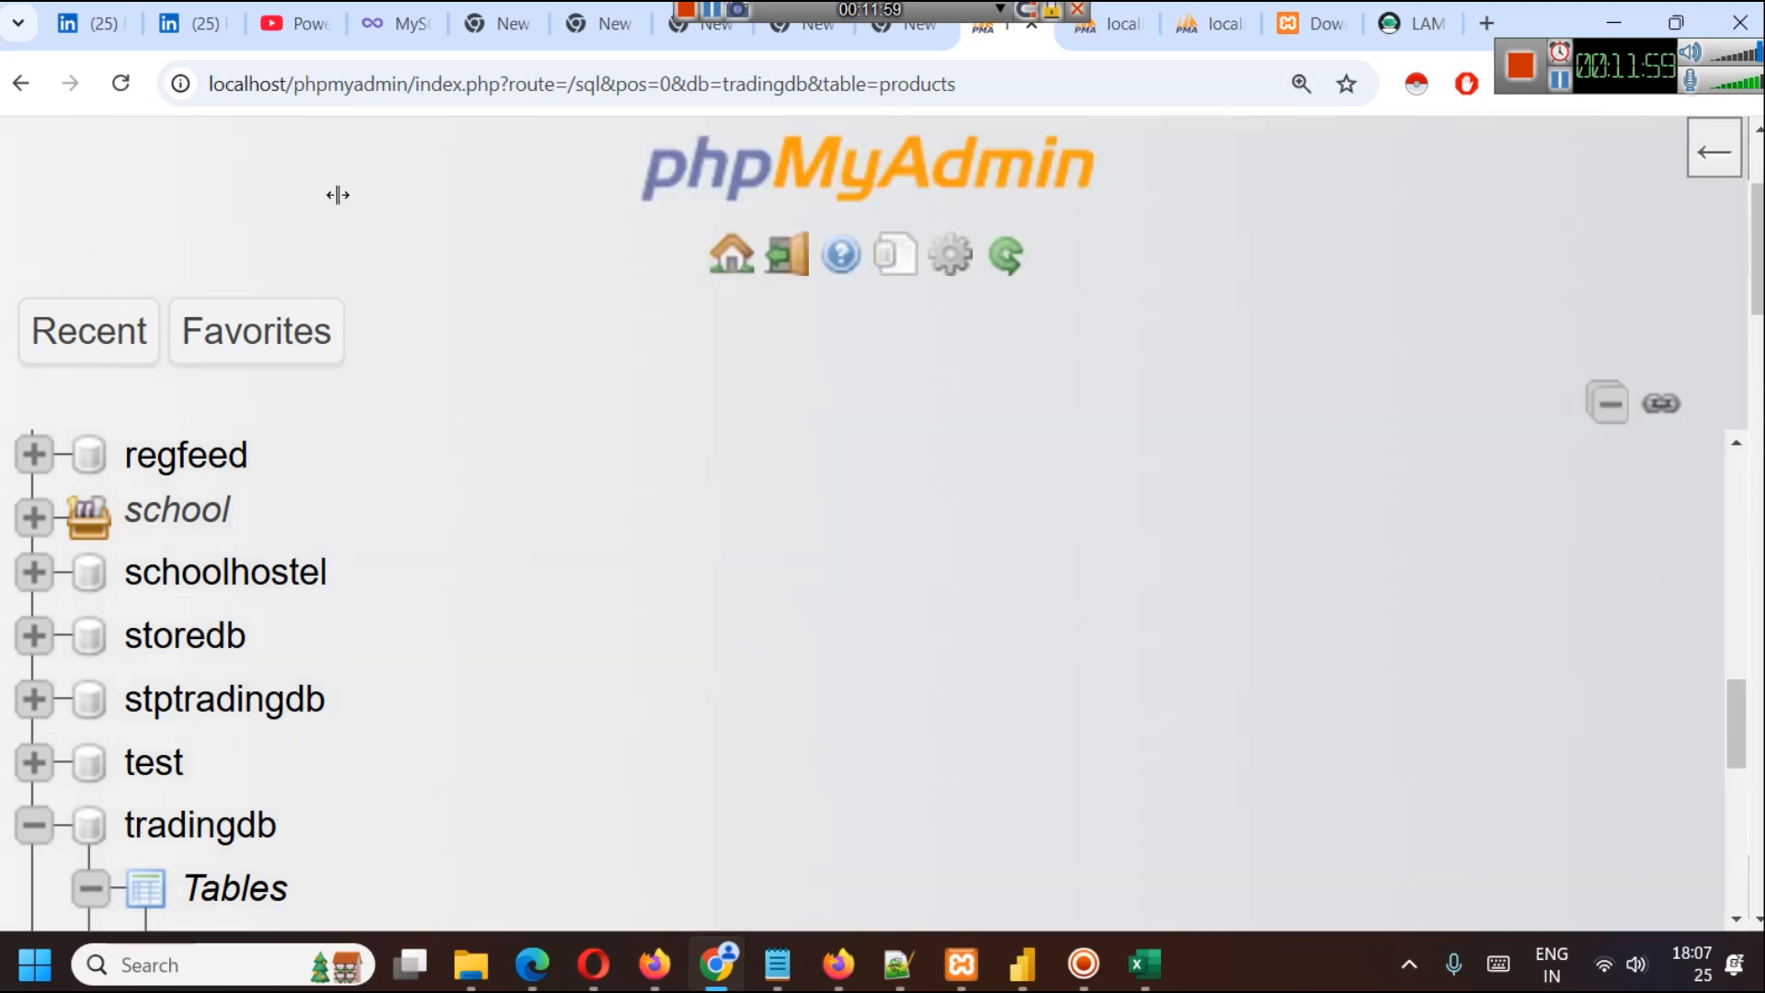
left_click(1711, 156)
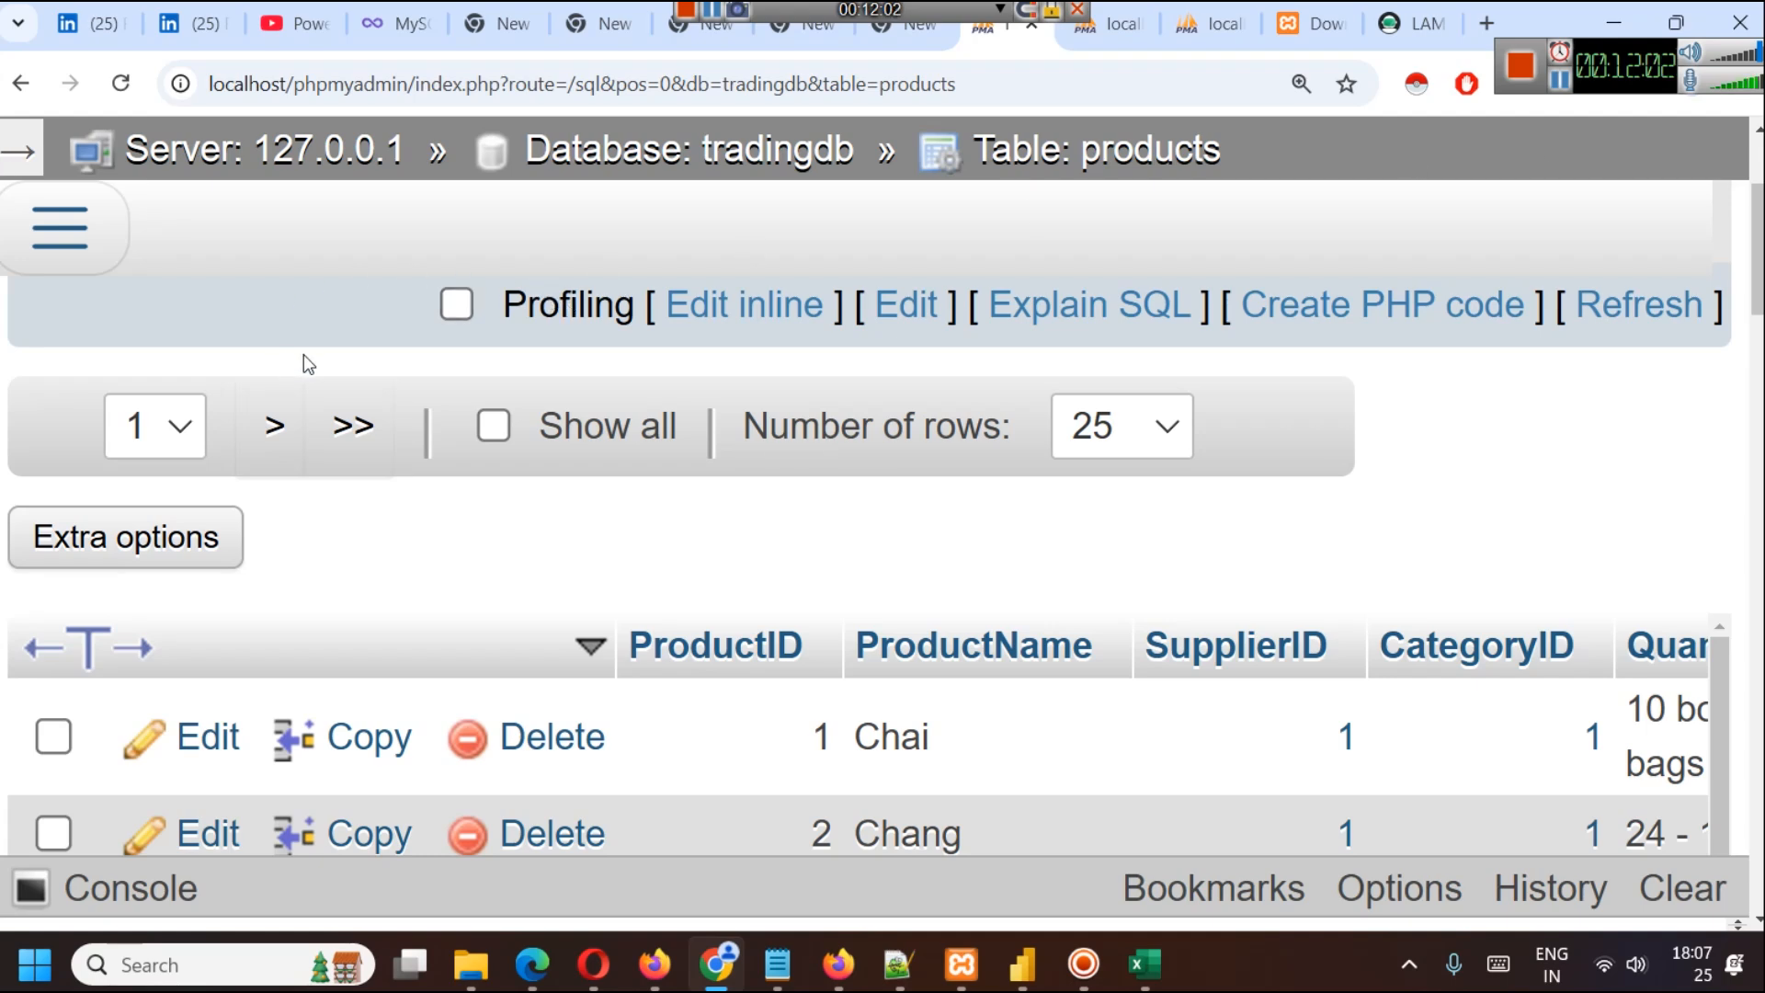
Step: Reduce the page zoom to 125% and restore the navigation panel, narrowed to make room for the products table
key("ctrl+minus")
key("ctrl+minus")
key("ctrl+minus")
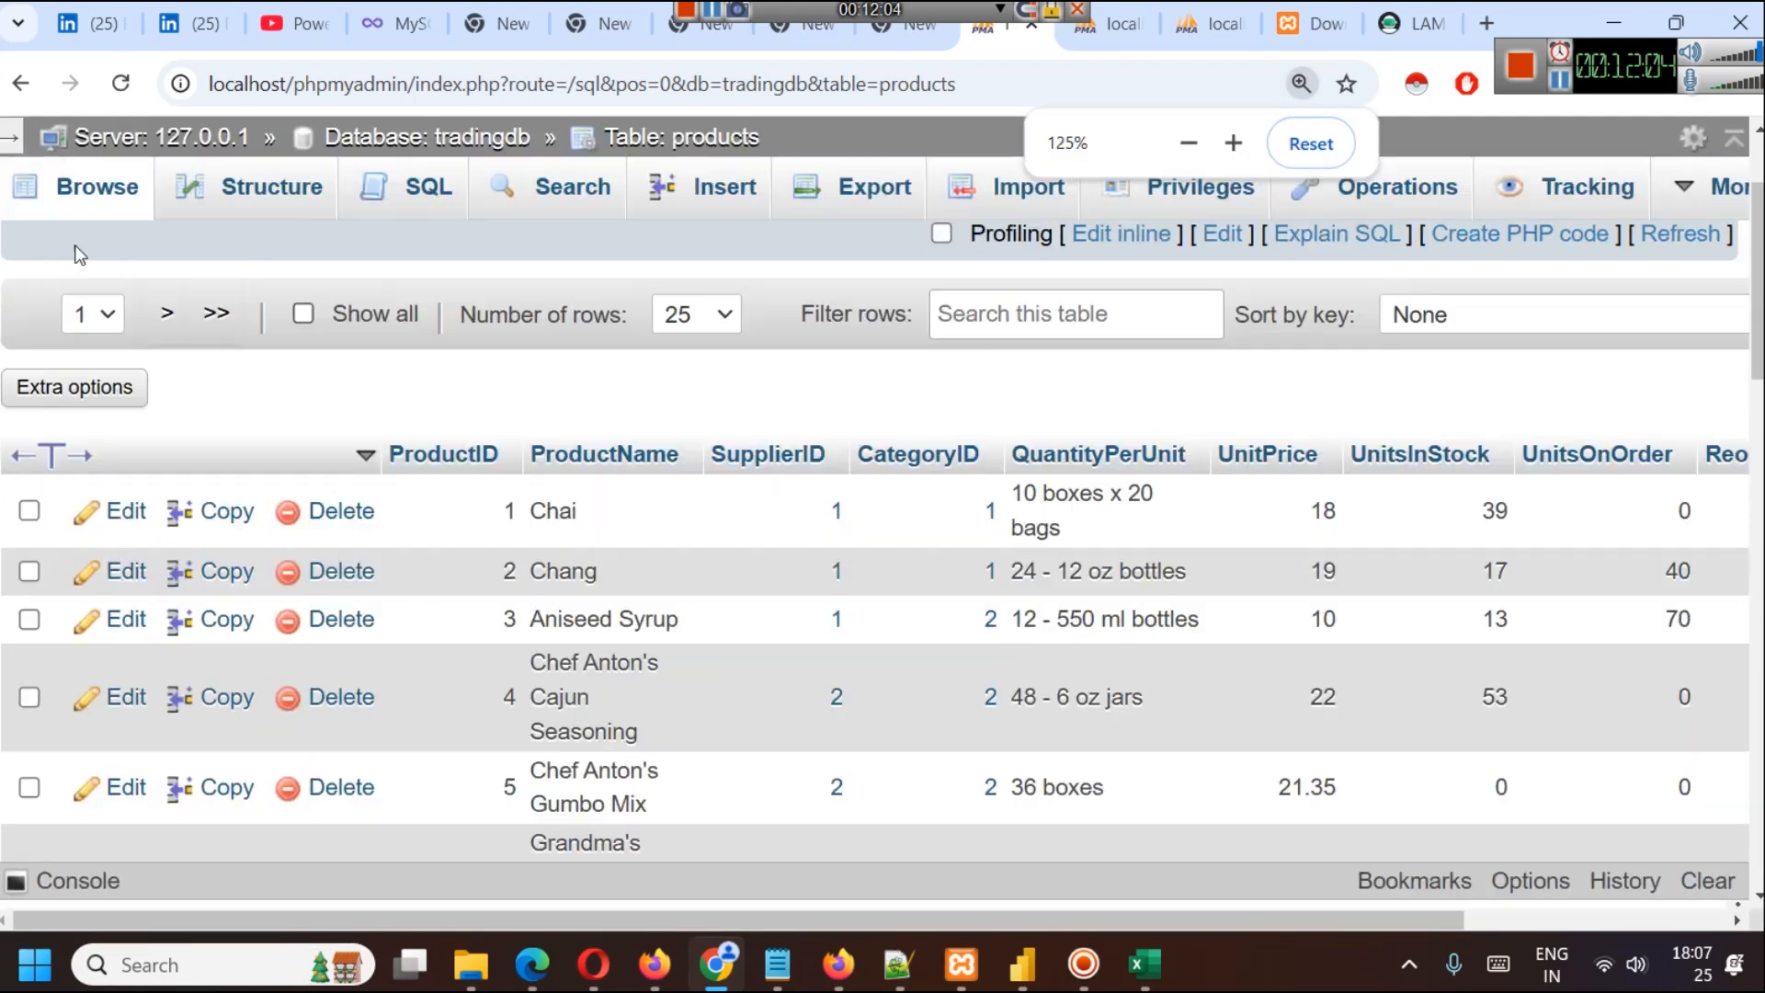
left_click(8, 143)
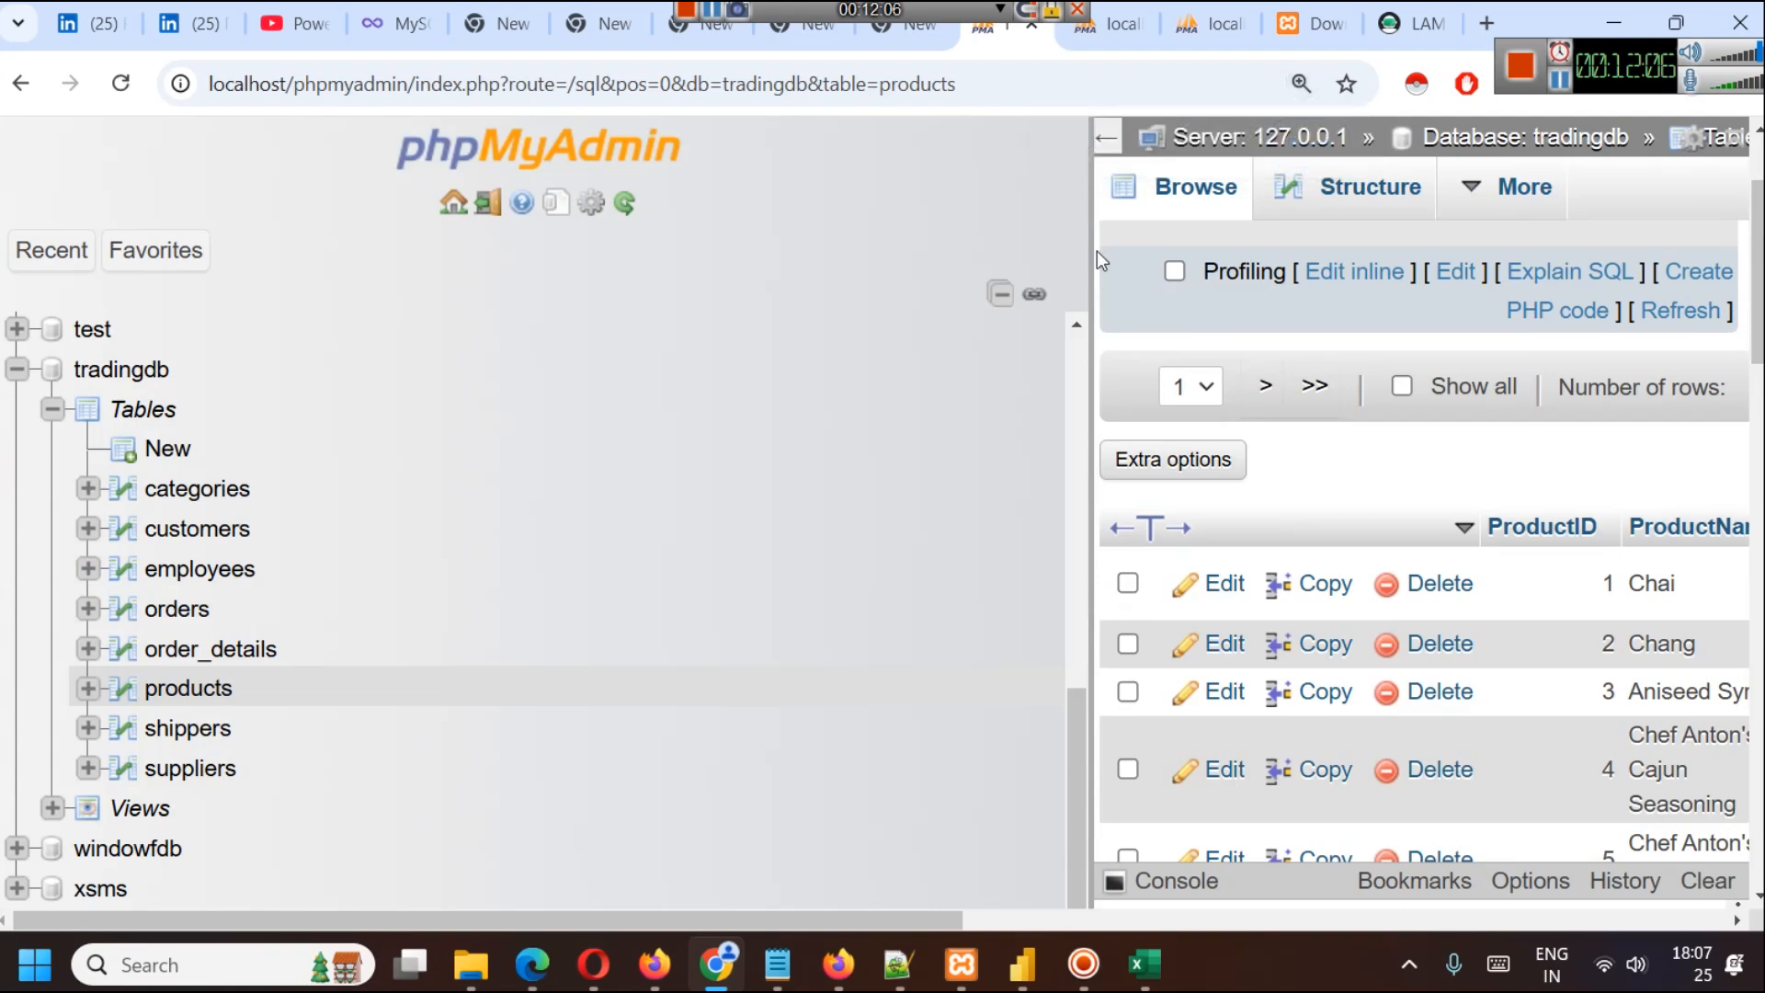
left_click_drag(1087, 236, 476, 232)
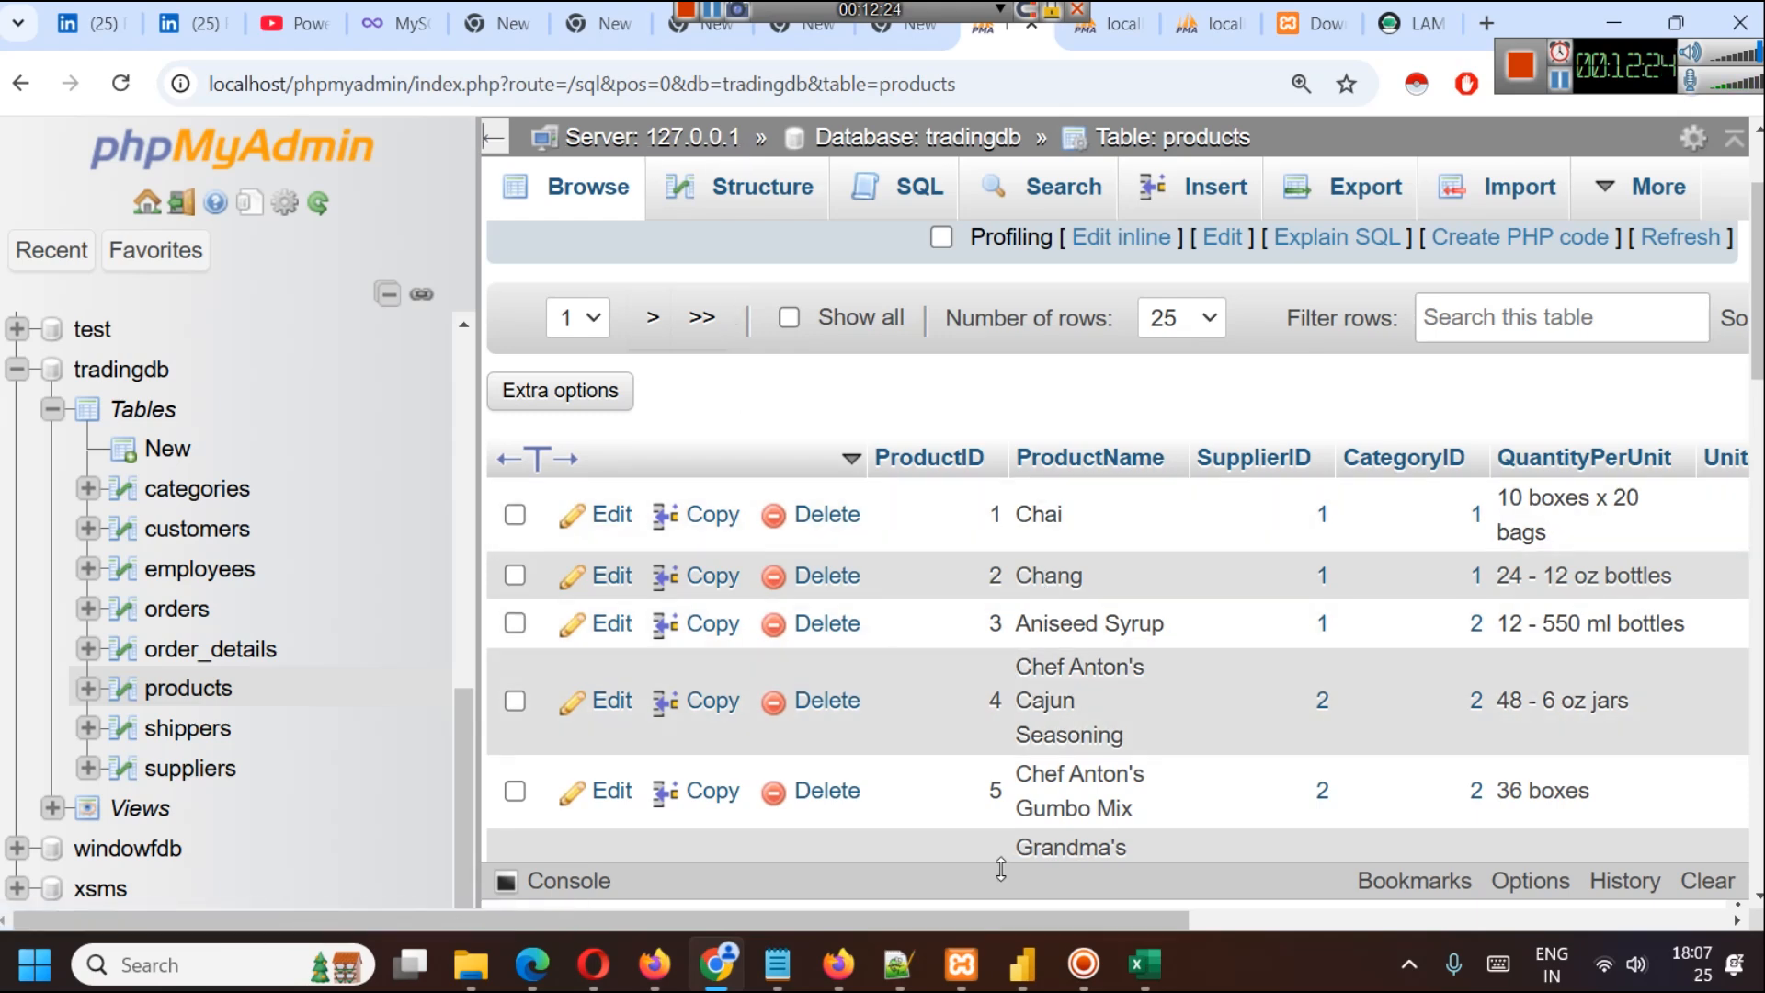
Step: Switch to Notepad and add the line "Local Host of XAMPP - 127.0.0.1" below the RDBMS note
mouse_move(778, 964)
left_click(1198, 808)
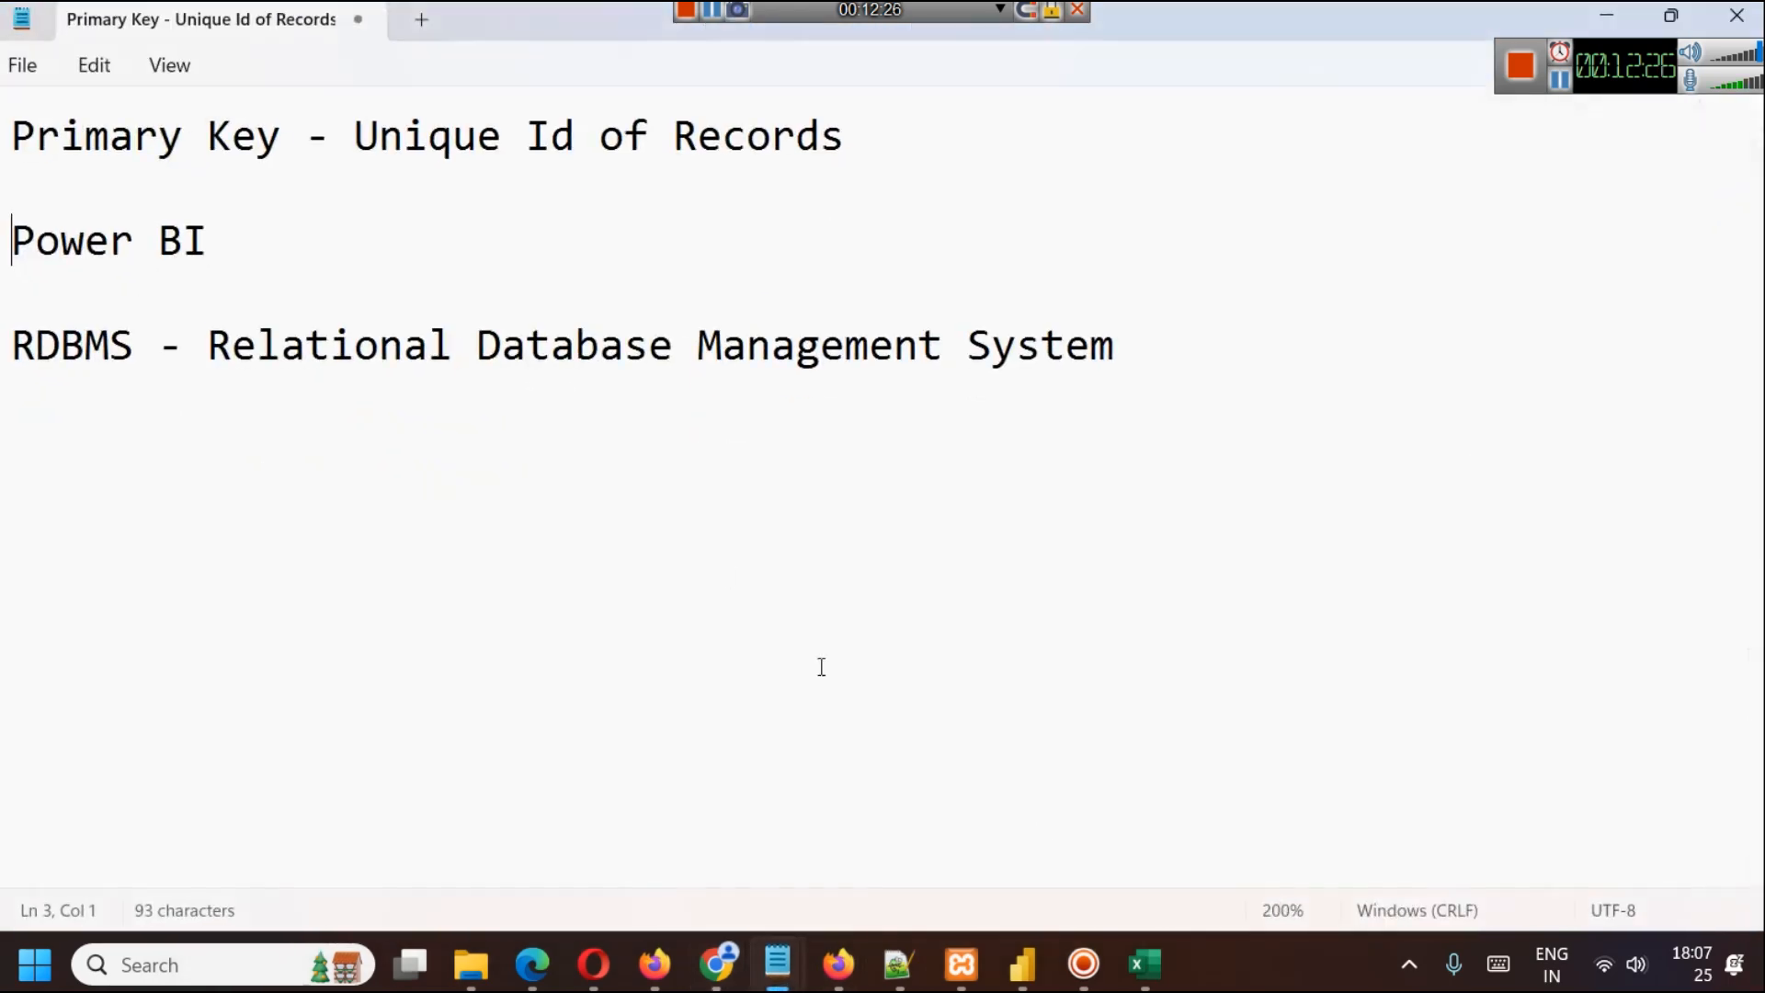
left_click(1250, 533)
key("Return")
key("Return")
type("Local P")
key("BackSpace")
type("Host ")
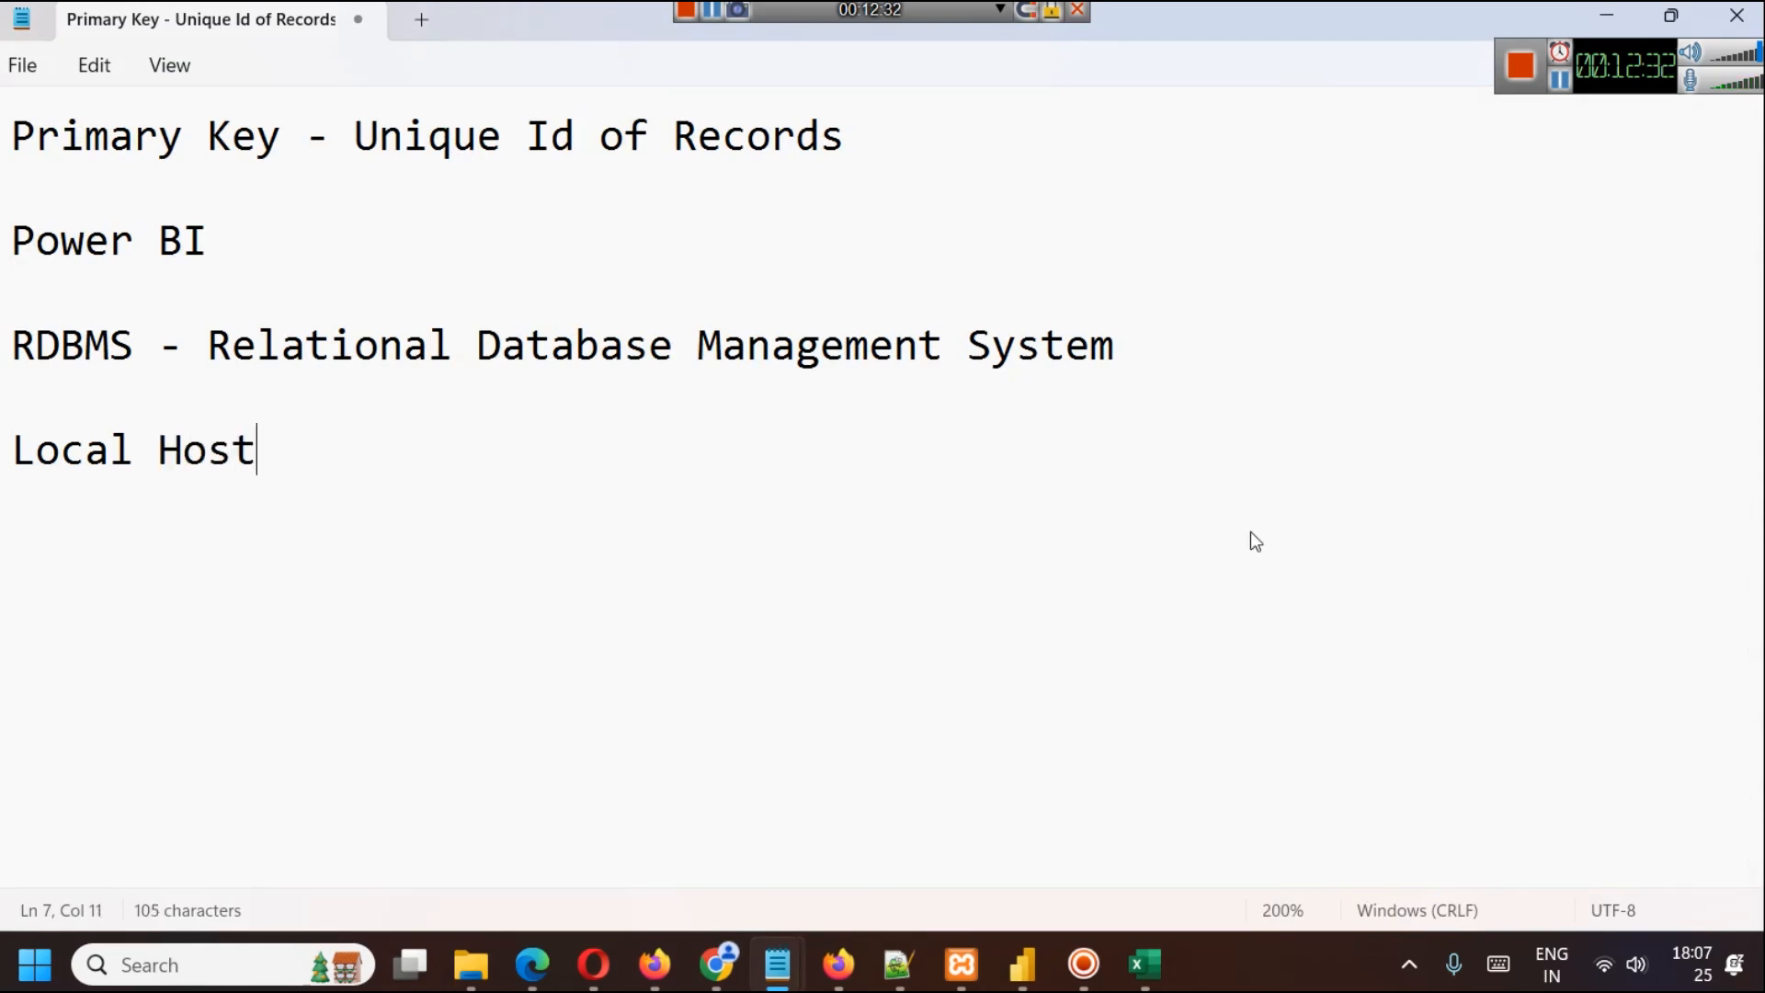
type("pf")
key("BackSpace")
key("BackSpace")
type("of ")
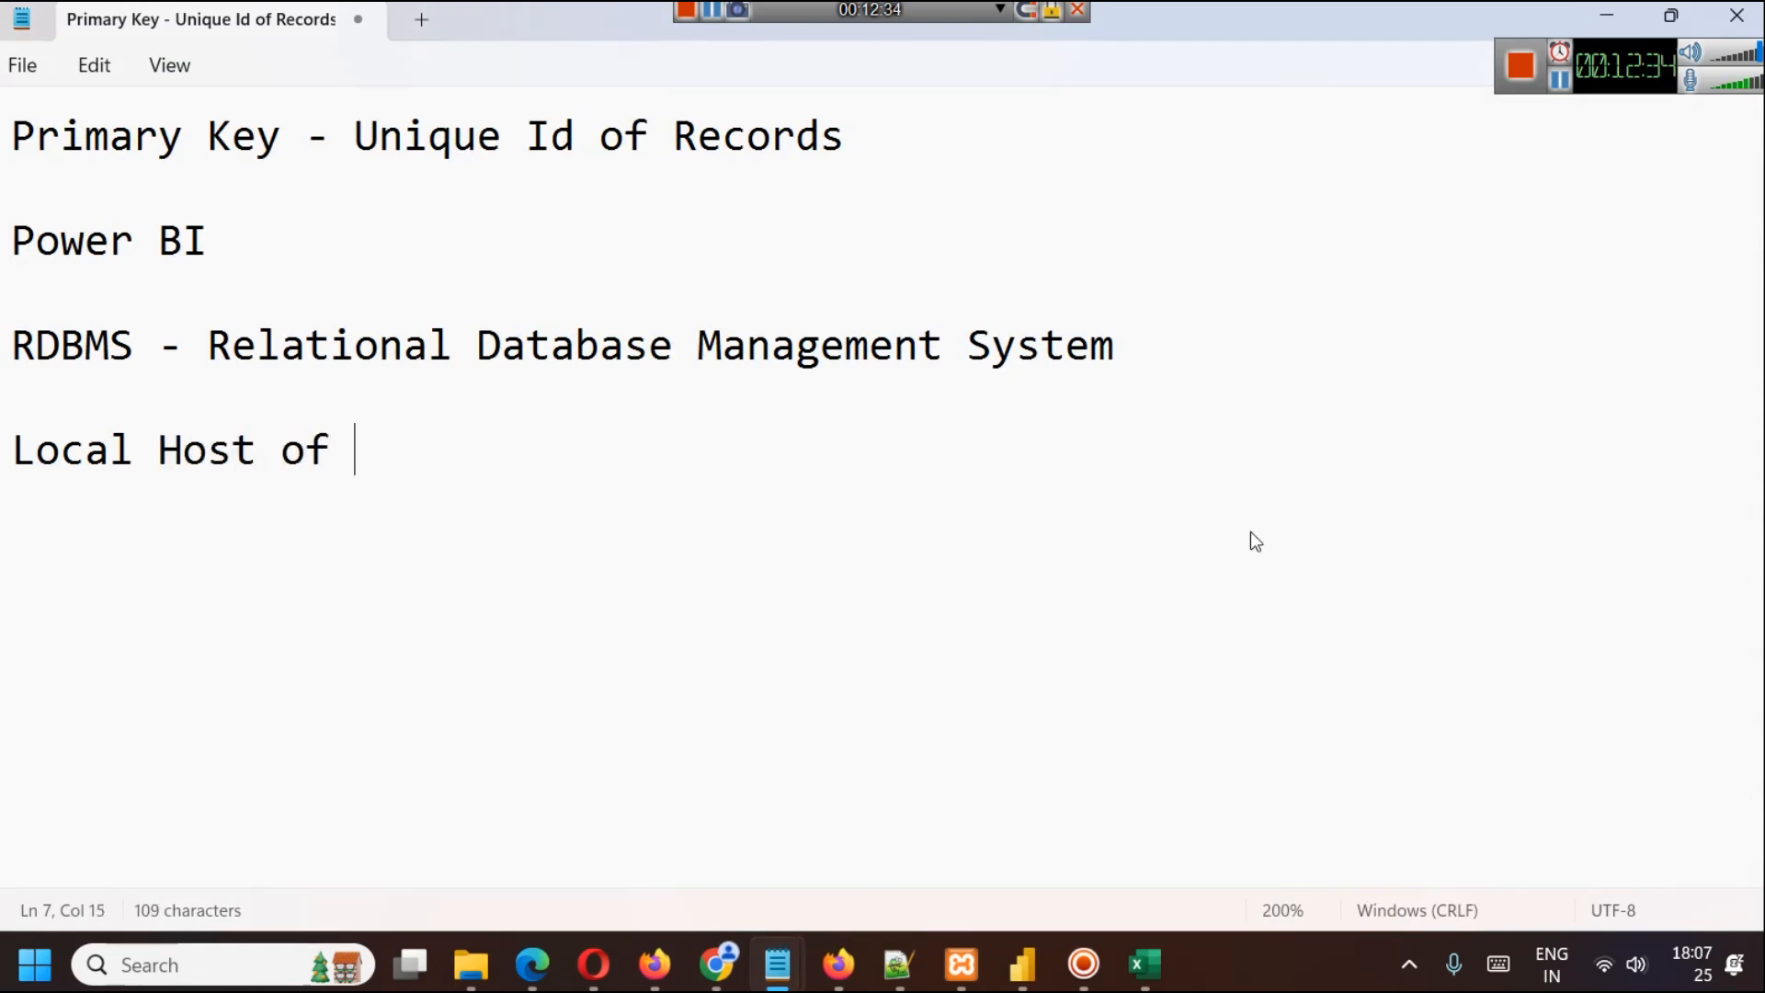
type("XAMPP ")
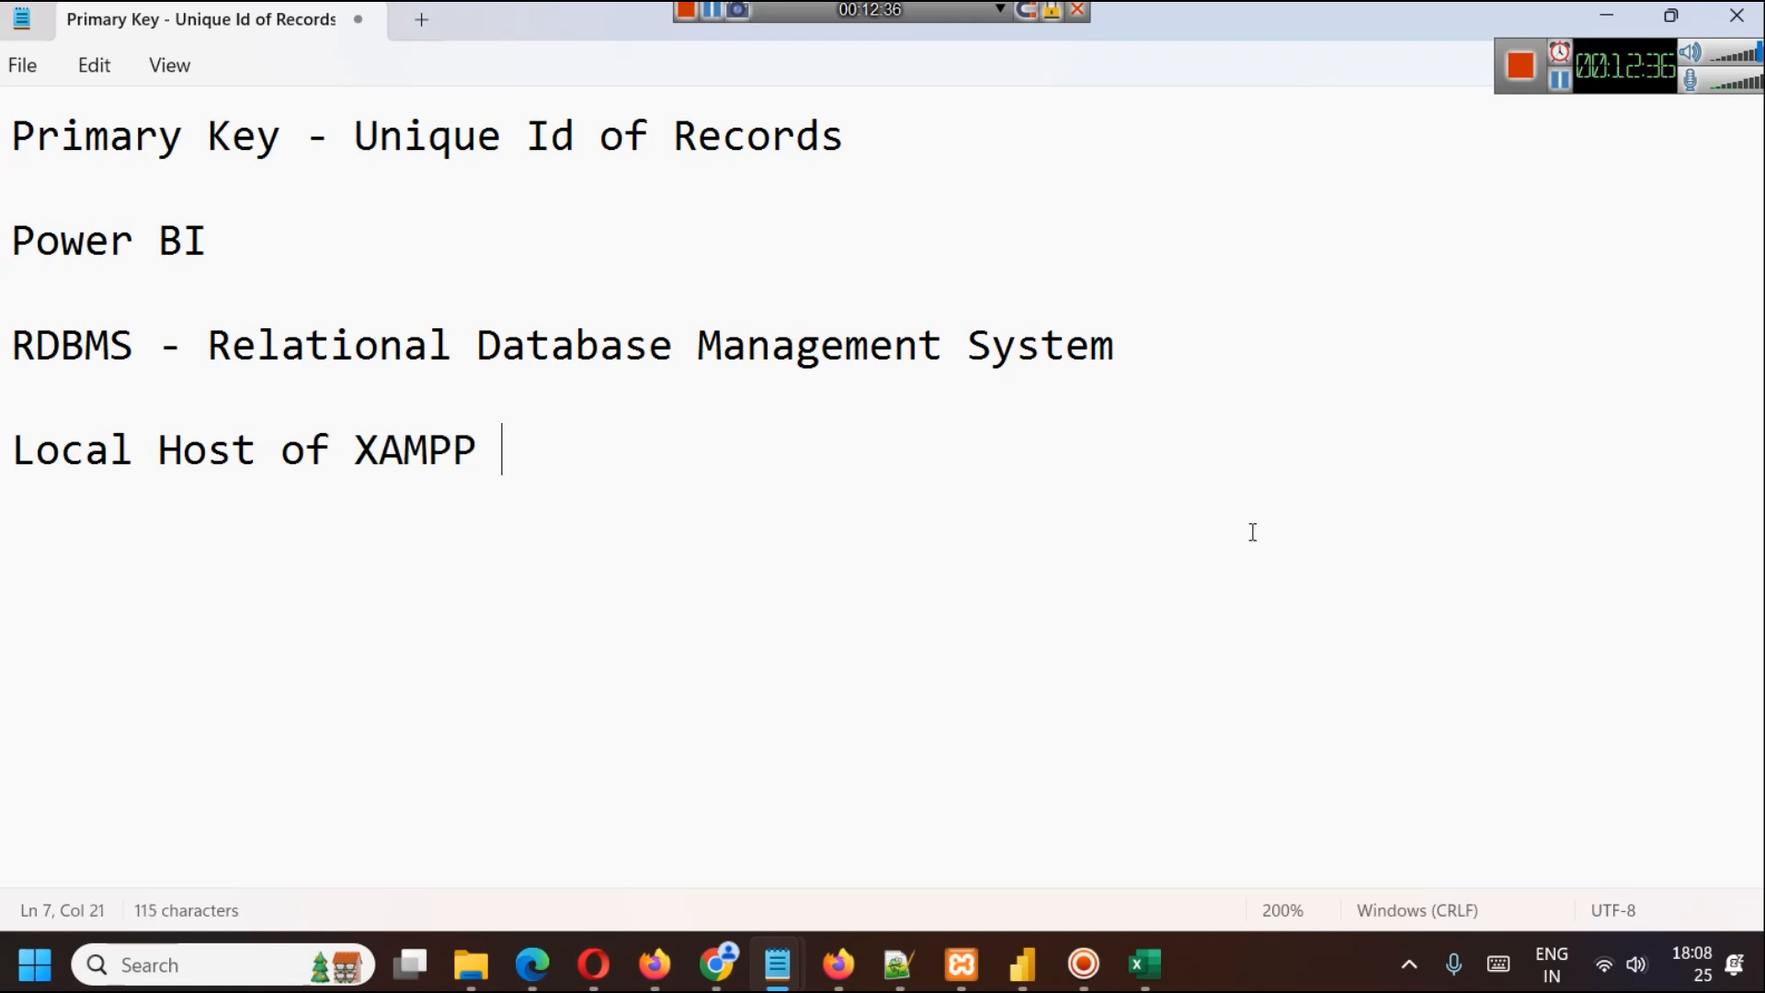
type("- 127.0")
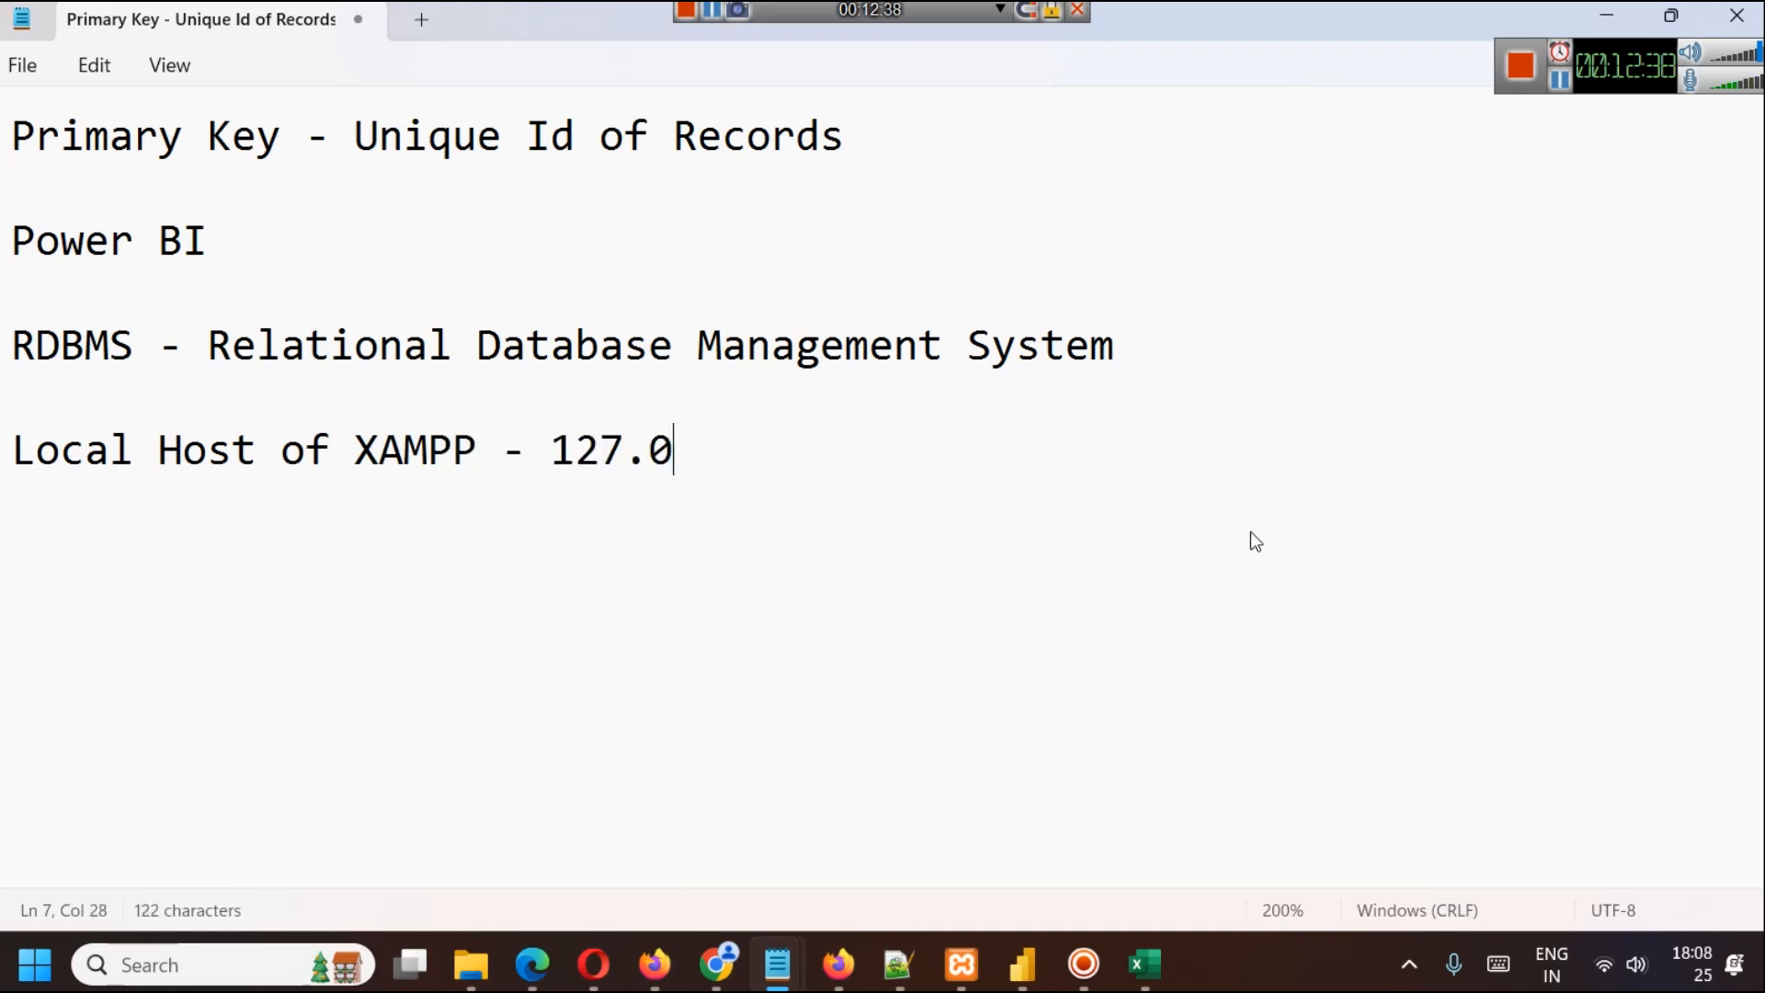
type(".0.1")
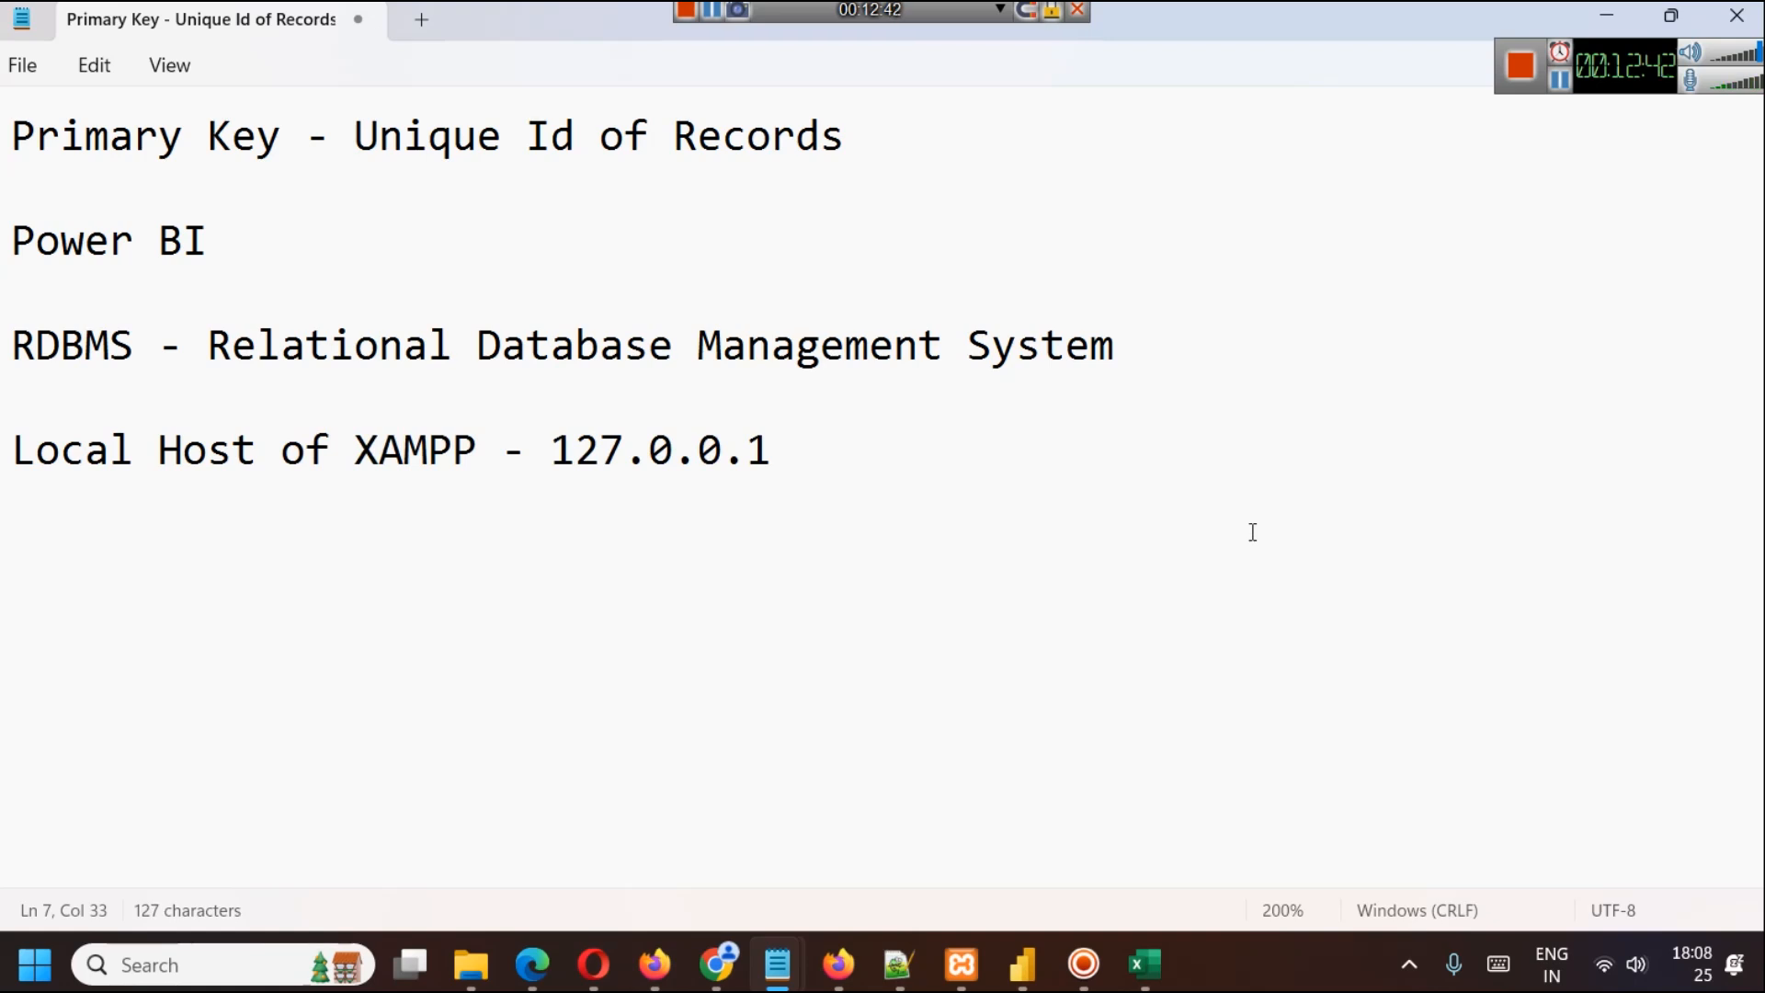
Step: Append "| localhost" to the XAMPP host line and leave a blank line below it
type("| localh")
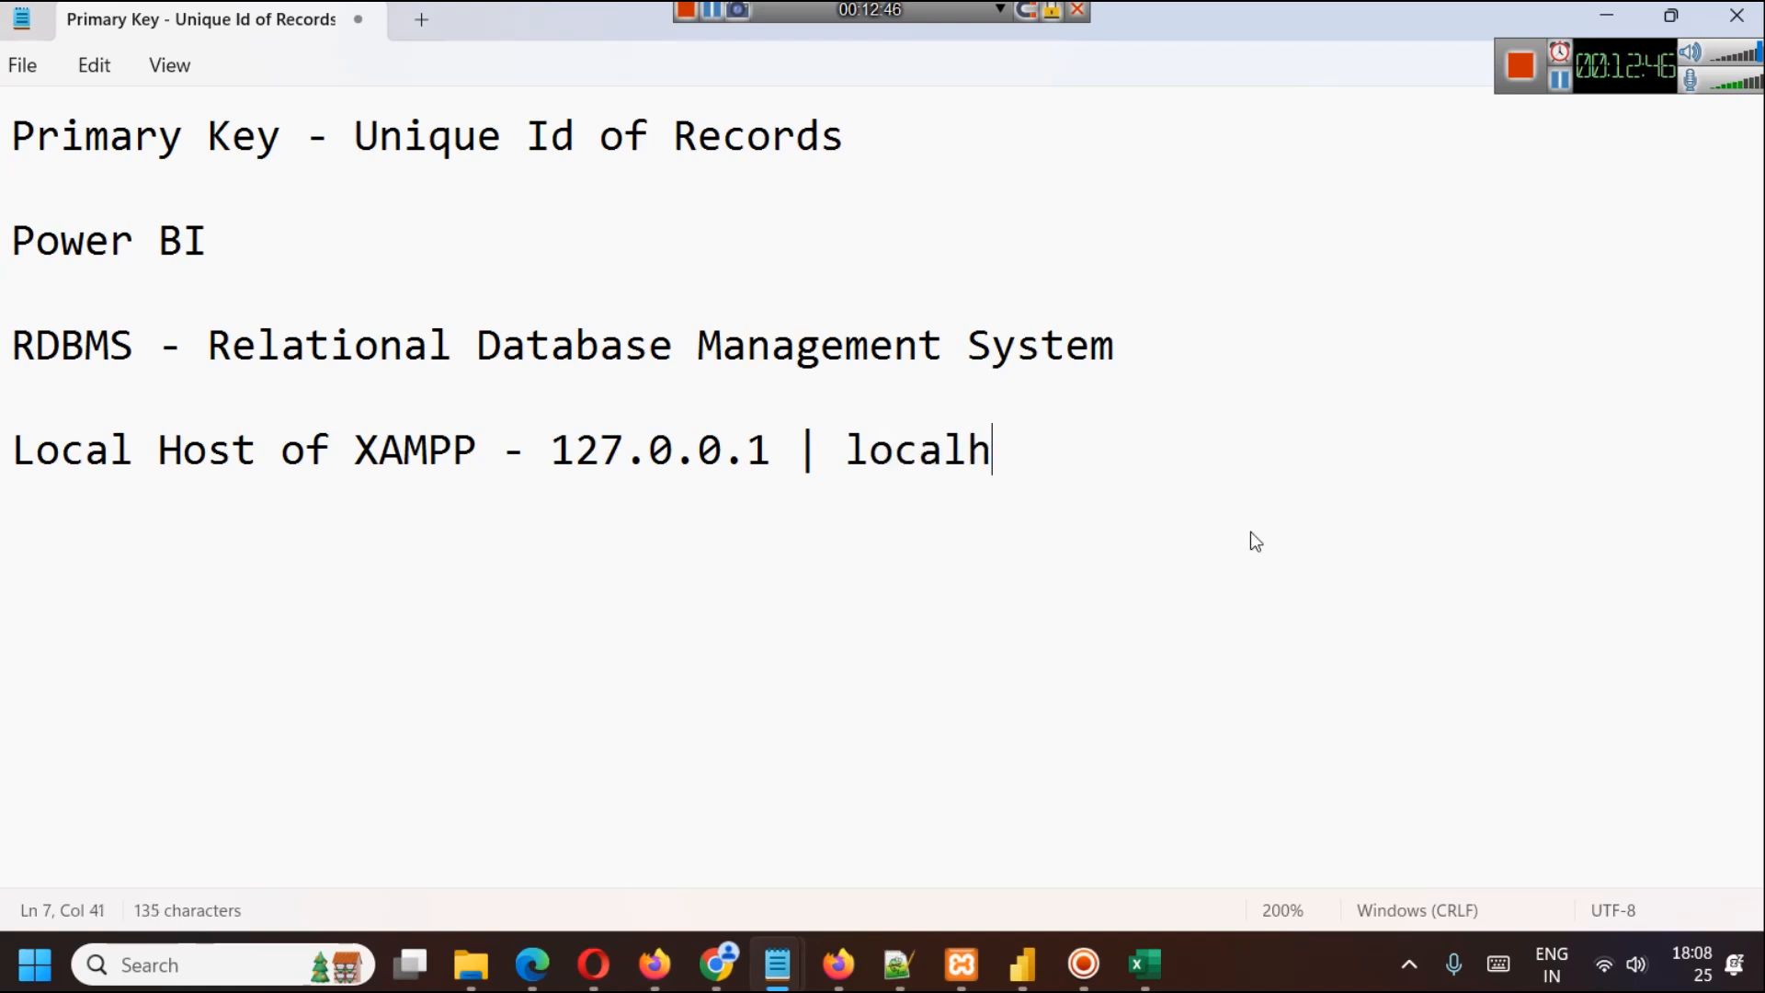
type("ost")
key("Return")
key("Return")
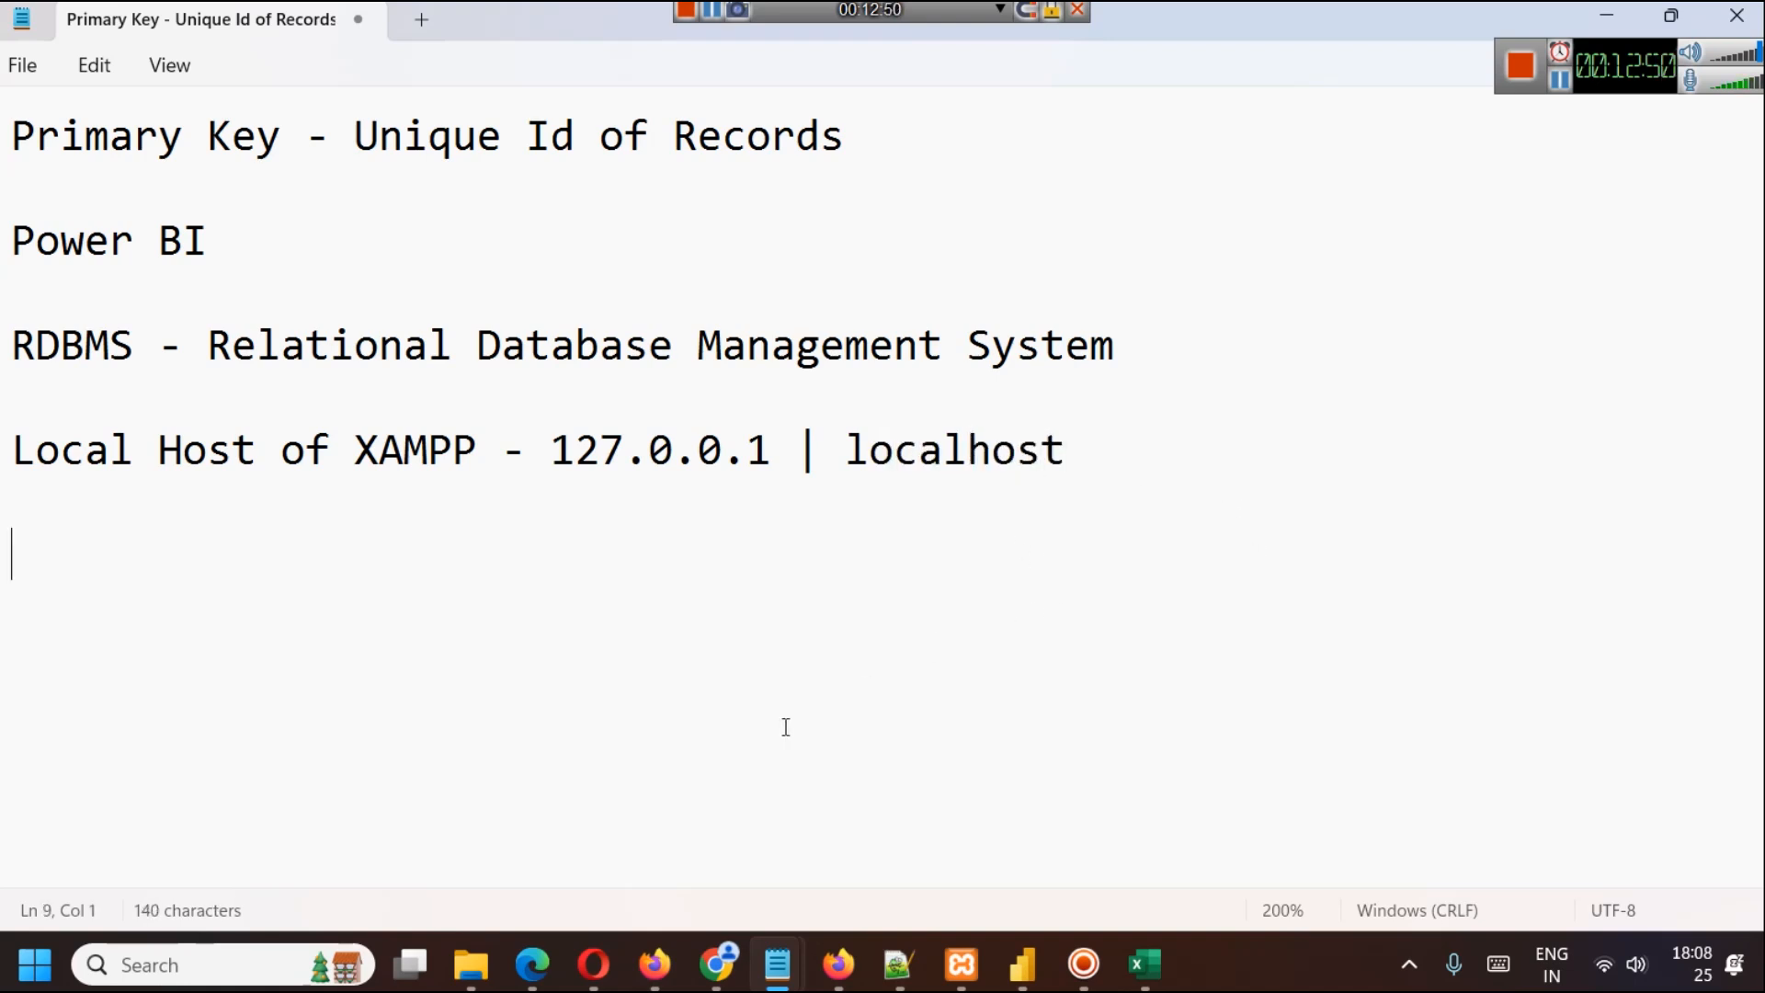
Step: Open InfinityFree's MySQL Databases page in the browser and highlight the MySQL hostname, username and database name in the connection details
mouse_move(735, 972)
left_click(713, 846)
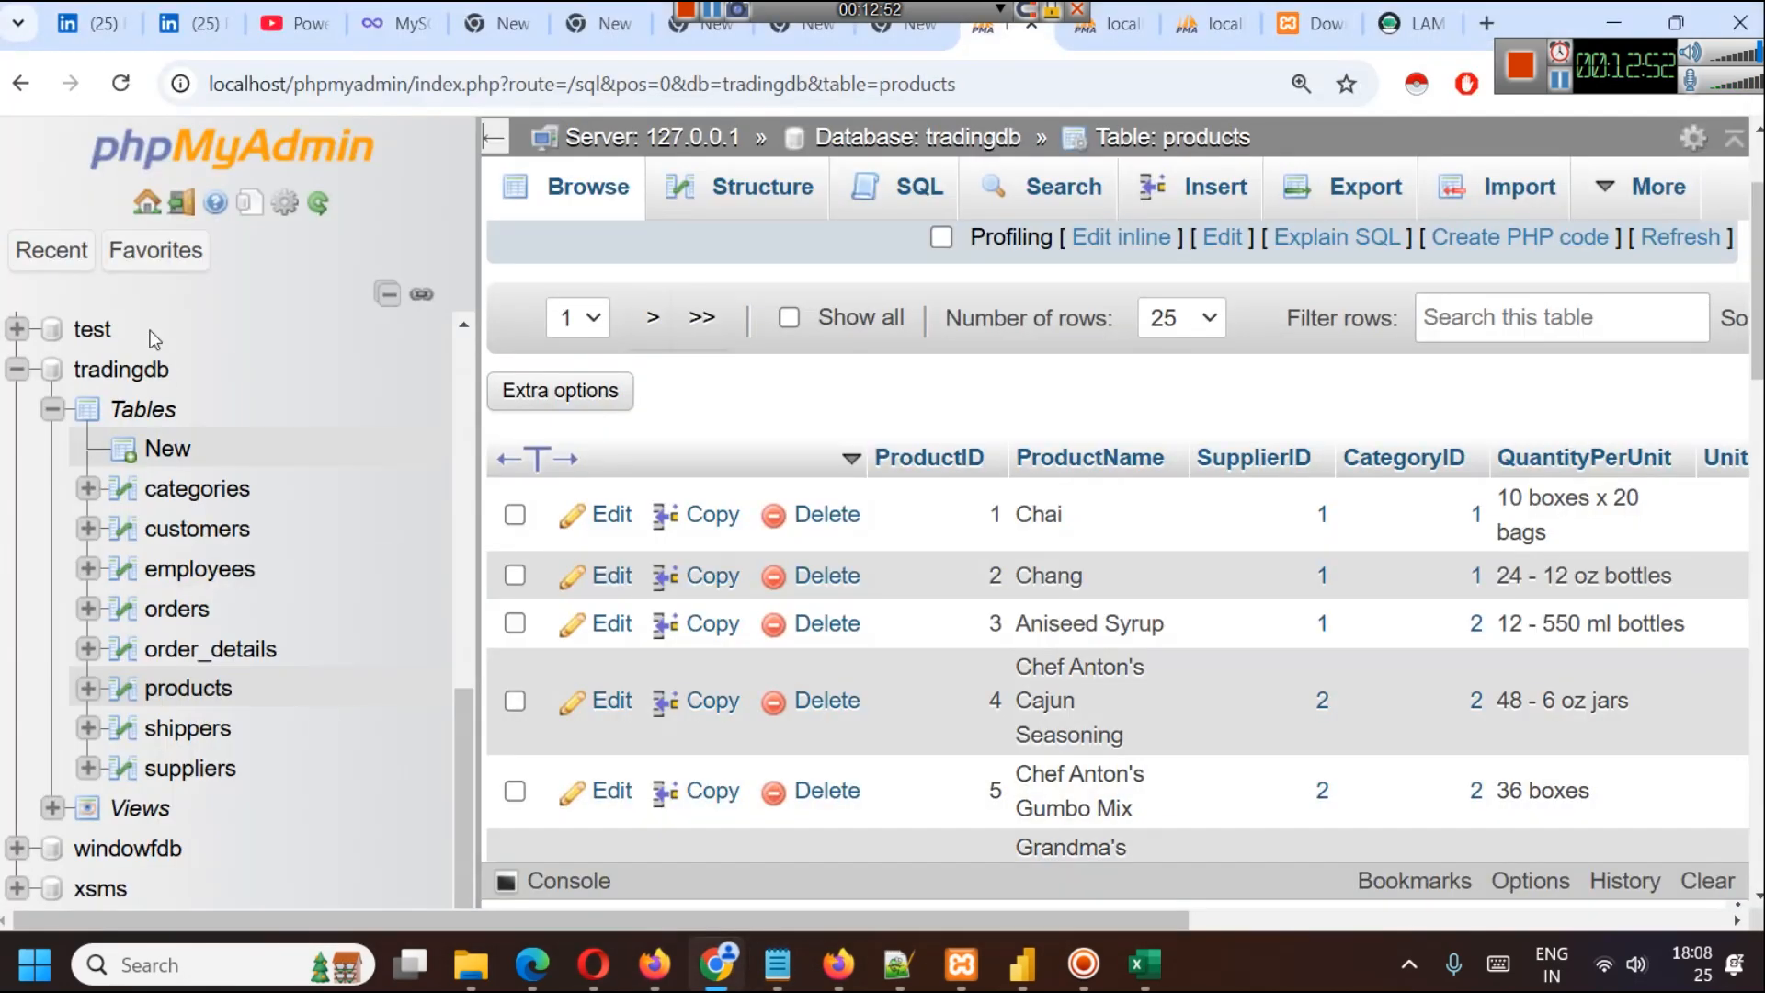
left_click(367, 23)
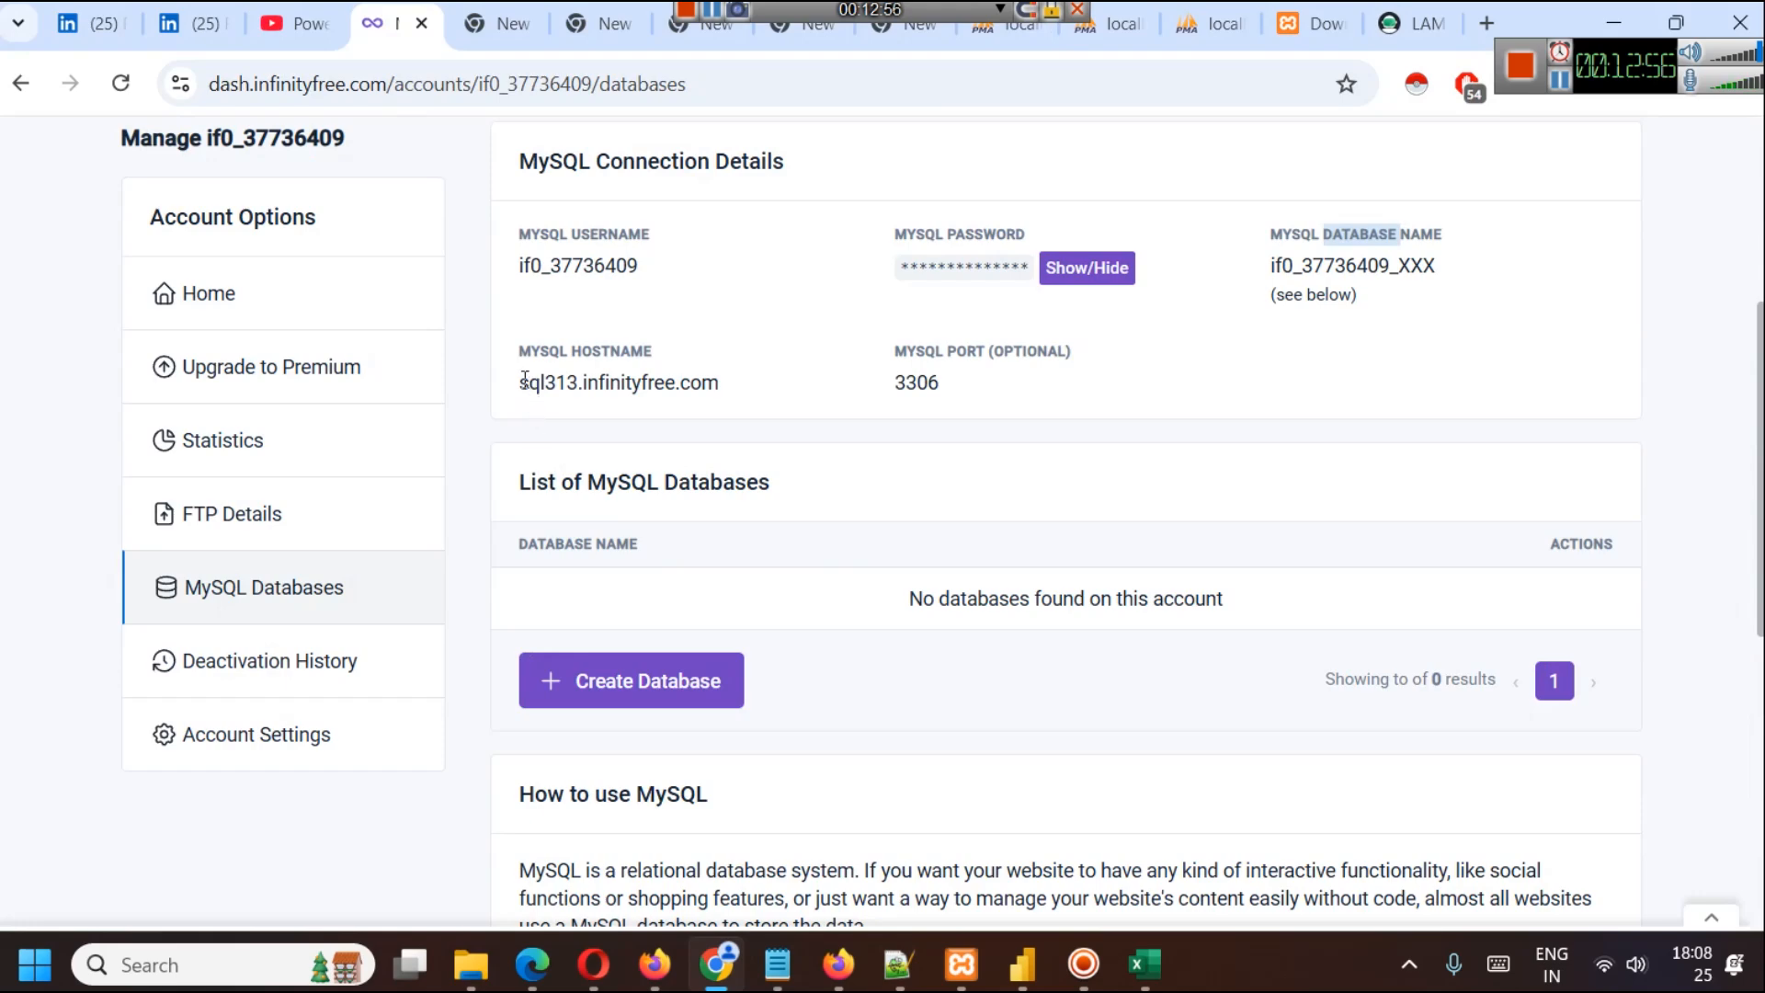
left_click_drag(514, 364, 757, 386)
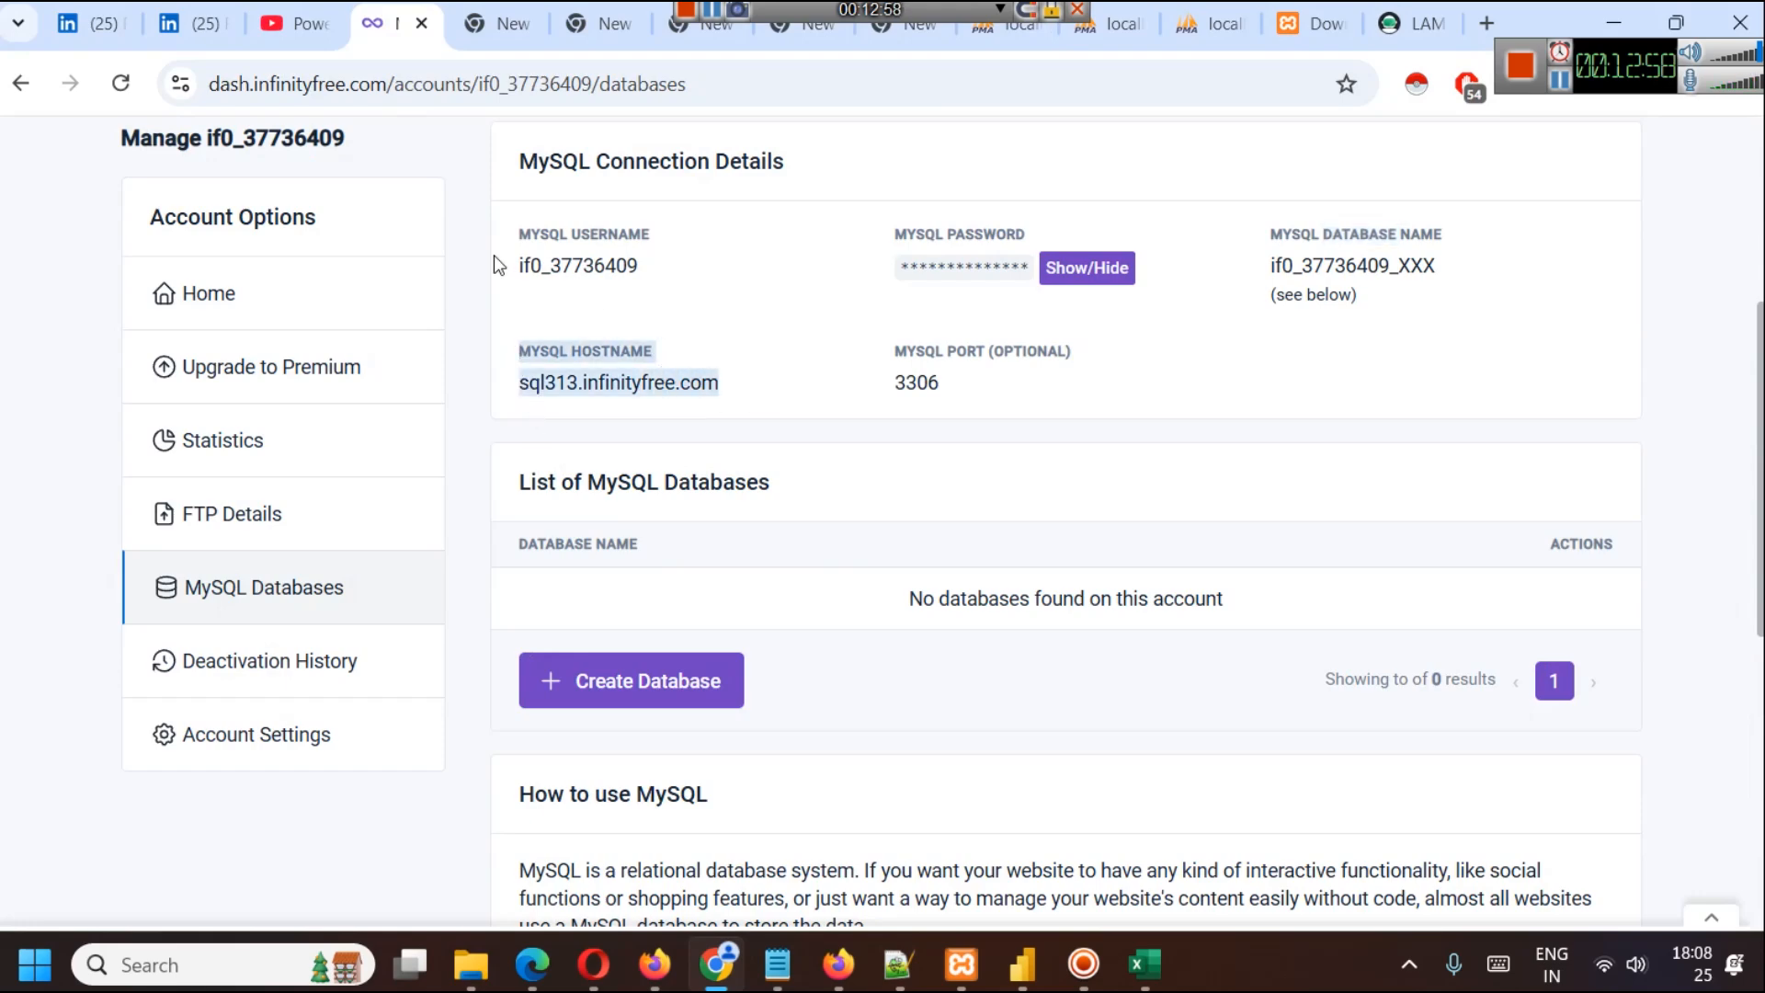
left_click_drag(511, 225, 669, 267)
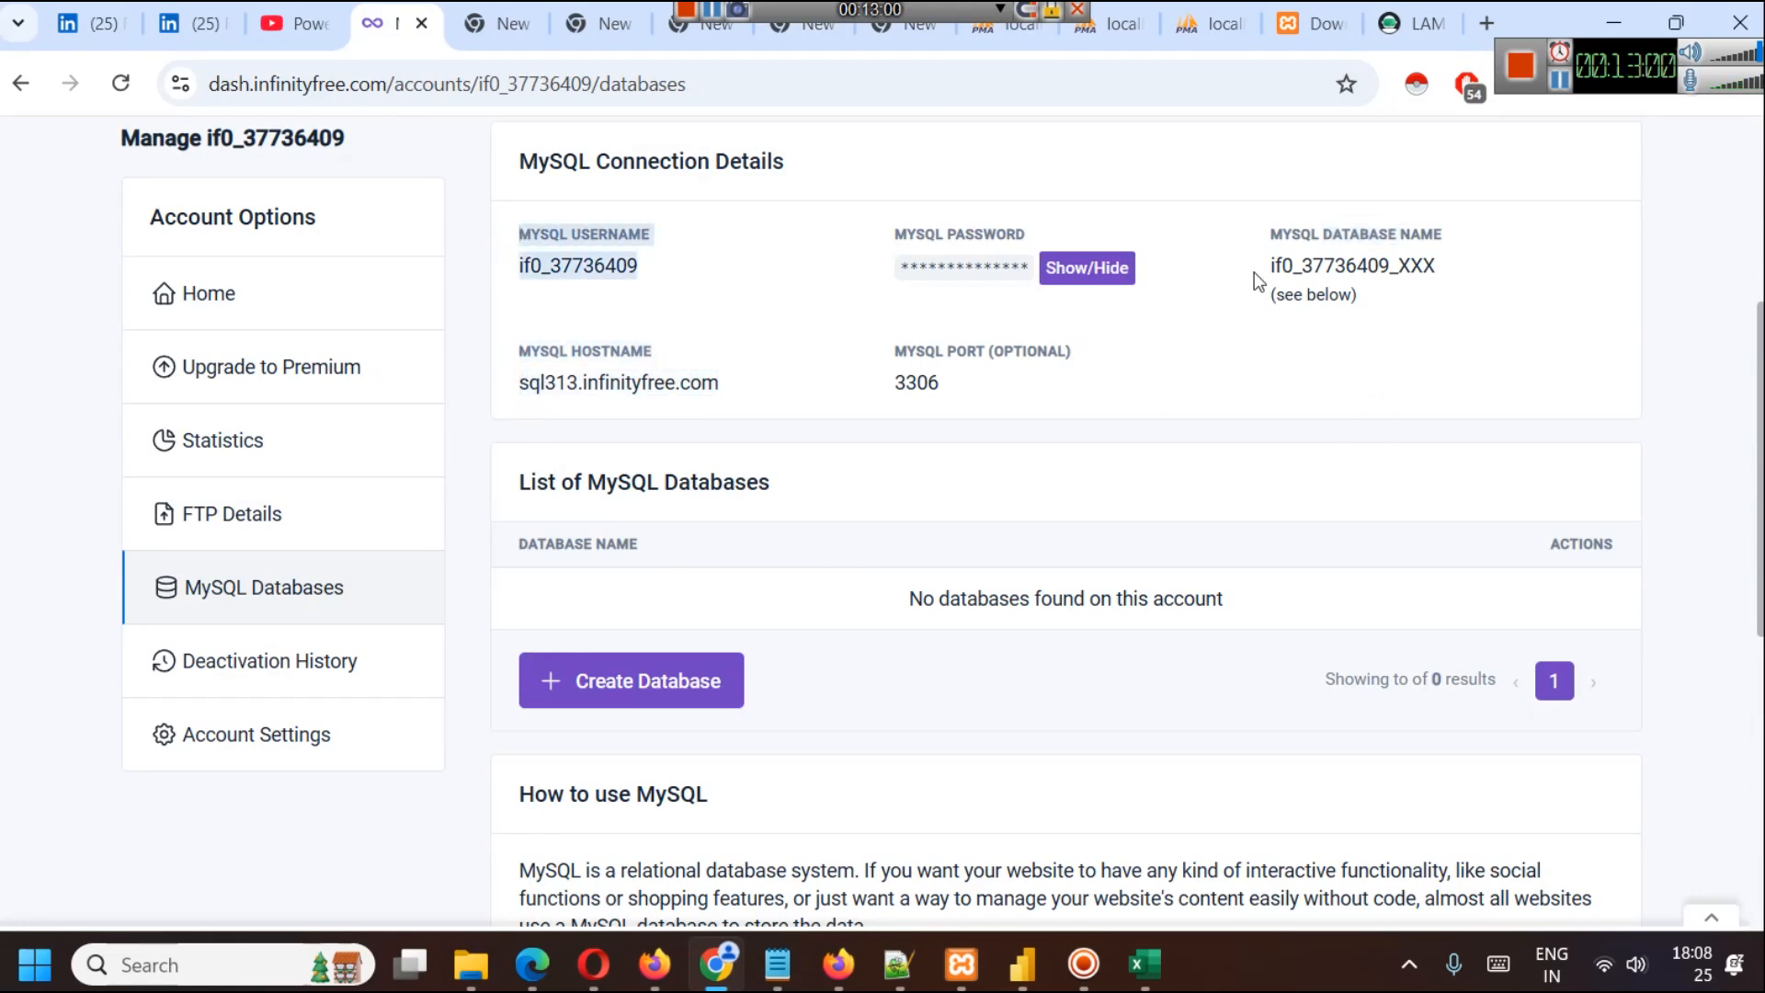
left_click_drag(1253, 239, 1459, 250)
left_click(1451, 328)
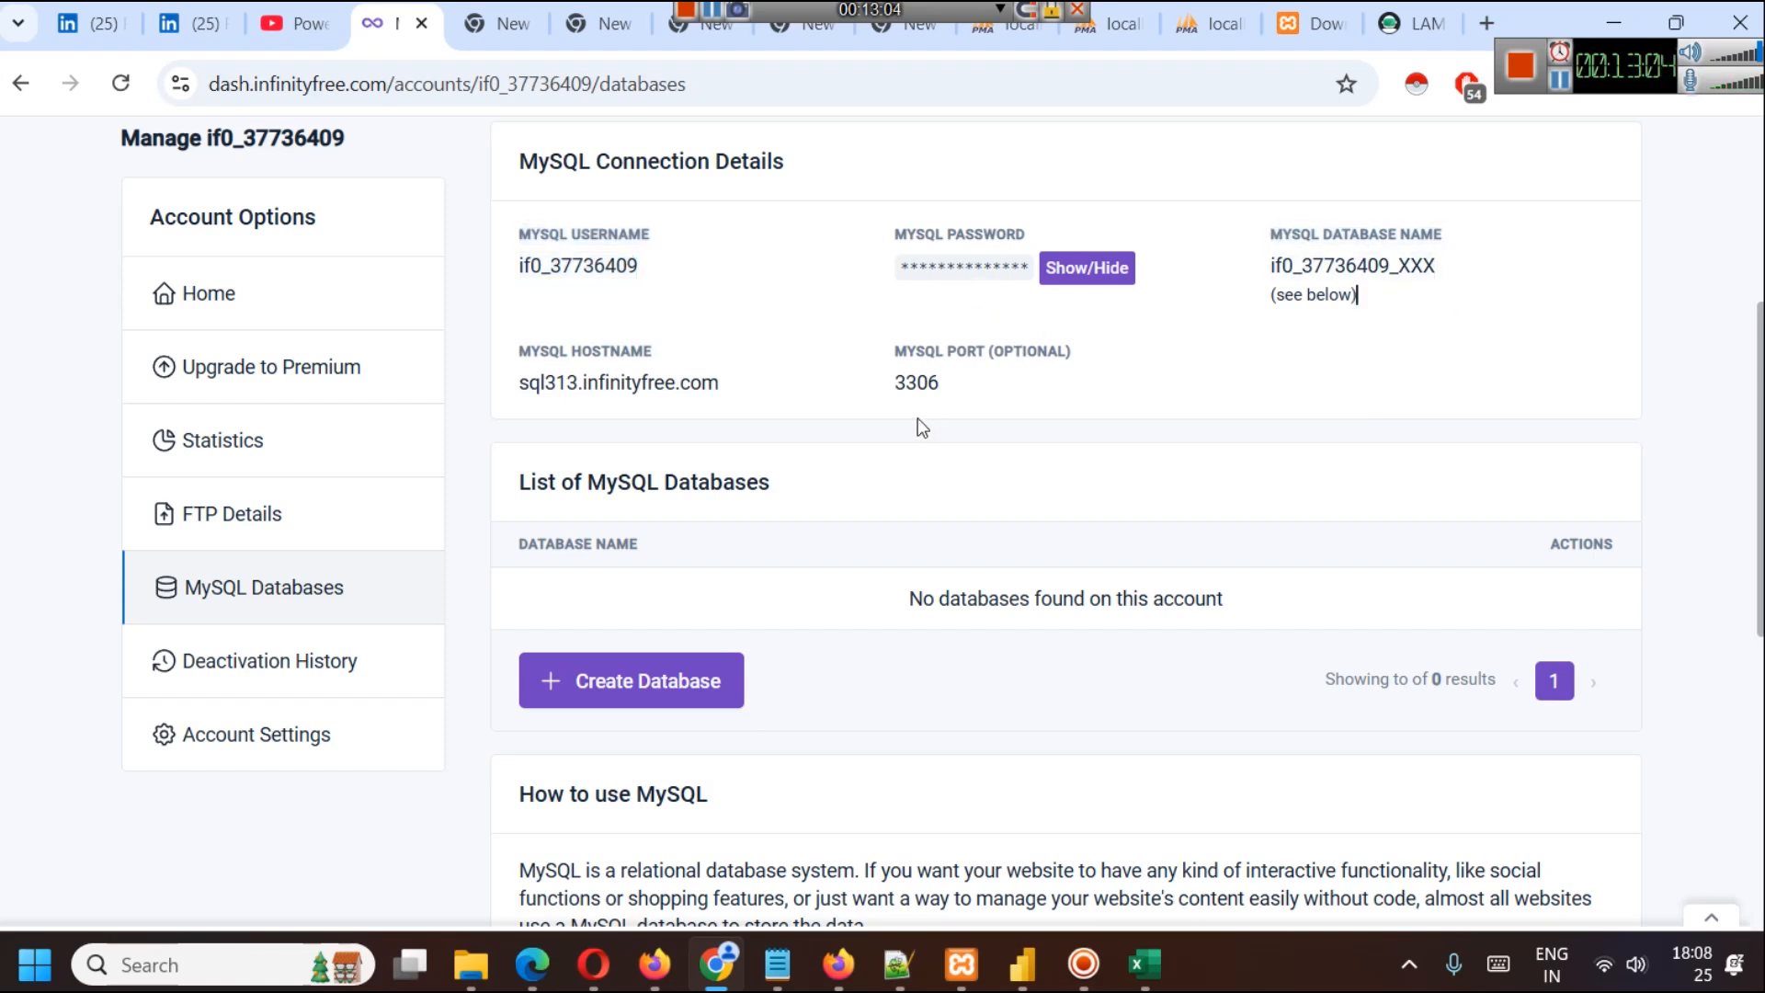
Step: Copy the whole block of MySQL connection details, from username to port, and paste it below the XAMPP host line in Notepad
left_click_drag(516, 230, 1333, 382)
mouse_move(968, 377)
left_mouse_down()
mouse_move(728, 289)
mouse_move(472, 237)
mouse_move(988, 397)
left_mouse_up()
left_click(472, 237)
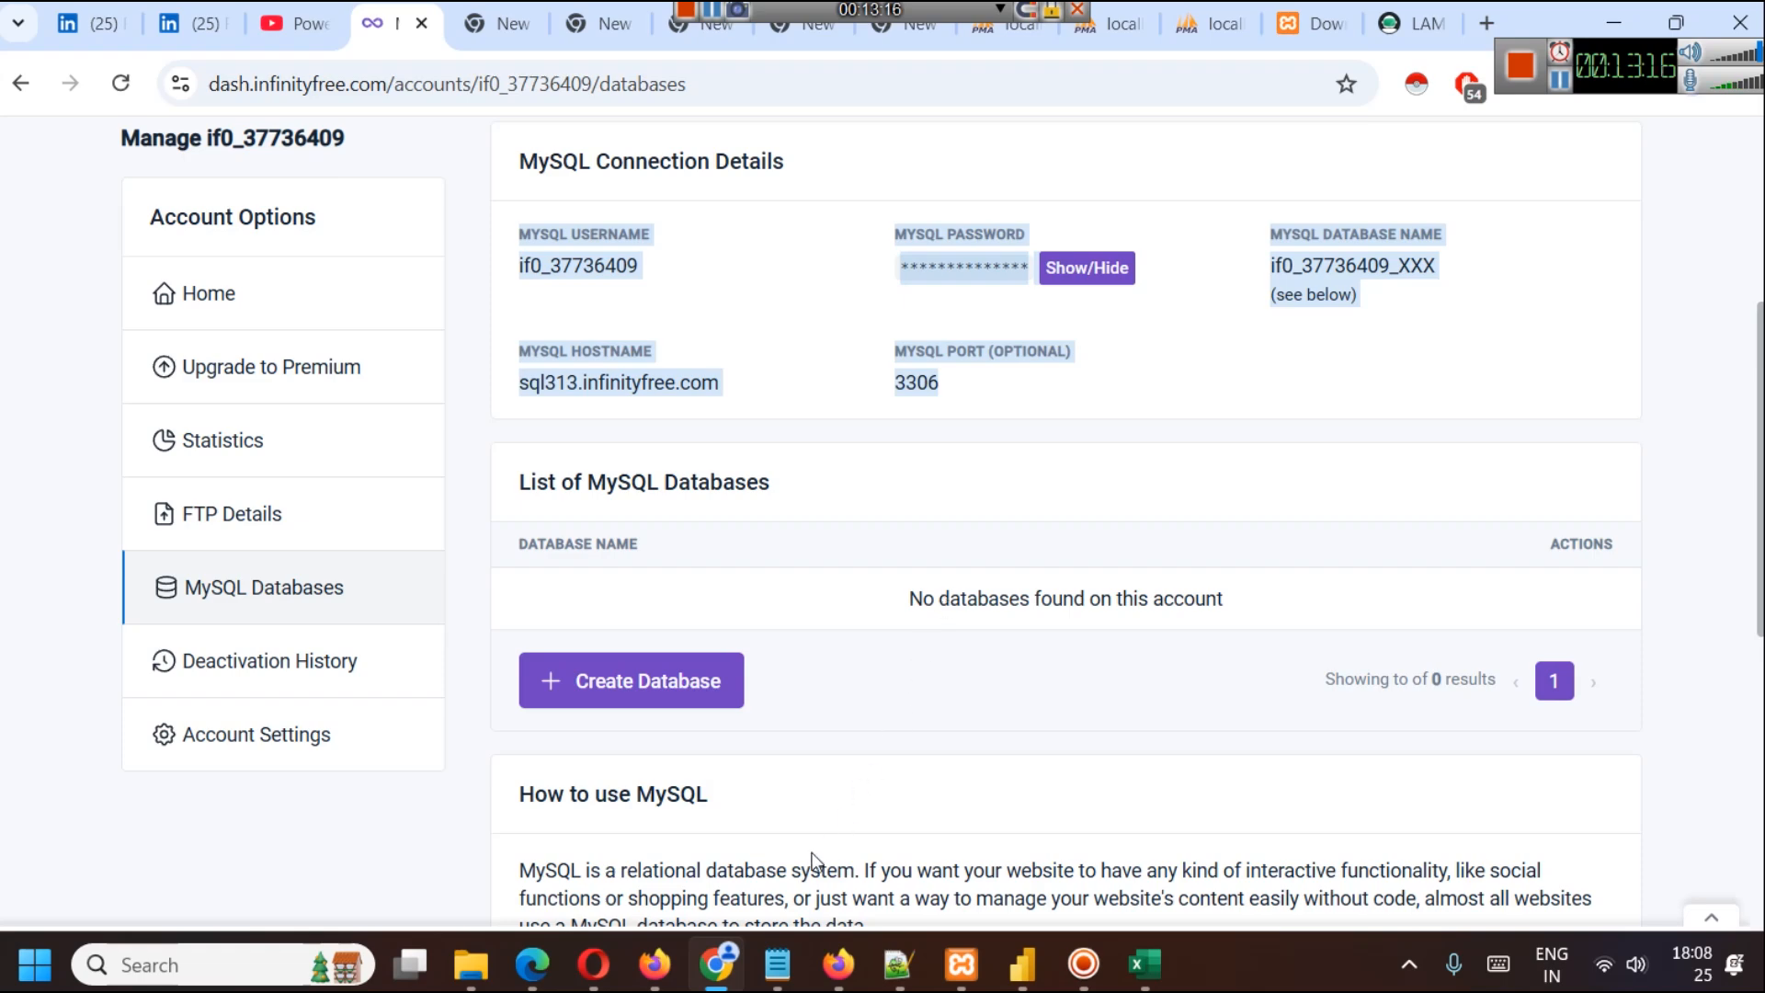
mouse_move(778, 964)
left_click(1328, 829)
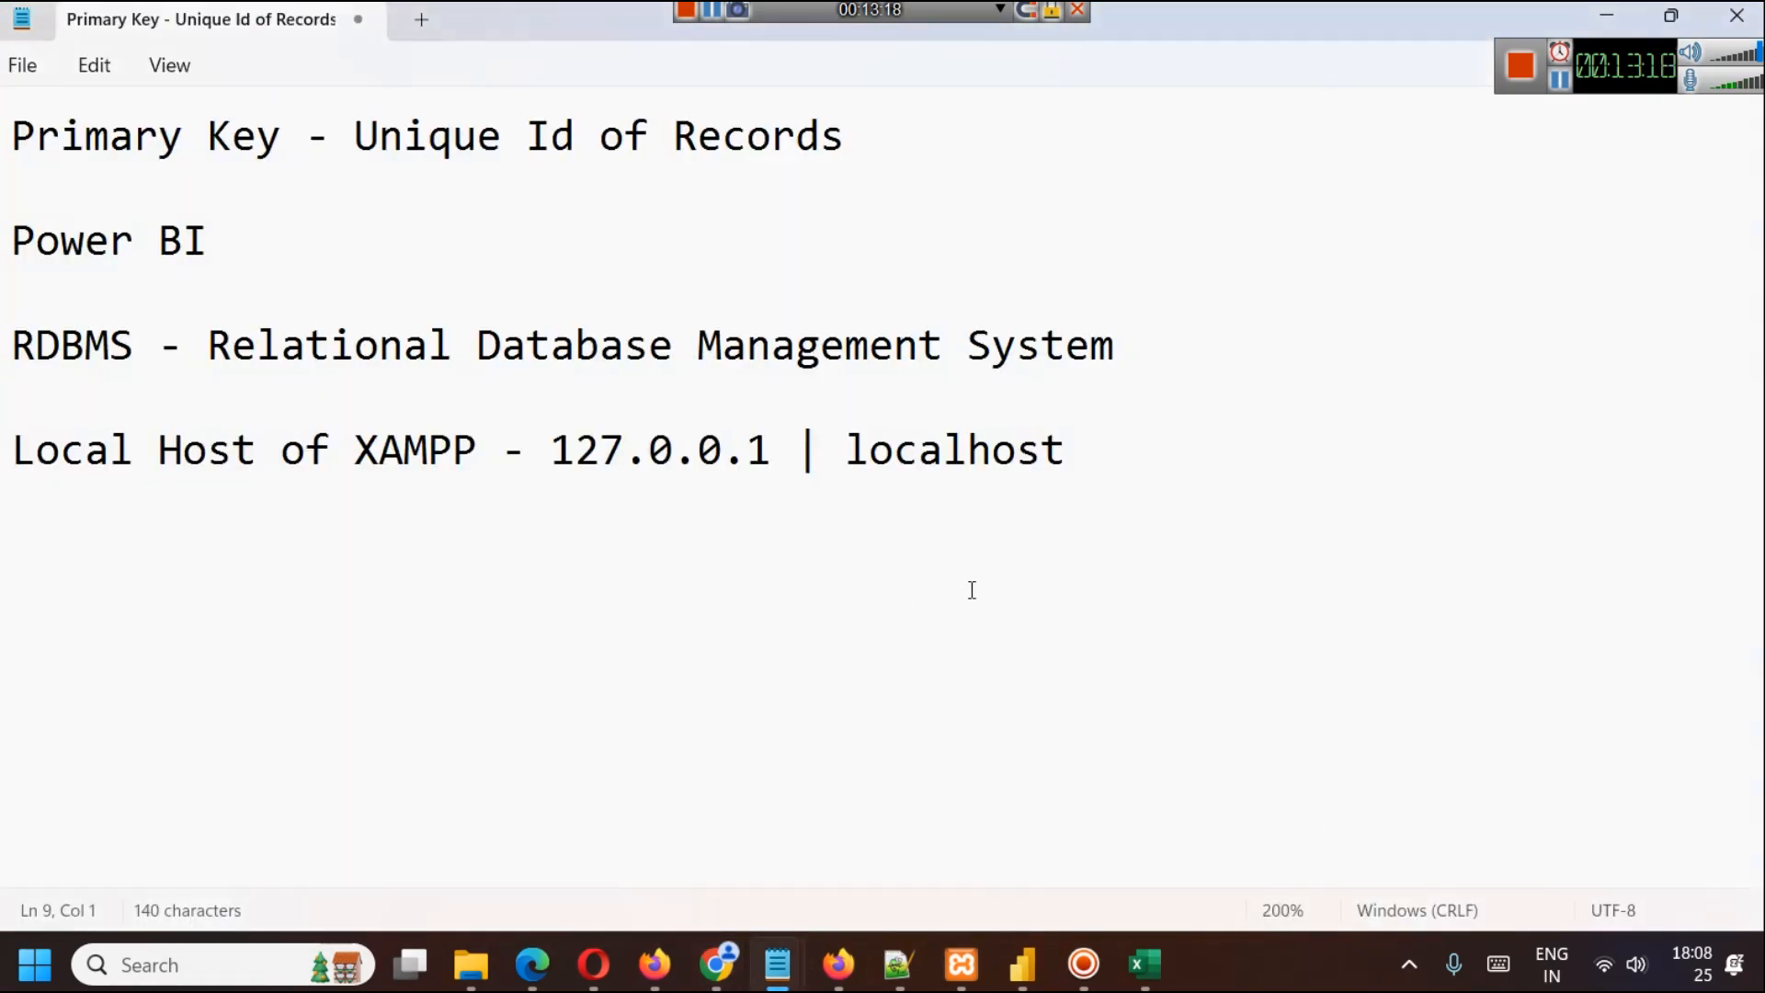
key("ctrl+v")
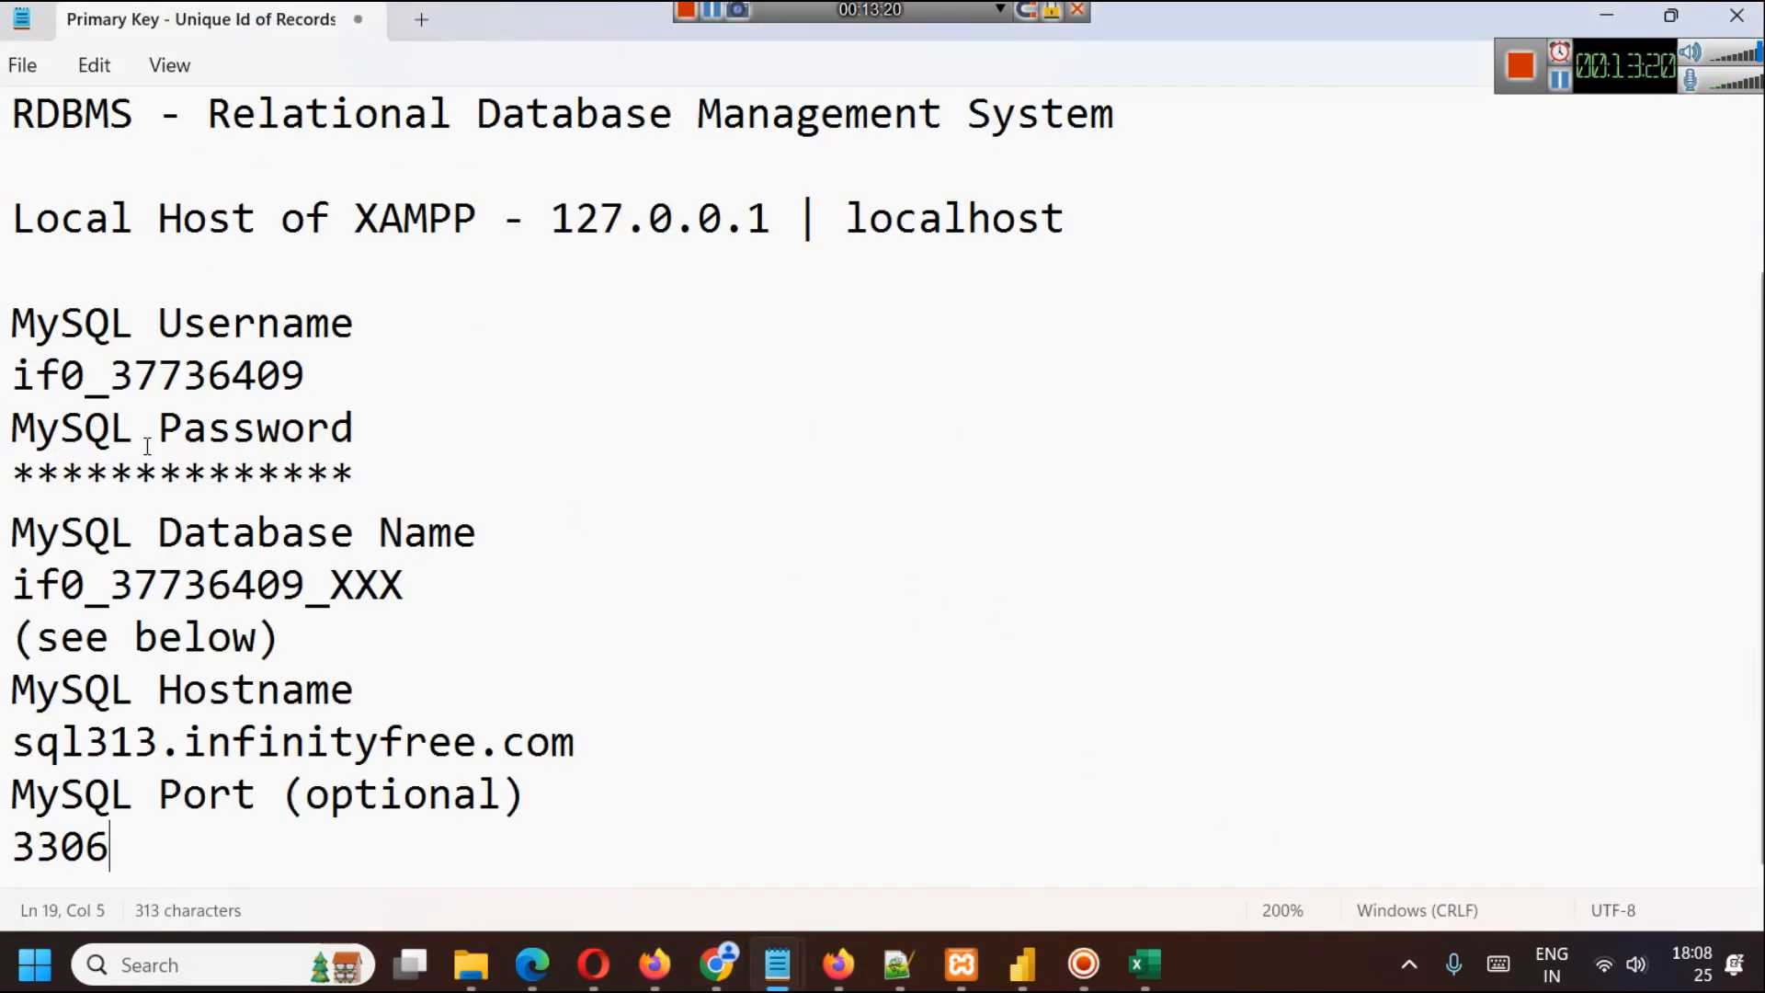
Step: Clear the username, masked password and database name values, plus "(see below)", from the pasted MySQL details, keeping their labels
double_click(343, 368)
key("BackSpace")
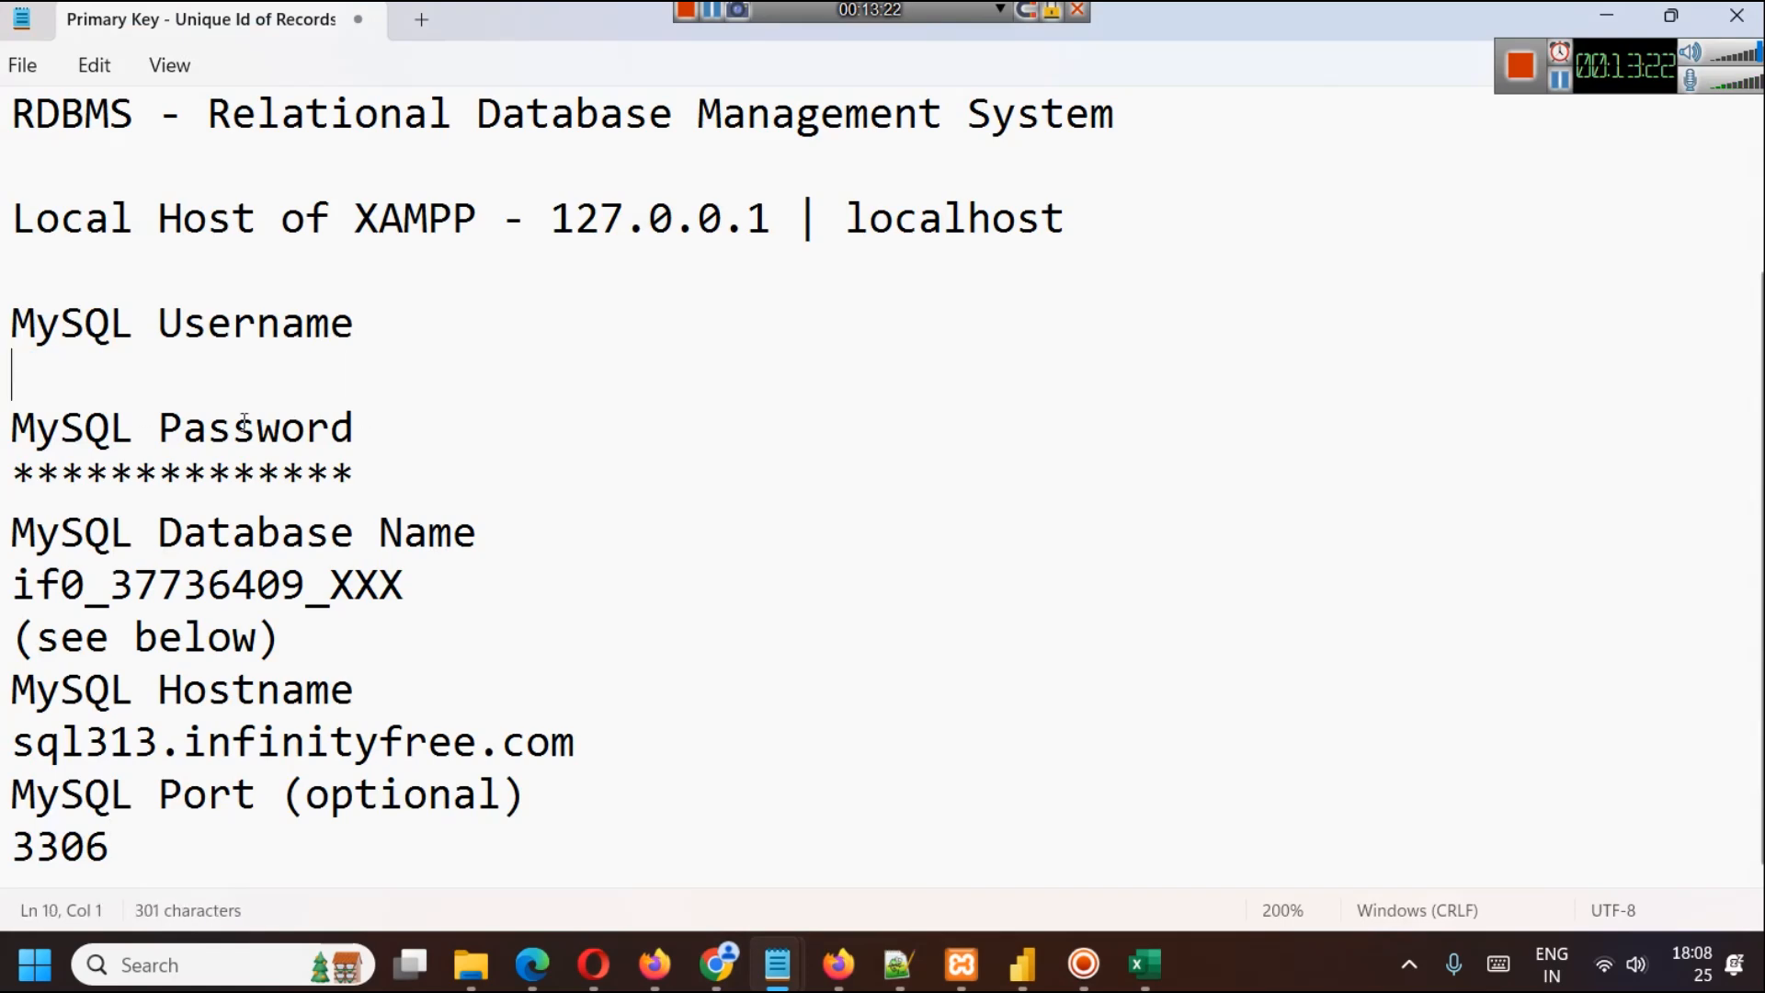
double_click(380, 471)
key("BackSpace")
left_click_drag(425, 584, 11, 585)
key("BackSpace")
left_click_drag(282, 637, 2, 633)
key("BackSpace")
left_click_drag(405, 833, 2, 821)
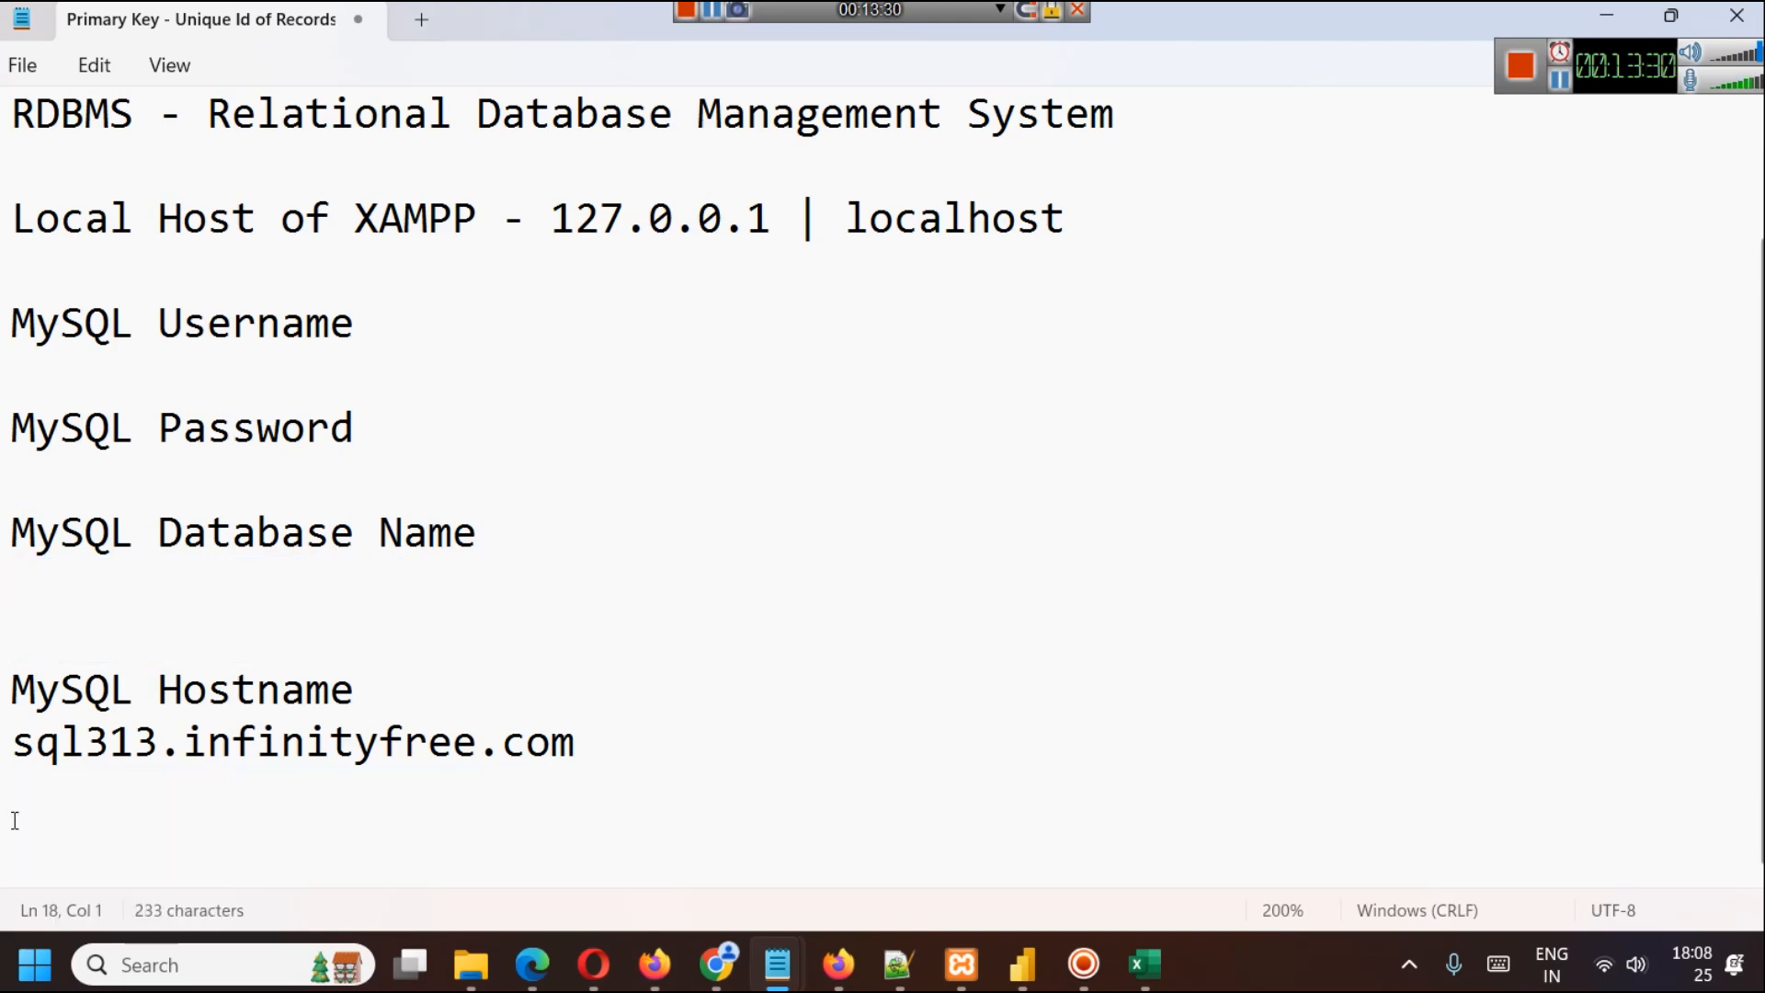
key("ctrl+z")
left_click(544, 789)
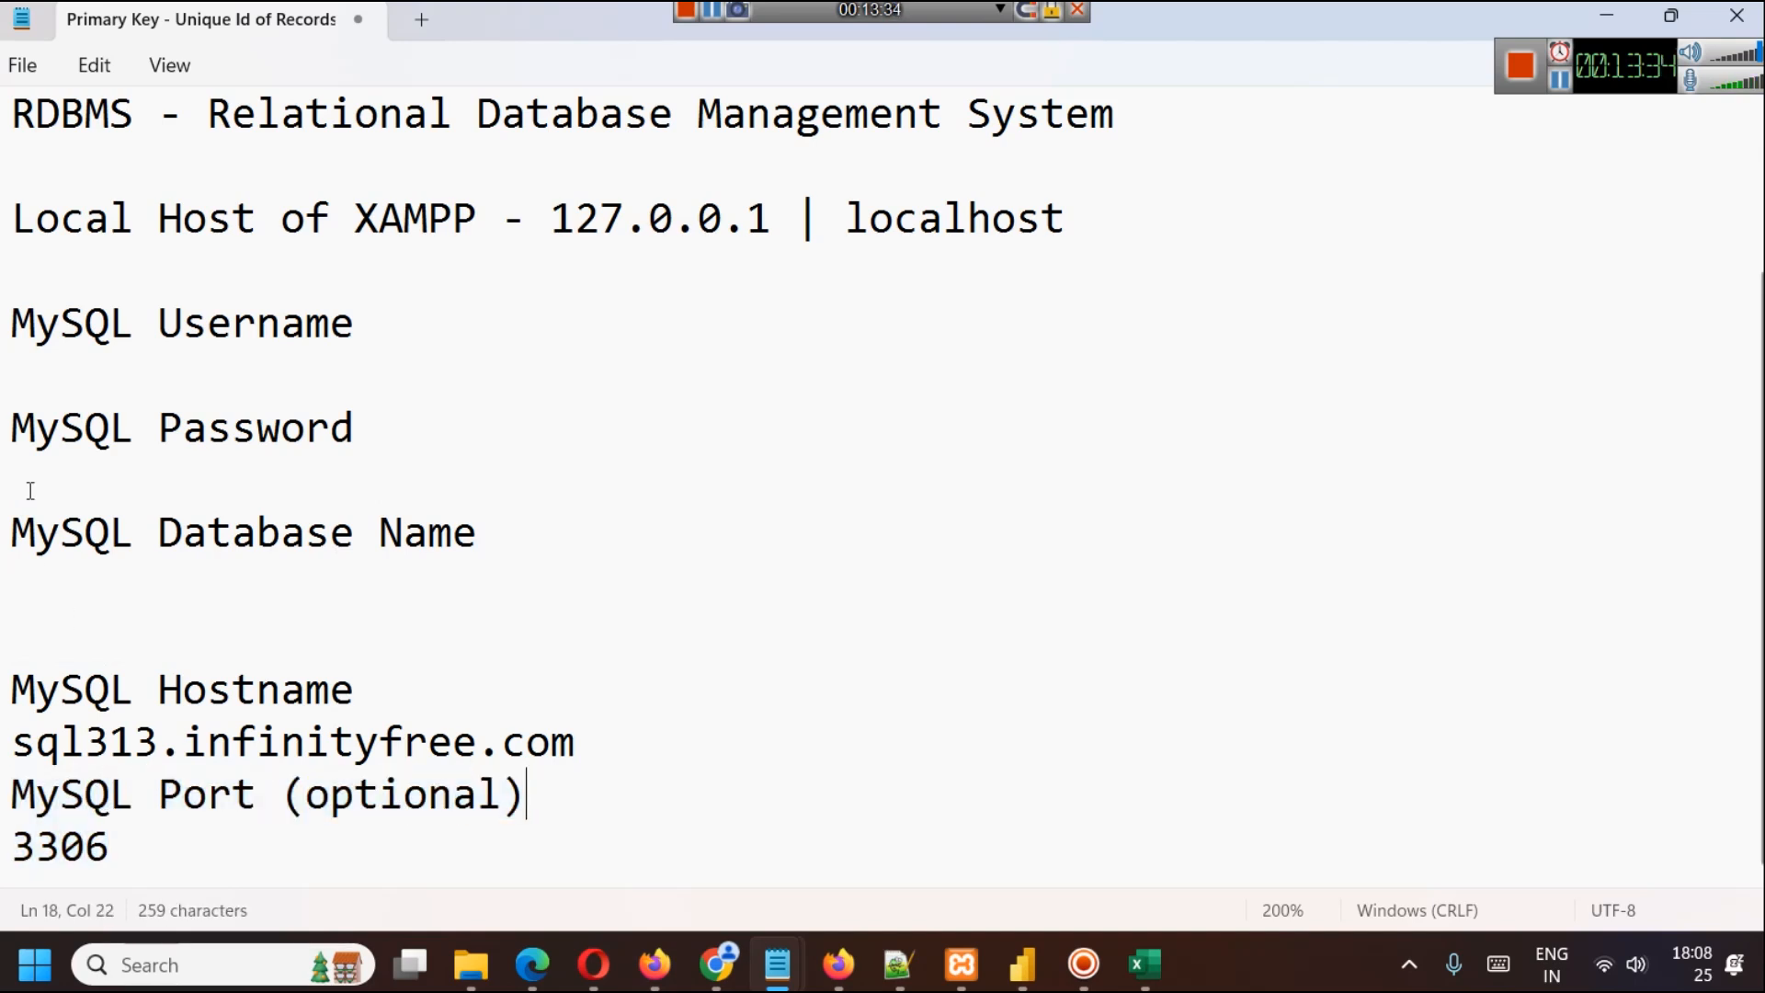
Step: Insert blank lines below the XAMPP host line and add the acronym "HUPDP" directly above the MySQL Username label
left_click(738, 292)
key("Return")
key("Return")
type("H")
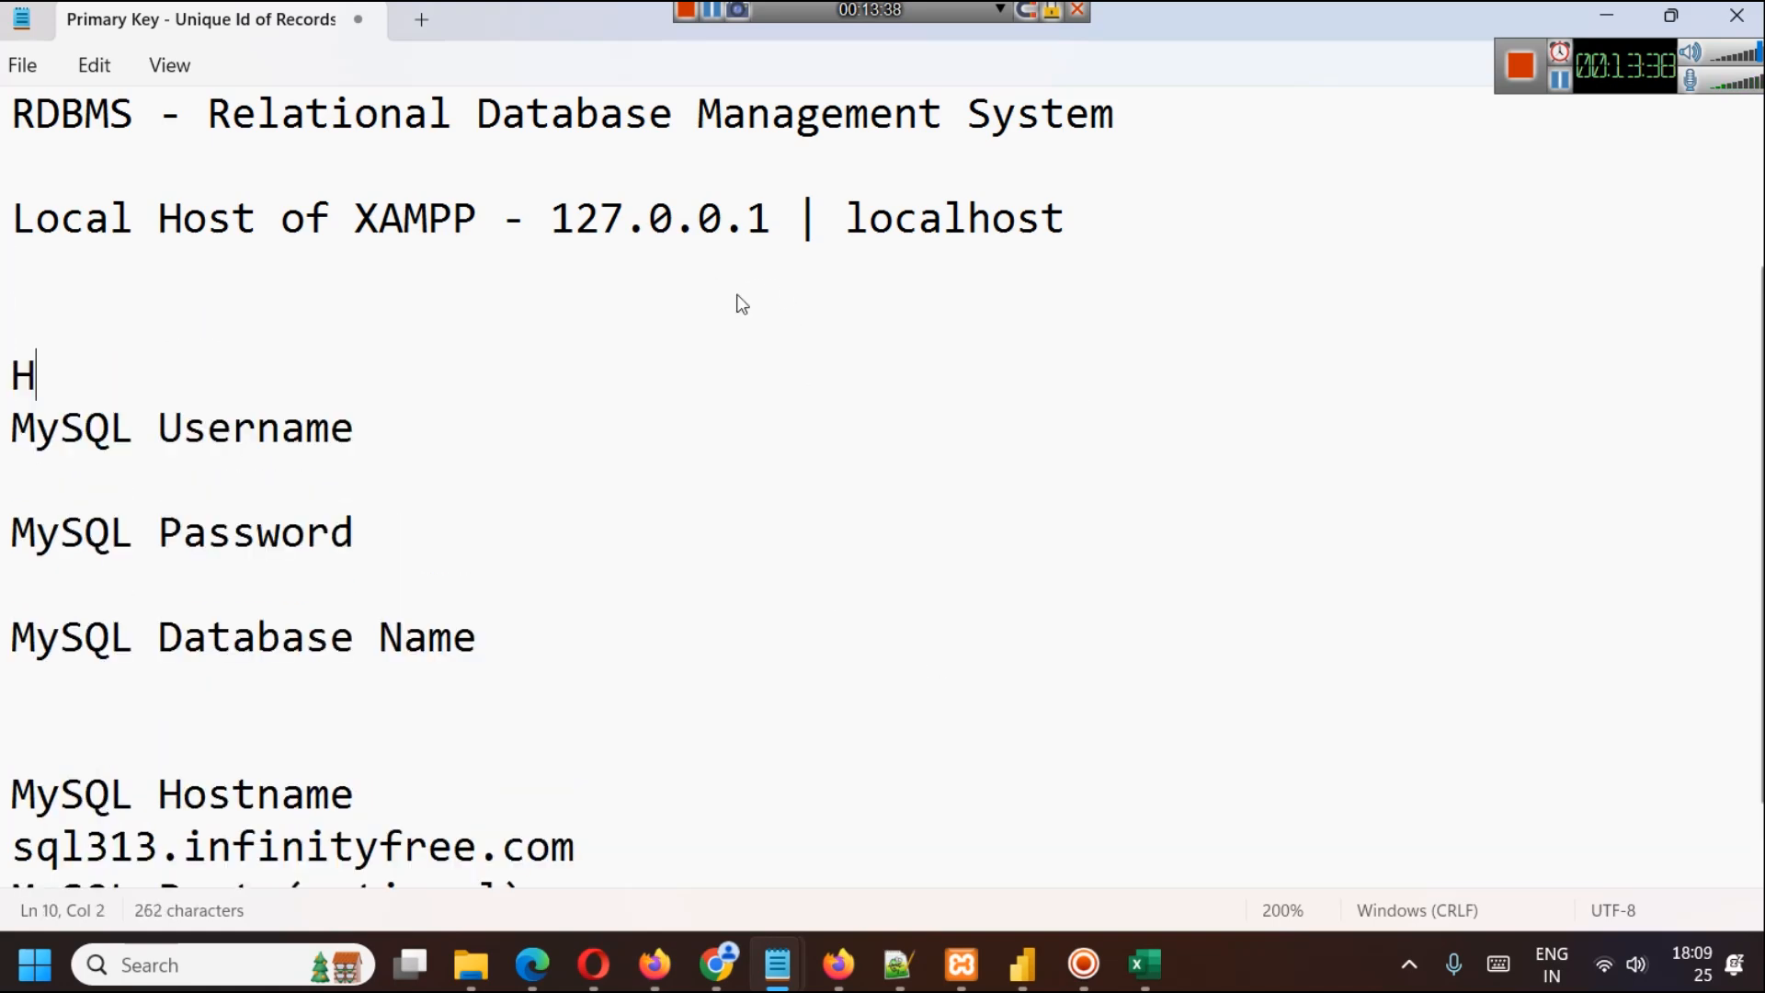
type("UPDP")
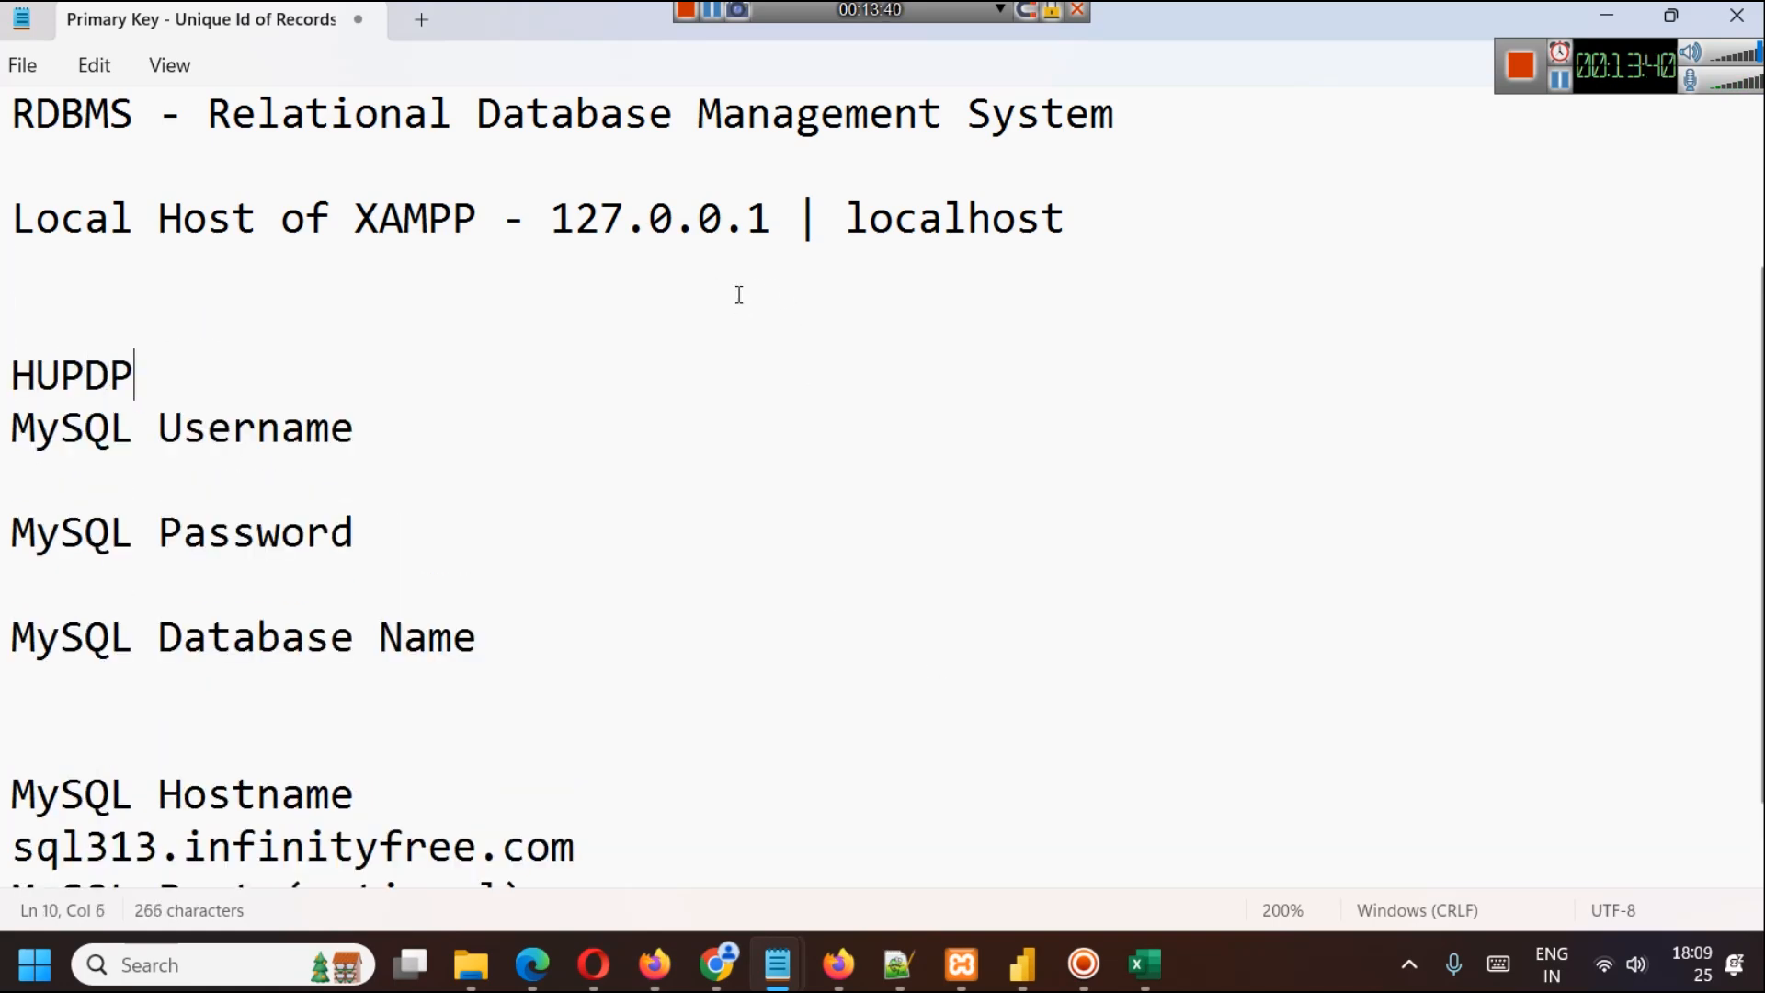
Step: Go through the letters of HUPDP, highlighting the hosted server name sql313.infinityfree.com and the XAMPP address 127.0.0.1 as hostname examples
mouse_move(47, 377)
left_mouse_down()
mouse_move(110, 377)
mouse_move(29, 375)
left_mouse_up()
left_click(70, 379)
left_click(97, 378)
left_click(162, 367)
left_click(28, 366)
scroll(395, 811, "down", 1)
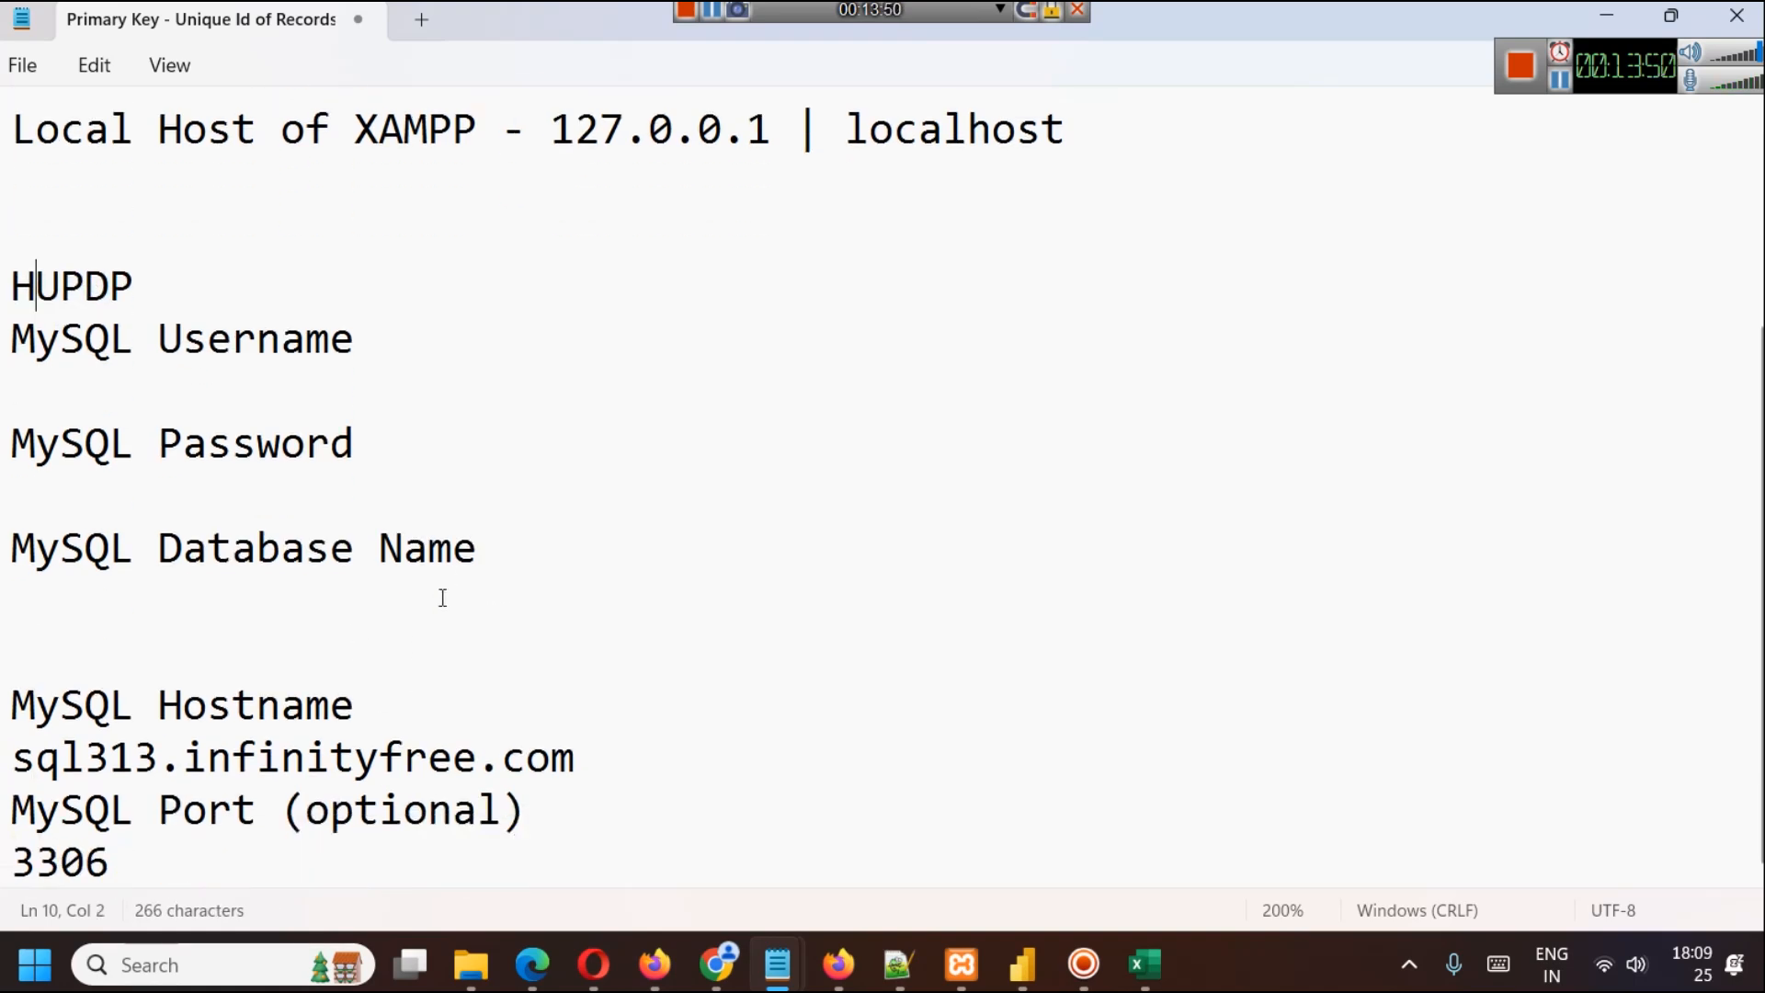
left_click_drag(577, 757, 18, 755)
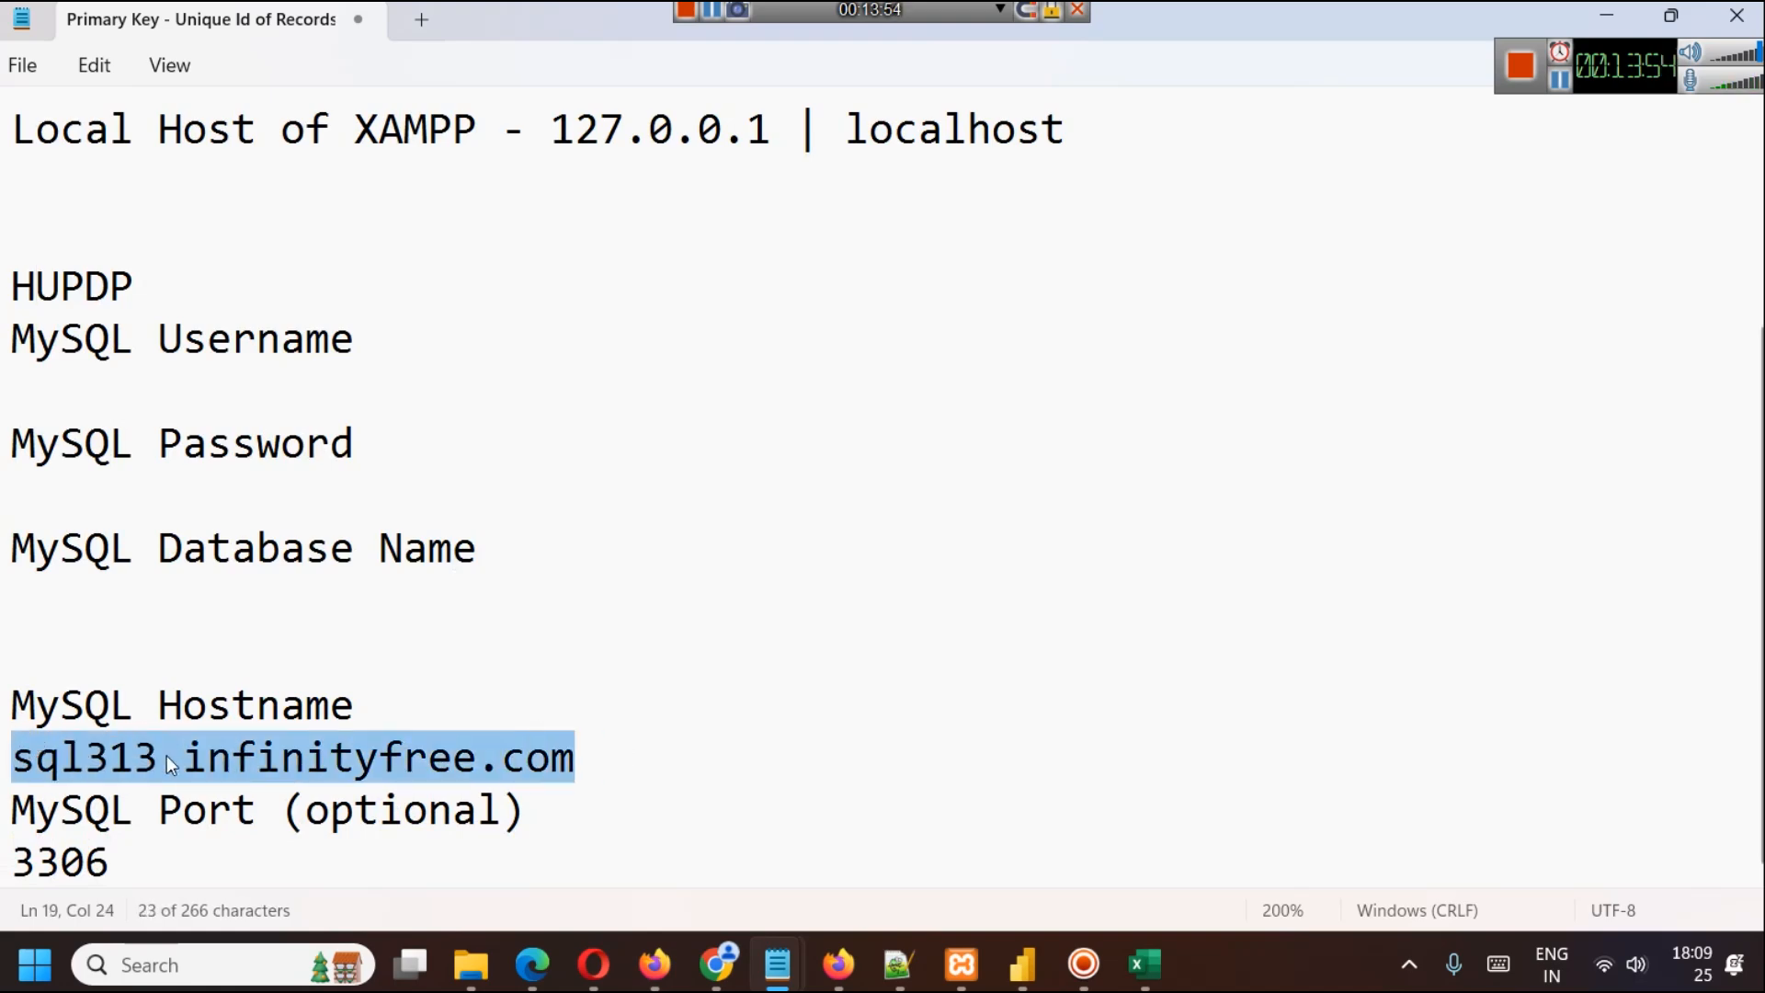
scroll(581, 413, "up", 2)
left_click_drag(556, 428, 777, 435)
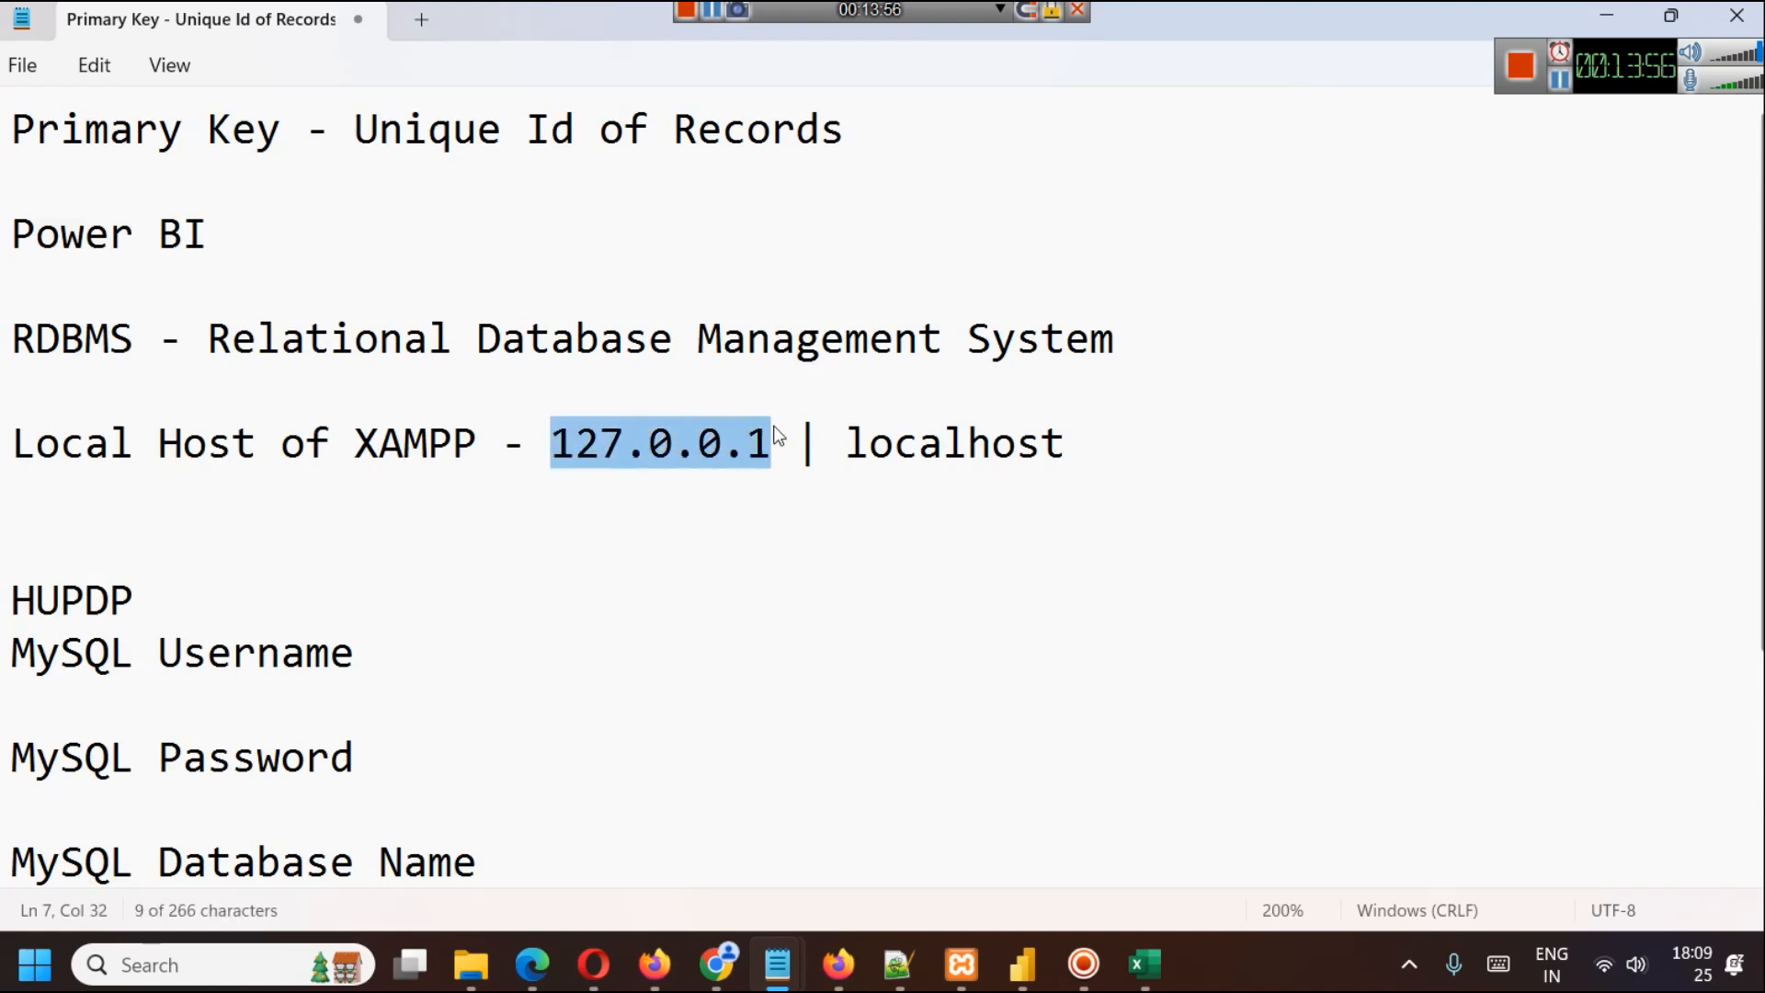
scroll(570, 511, "down", 2)
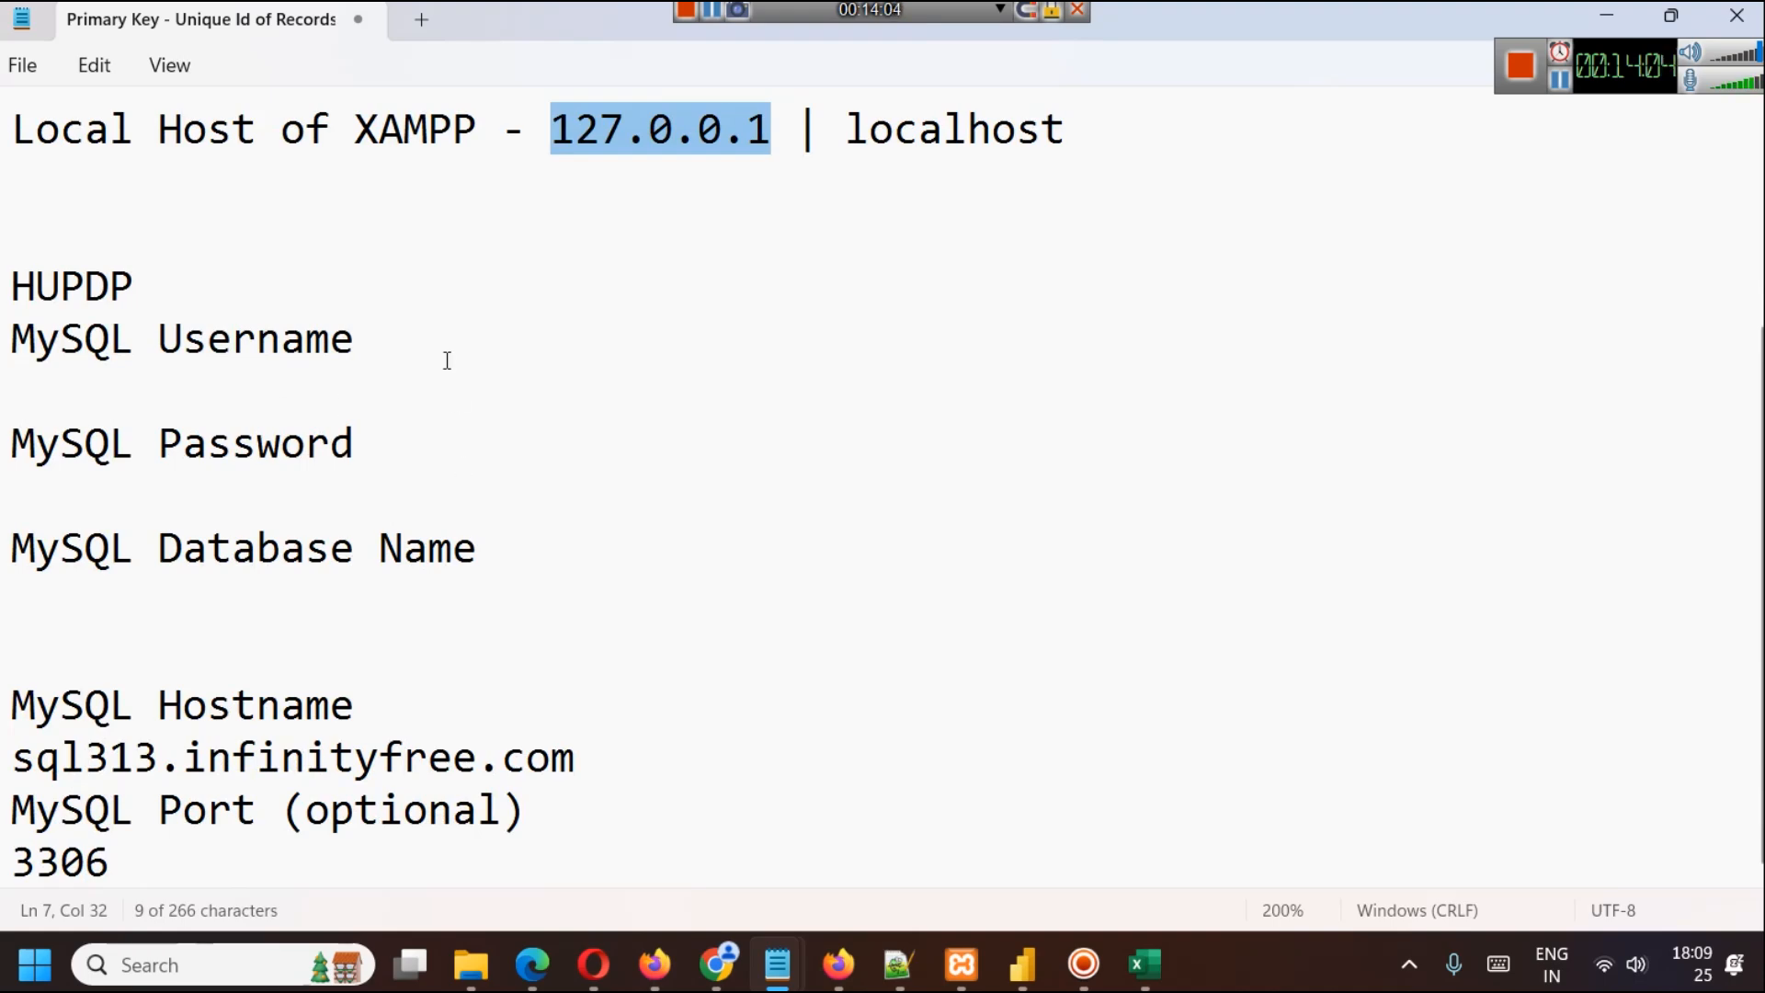
Step: Fill in the local MySQL details: username ": root", an empty password after a colon, and database name ": tradingdb"
scroll(587, 368, "up", 1)
double_click(364, 287)
left_click(504, 507)
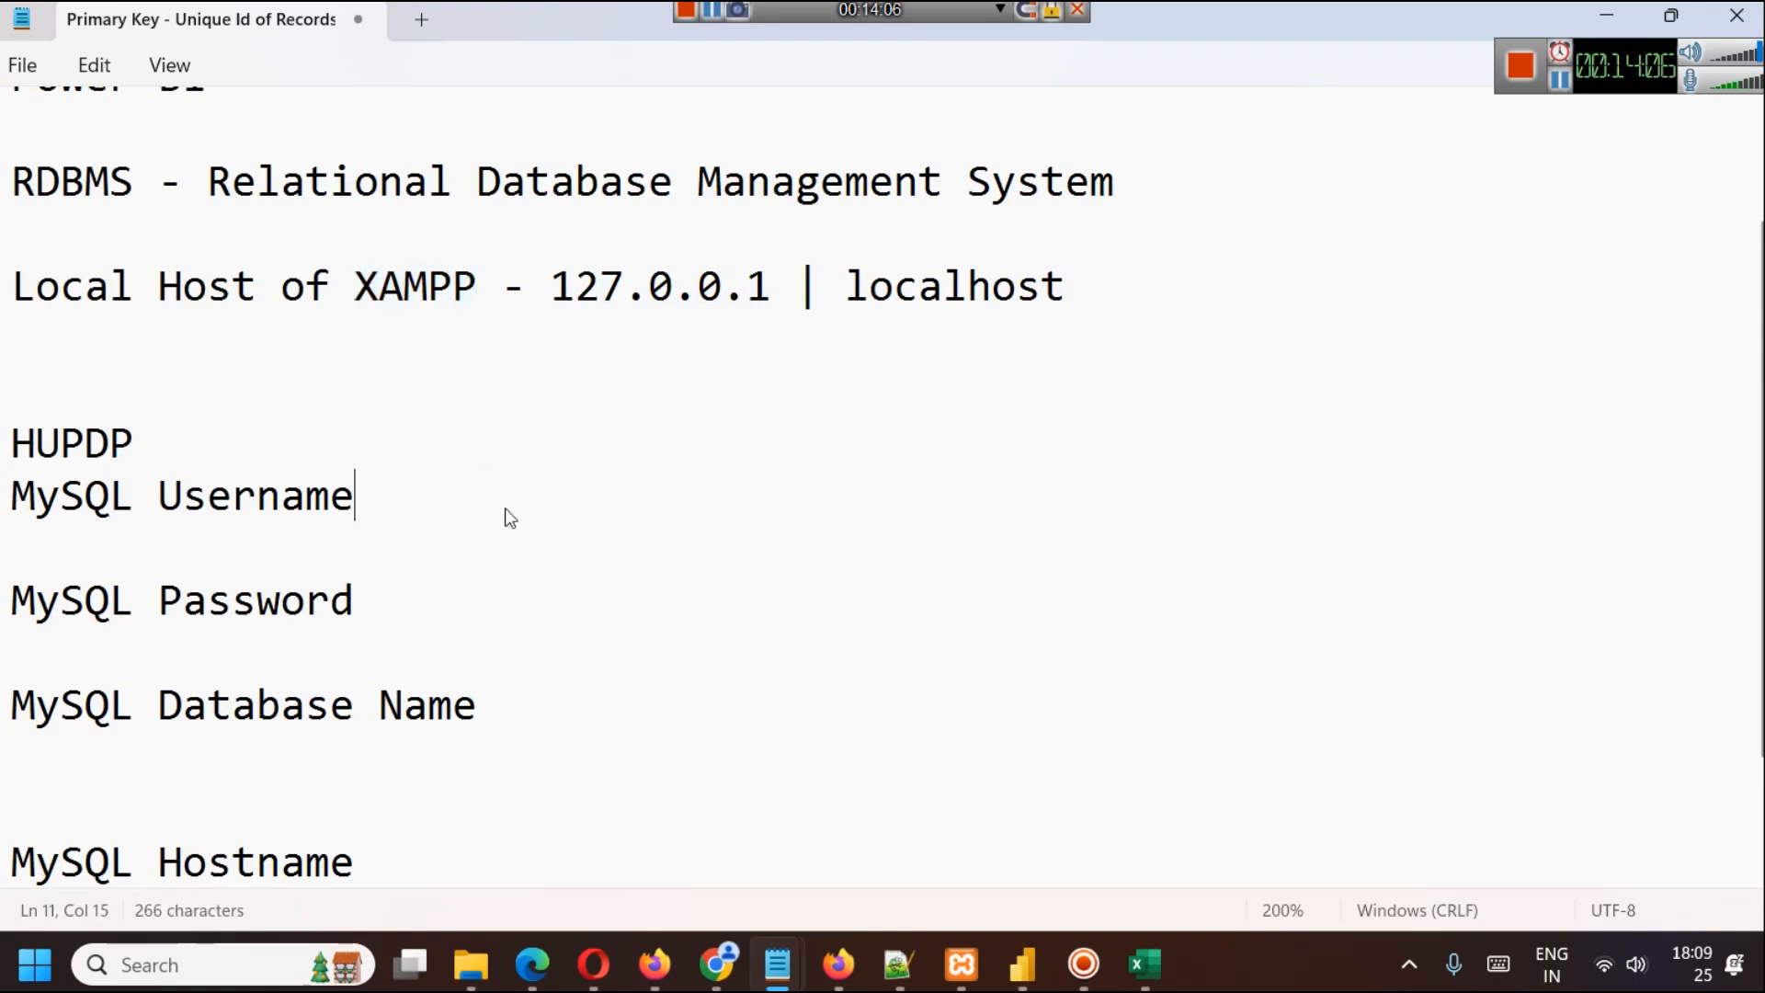
type(": root")
key("Down")
key("Down")
type(": p")
key("BackSpace")
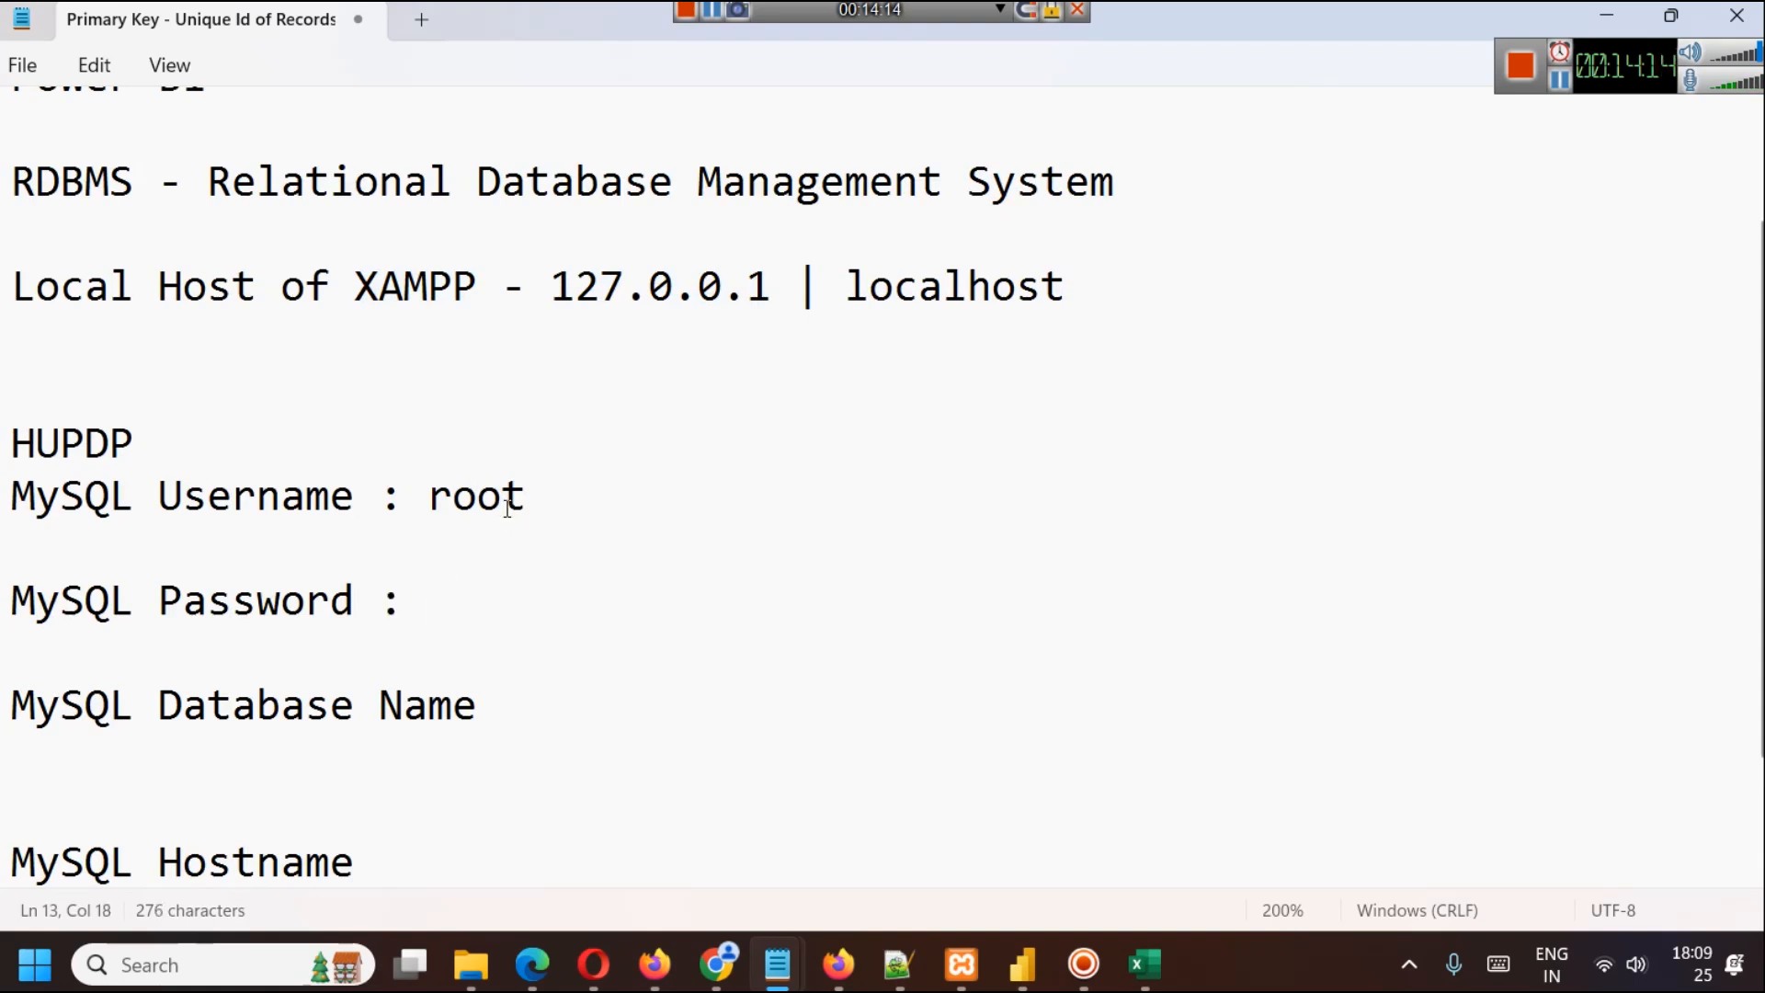
left_click(563, 695)
type(": tradingdb")
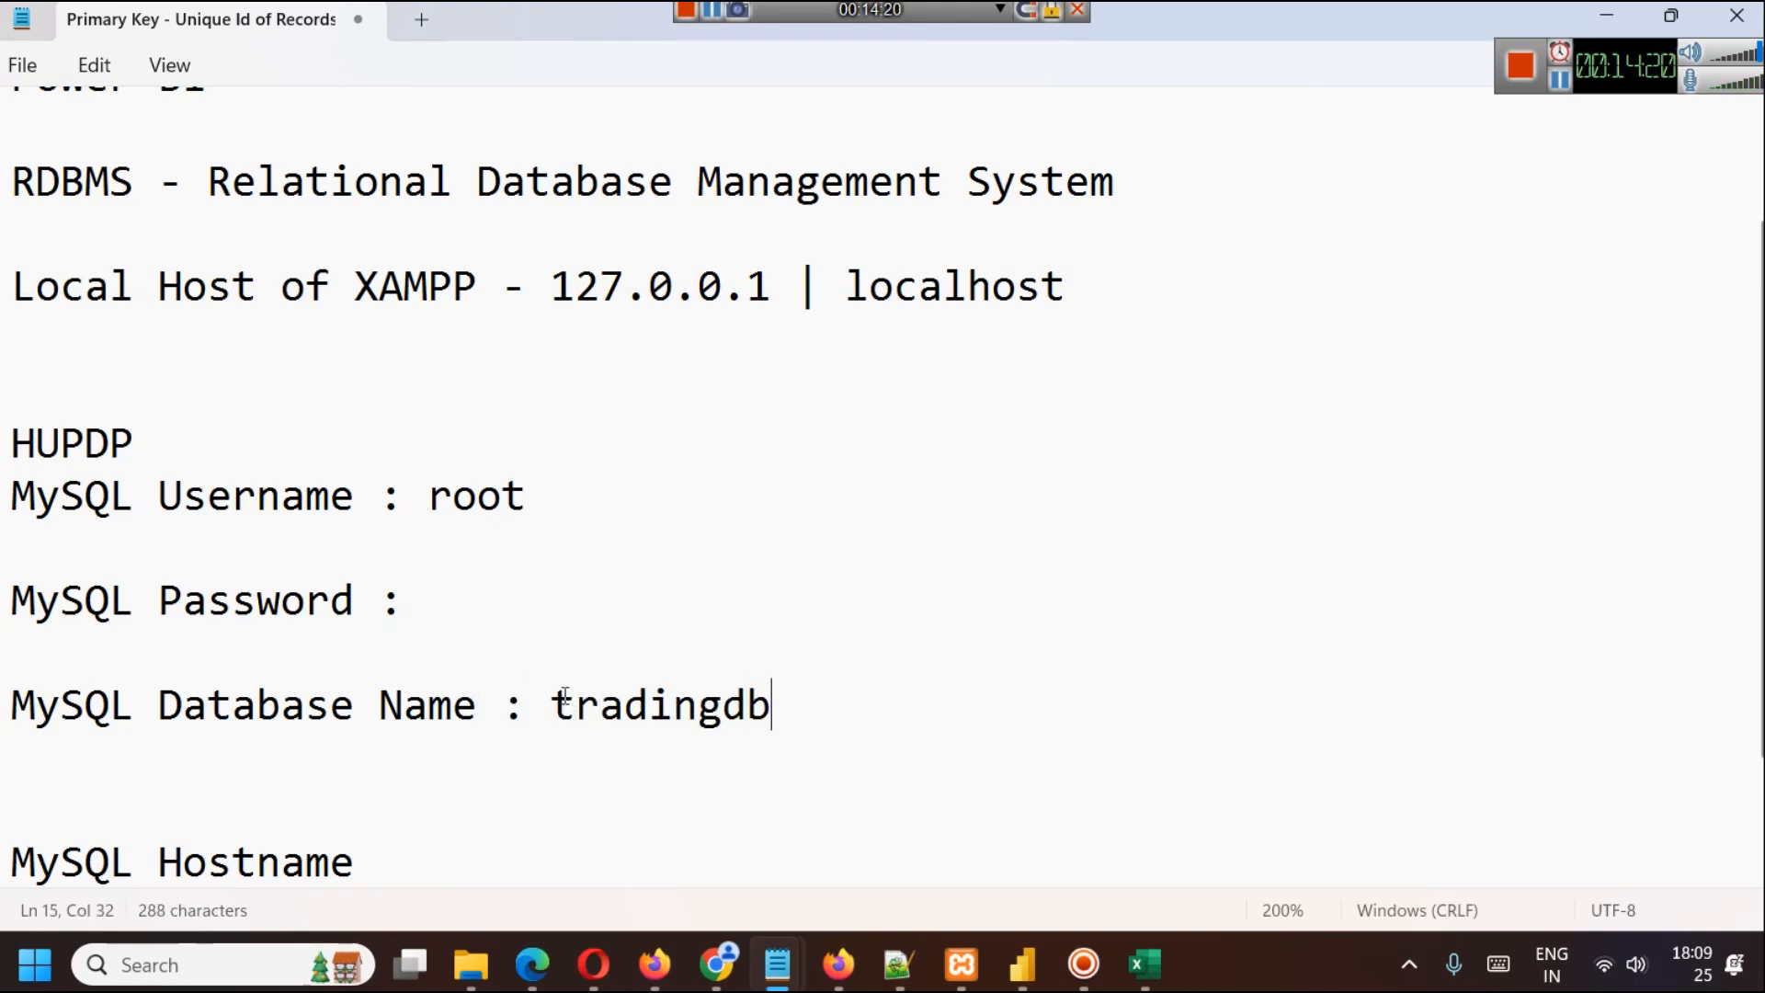
Step: Remove the extra blank line above MySQL Hostname and add ": localhost" after that label
scroll(563, 695, "up", 1)
scroll(559, 701, "down", 1)
left_click(242, 728)
key("Delete")
left_click(484, 735)
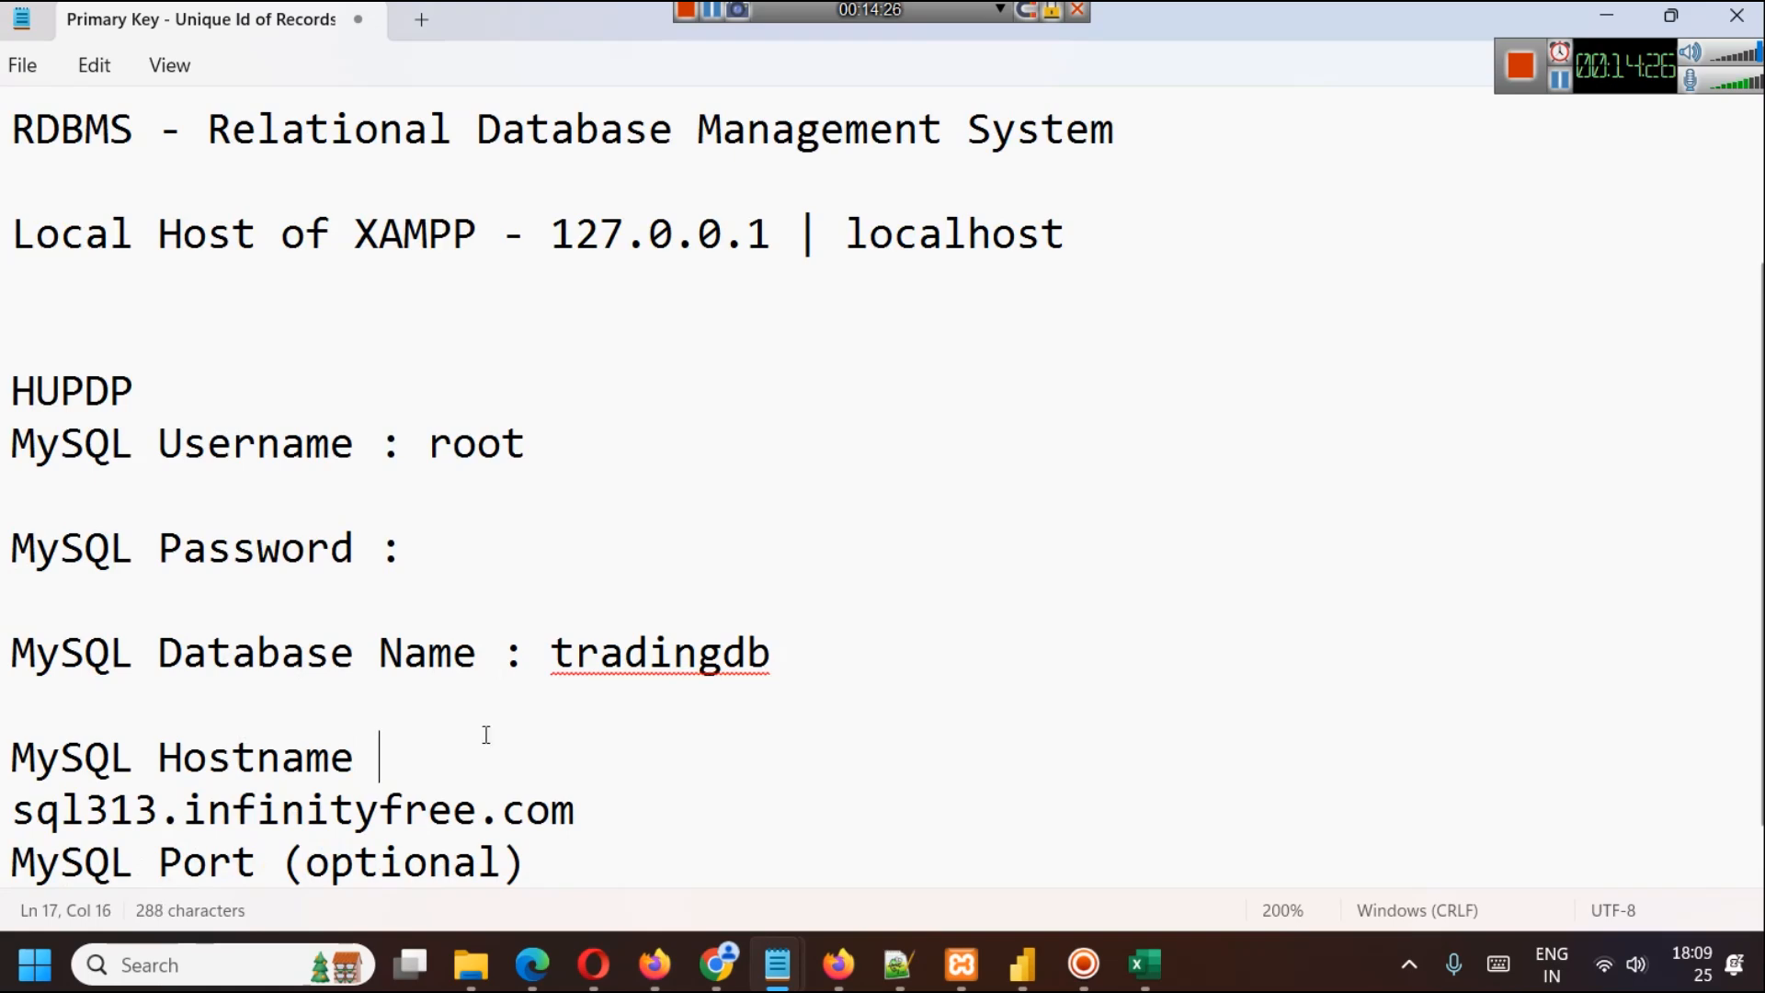
type(": local")
type("host")
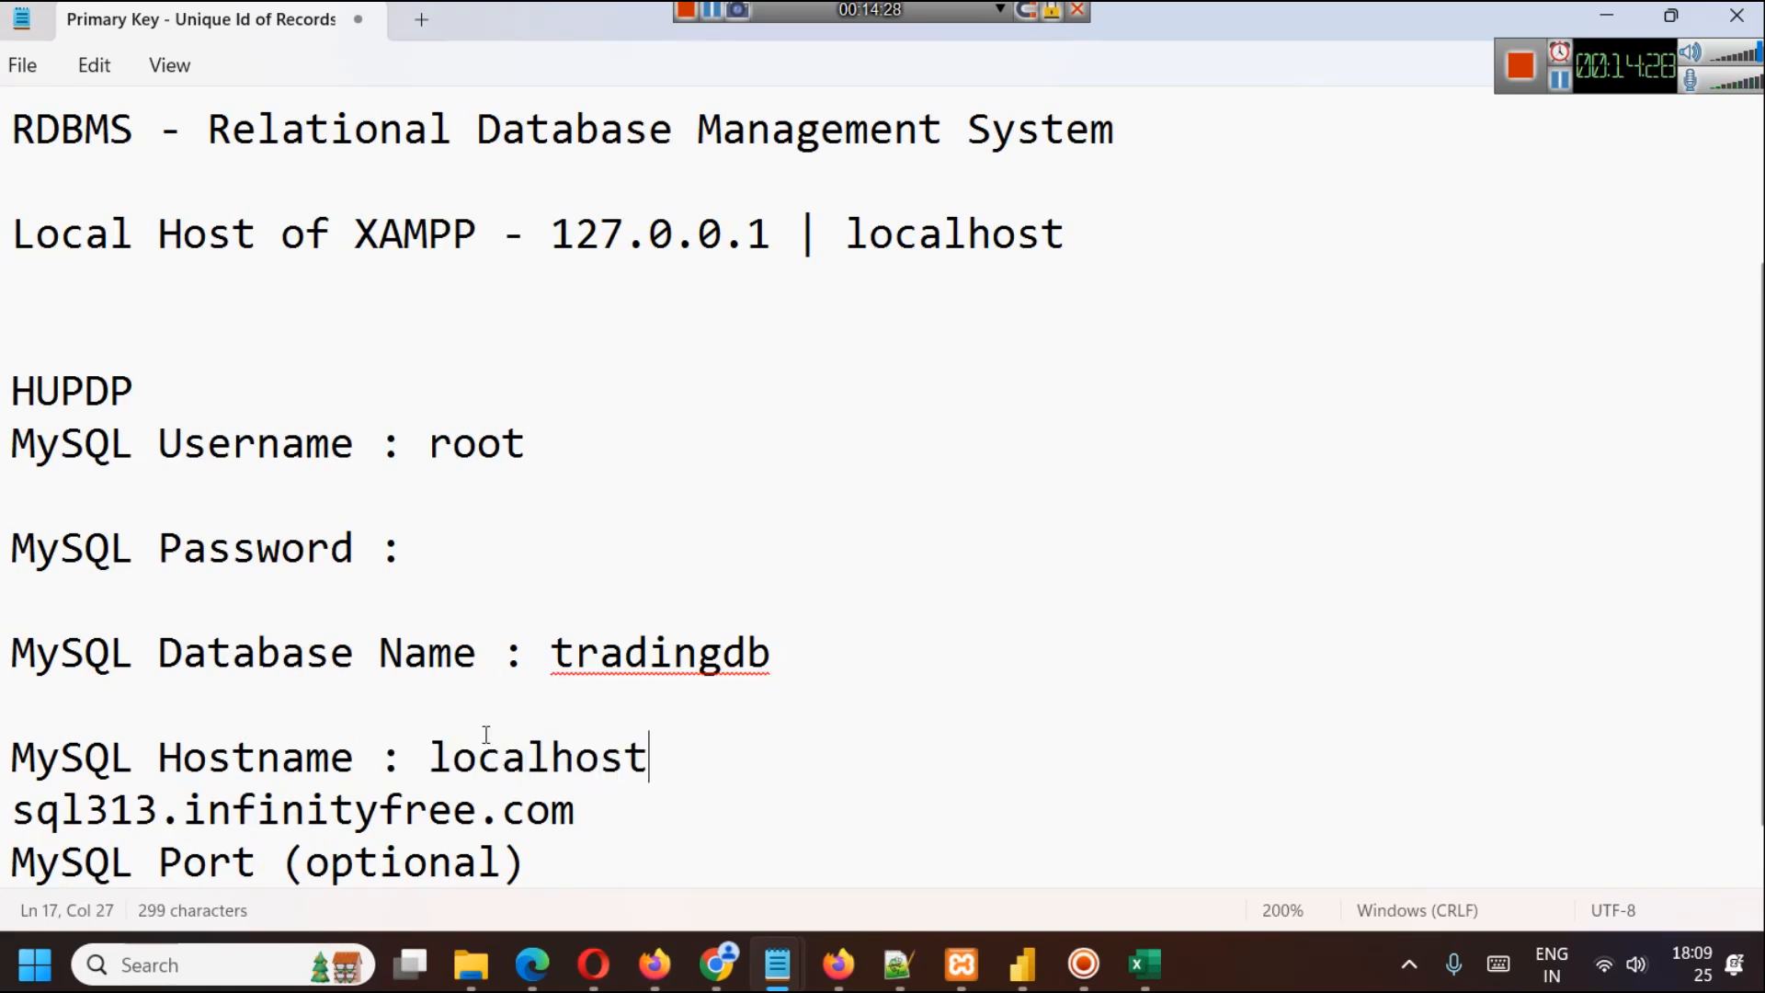
Step: Delete the sql313.infinityfree.com line and bring 3306 up beside the MySQL Port (optional) label, separated by a colon
key("Right")
key("shift+Down")
key("Delete")
key("Down")
key("BackSpace")
type(":")
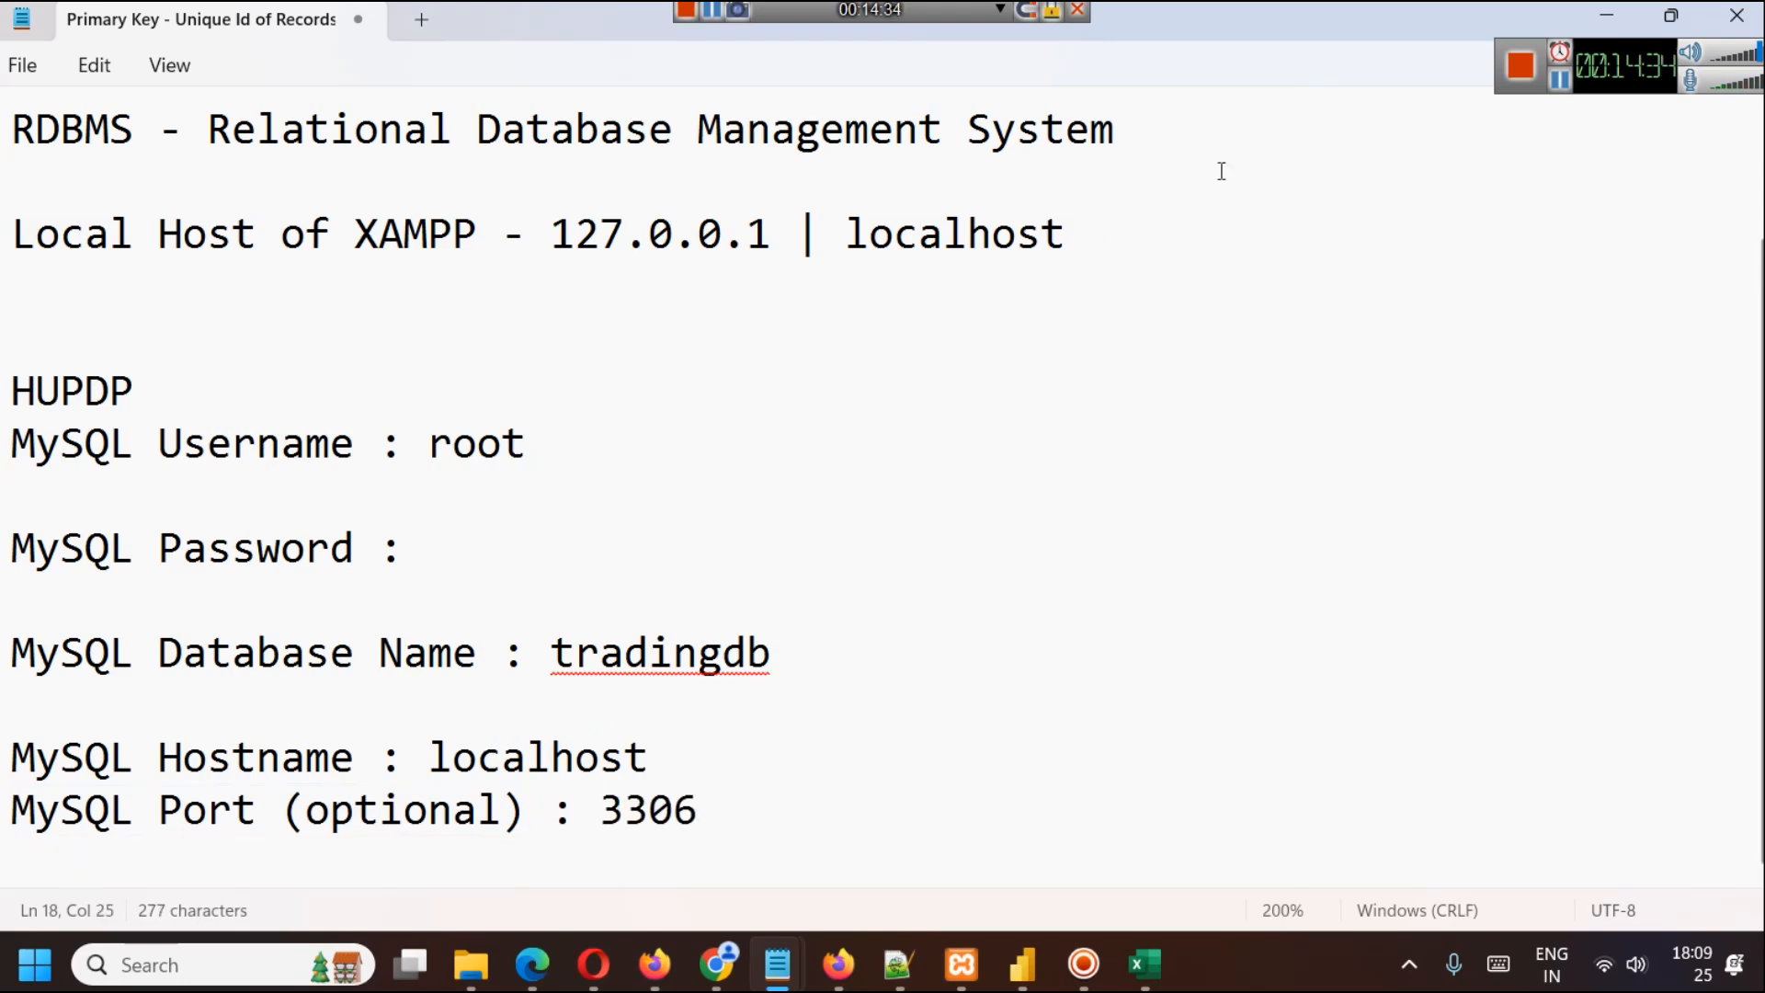
Step: Switch to phpMyAdmin in the browser and open the tradingdb database's list of tables
left_click(1559, 83)
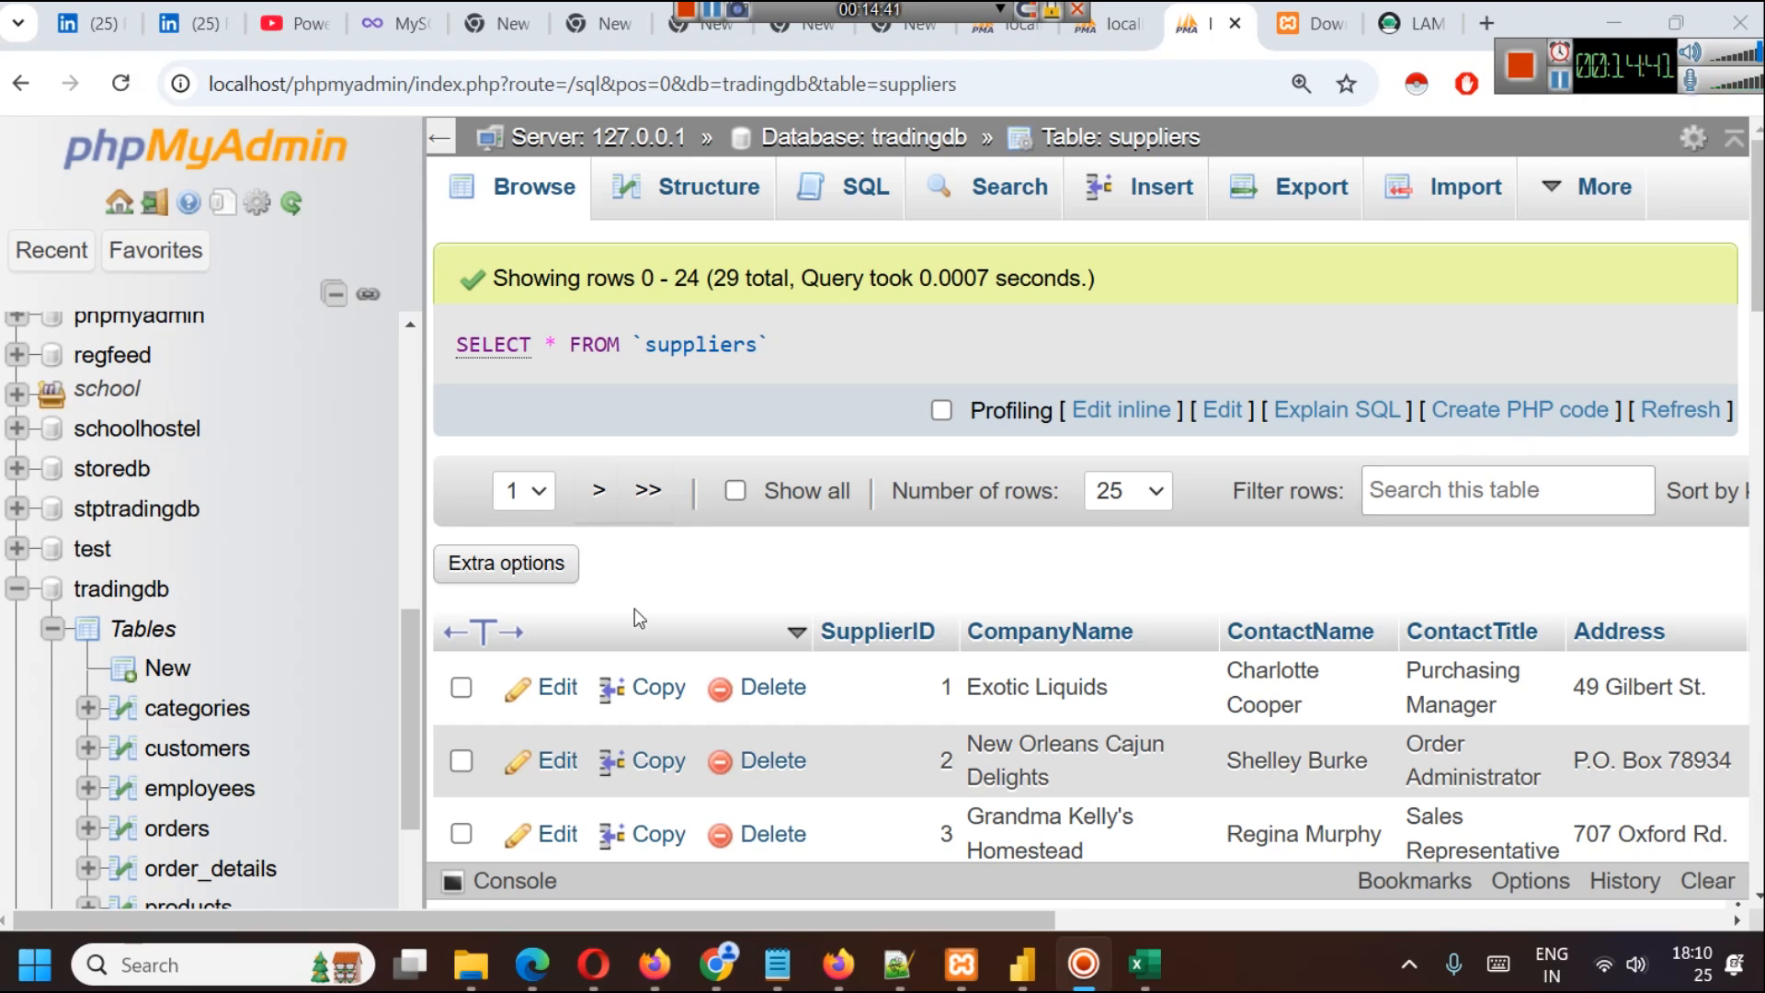
left_click(114, 593)
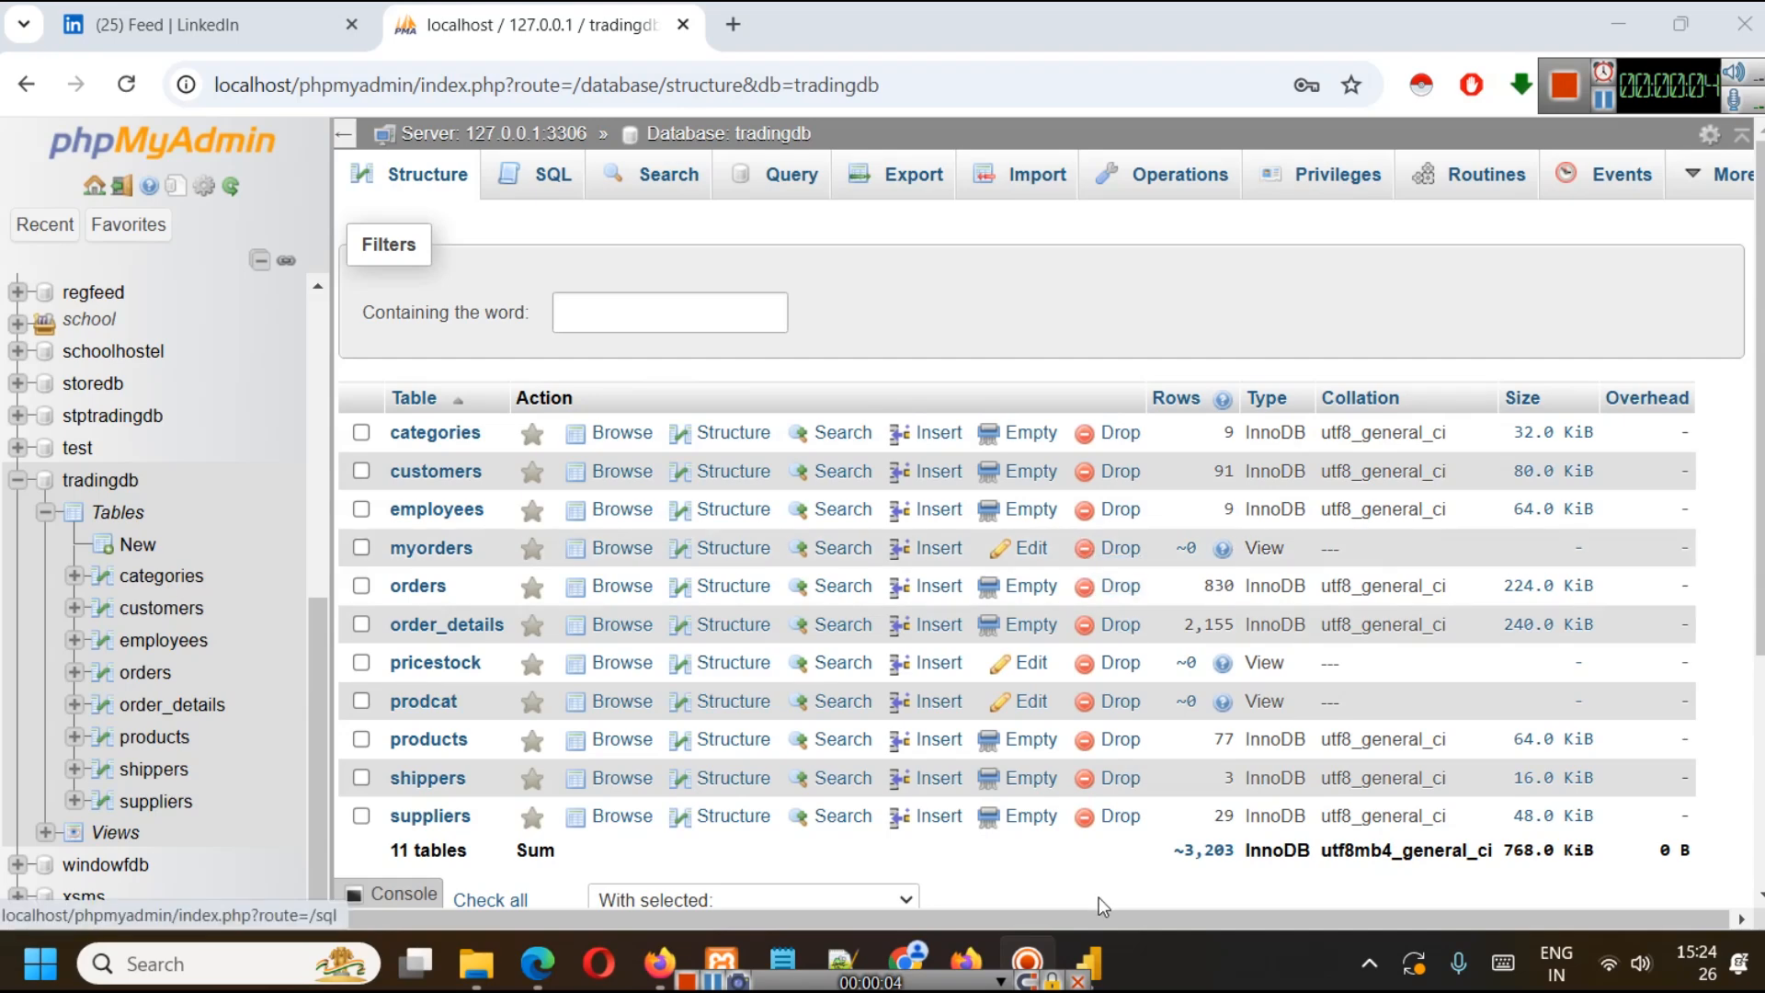
Step: Switch to Power BI Desktop, find the MySQL database connector among all data sources and start a connection with it
left_click(1094, 947)
left_click(246, 182)
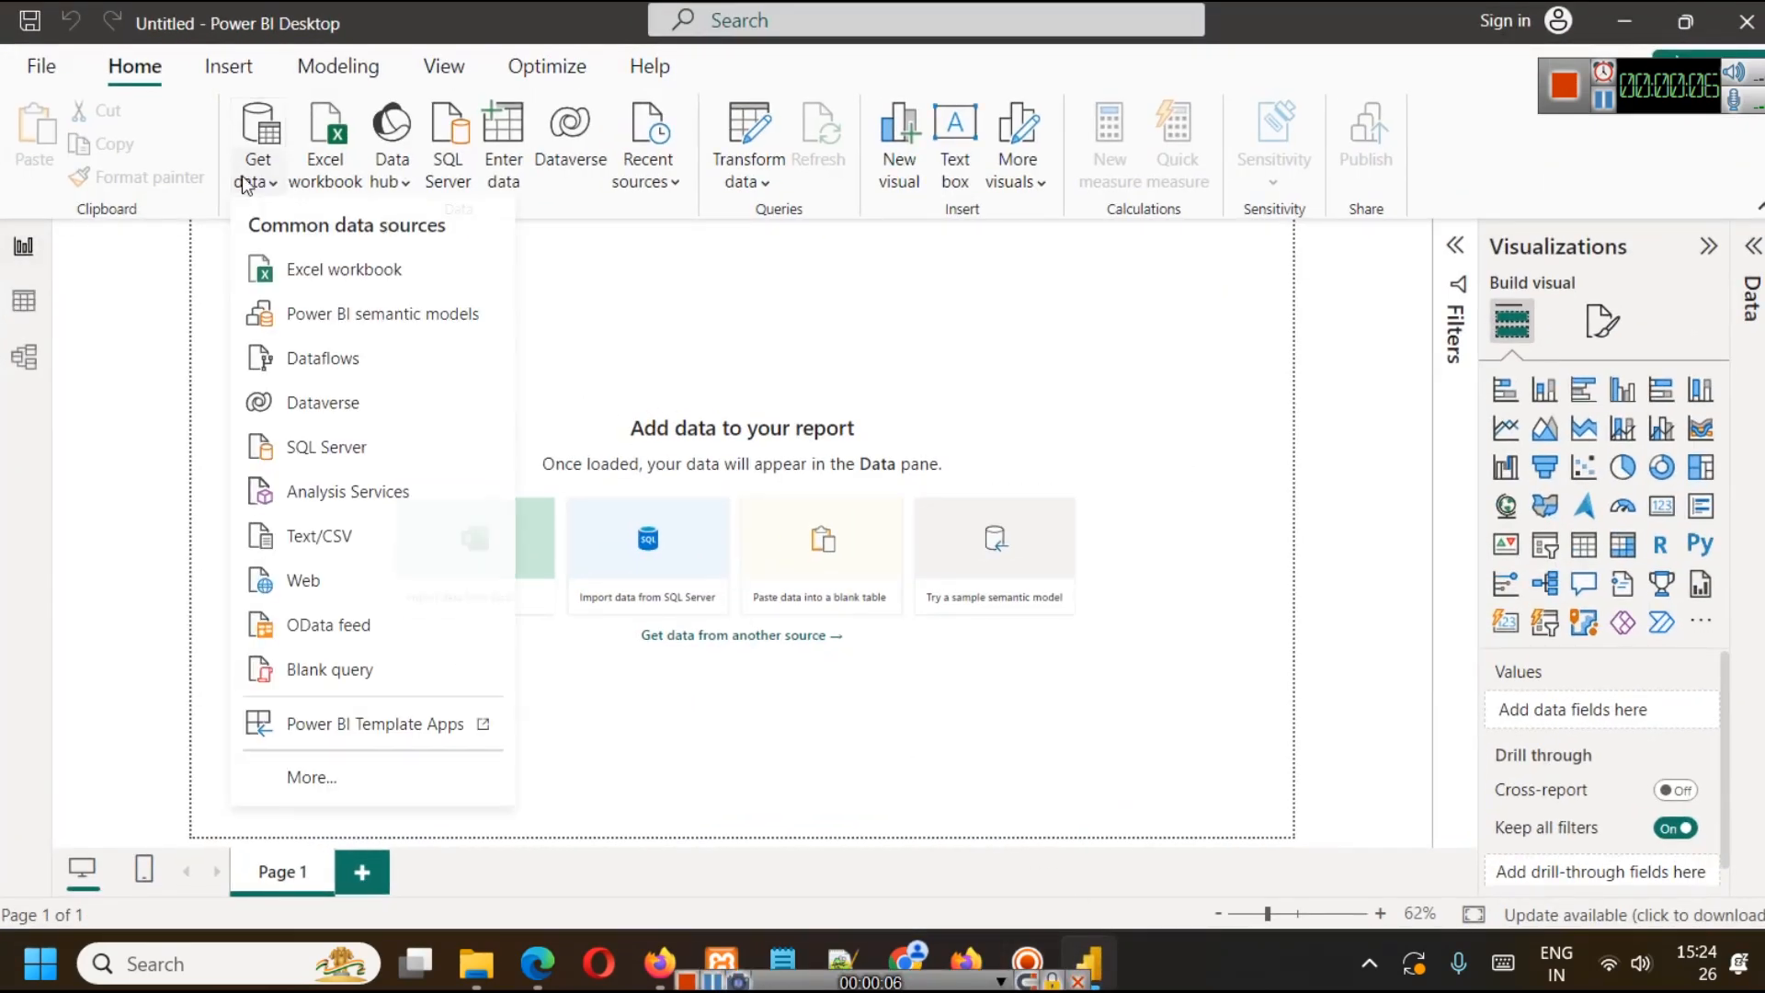
left_click(312, 768)
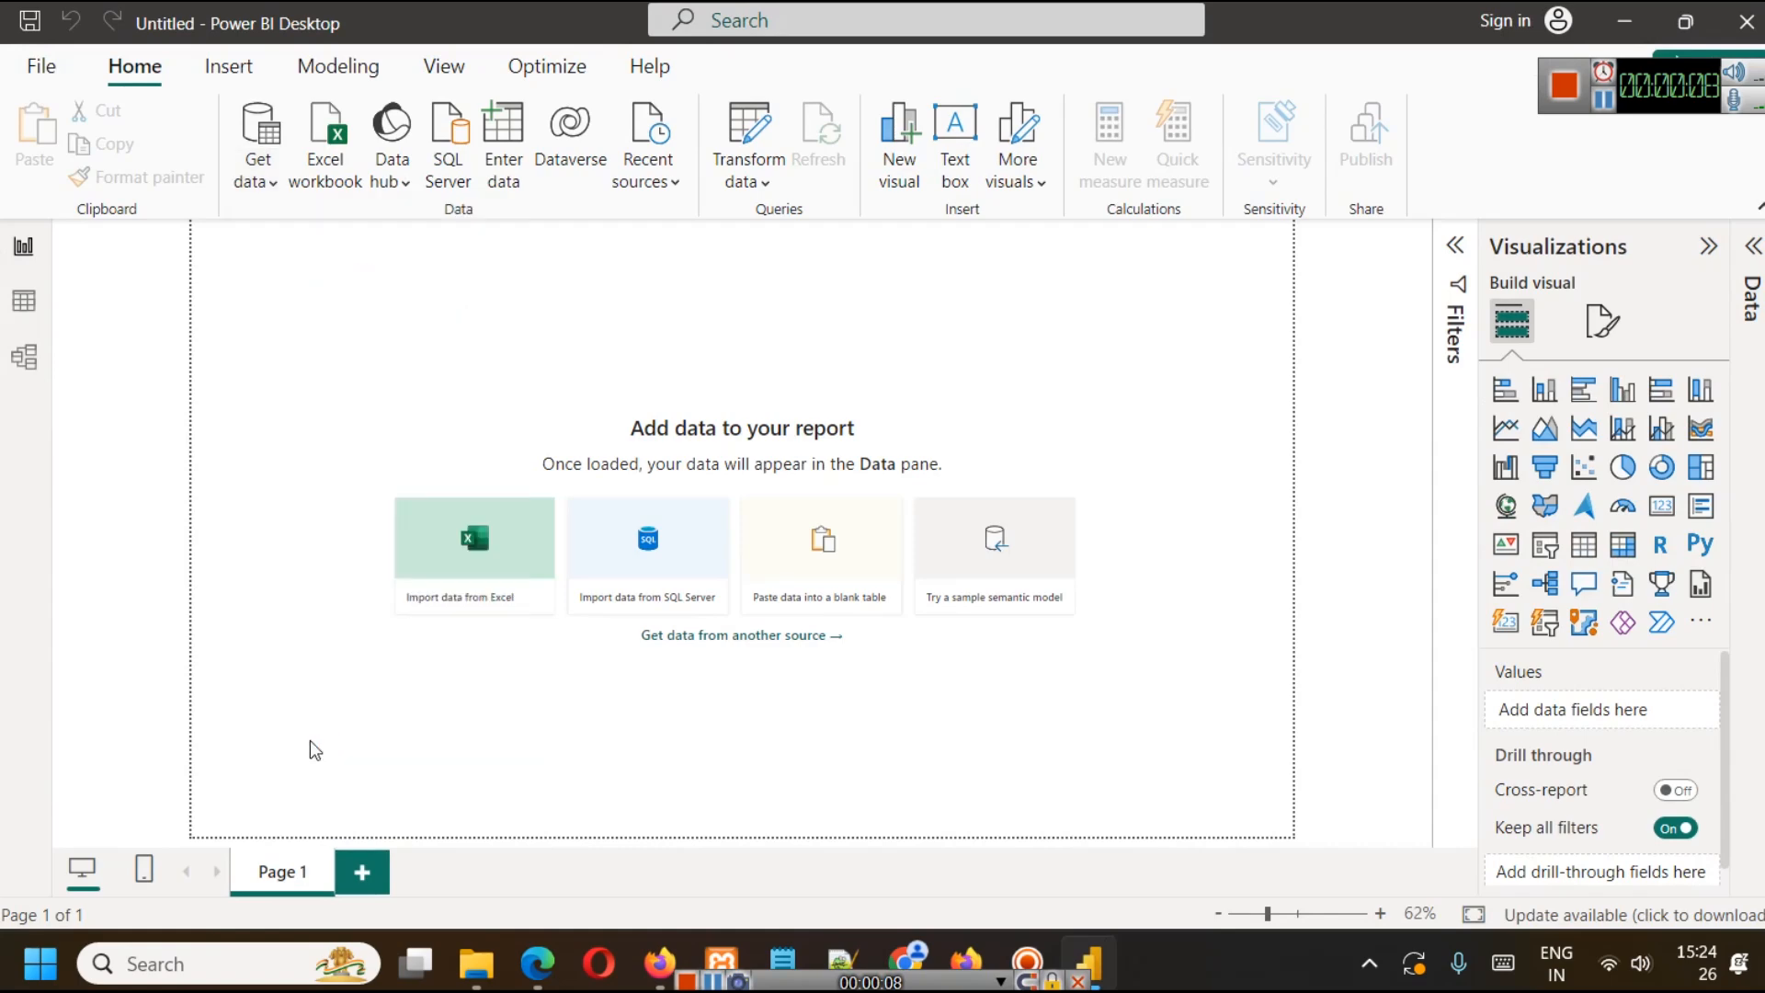
left_click(267, 186)
left_click(325, 769)
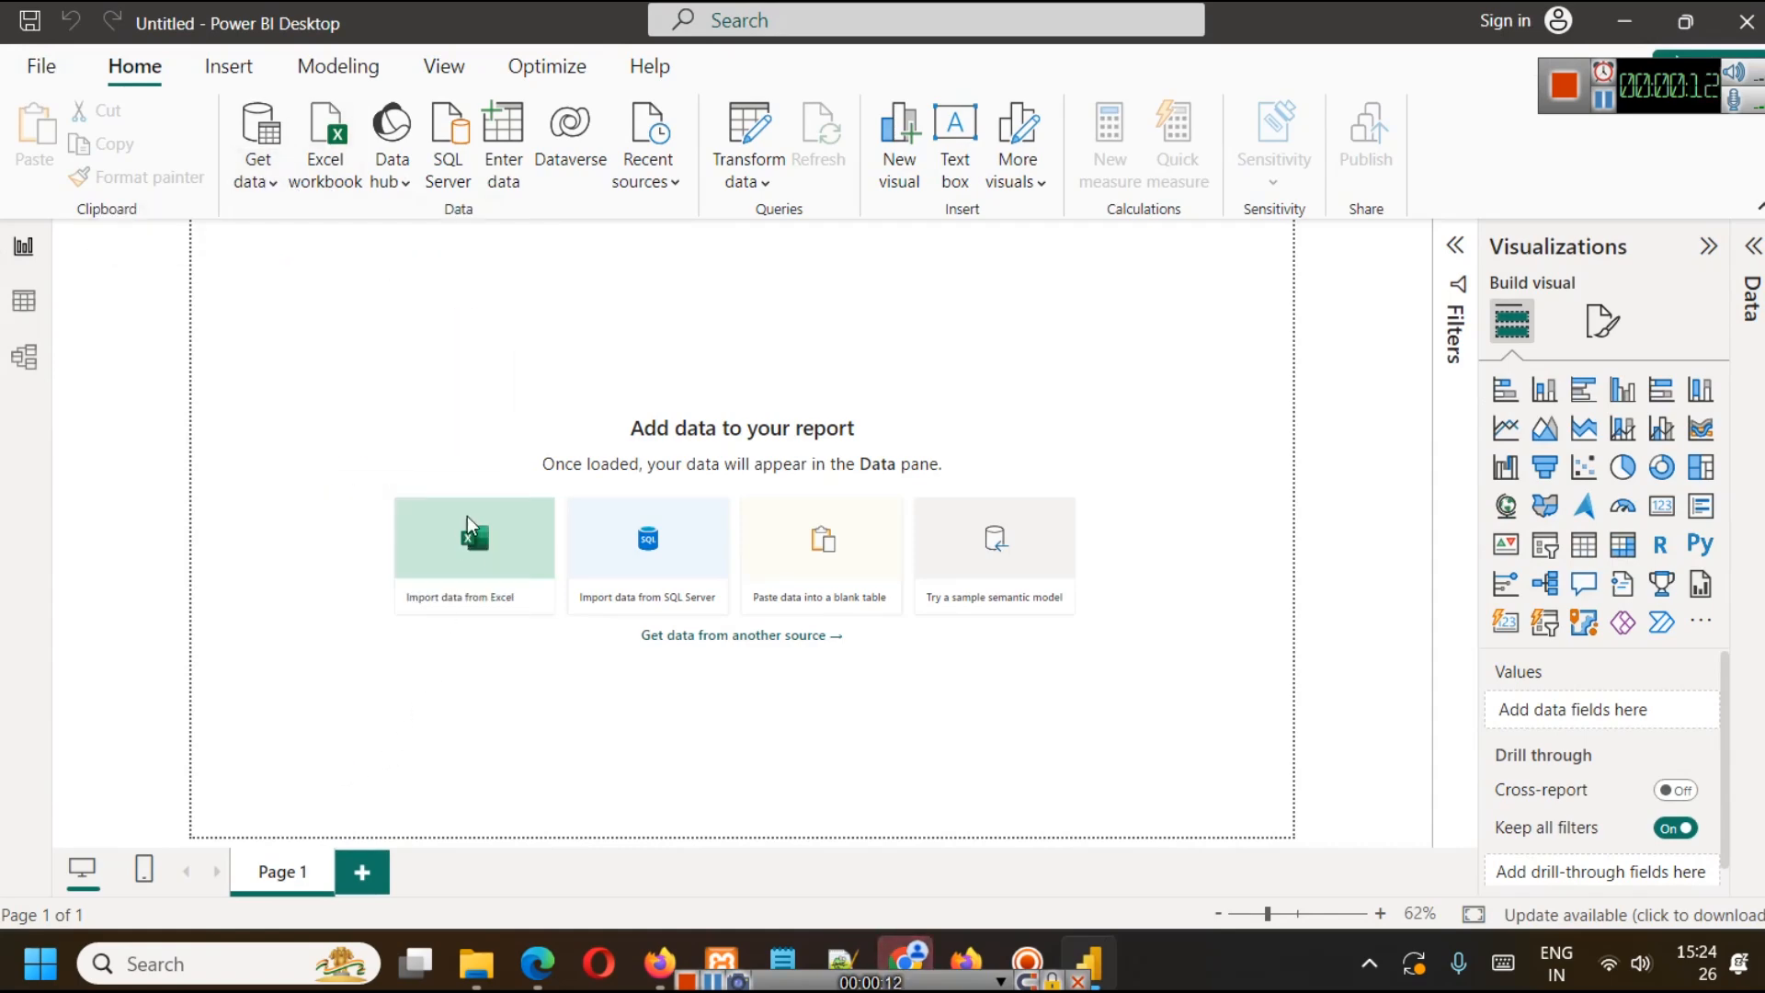
left_click(503, 113)
type("mysql")
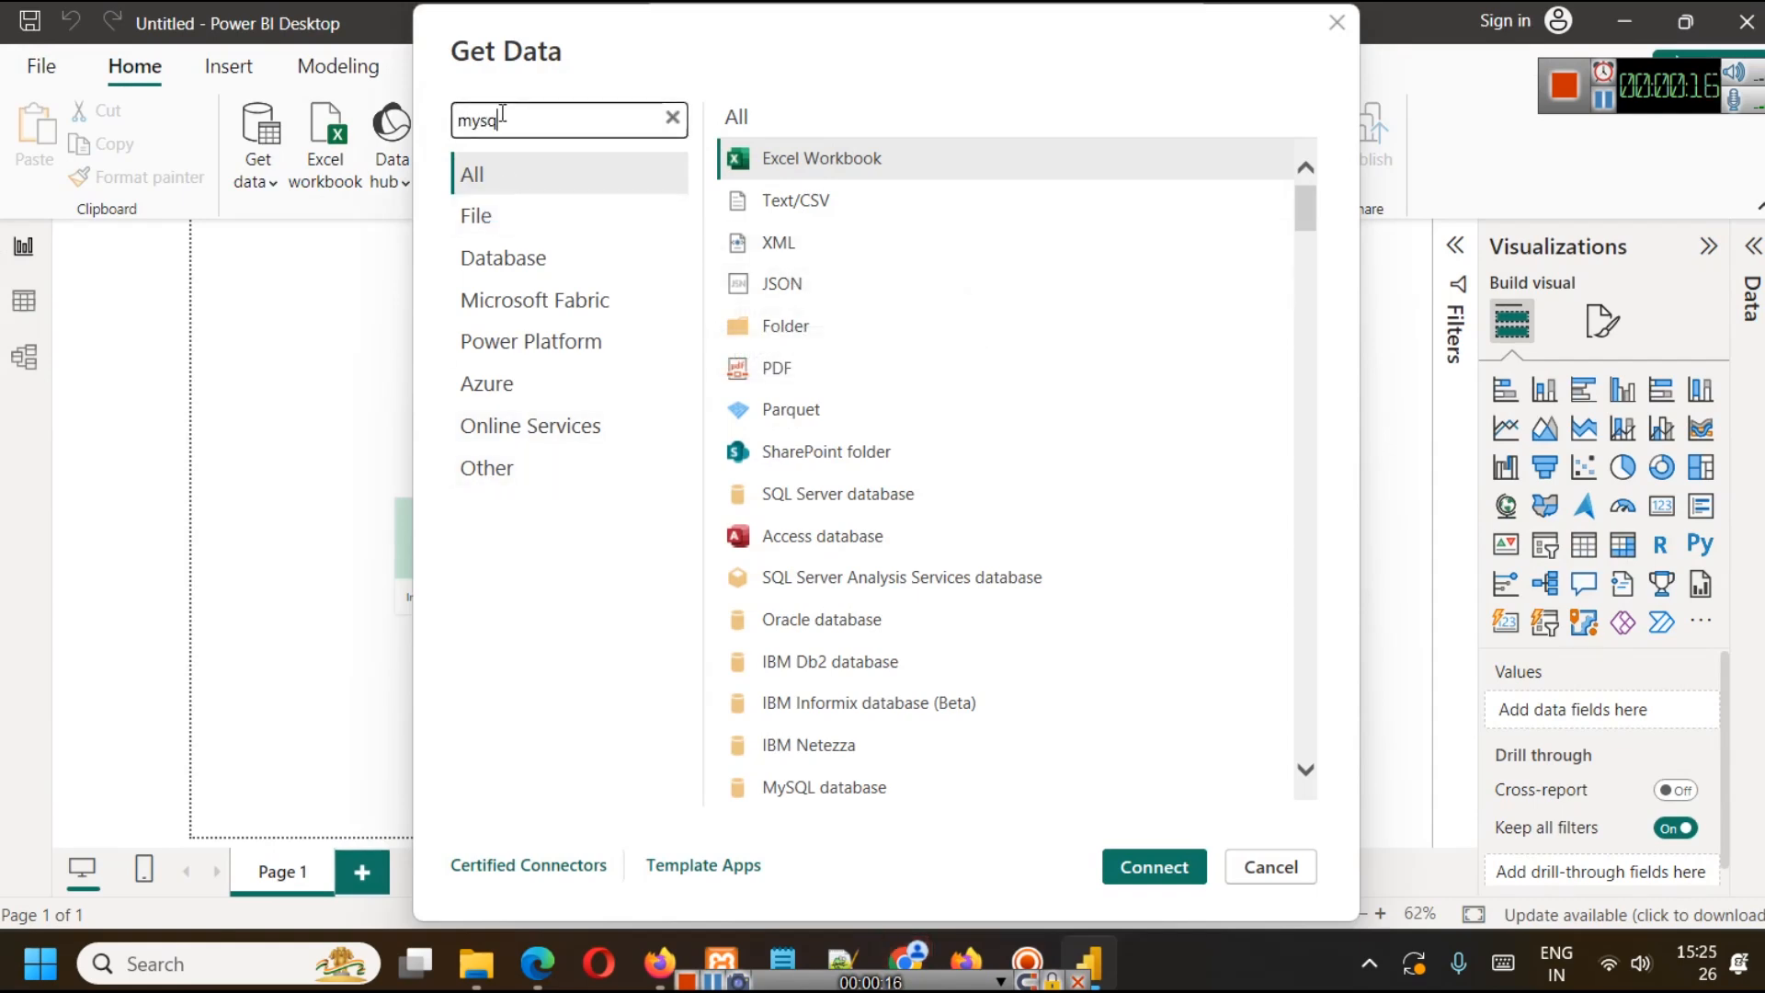
left_click(807, 158)
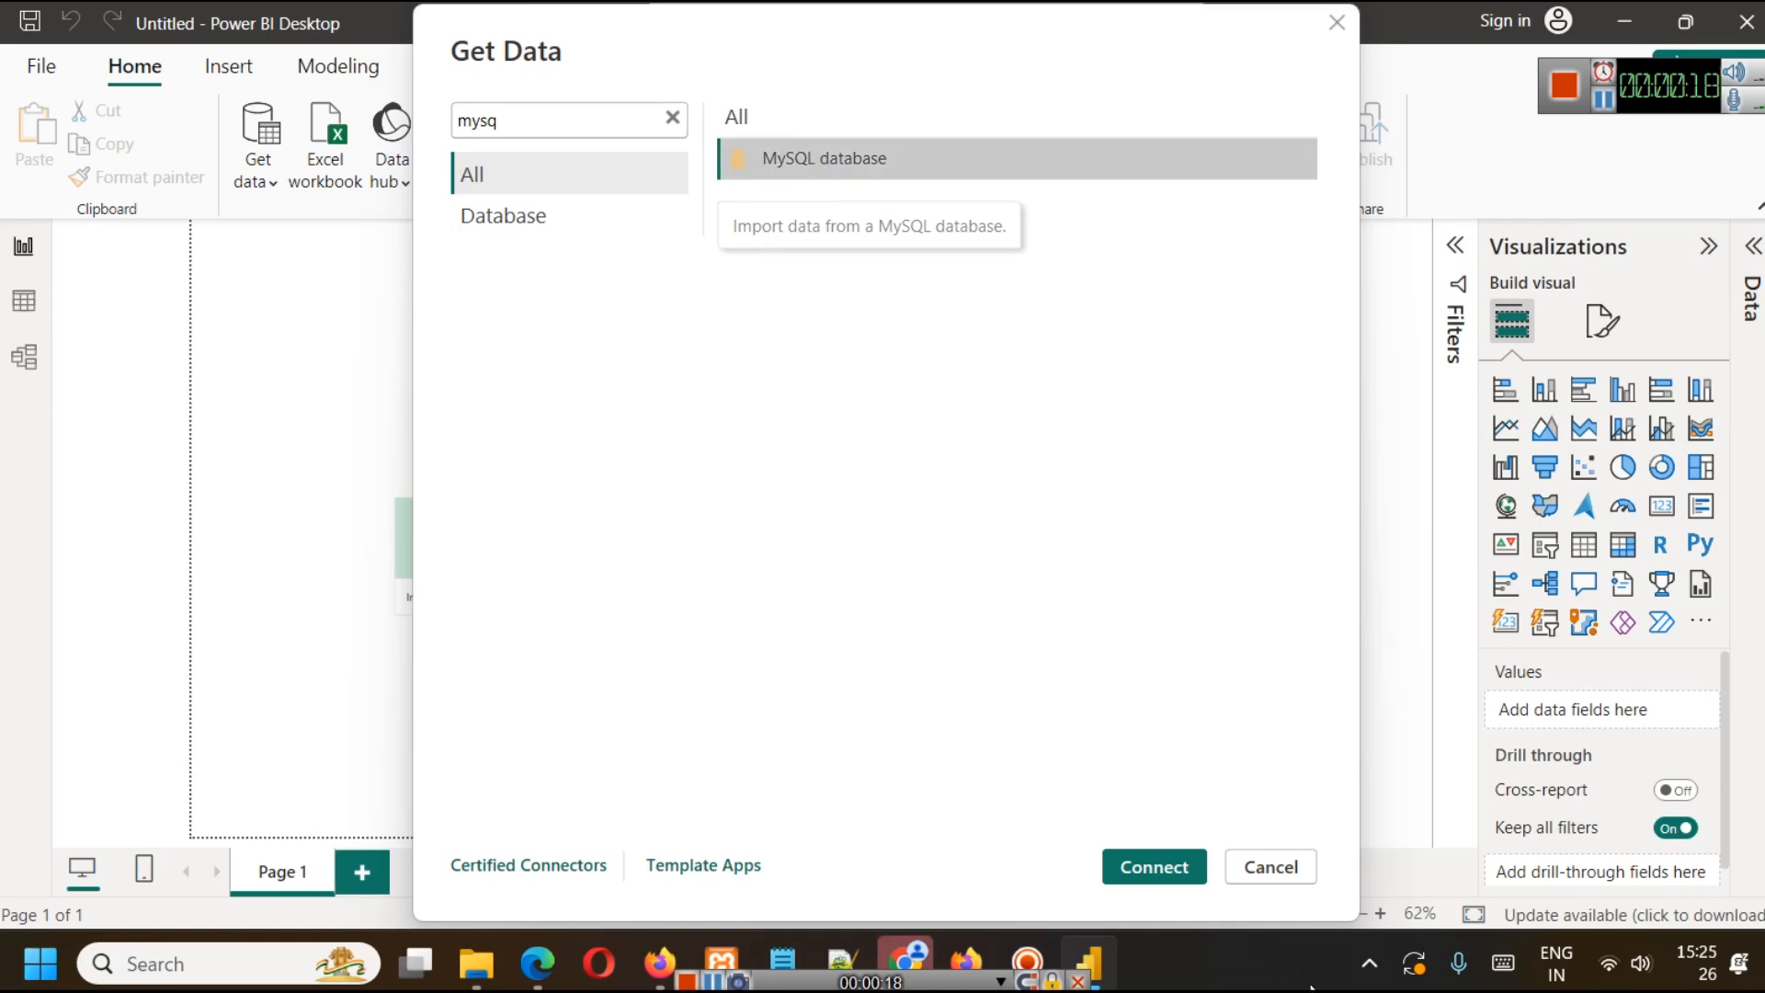
left_click(1167, 867)
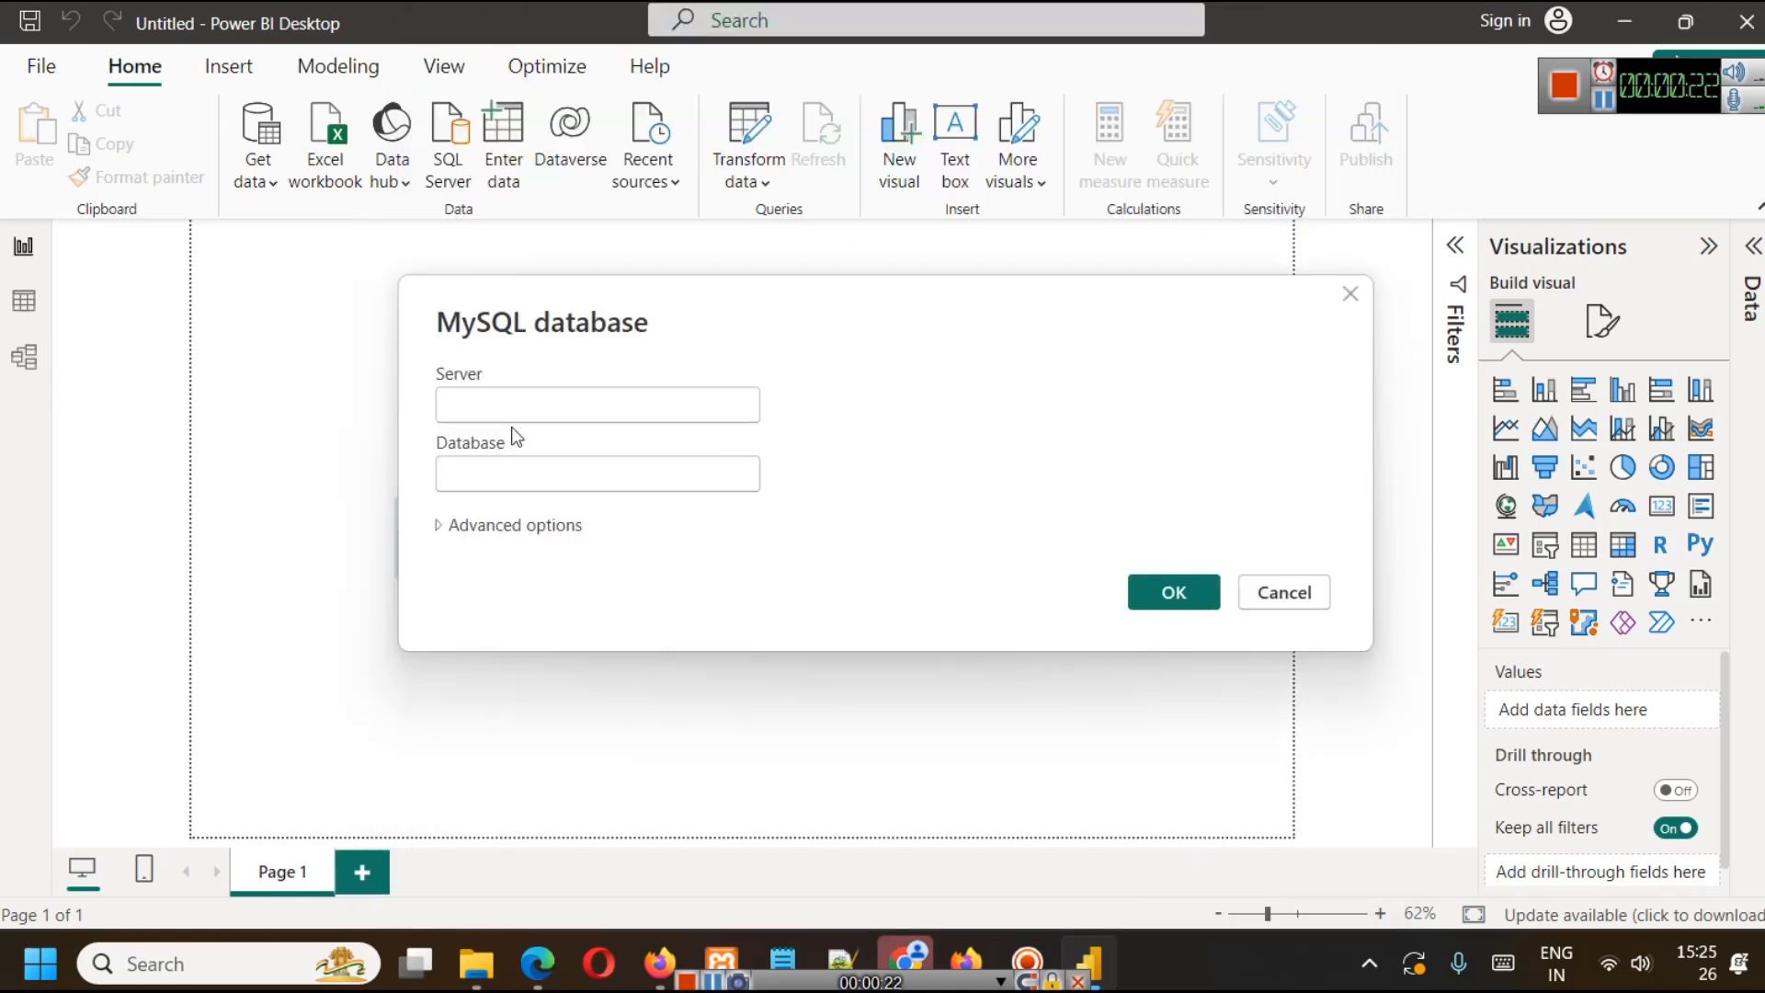
Step: Set the server to 127.0.0.1 and the database to tradingdb, reveal the advanced options and connect without an SQL statement
type("127.")
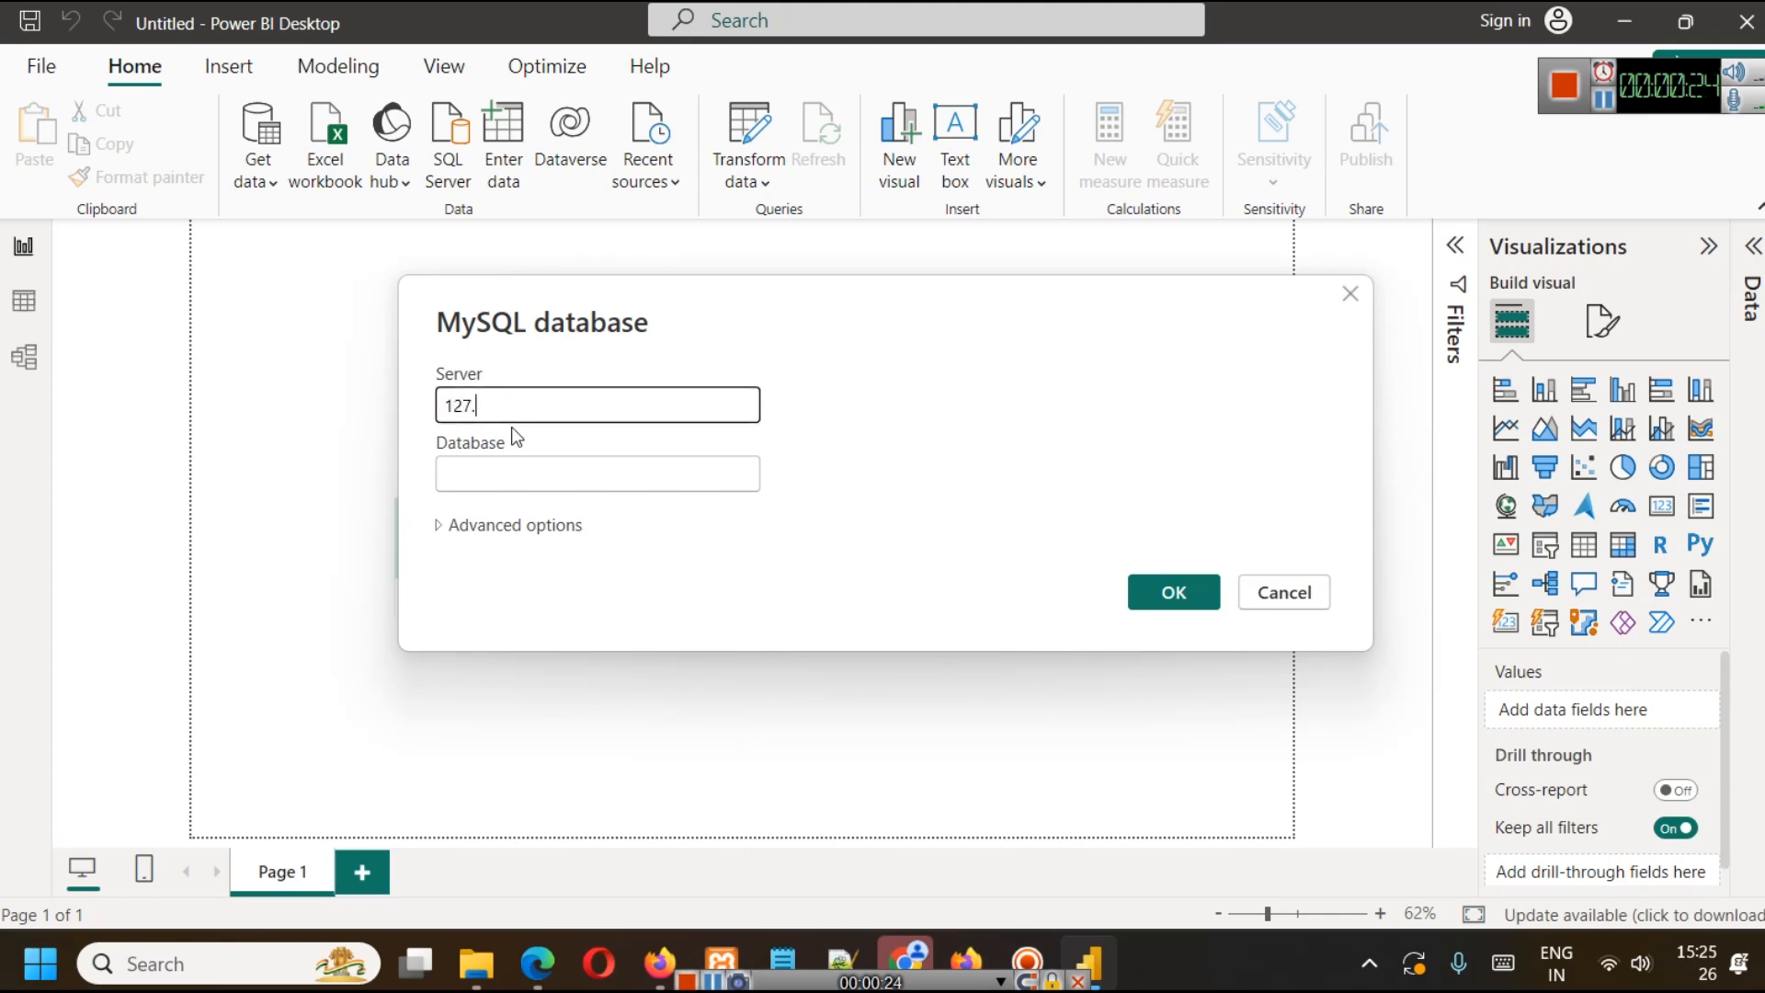
type("0.0.1")
key("Tab")
type("tra")
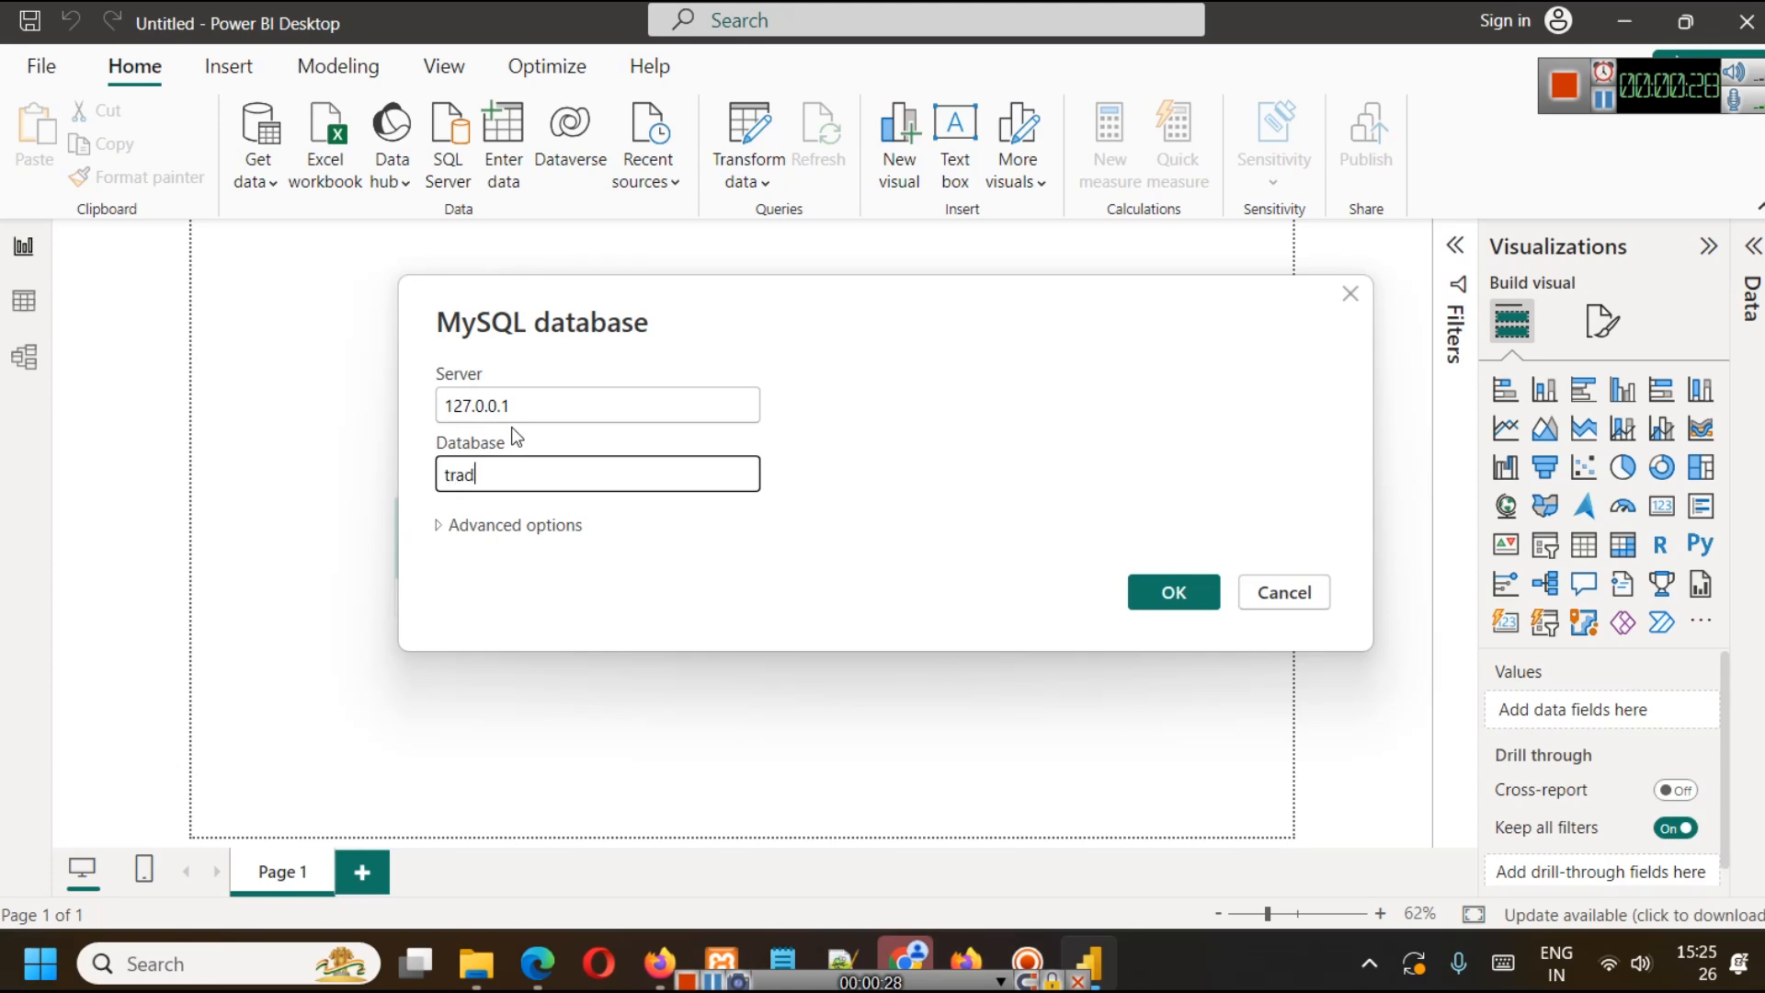
type("dingdb")
left_click(526, 527)
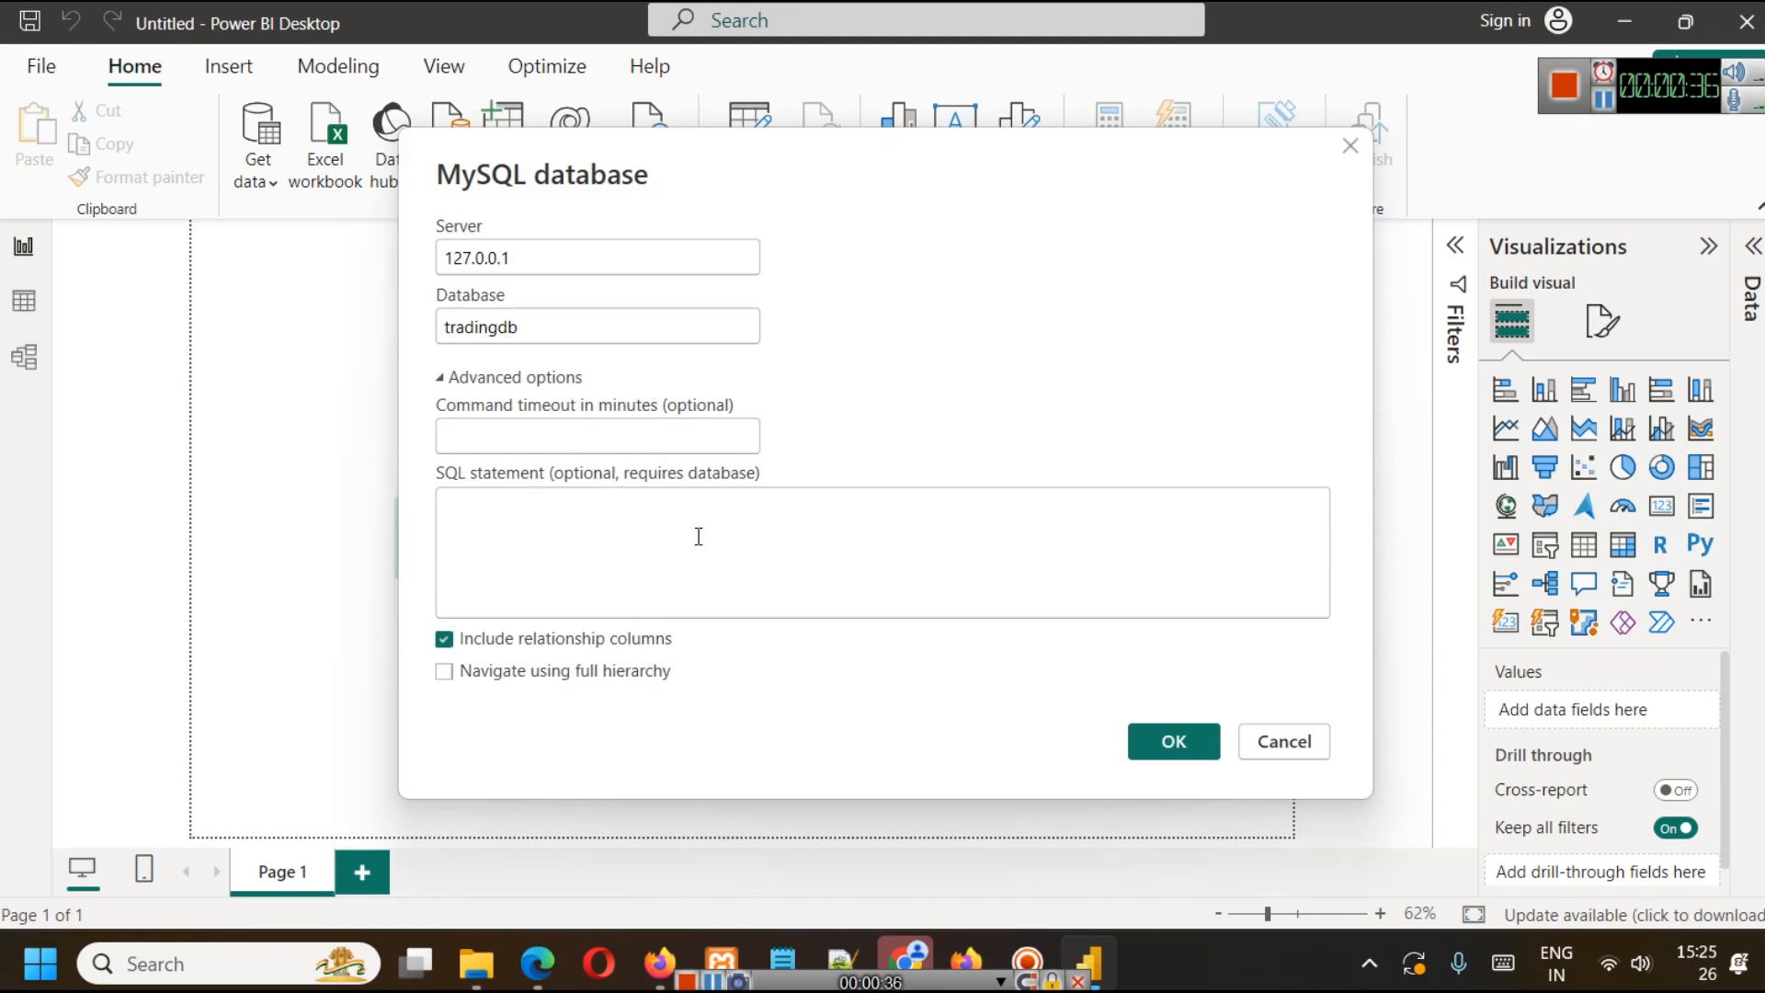
left_click(1167, 744)
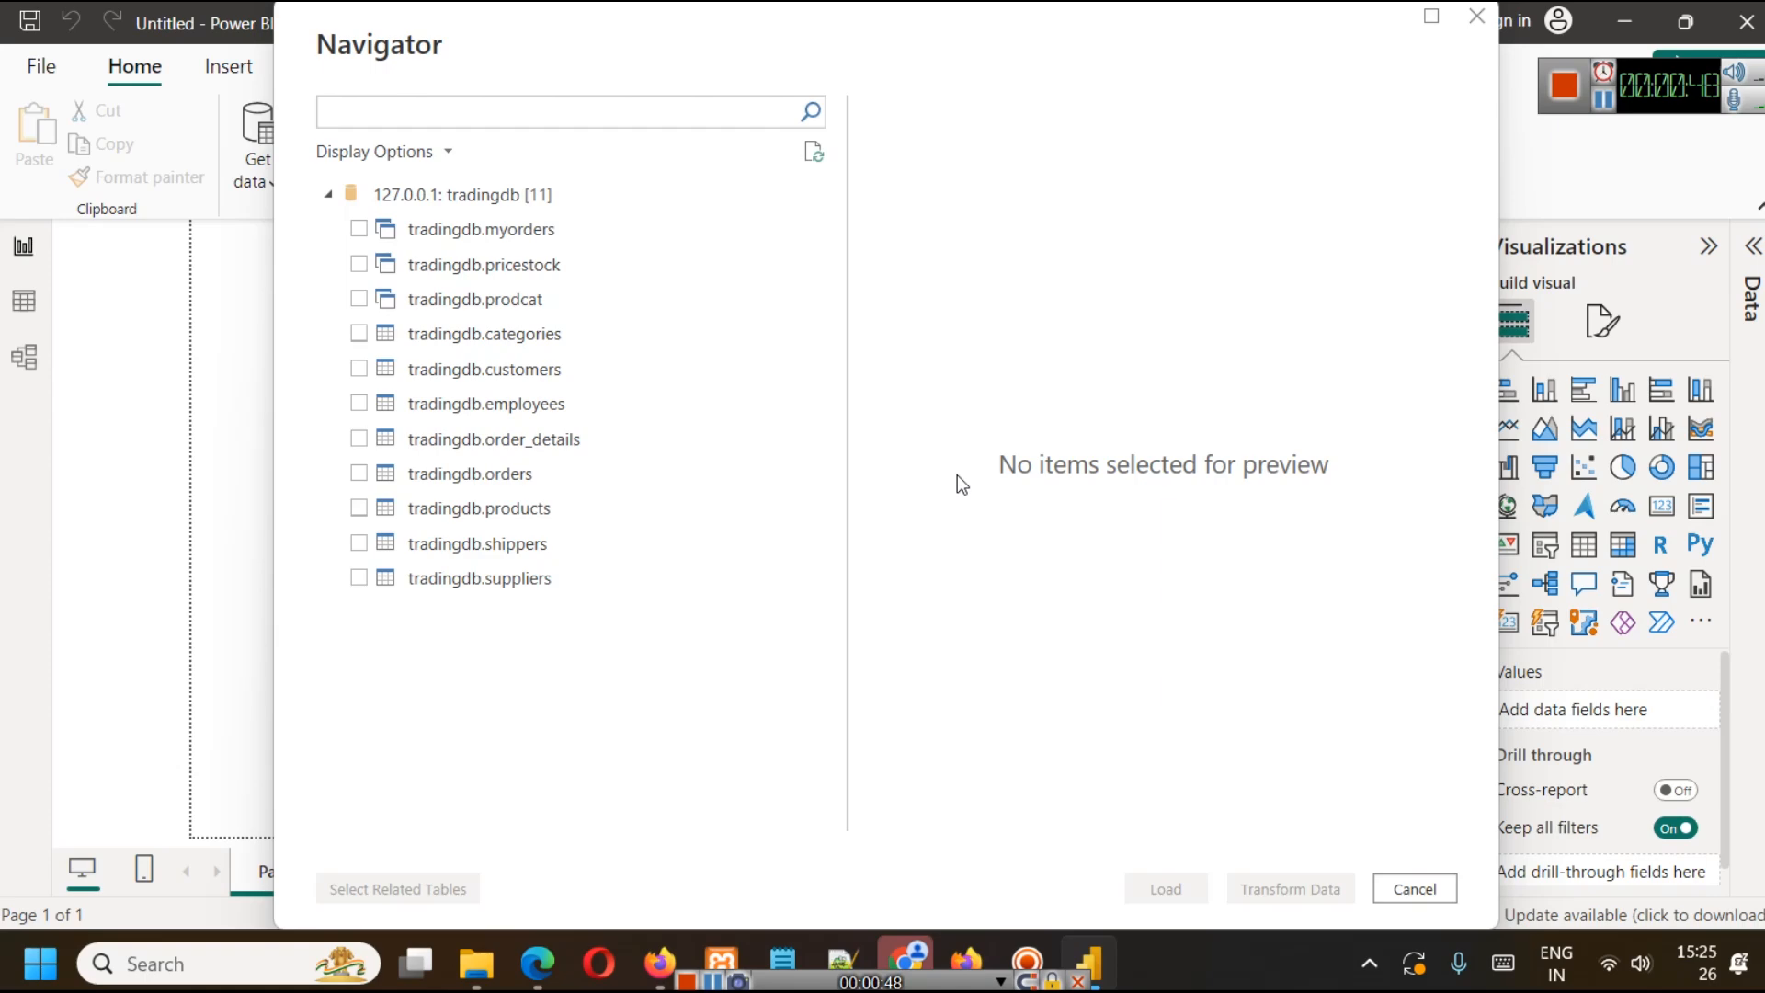
Step: Close the Power BI sign-in page in the browser, check tradingdb's table list in phpMyAdmin and return to the Power BI Navigator
left_click(907, 961)
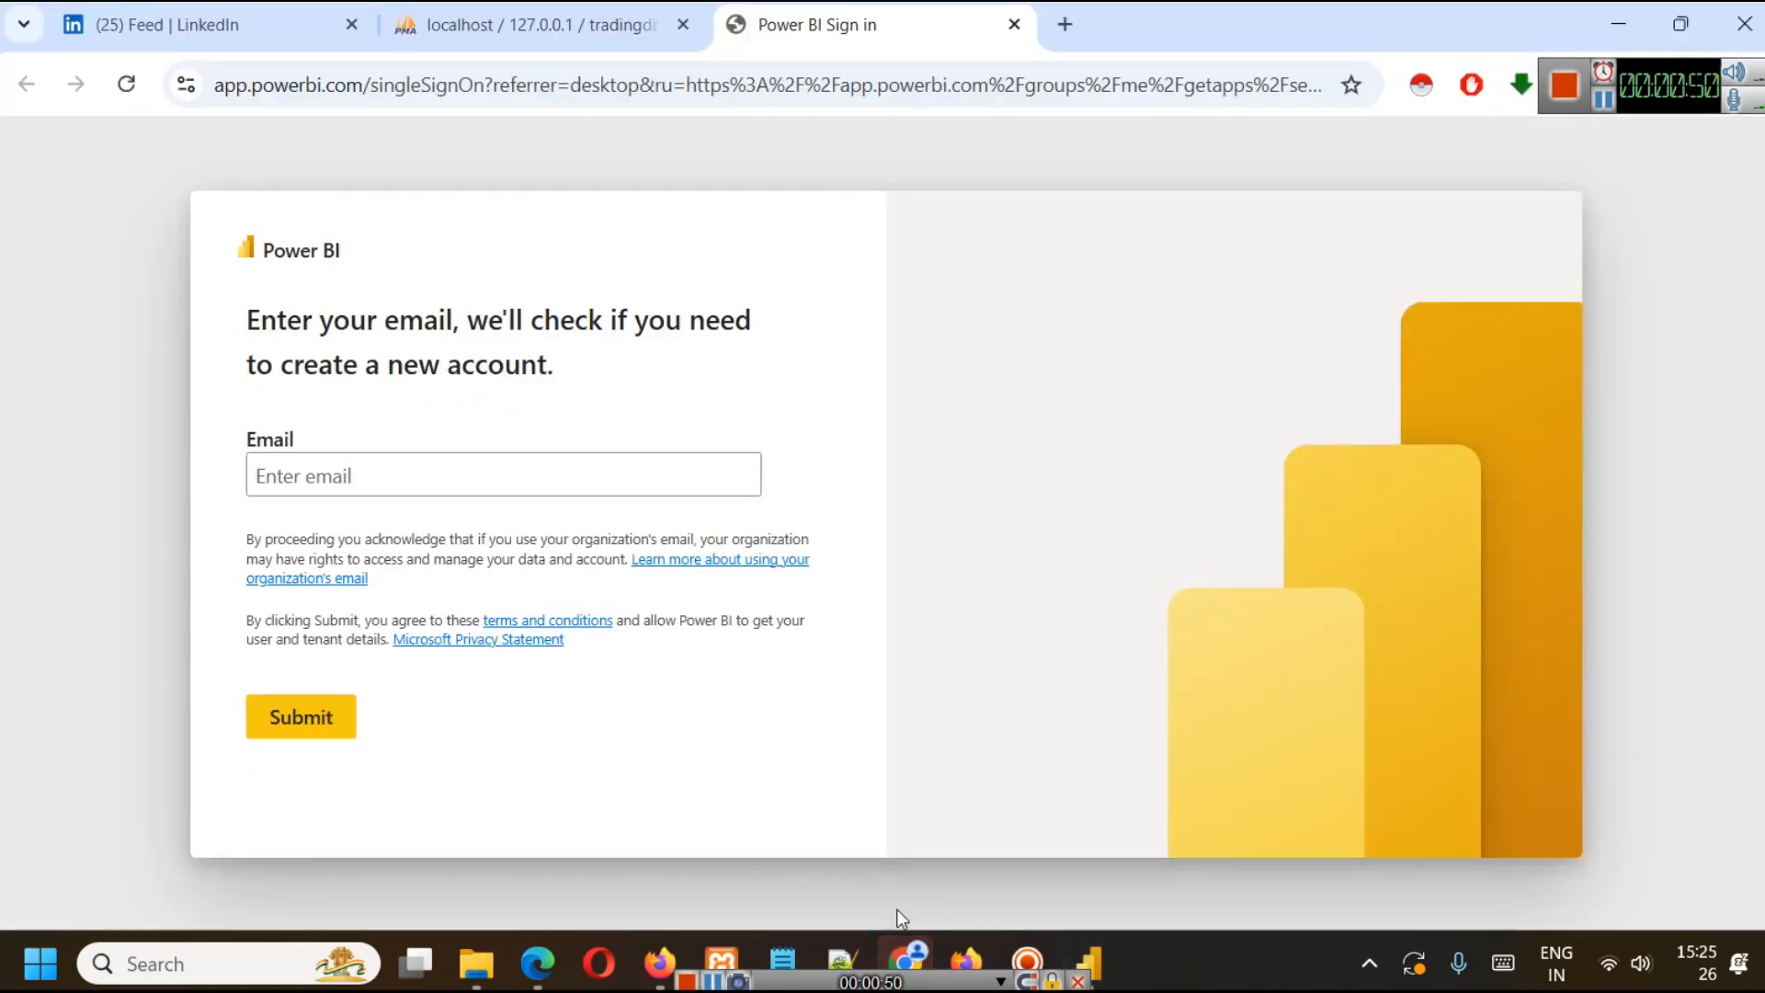
left_click(1018, 22)
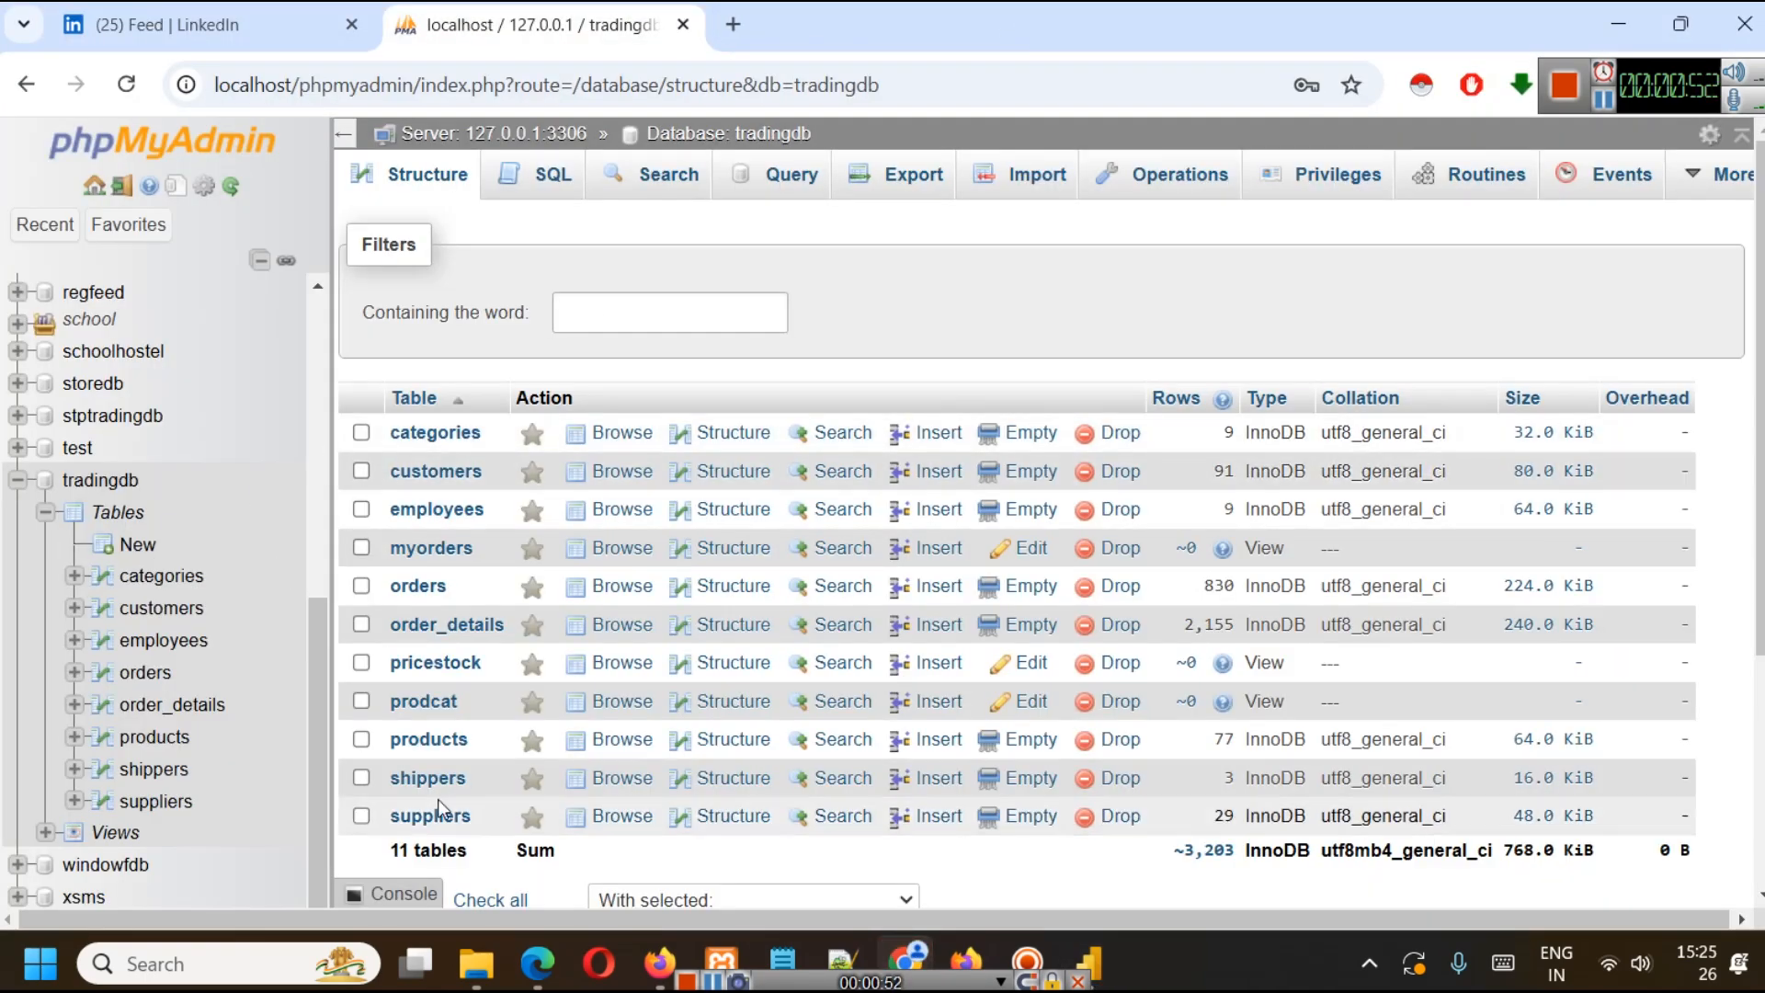
key("alt+Tab")
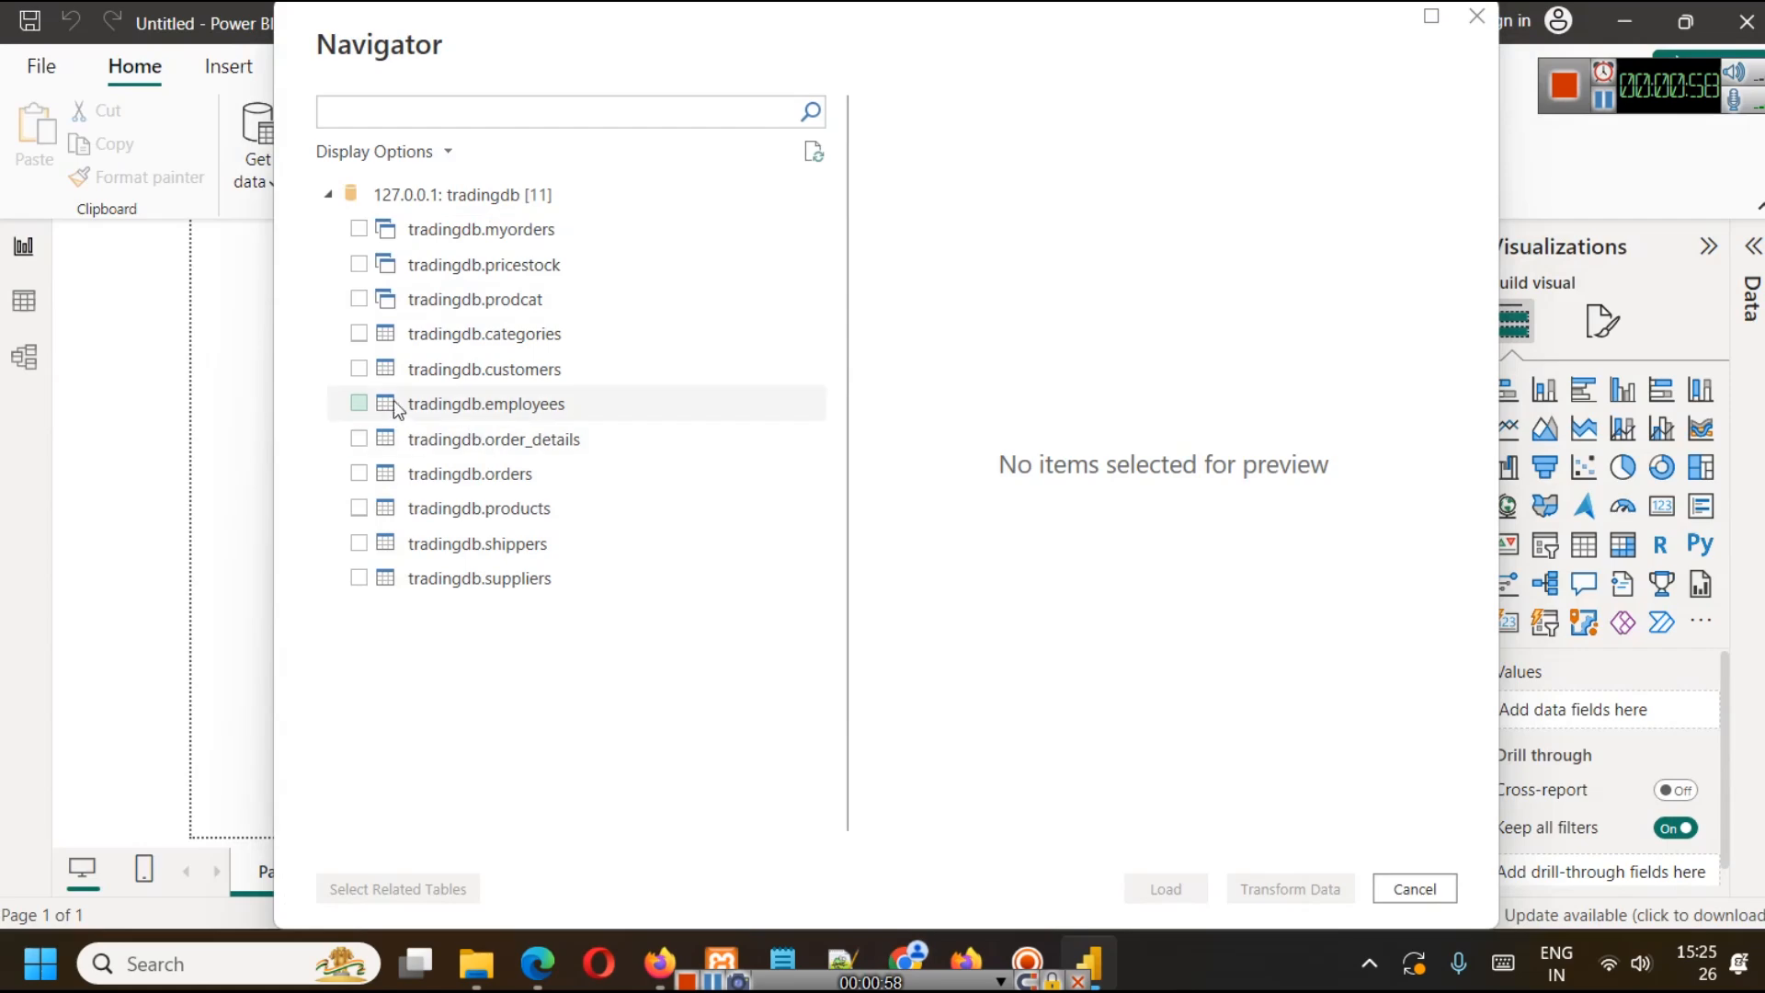
Step: Select the tradingdb tables categories, customers, orders and products and load them into the model
left_click(361, 335)
left_click(363, 371)
left_click(357, 473)
left_click(360, 509)
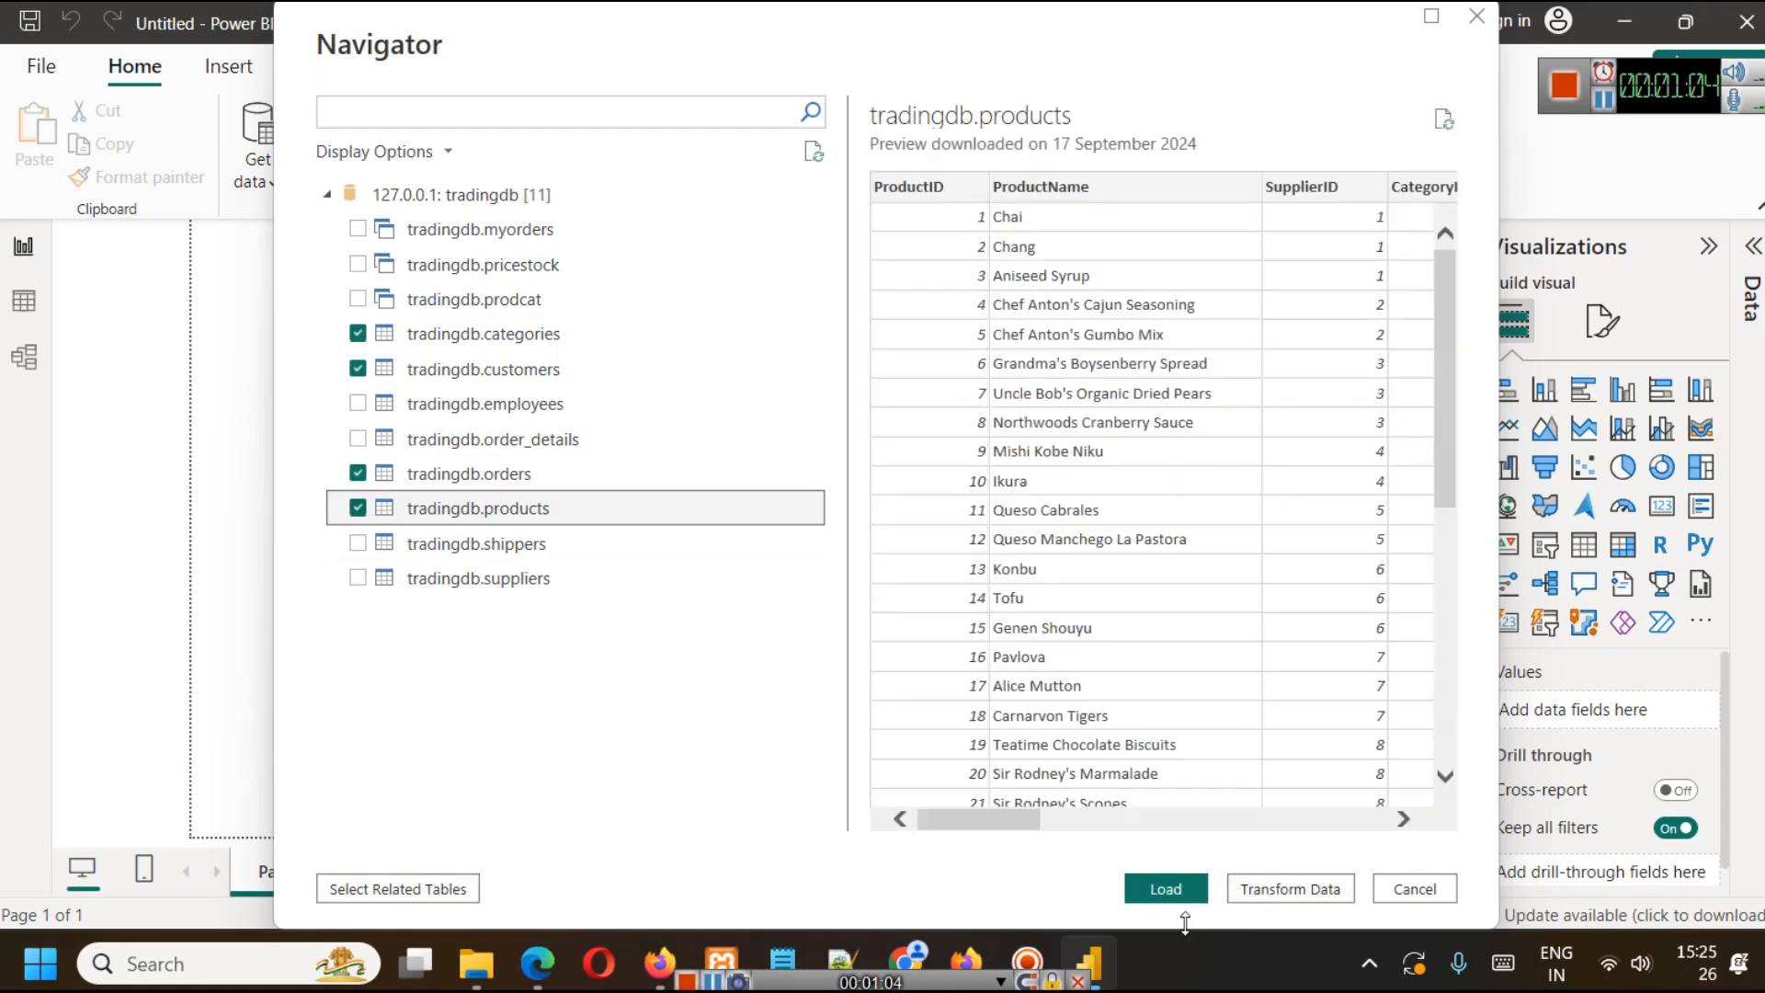
left_click(1173, 893)
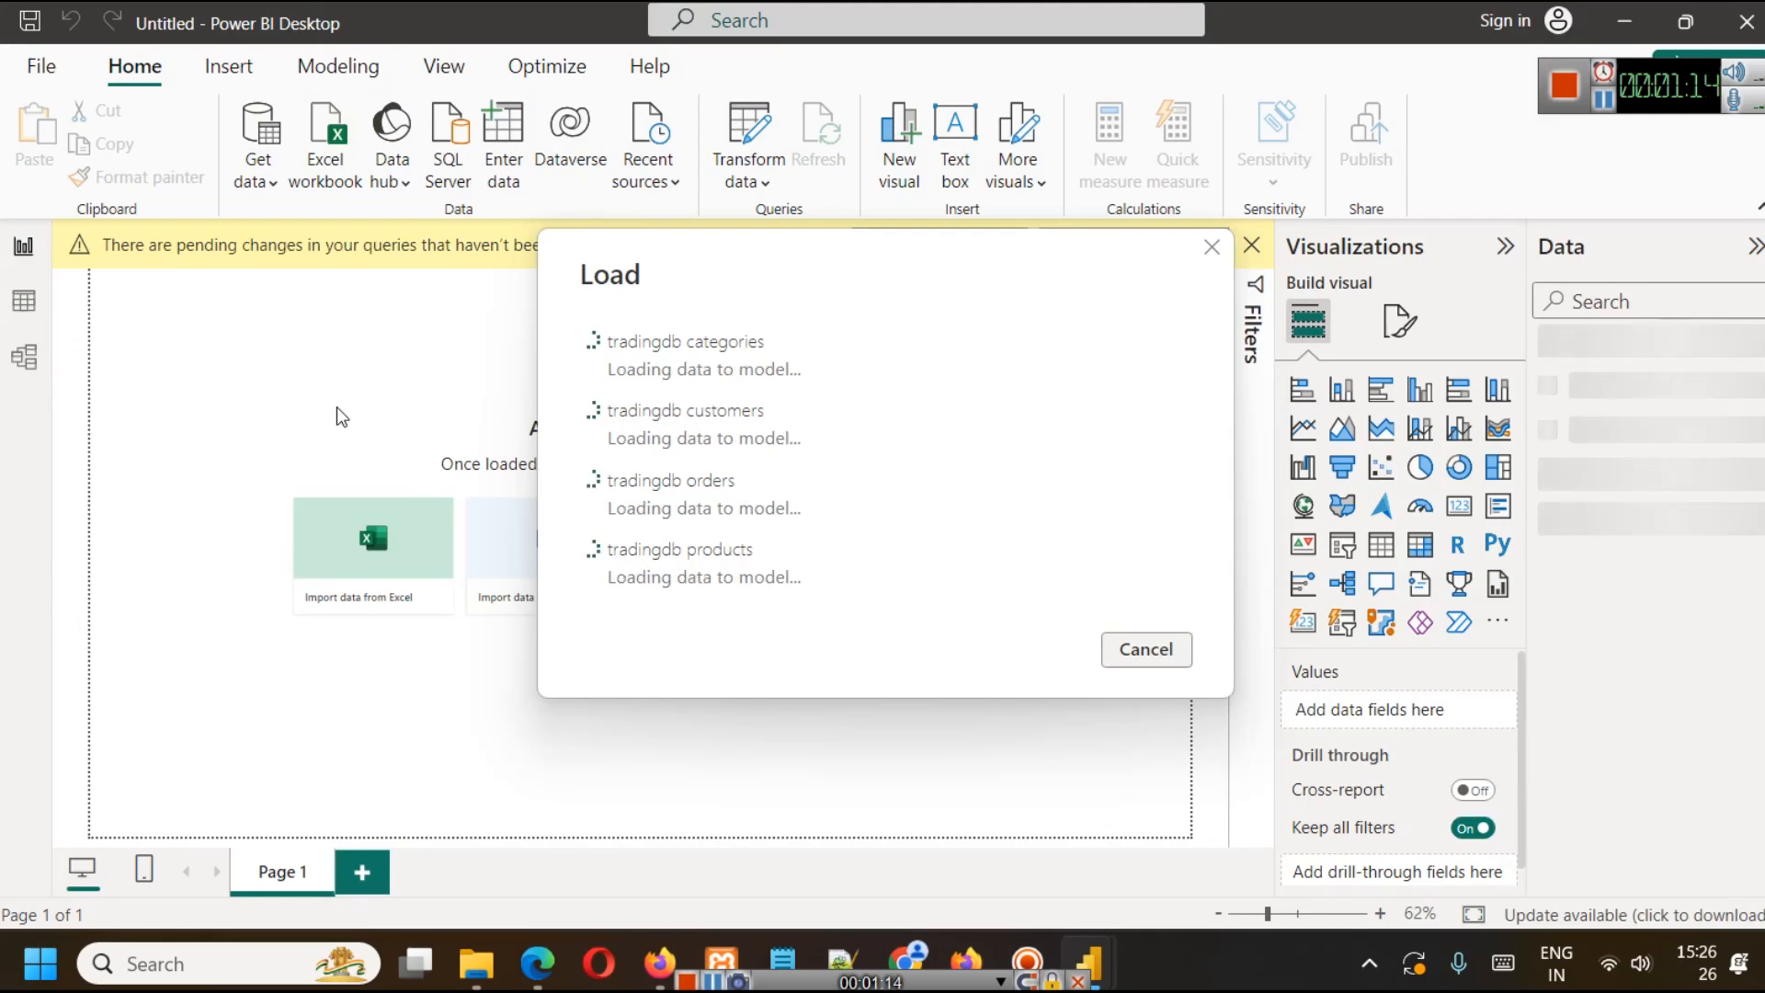
Step: Switch to phpMyAdmin and examine the products table's SupplierID and CategoryID values, its column structure and its foreign key constraints
left_click(908, 960)
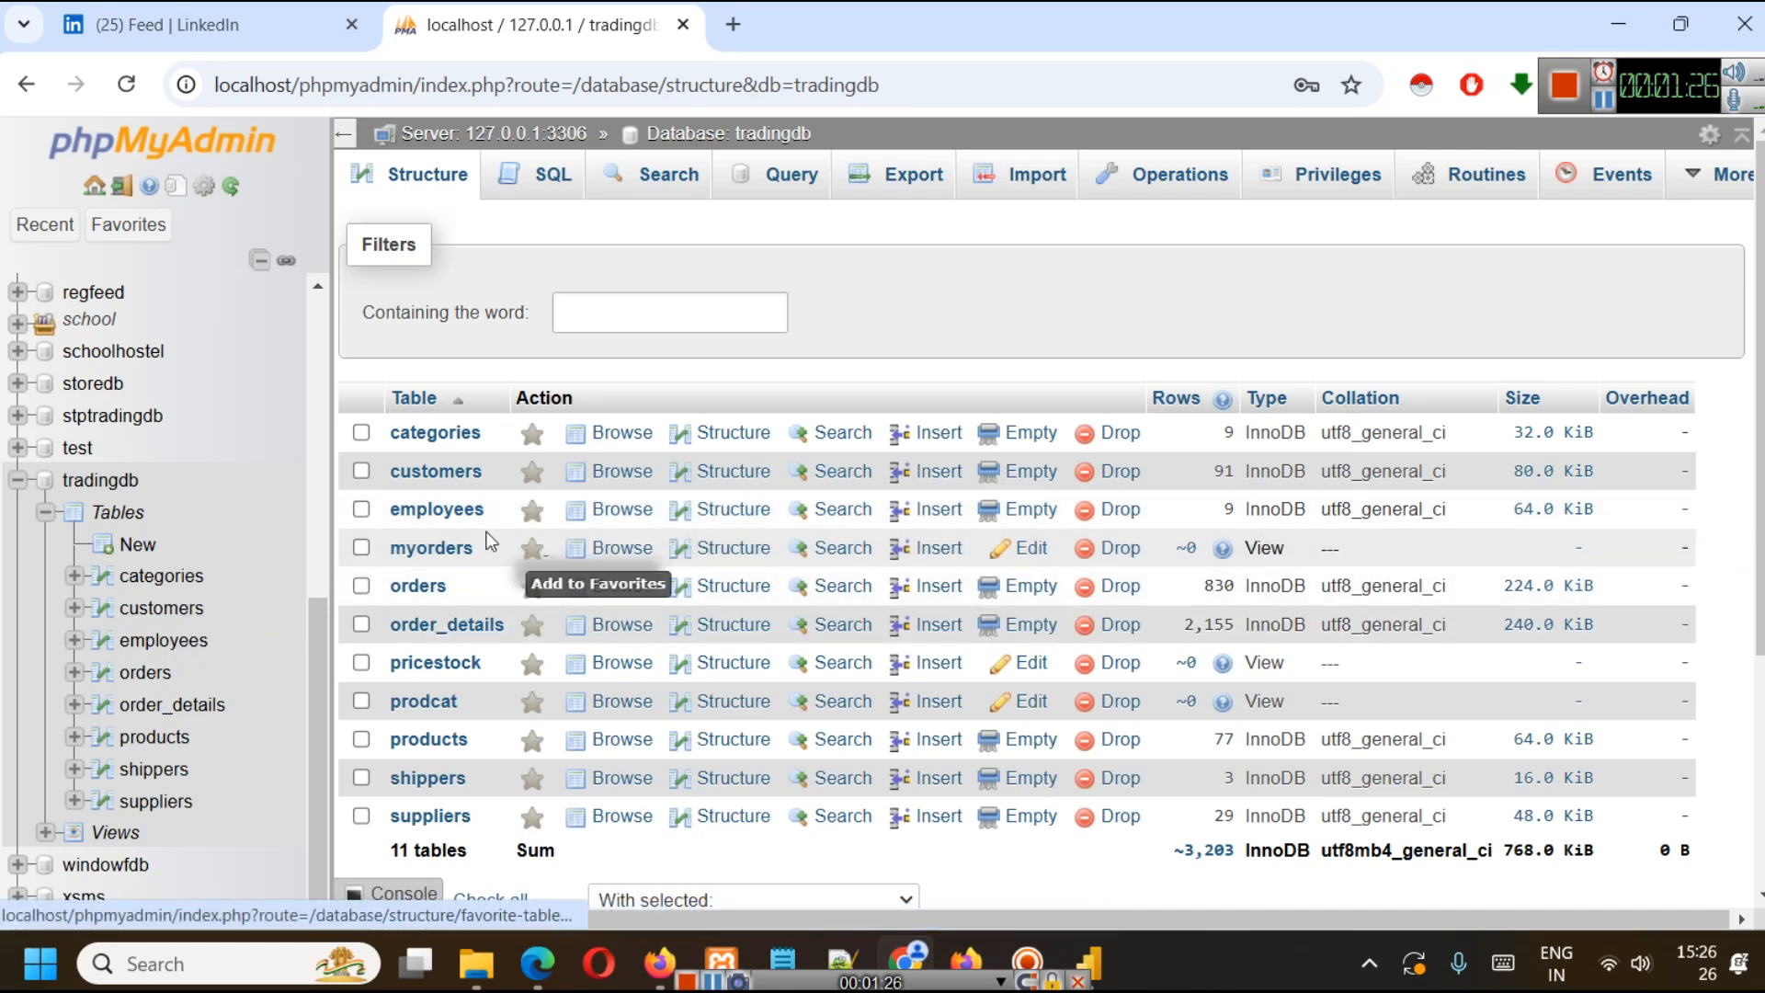
left_click(171, 735)
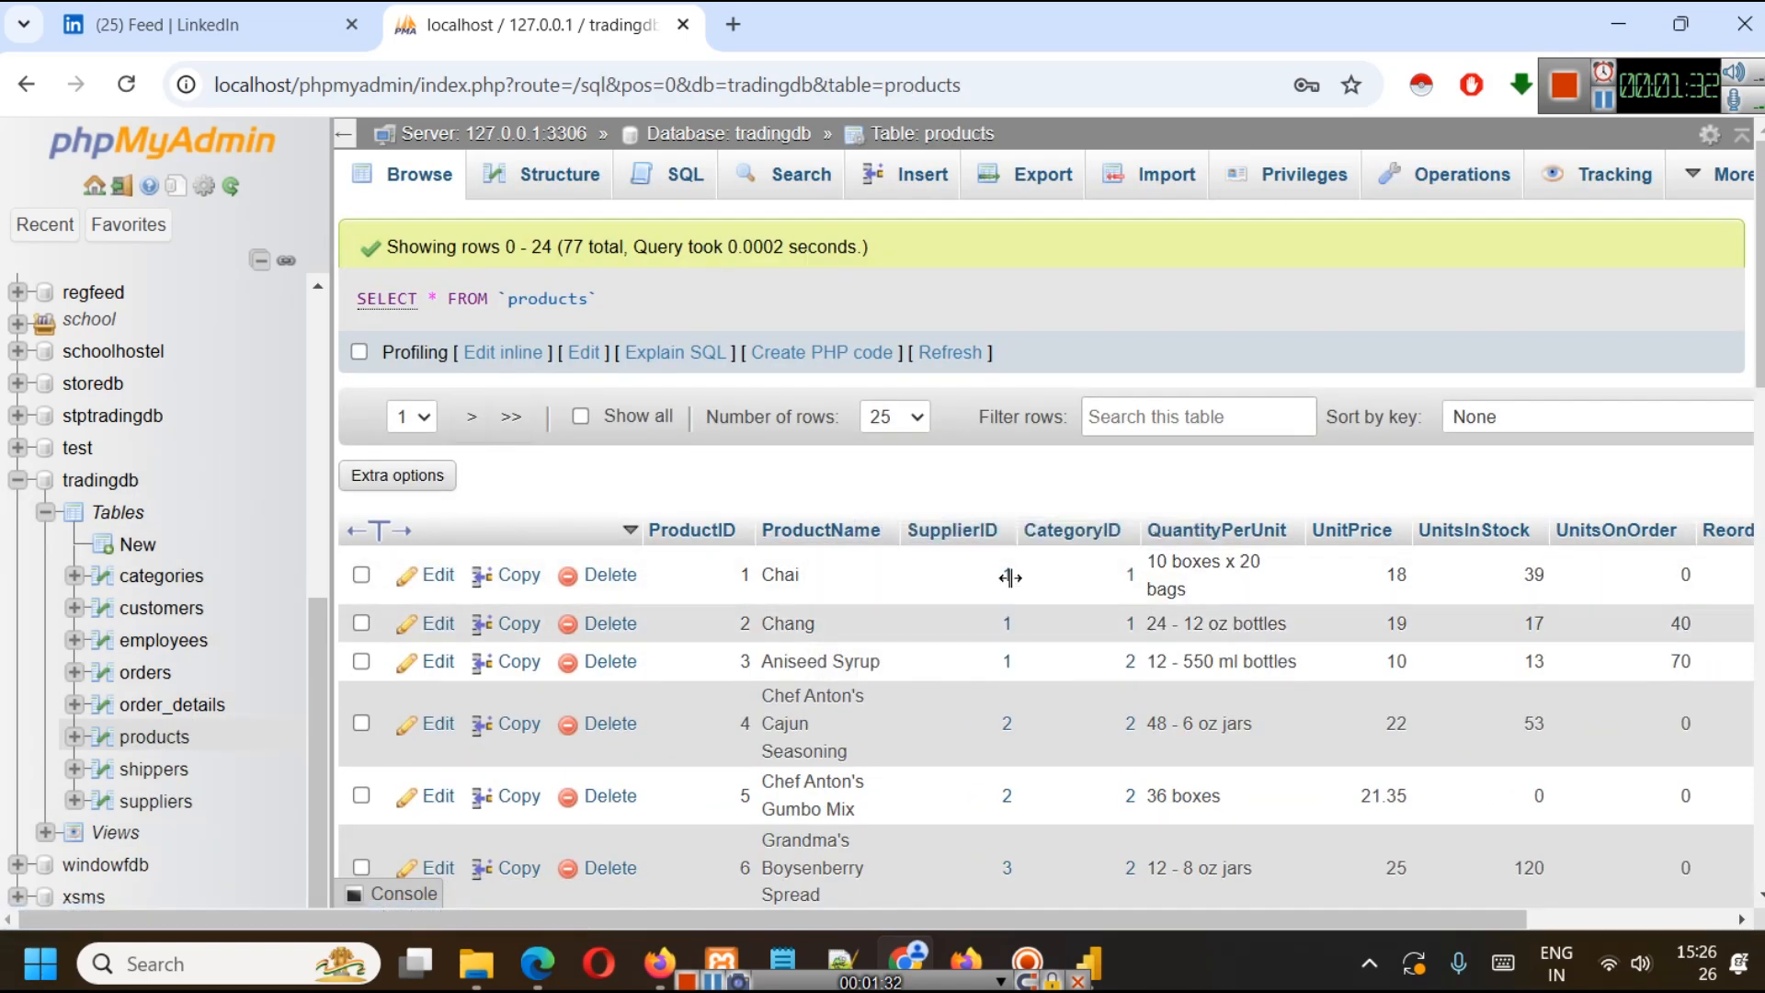
mouse_move(1009, 583)
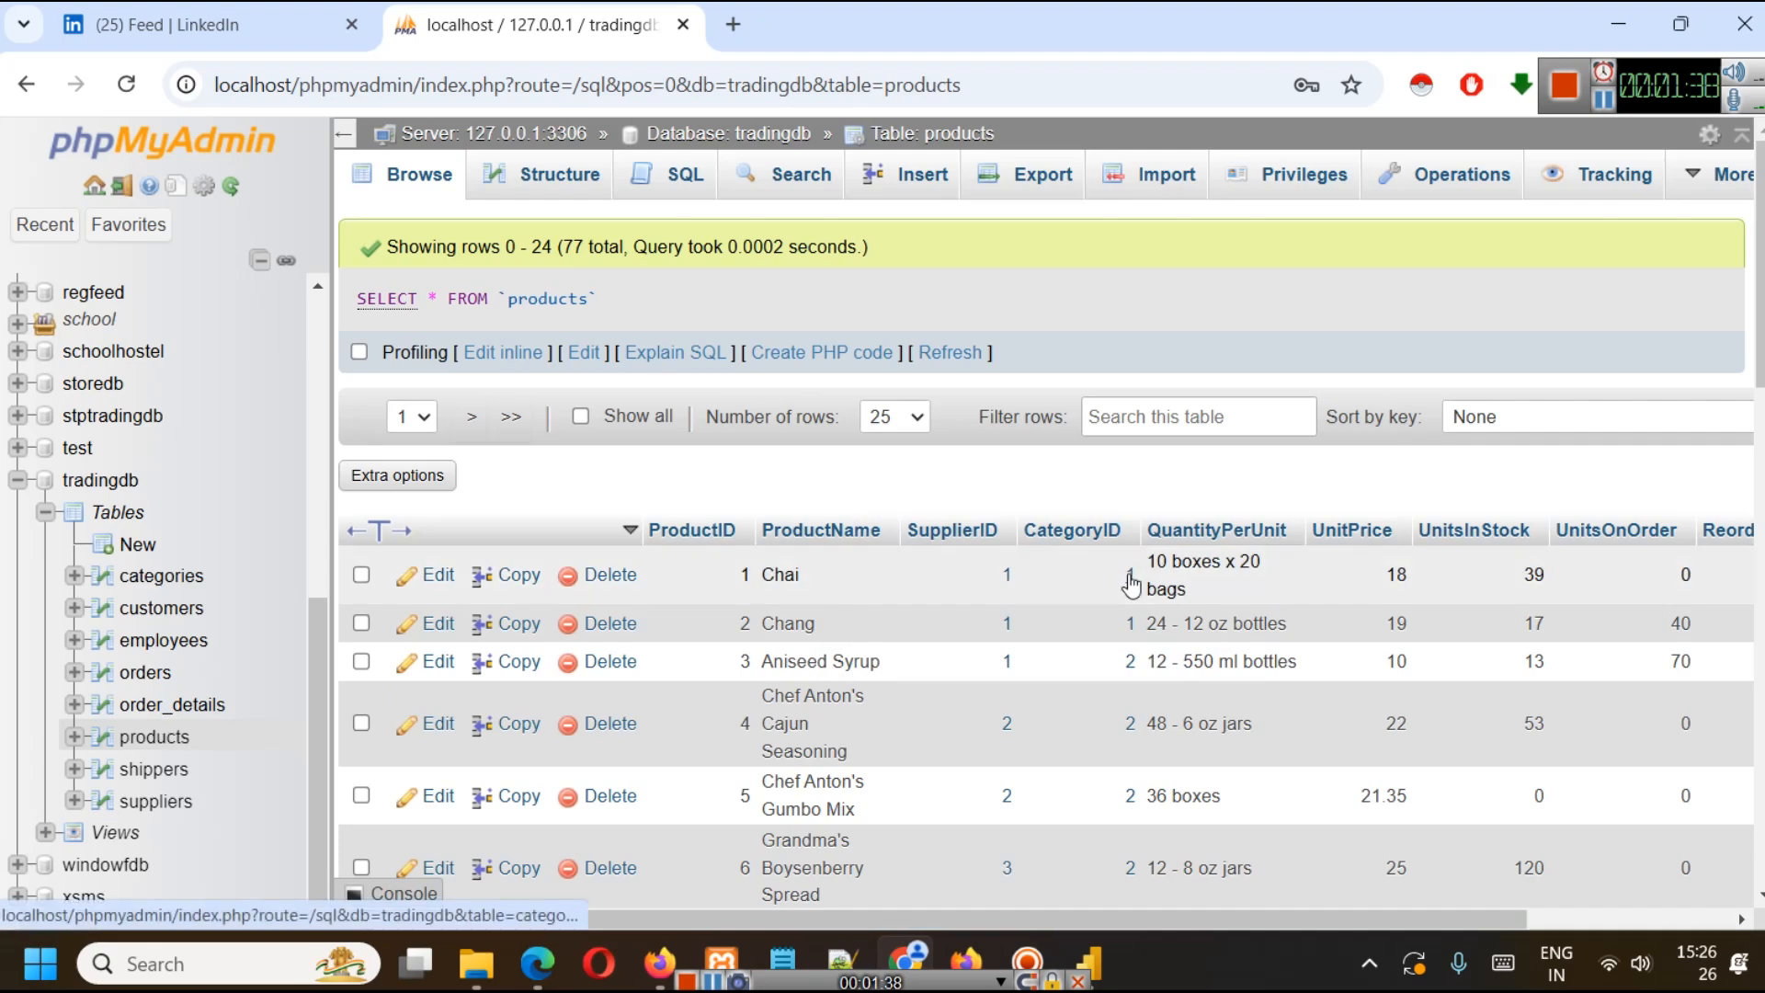
mouse_move(1130, 584)
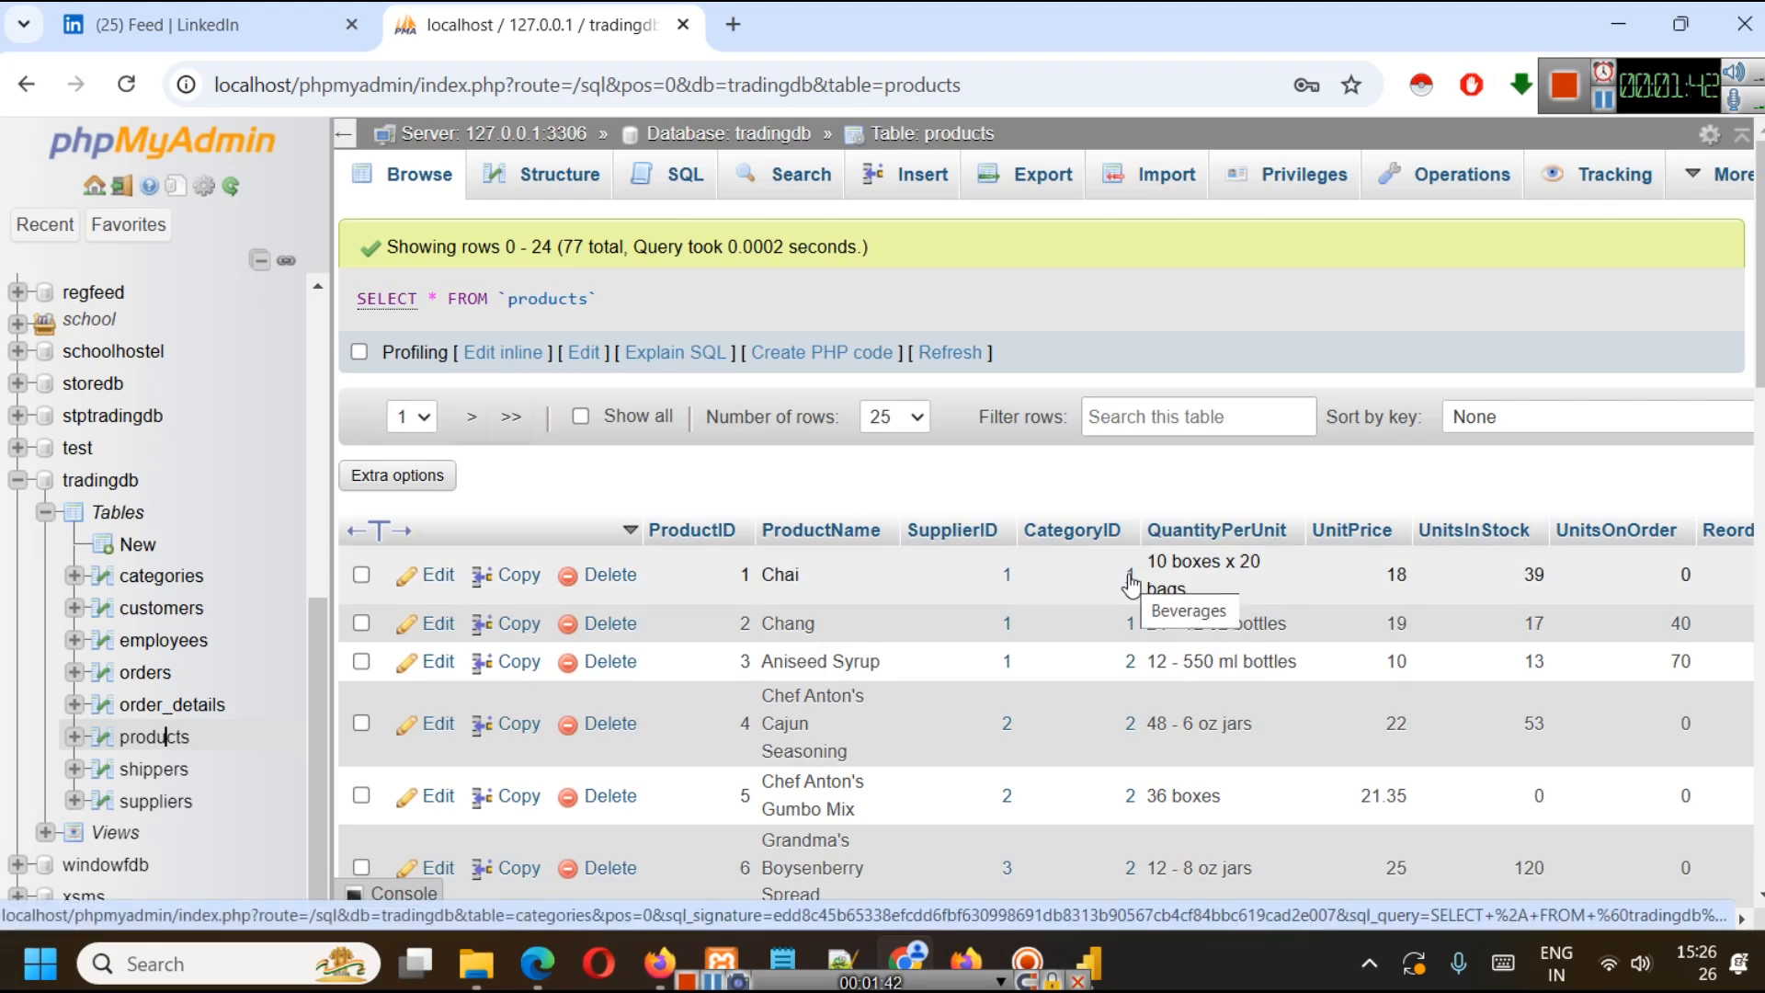
left_click(552, 182)
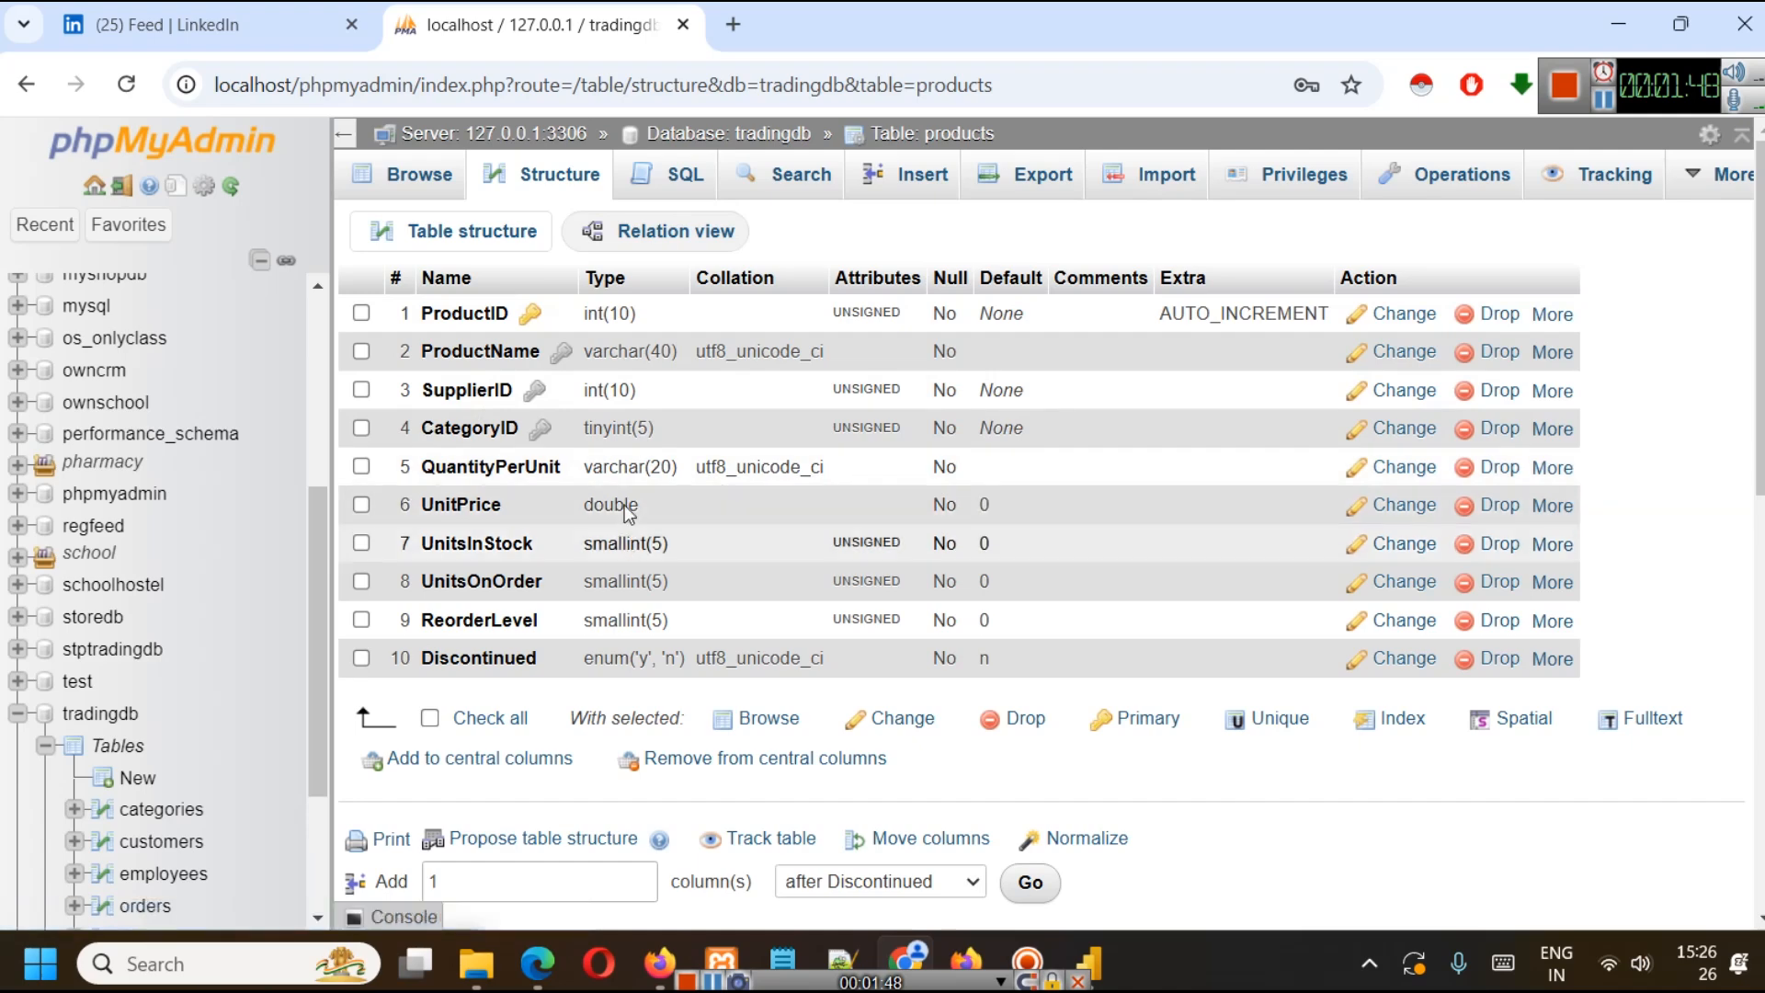
left_click(667, 230)
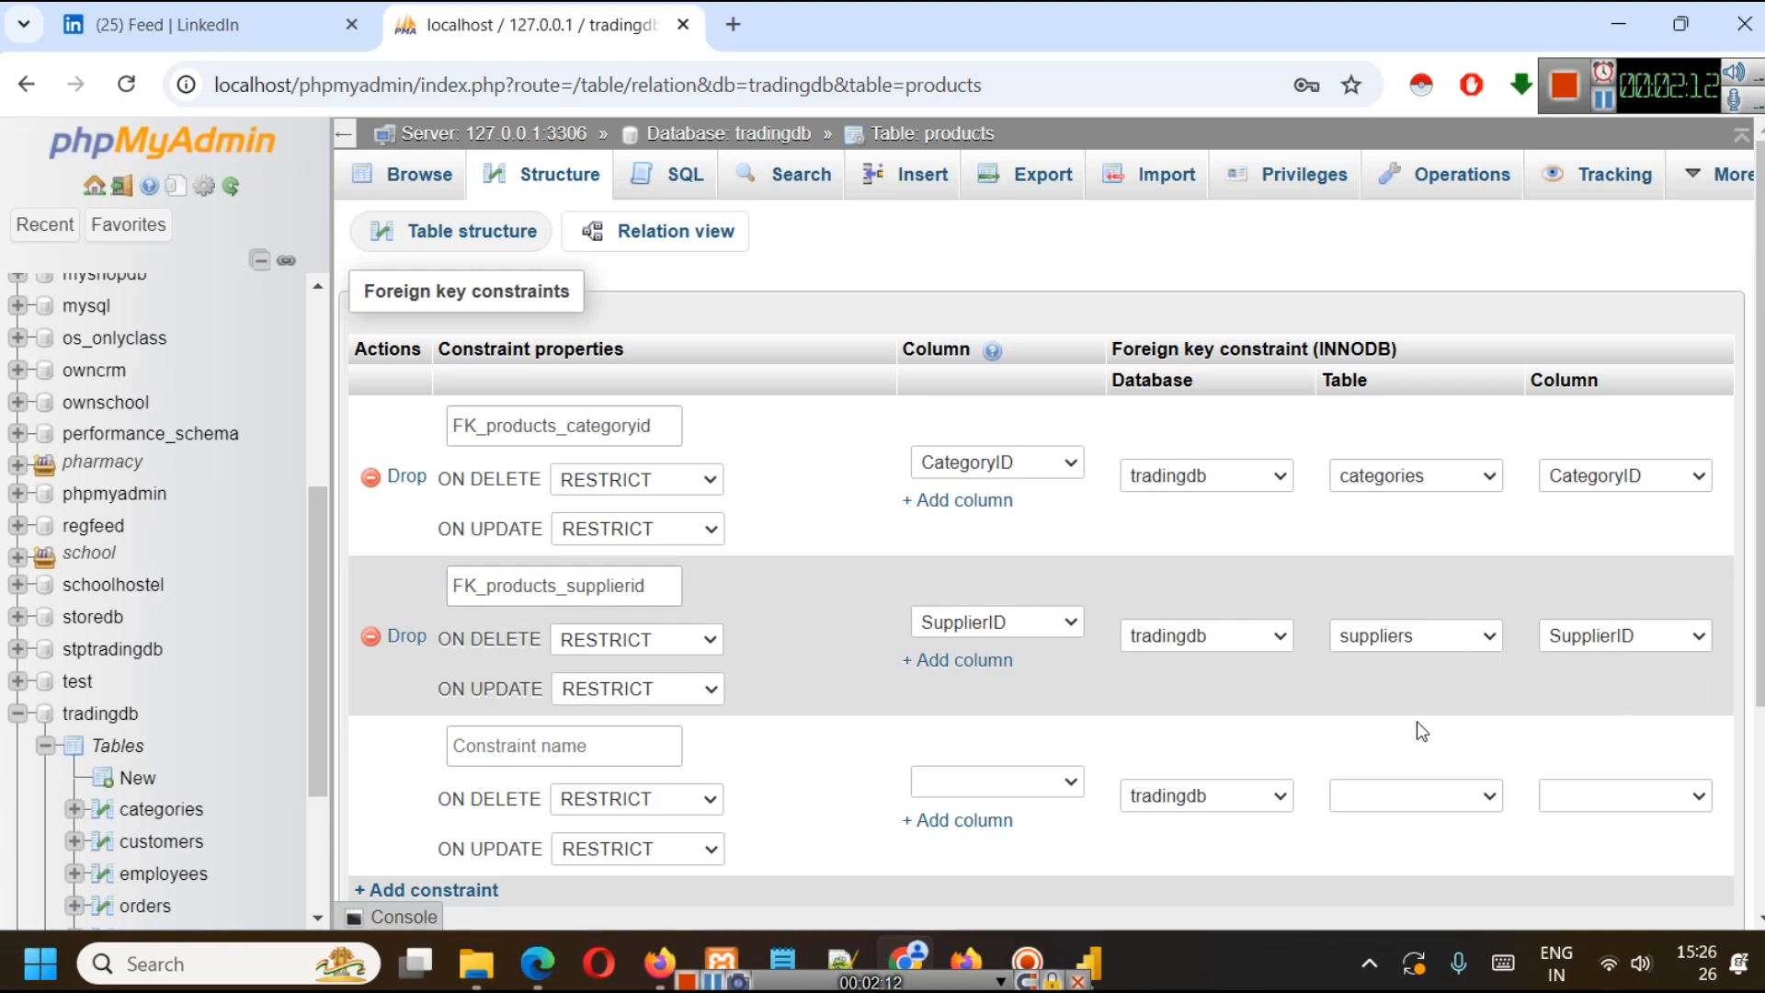
Step: Switch to Power BI Desktop, view the categories table's data, and open the model view with the Properties pane collapsed
left_click(1090, 962)
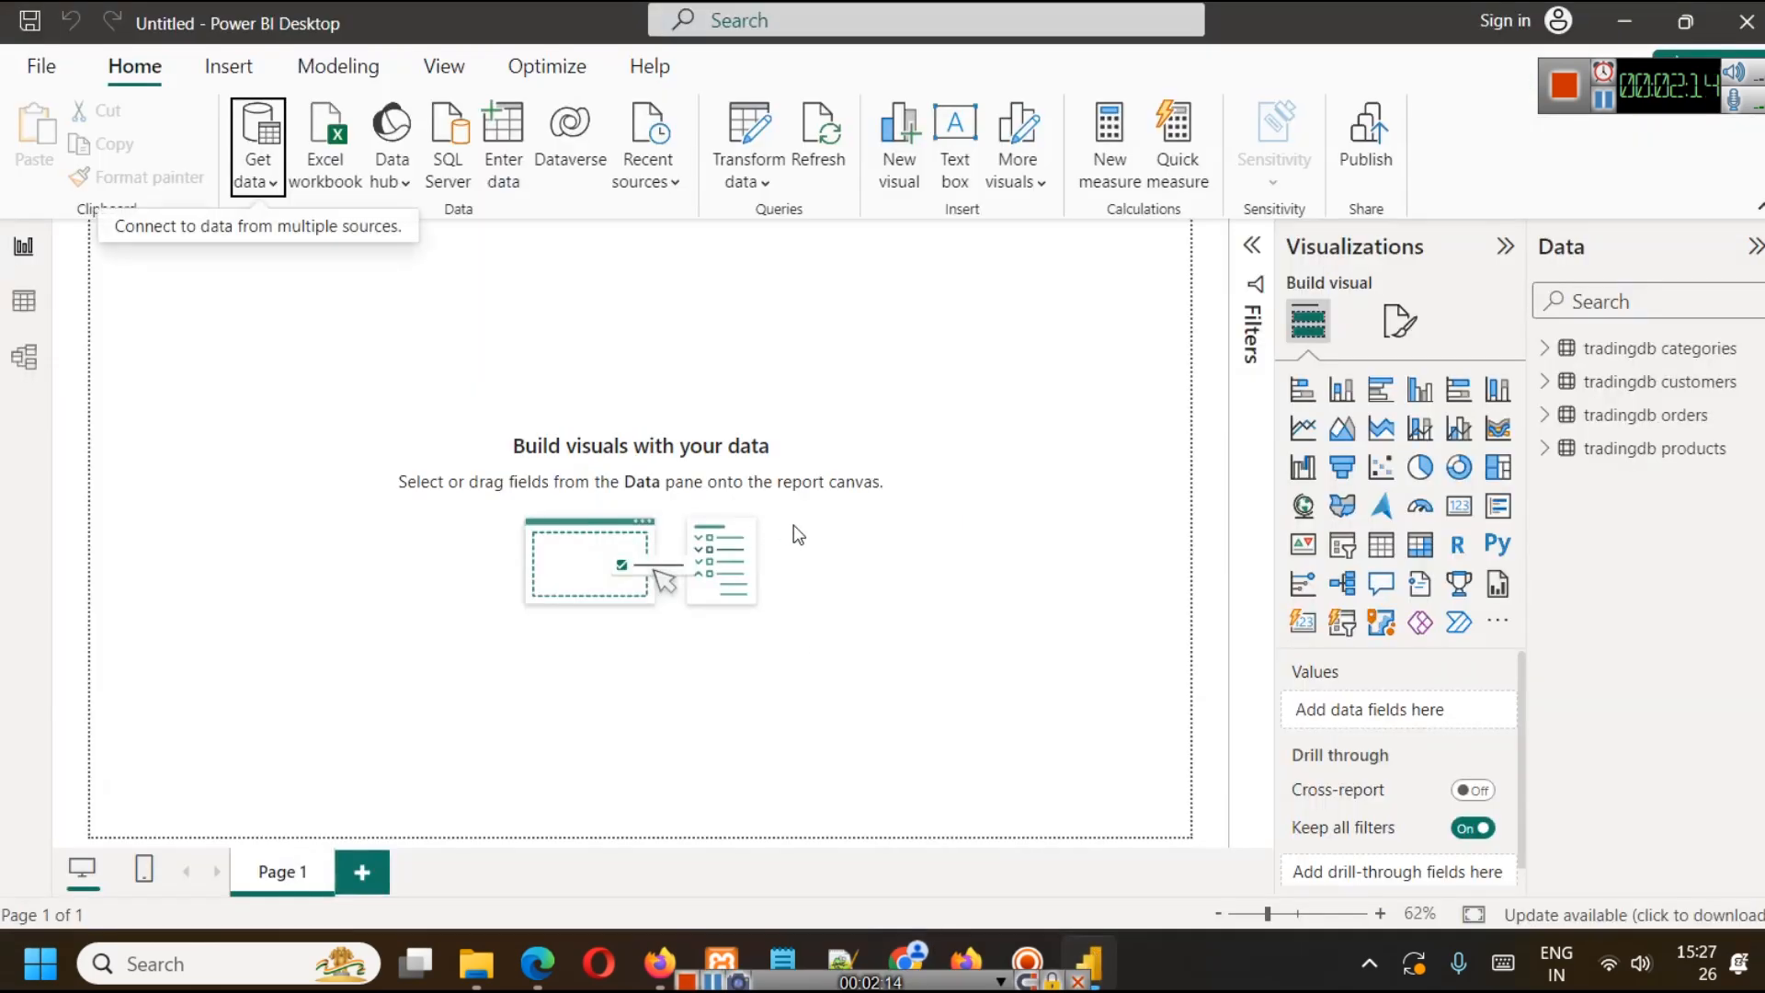
left_click(20, 306)
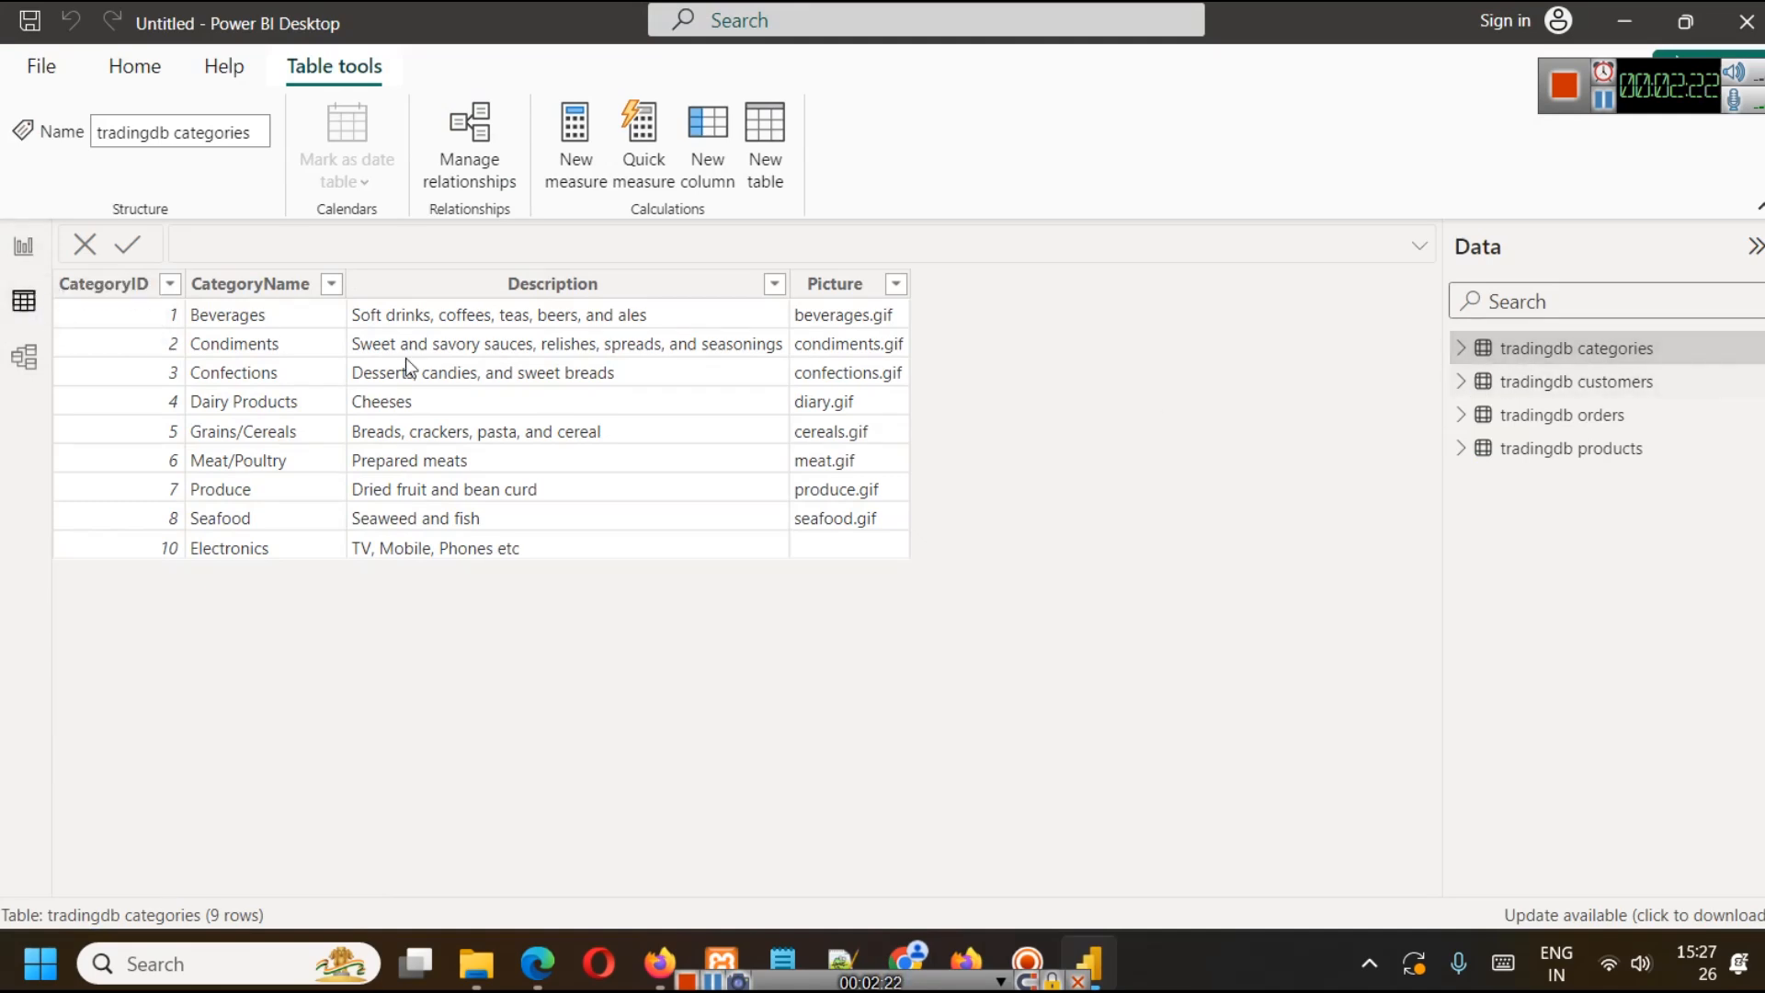
left_click(24, 356)
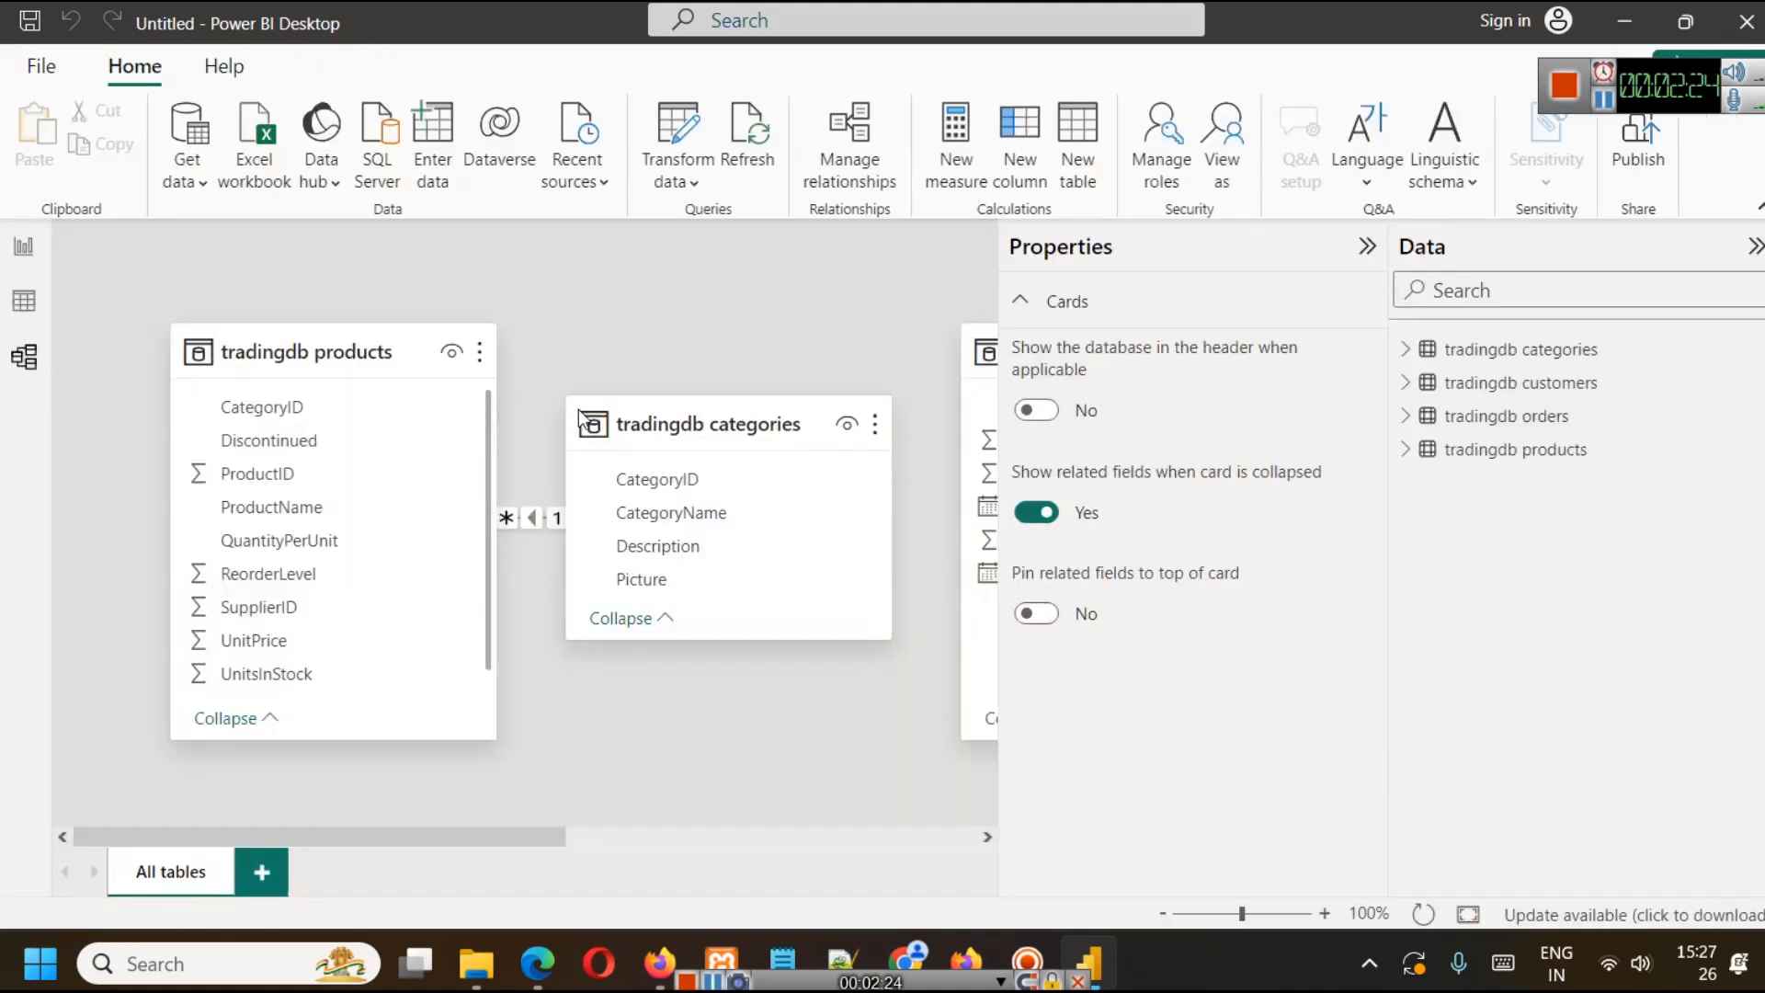
left_click(1367, 246)
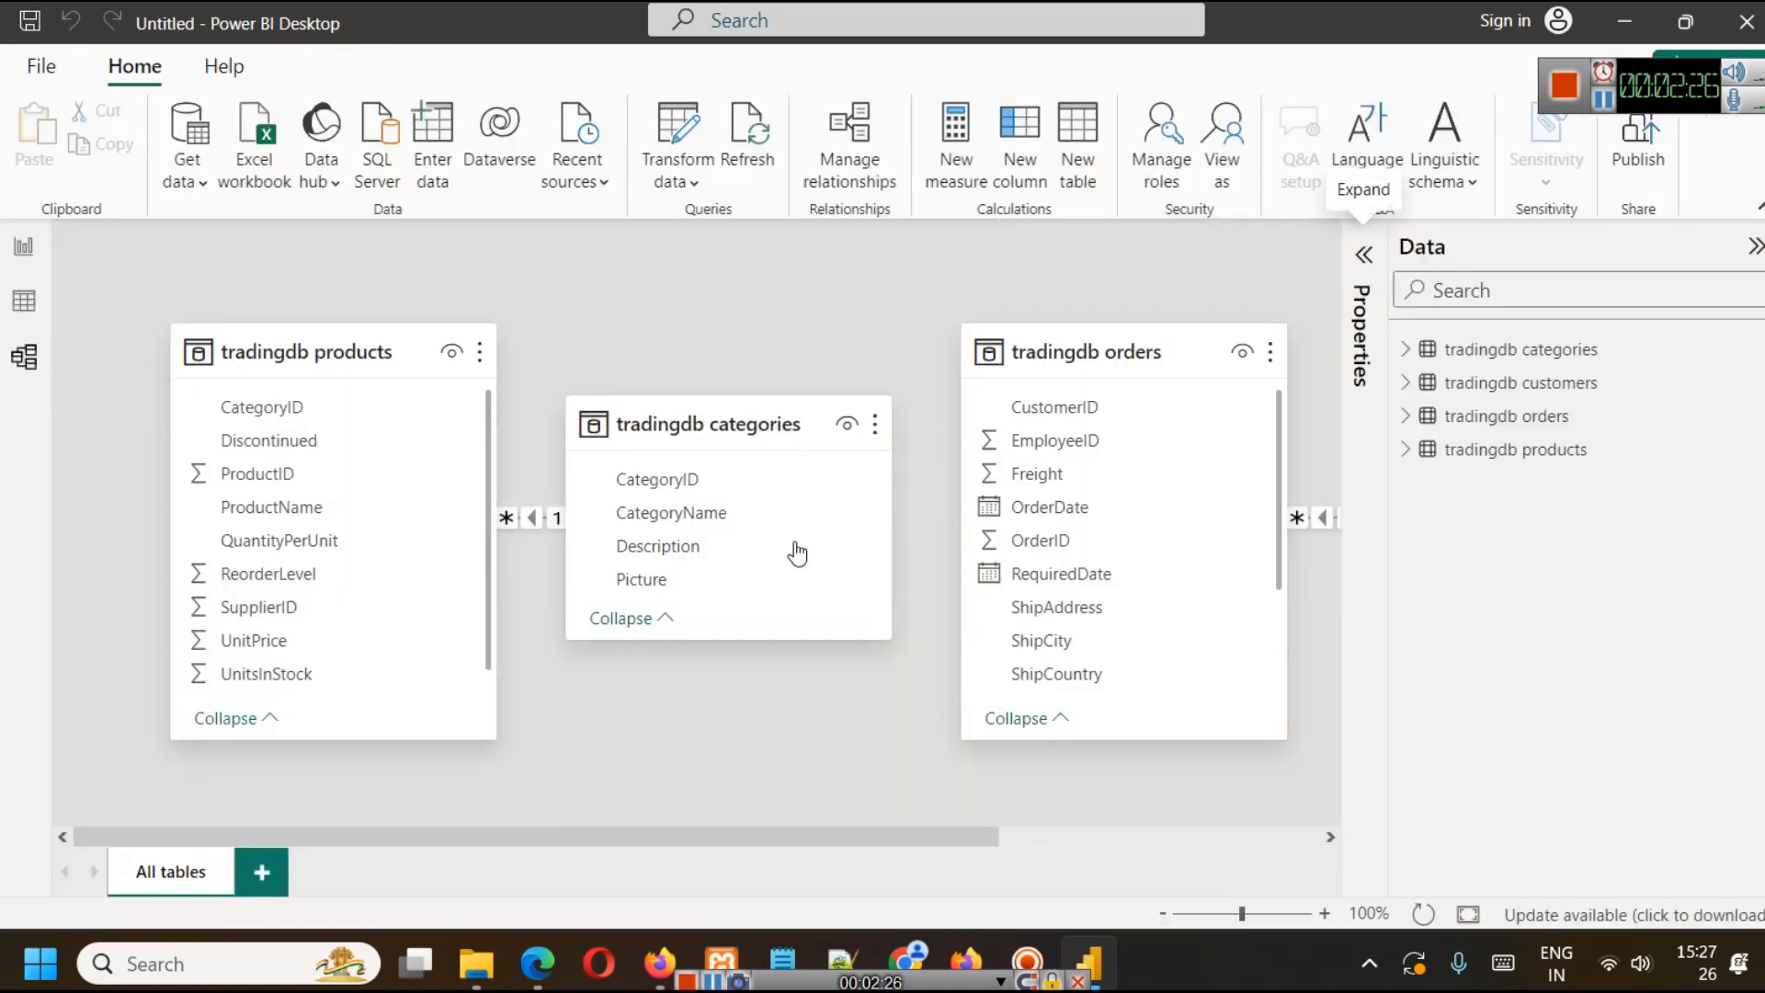
Step: Rearrange the products and categories cards in the model diagram so they sit level with each other, leaving their relationship line visible
left_click_drag(294, 340, 279, 338)
left_click_drag(753, 406, 757, 332)
left_click(269, 361)
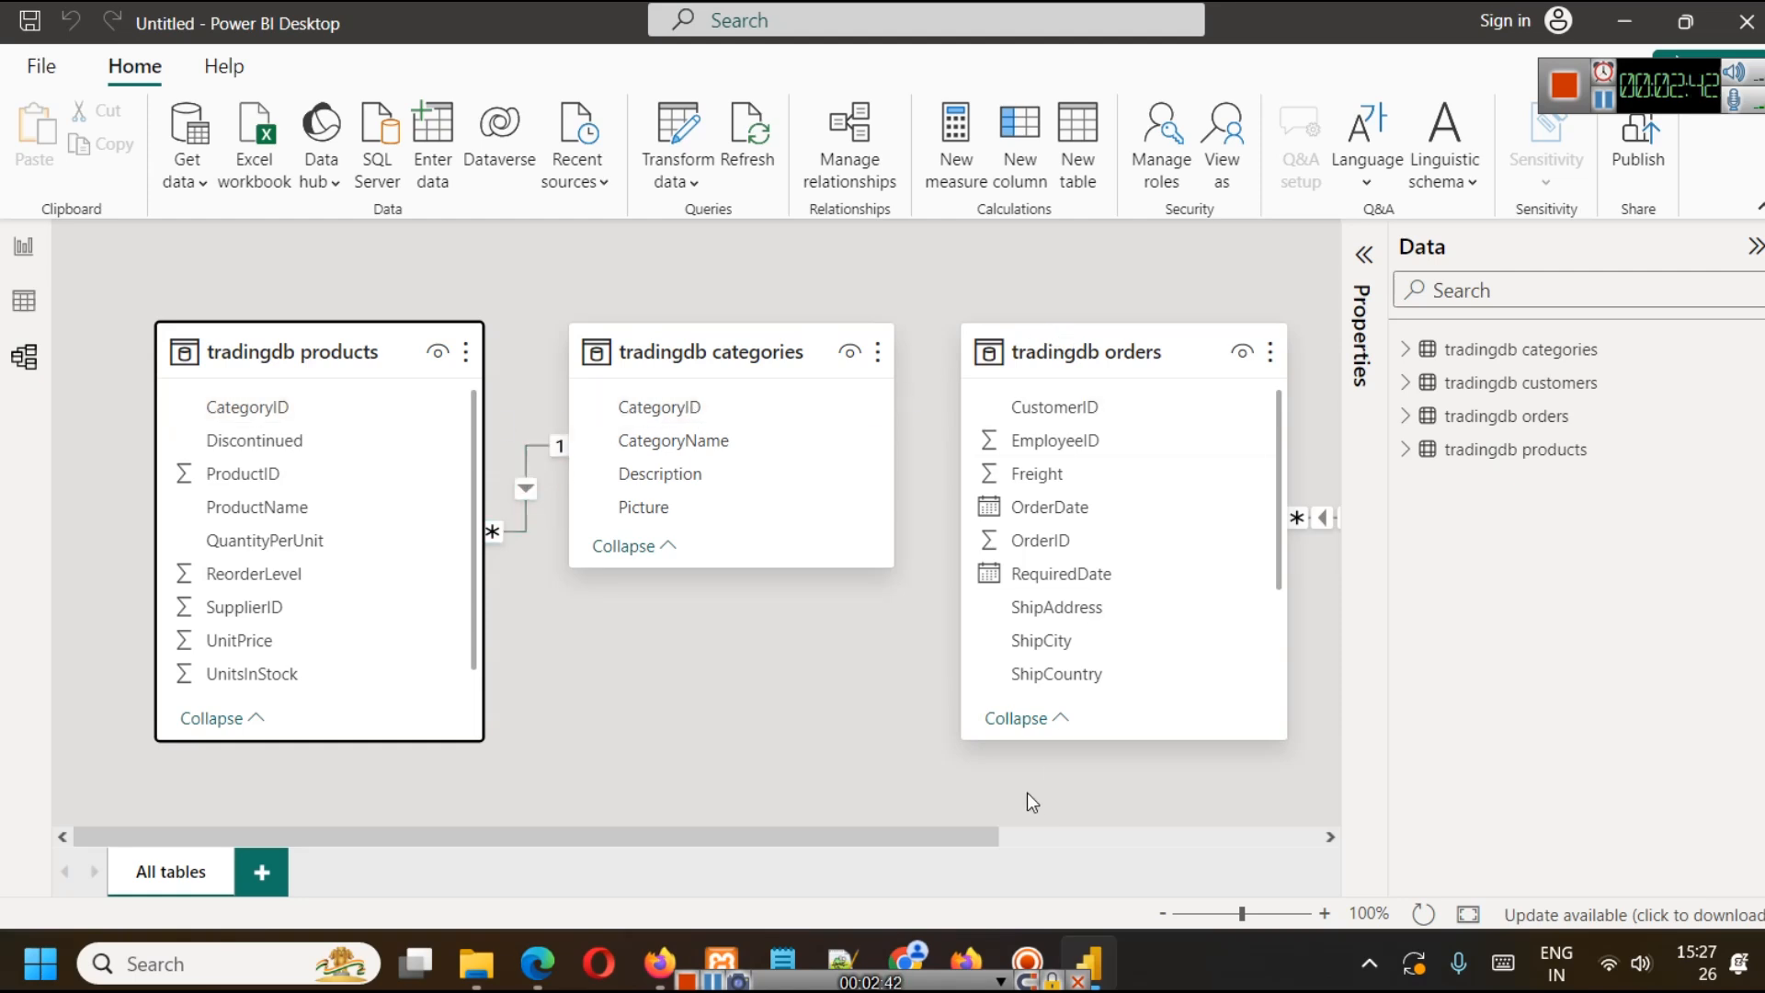
Step: Examine the CustomerID relationship between orders and customers, shifting the orders card aside and back, and return to the products and categories cards
left_click_drag(928, 835, 1243, 803)
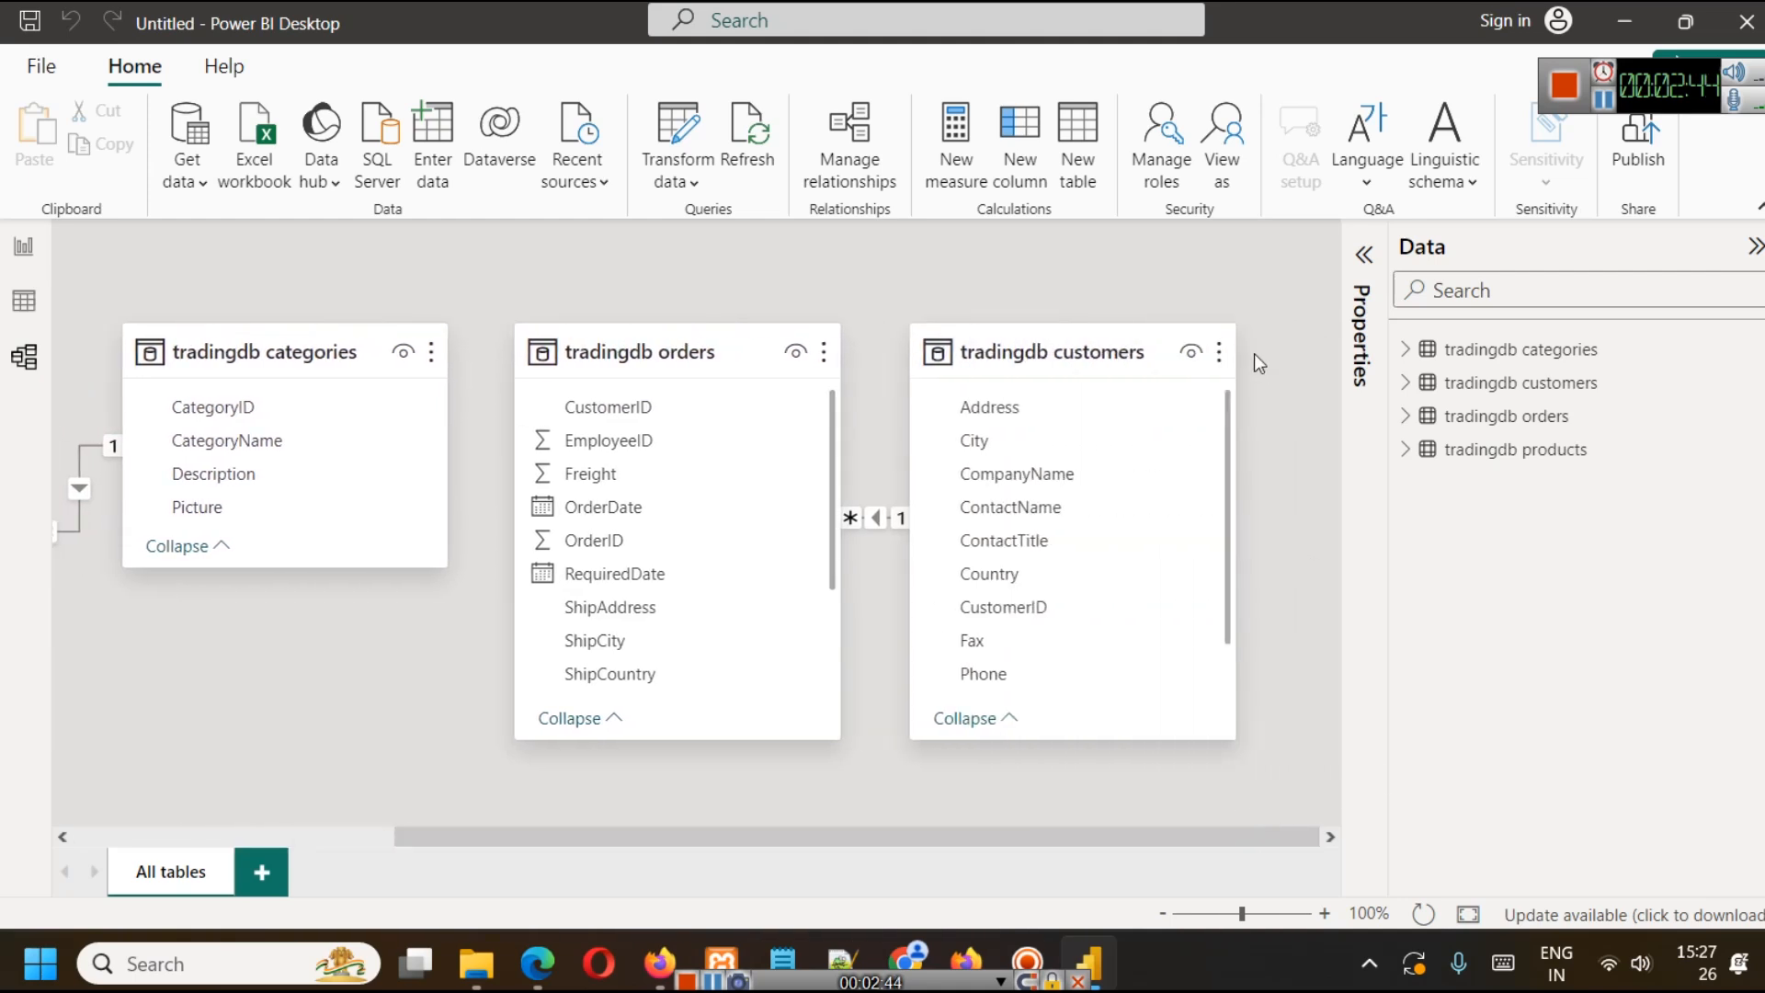
left_click_drag(598, 353, 535, 356)
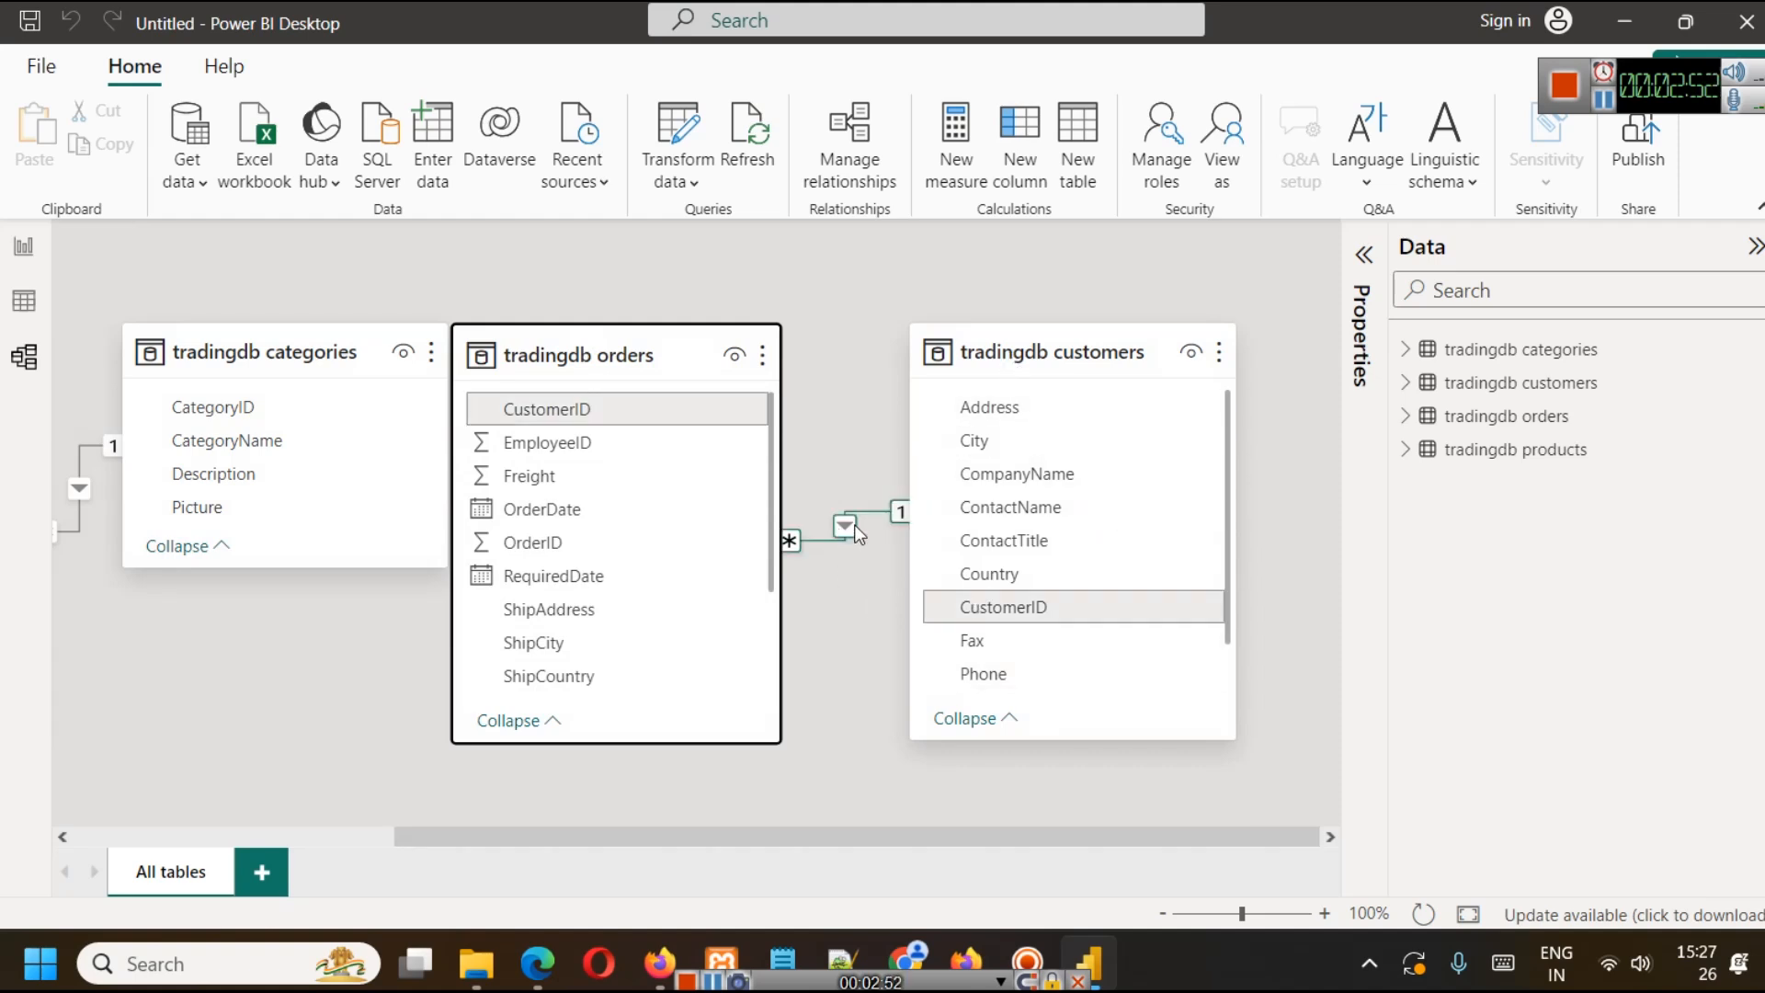
left_click_drag(540, 352, 596, 352)
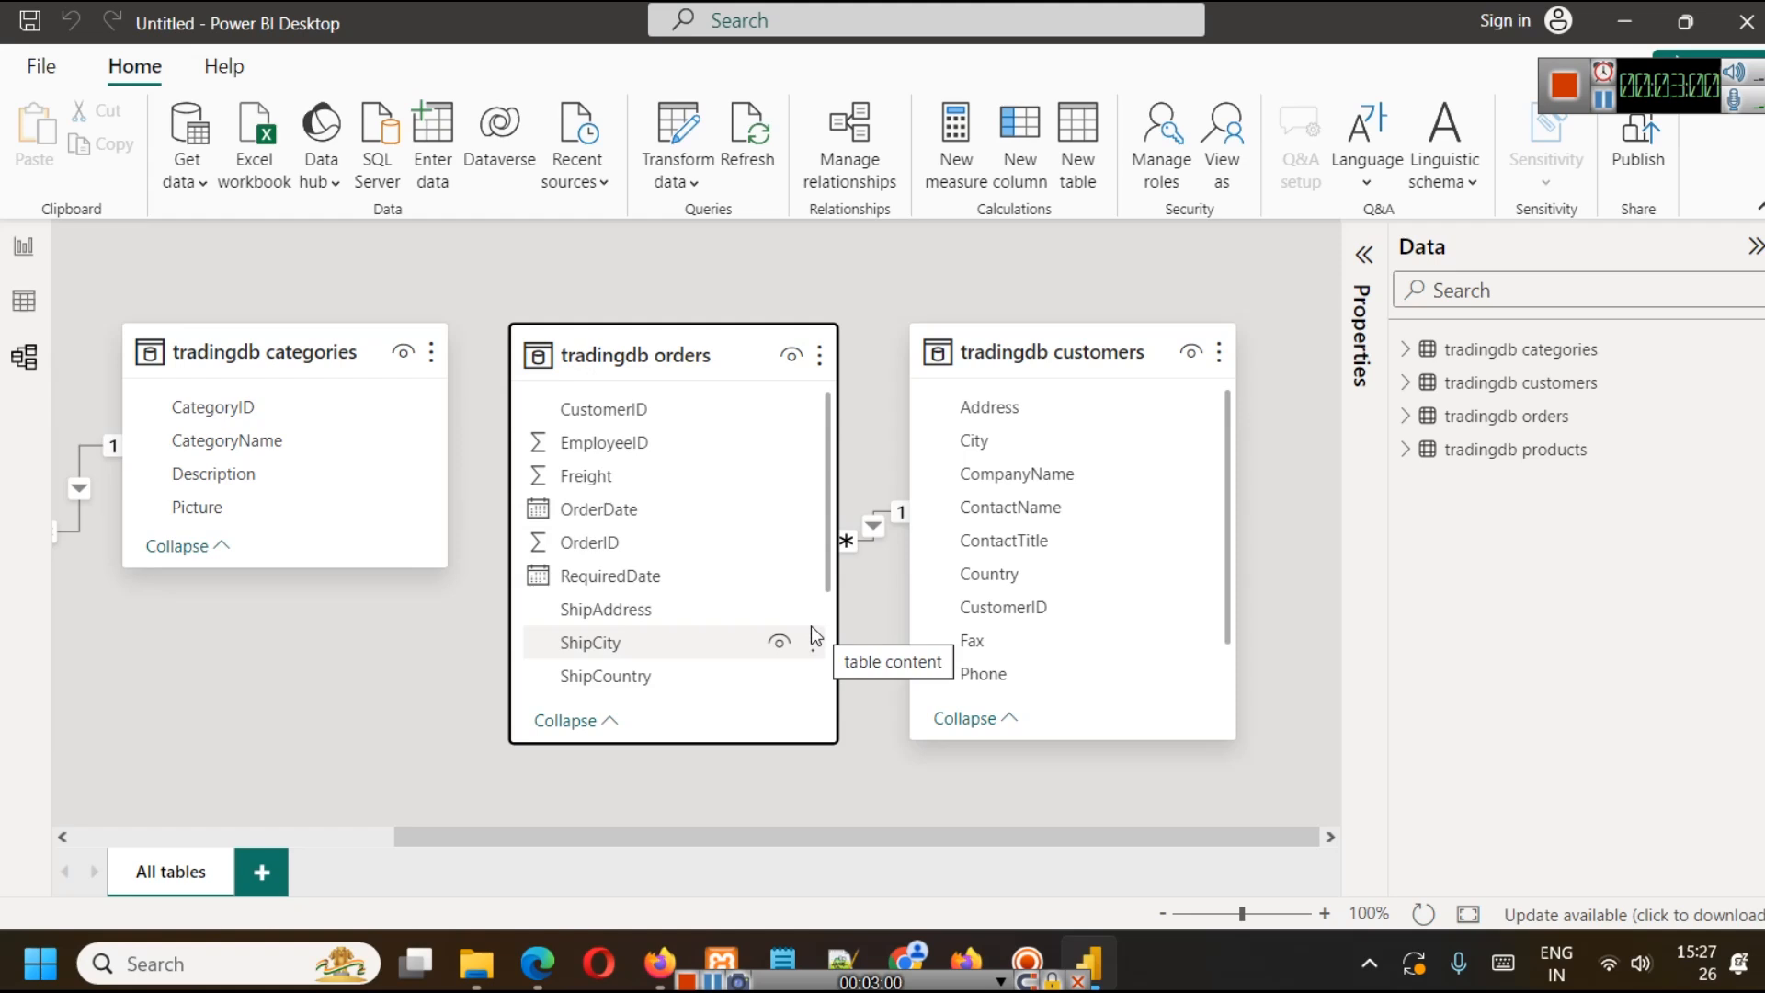
left_click_drag(579, 830, 274, 794)
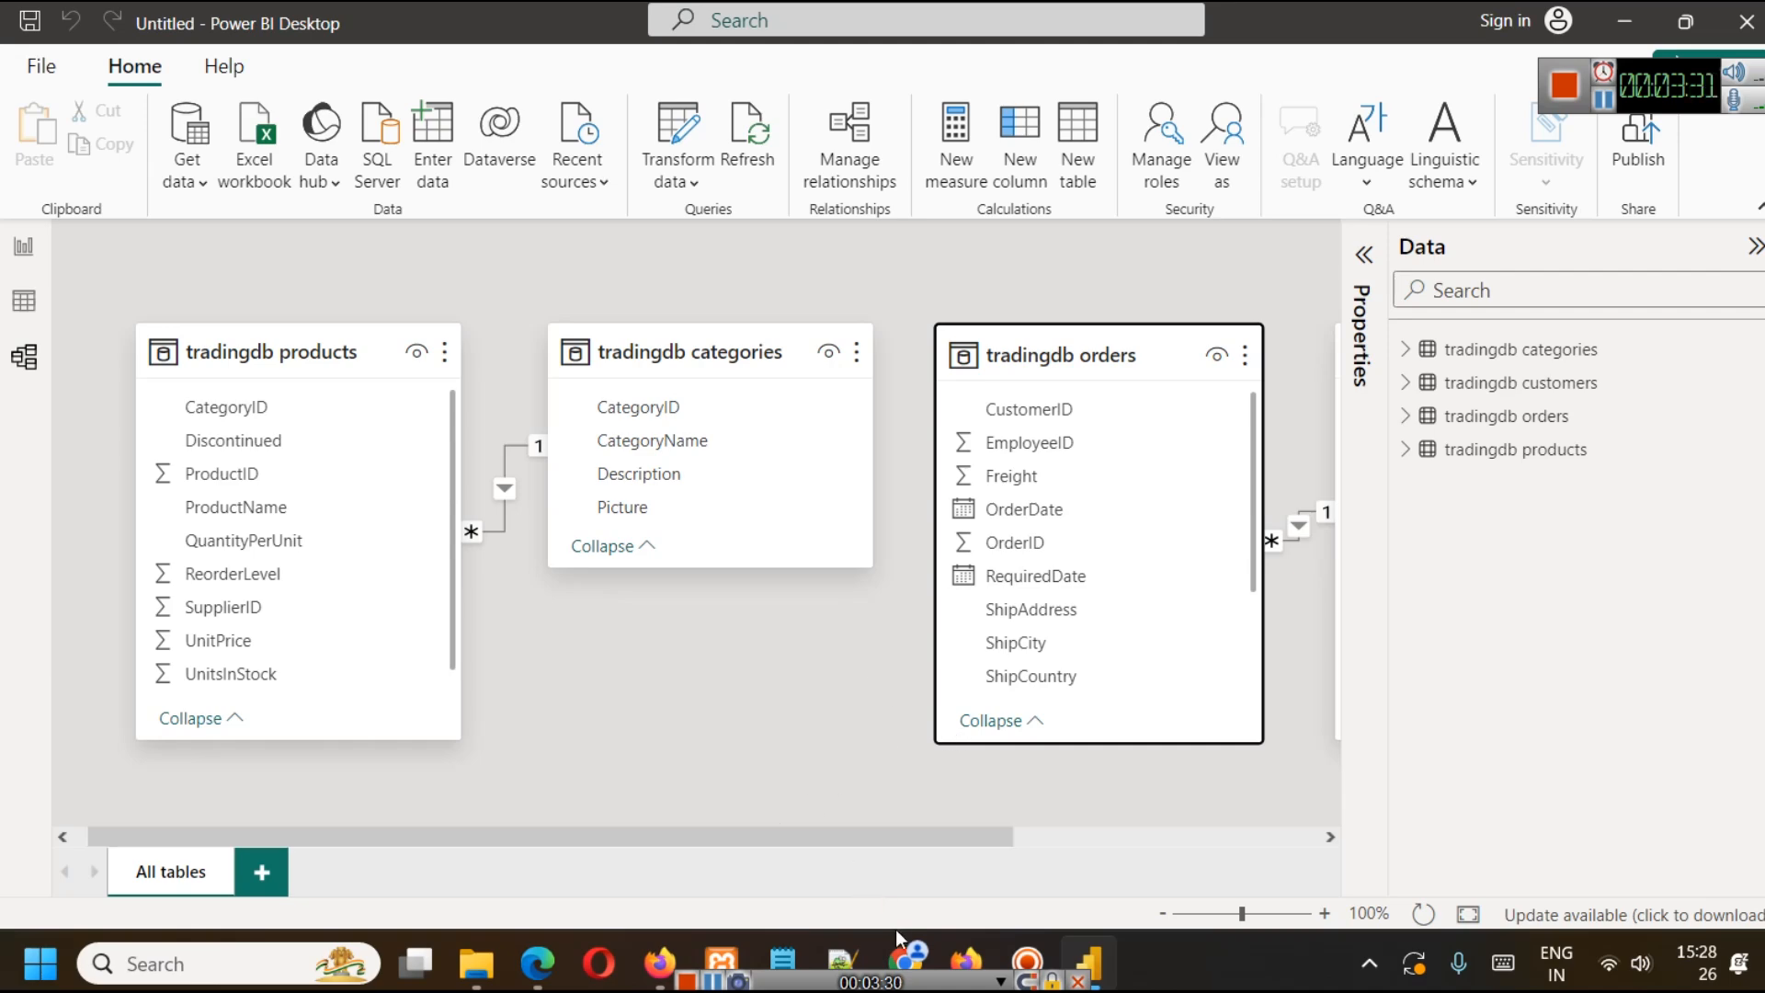
Step: Switch to phpMyAdmin, collapse the tradingdb tree and create a new database named mystore with utf8mb4_general_ci collation
mouse_move(895, 934)
left_click(887, 754)
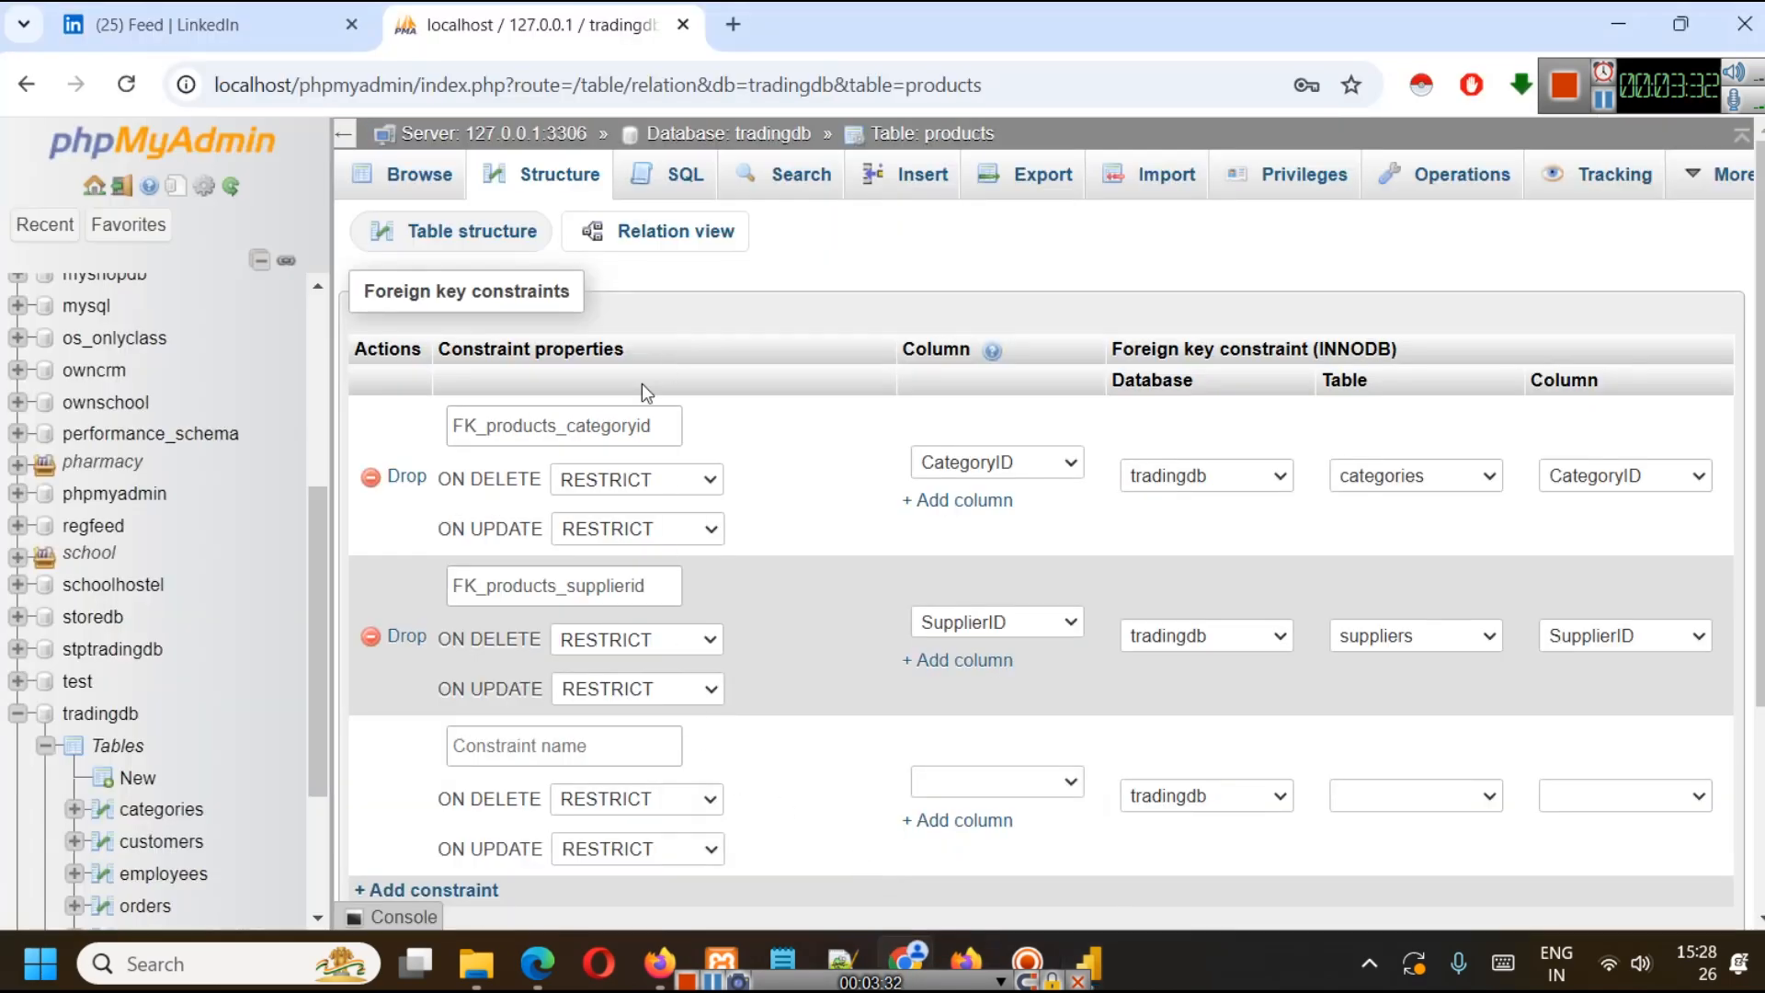
left_click(17, 712)
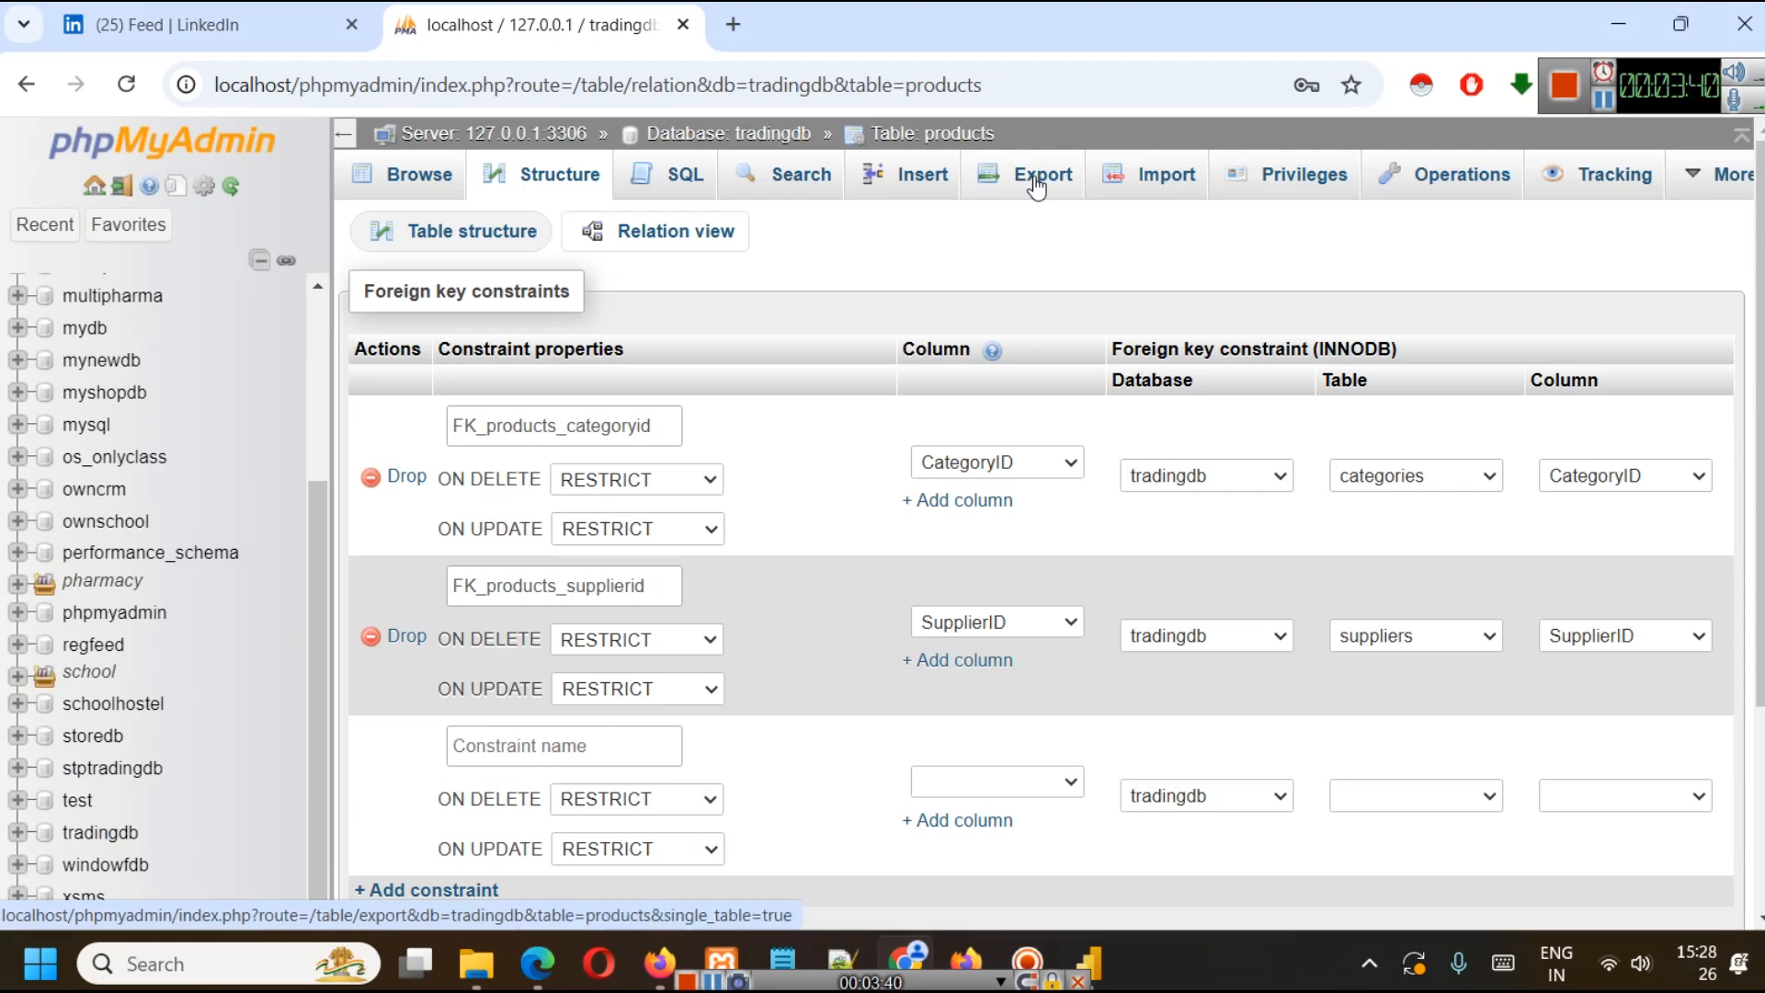
scroll(235, 534, "up", 3)
left_click(80, 292)
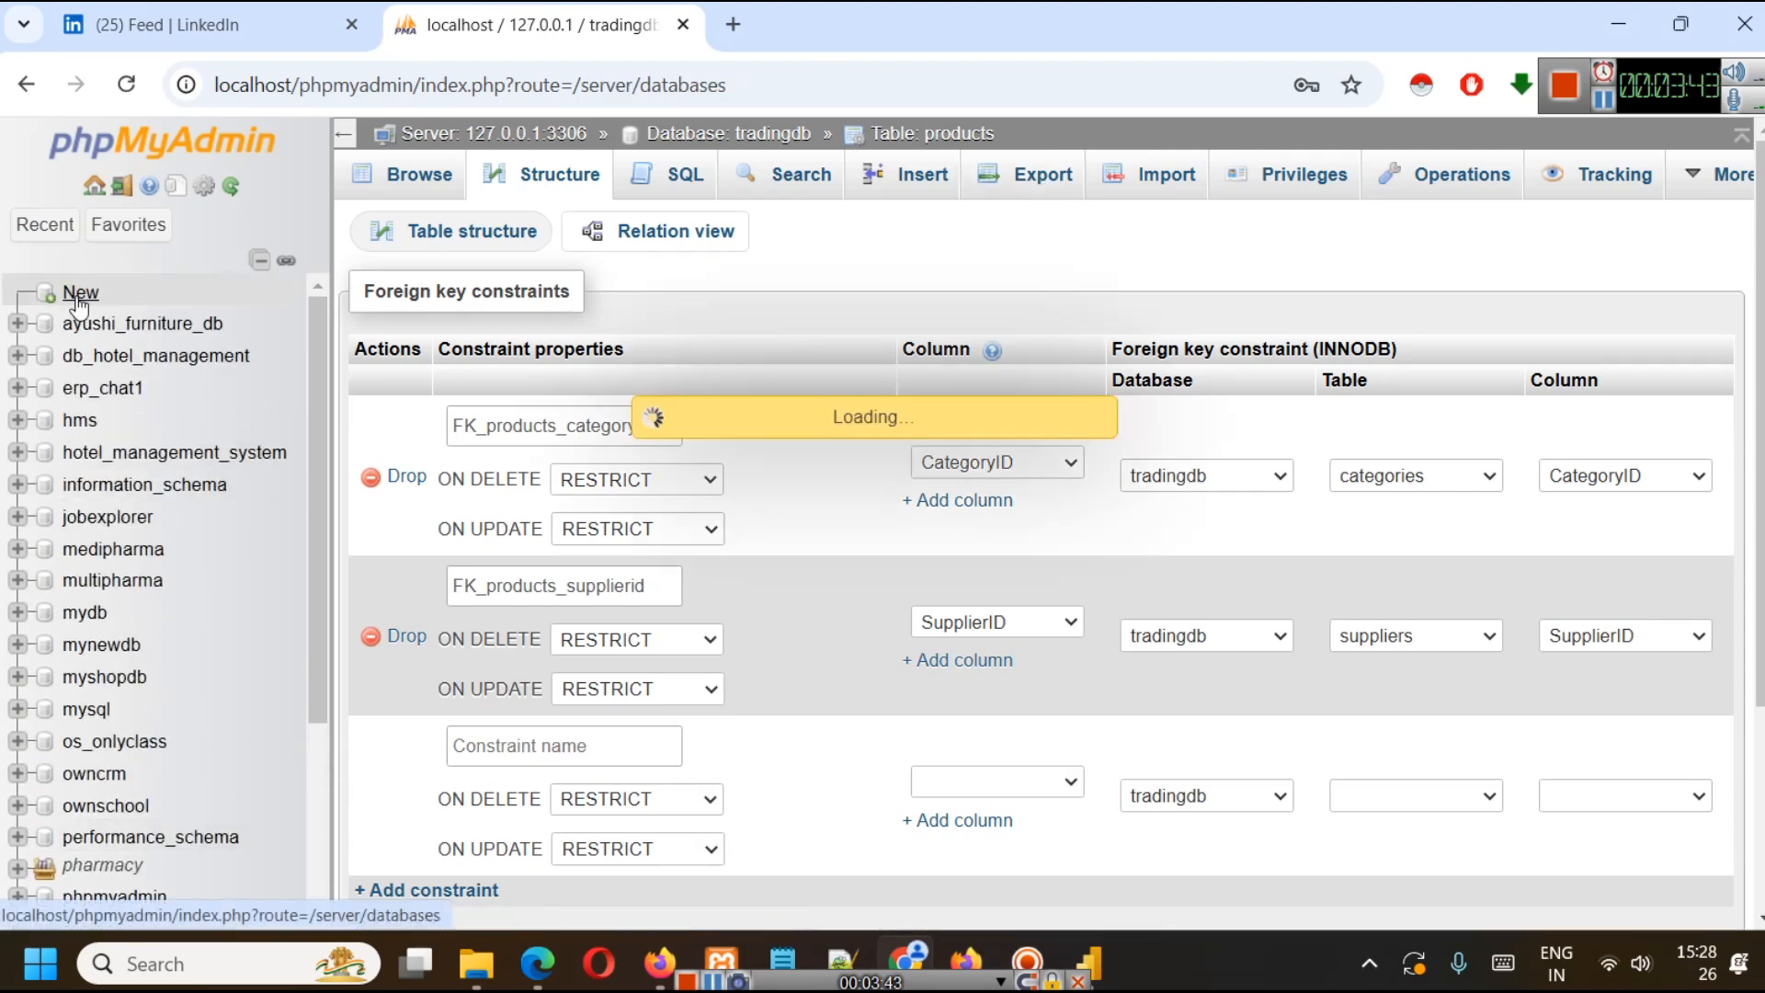
left_click(477, 395)
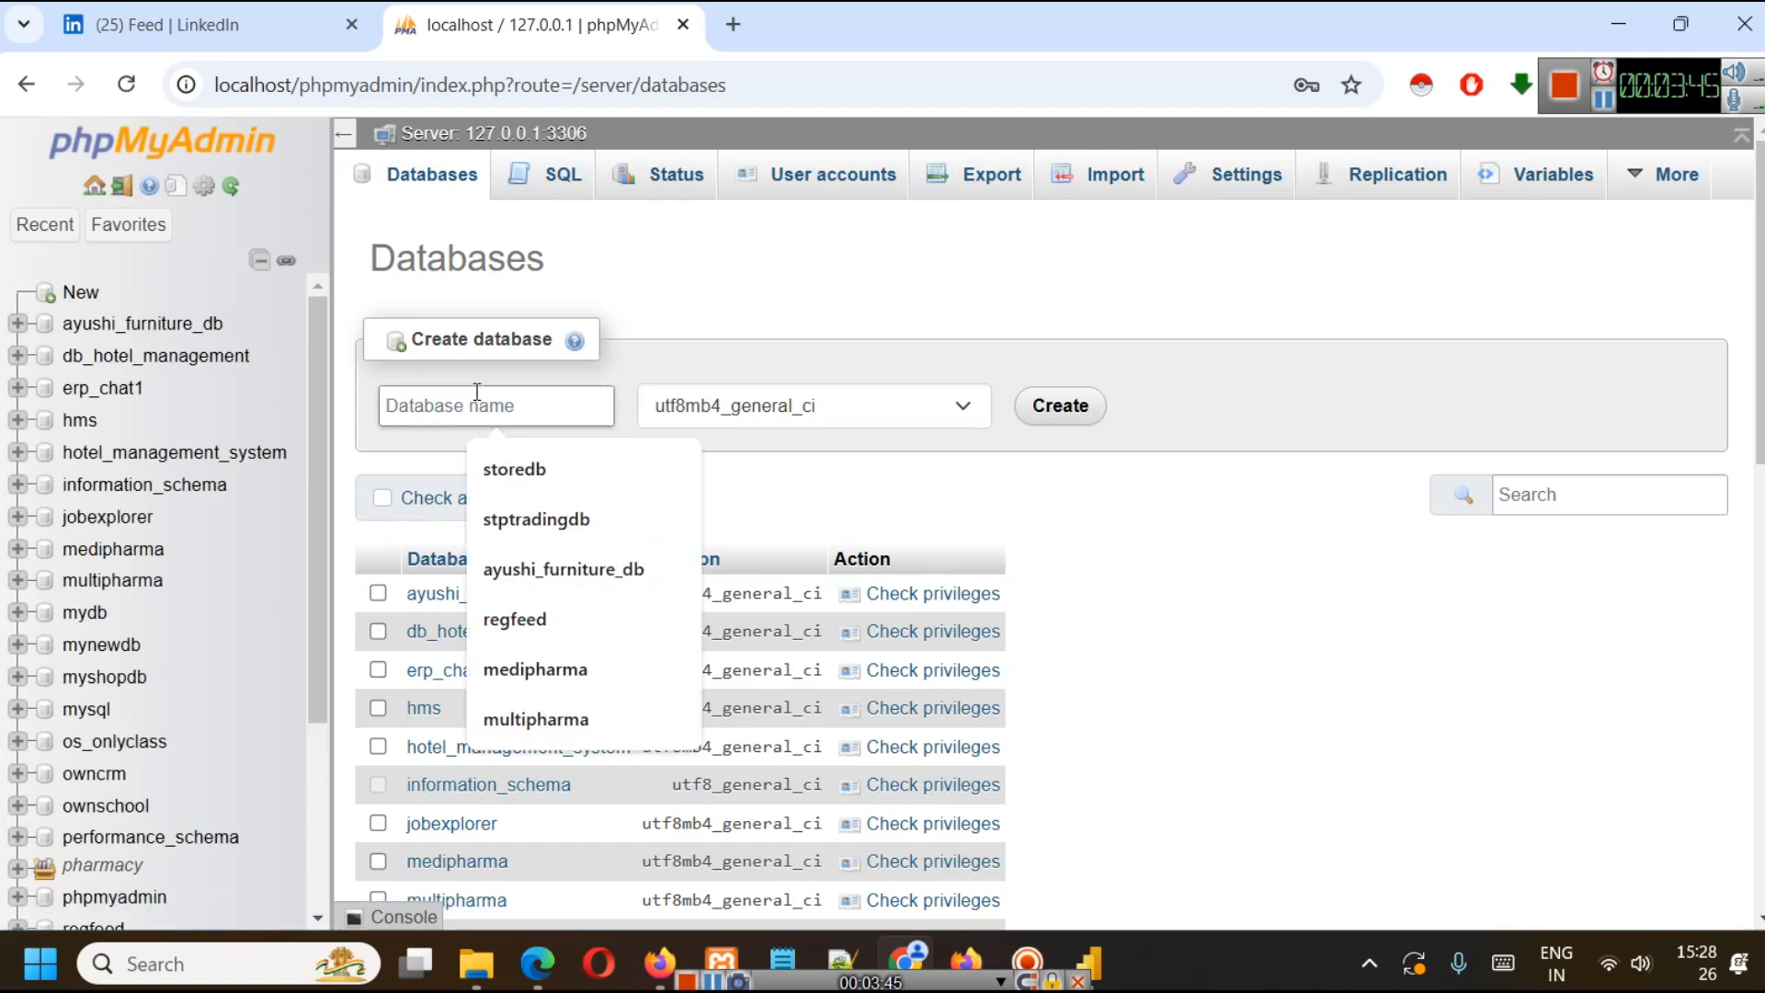
scroll(1158, 614, "down", 5)
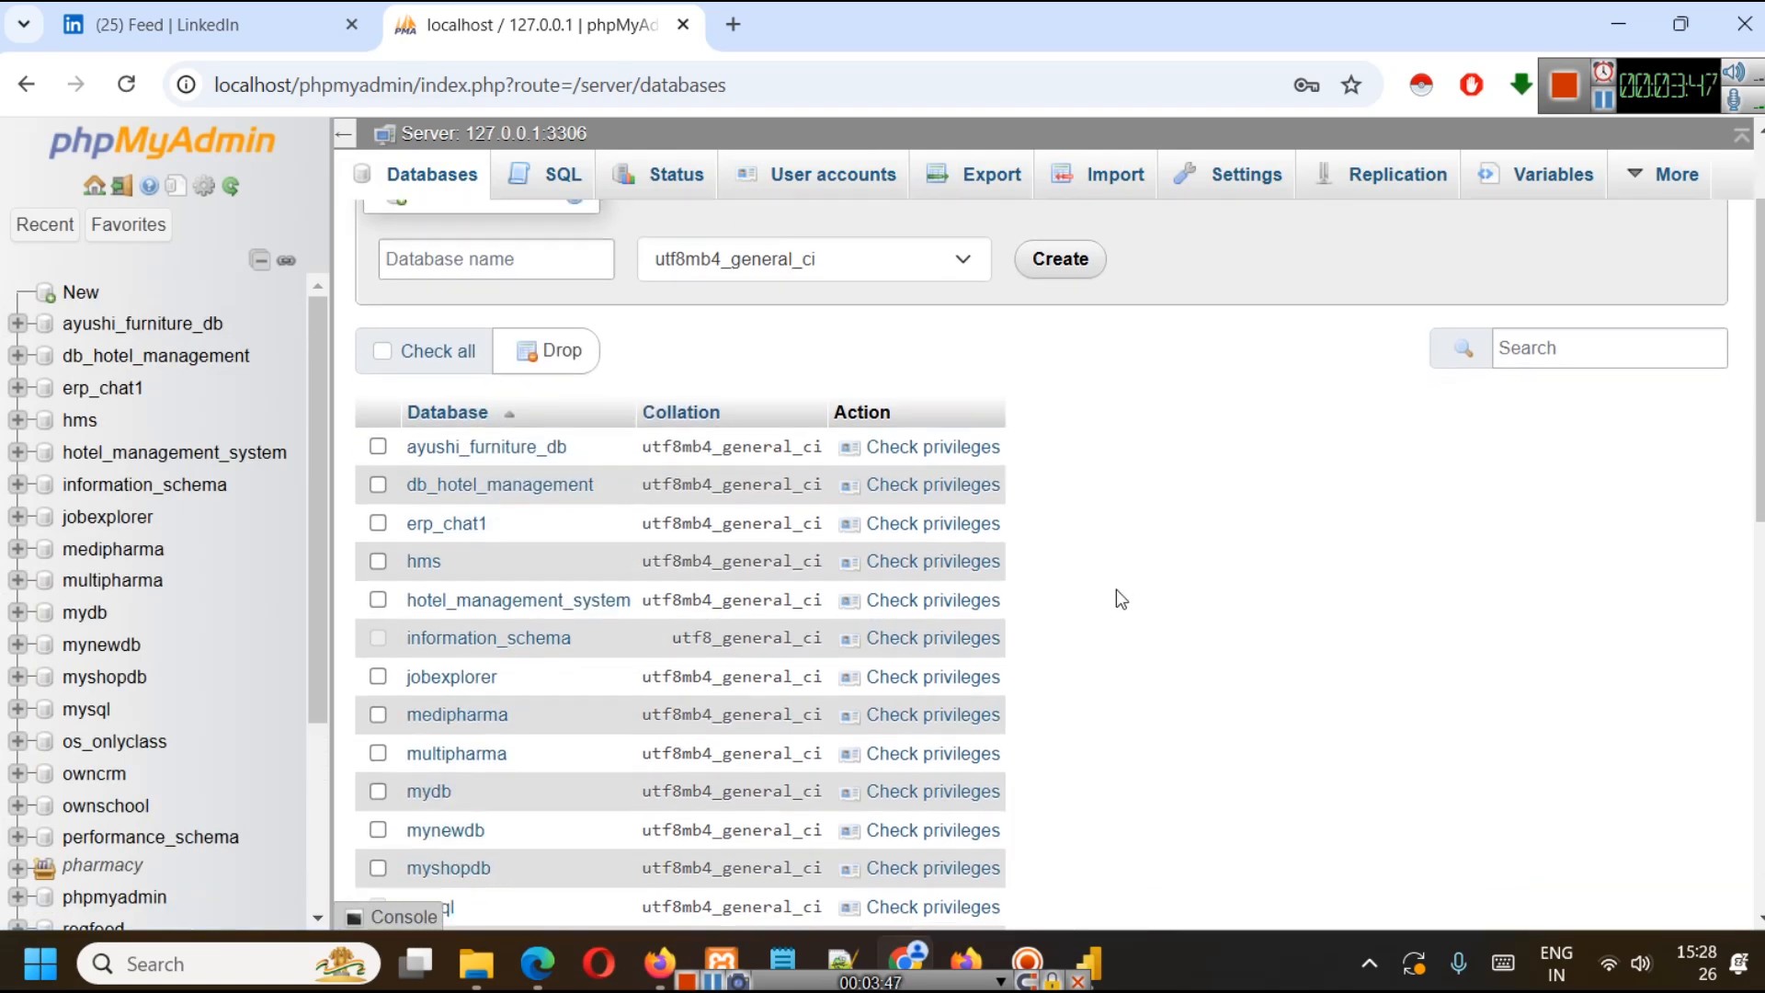
scroll(1097, 589, "up", 5)
left_click(505, 408)
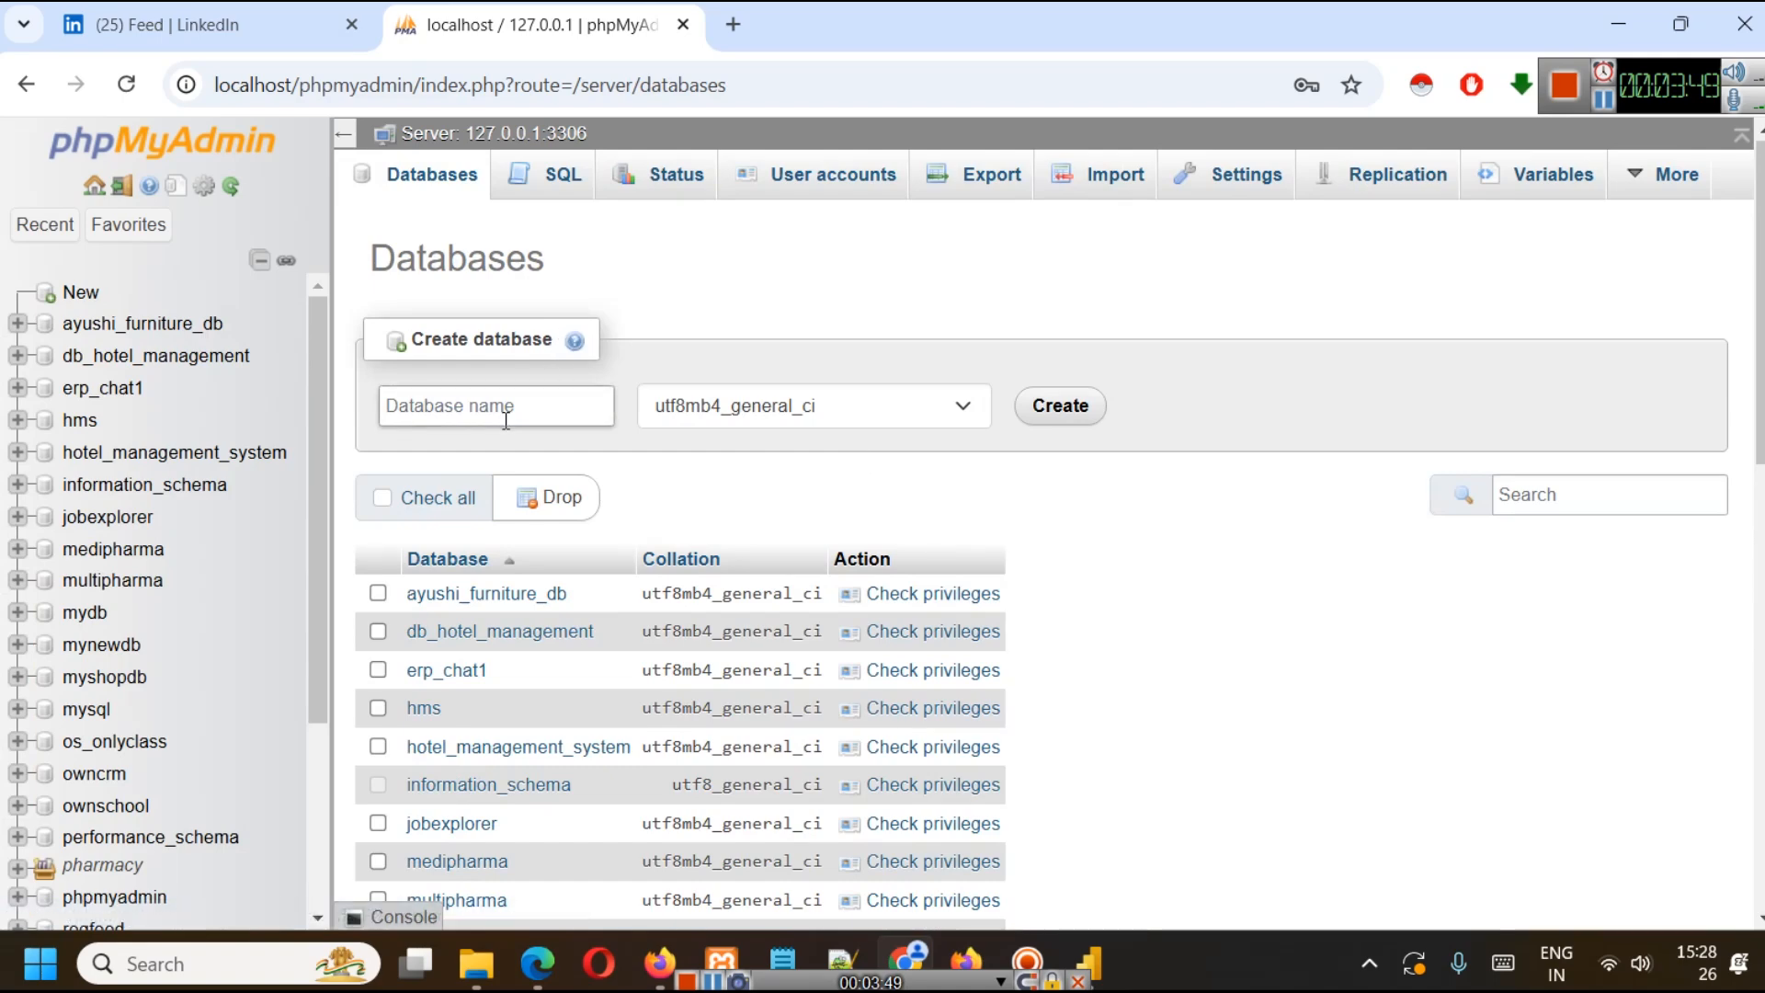
type("mysto")
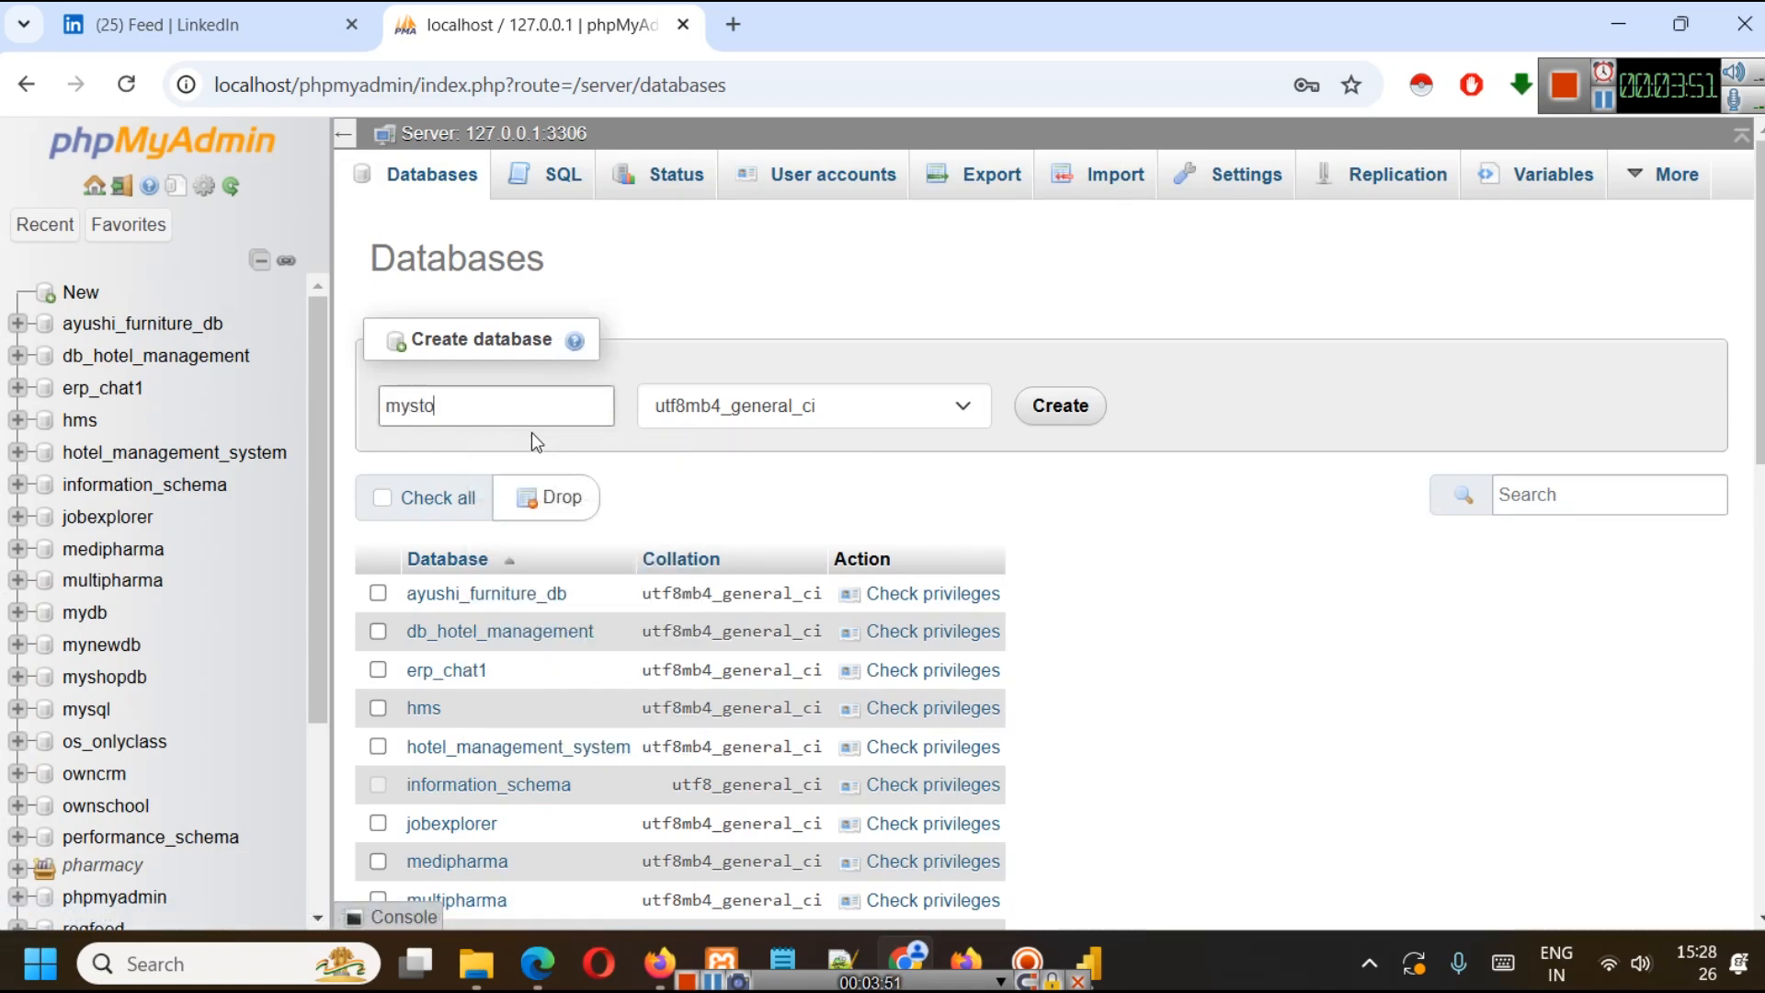
type("re")
left_click(1038, 409)
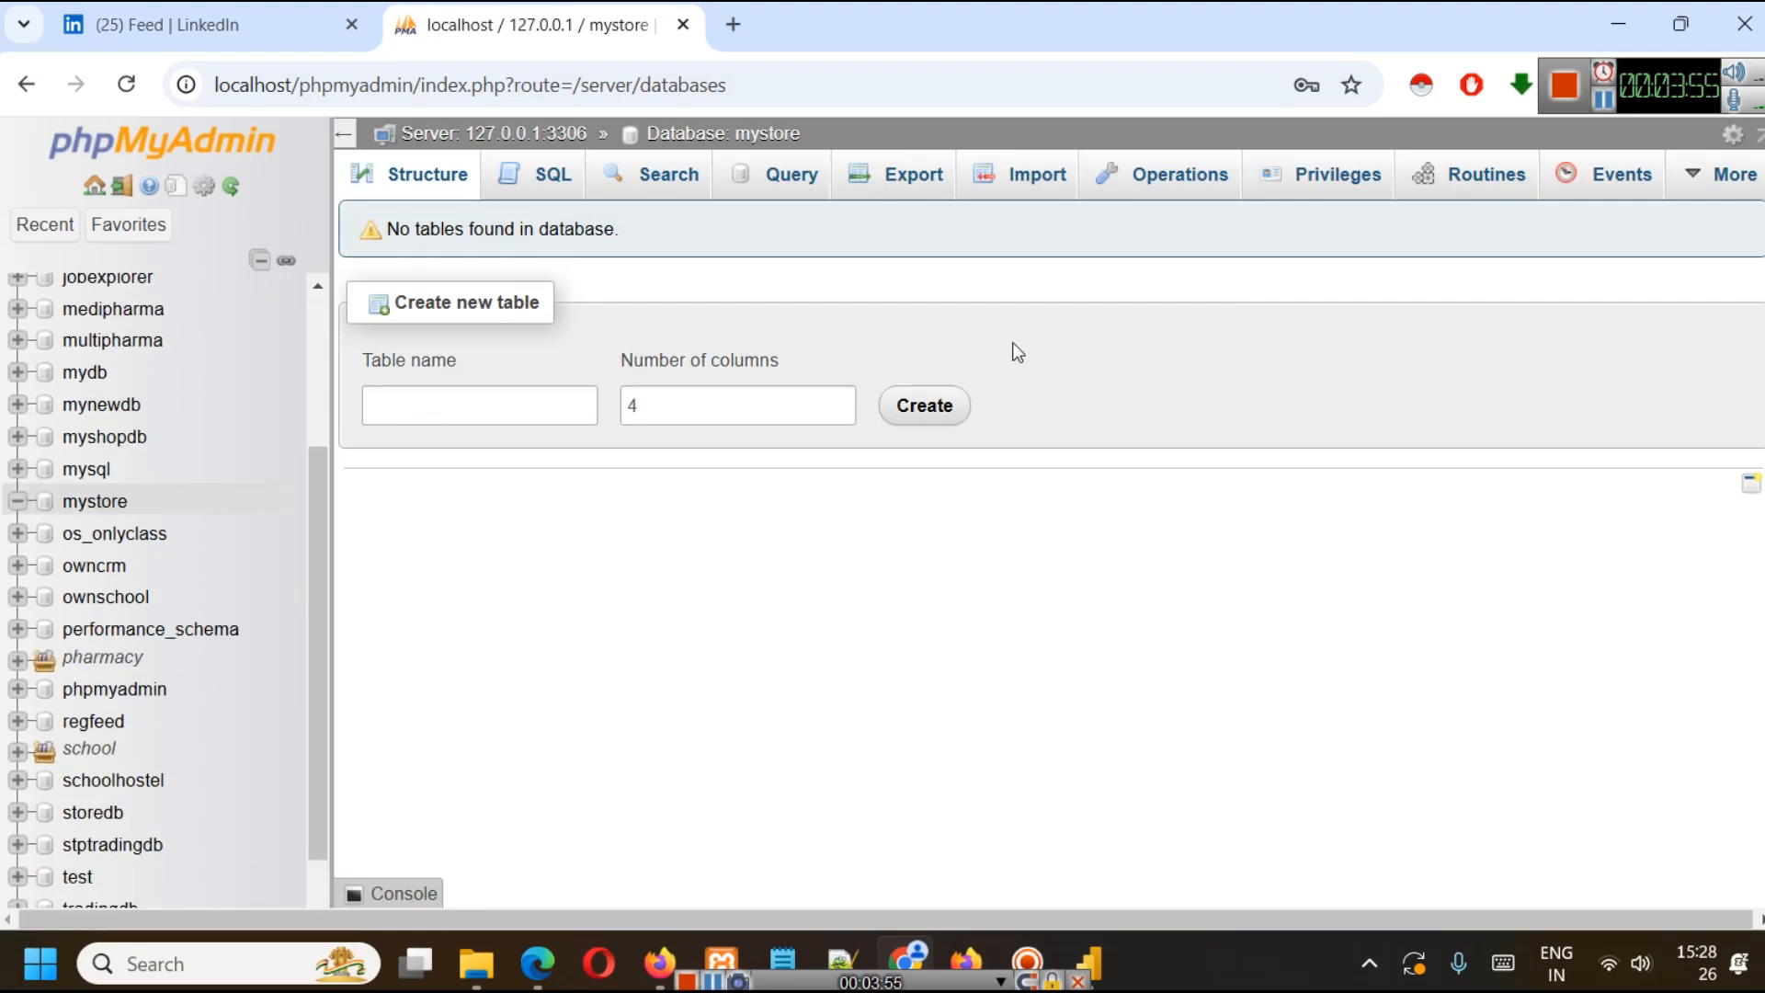
Step: Import the SQL file a1608ieq_northwind.sql from the ank dev downloads folder into the mystore database, keeping the default import options
left_click(999, 188)
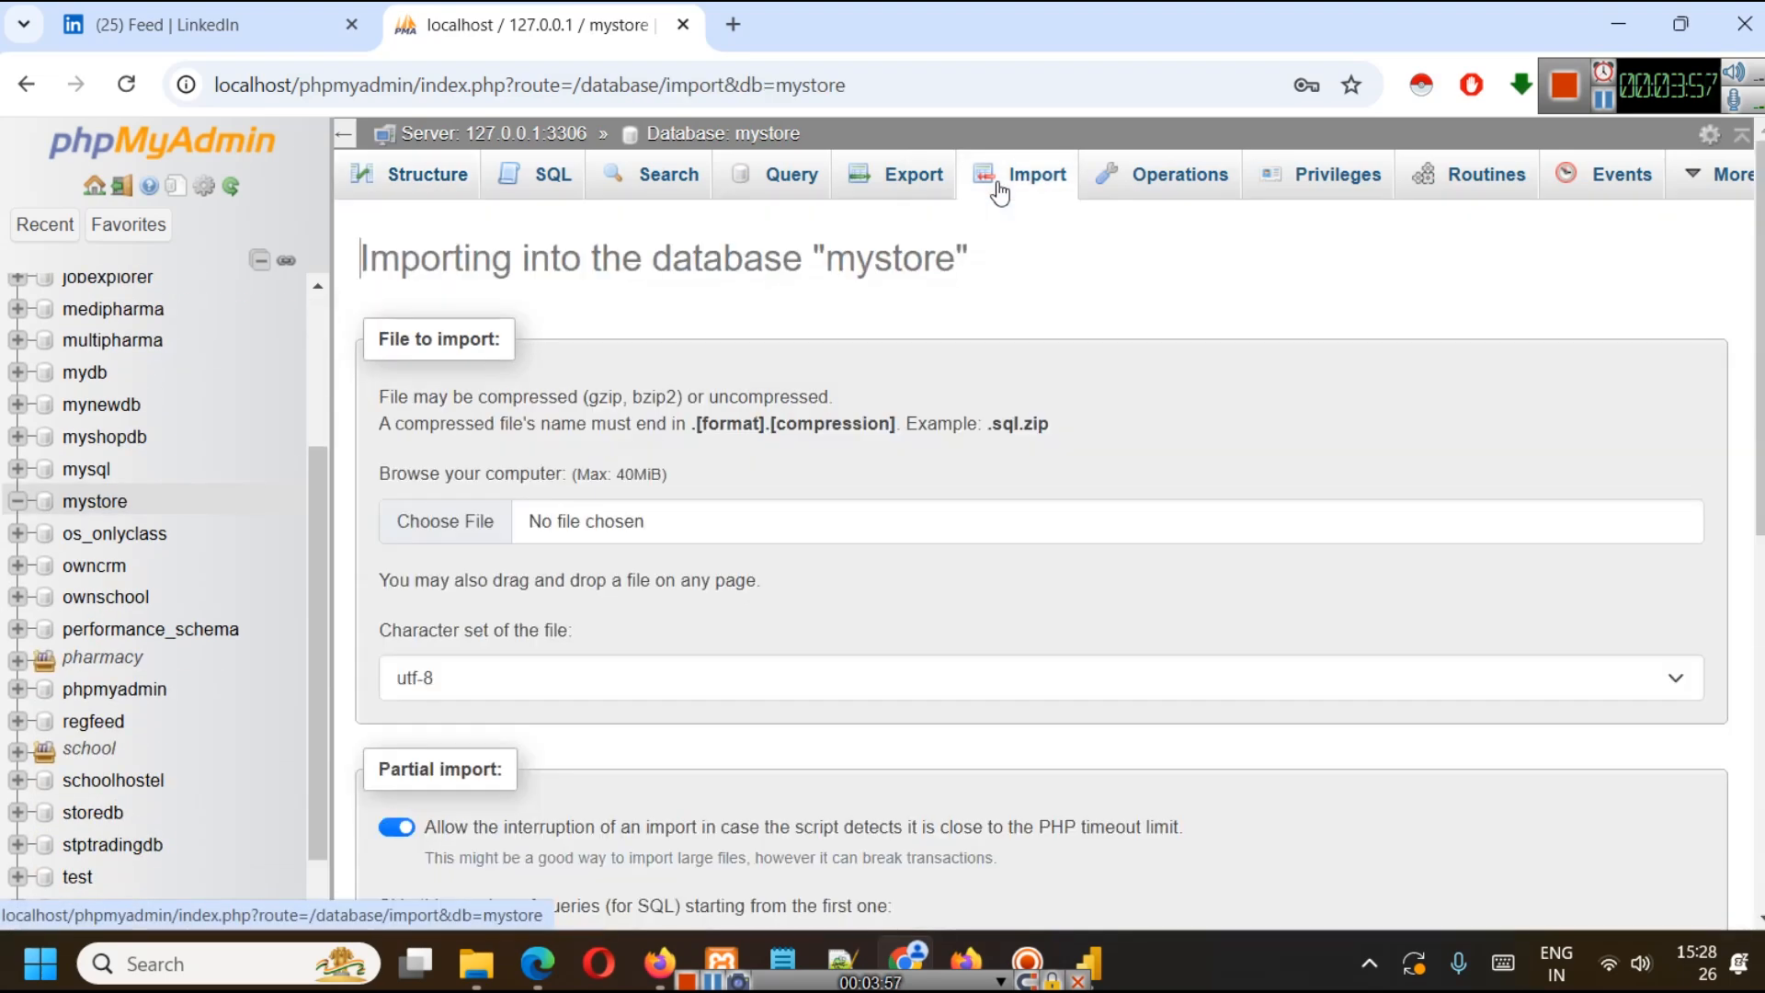
left_click(455, 526)
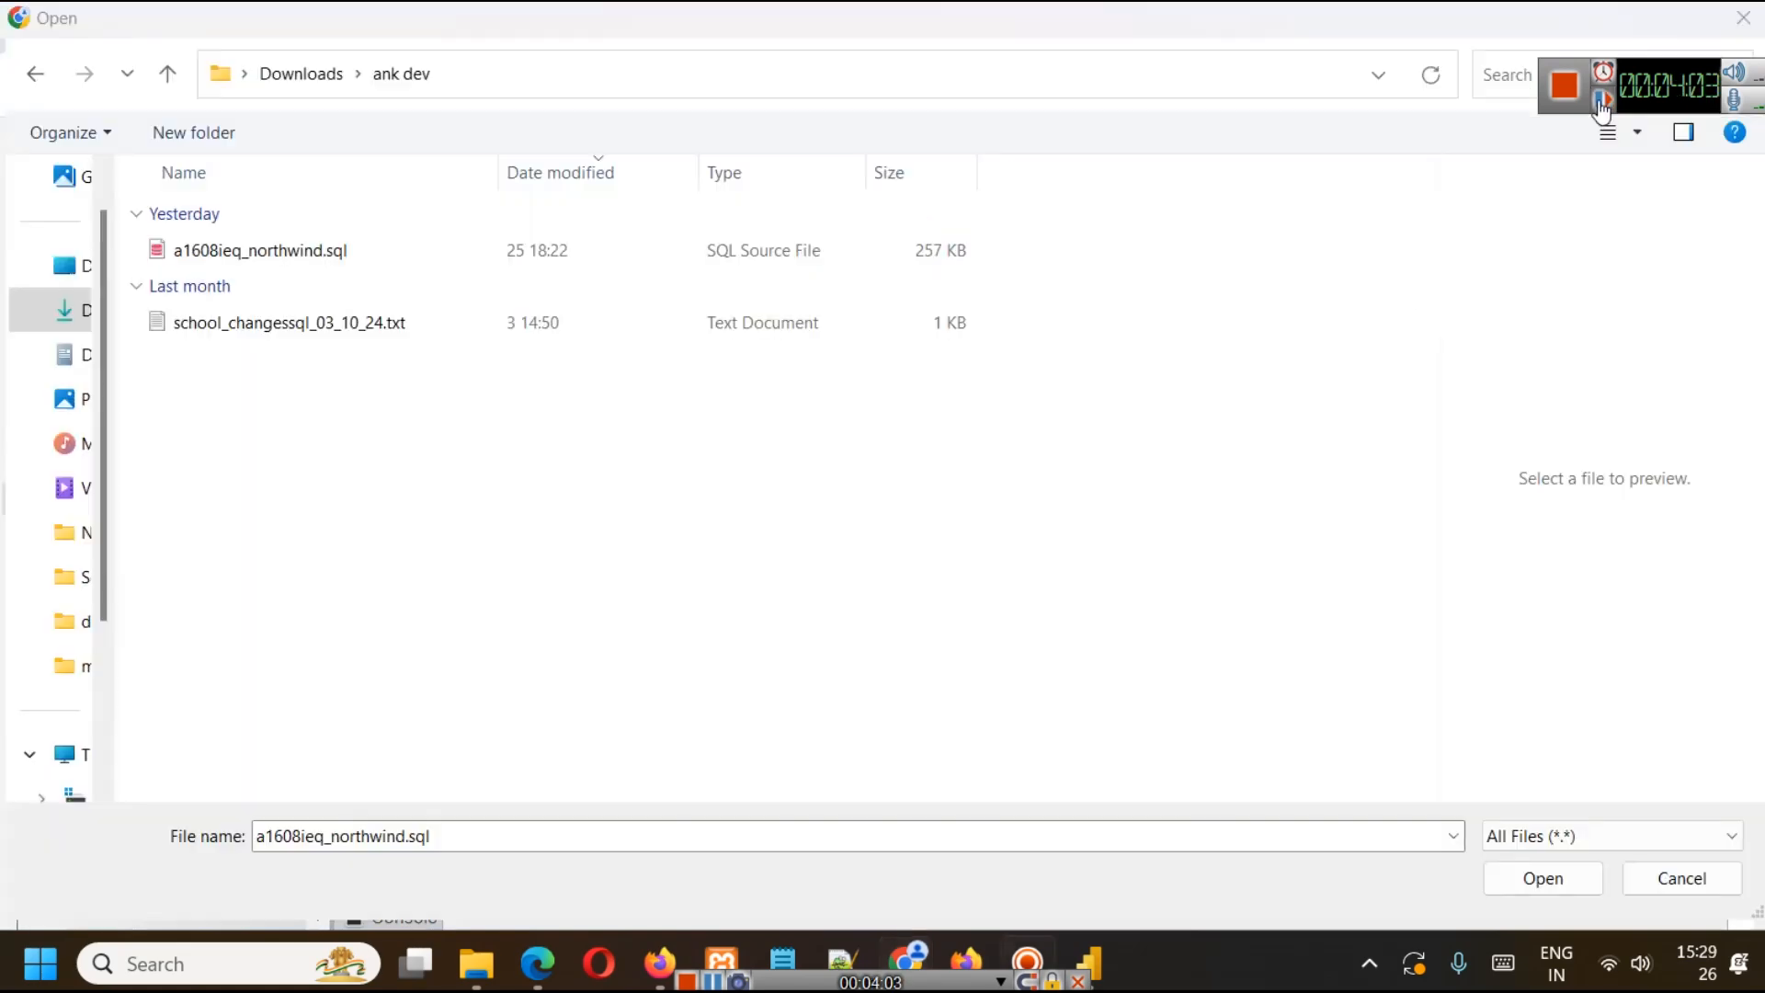
left_click(283, 264)
left_click(1569, 889)
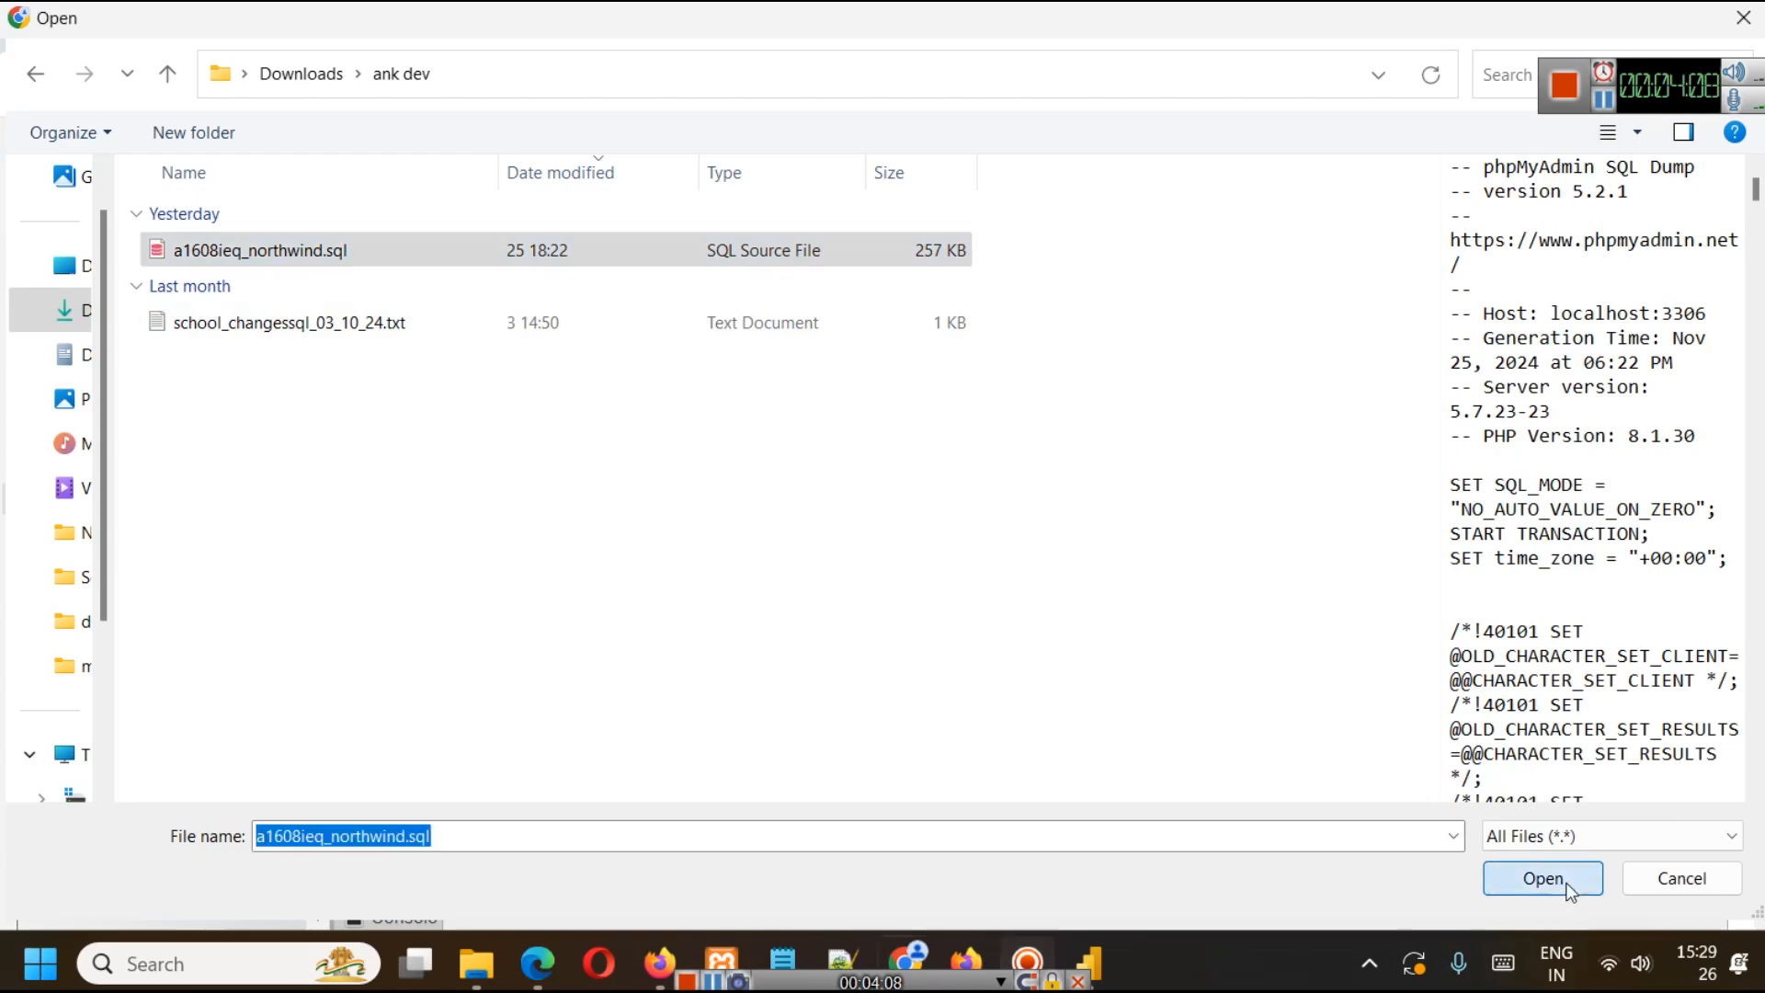
scroll(772, 606, "down", 8)
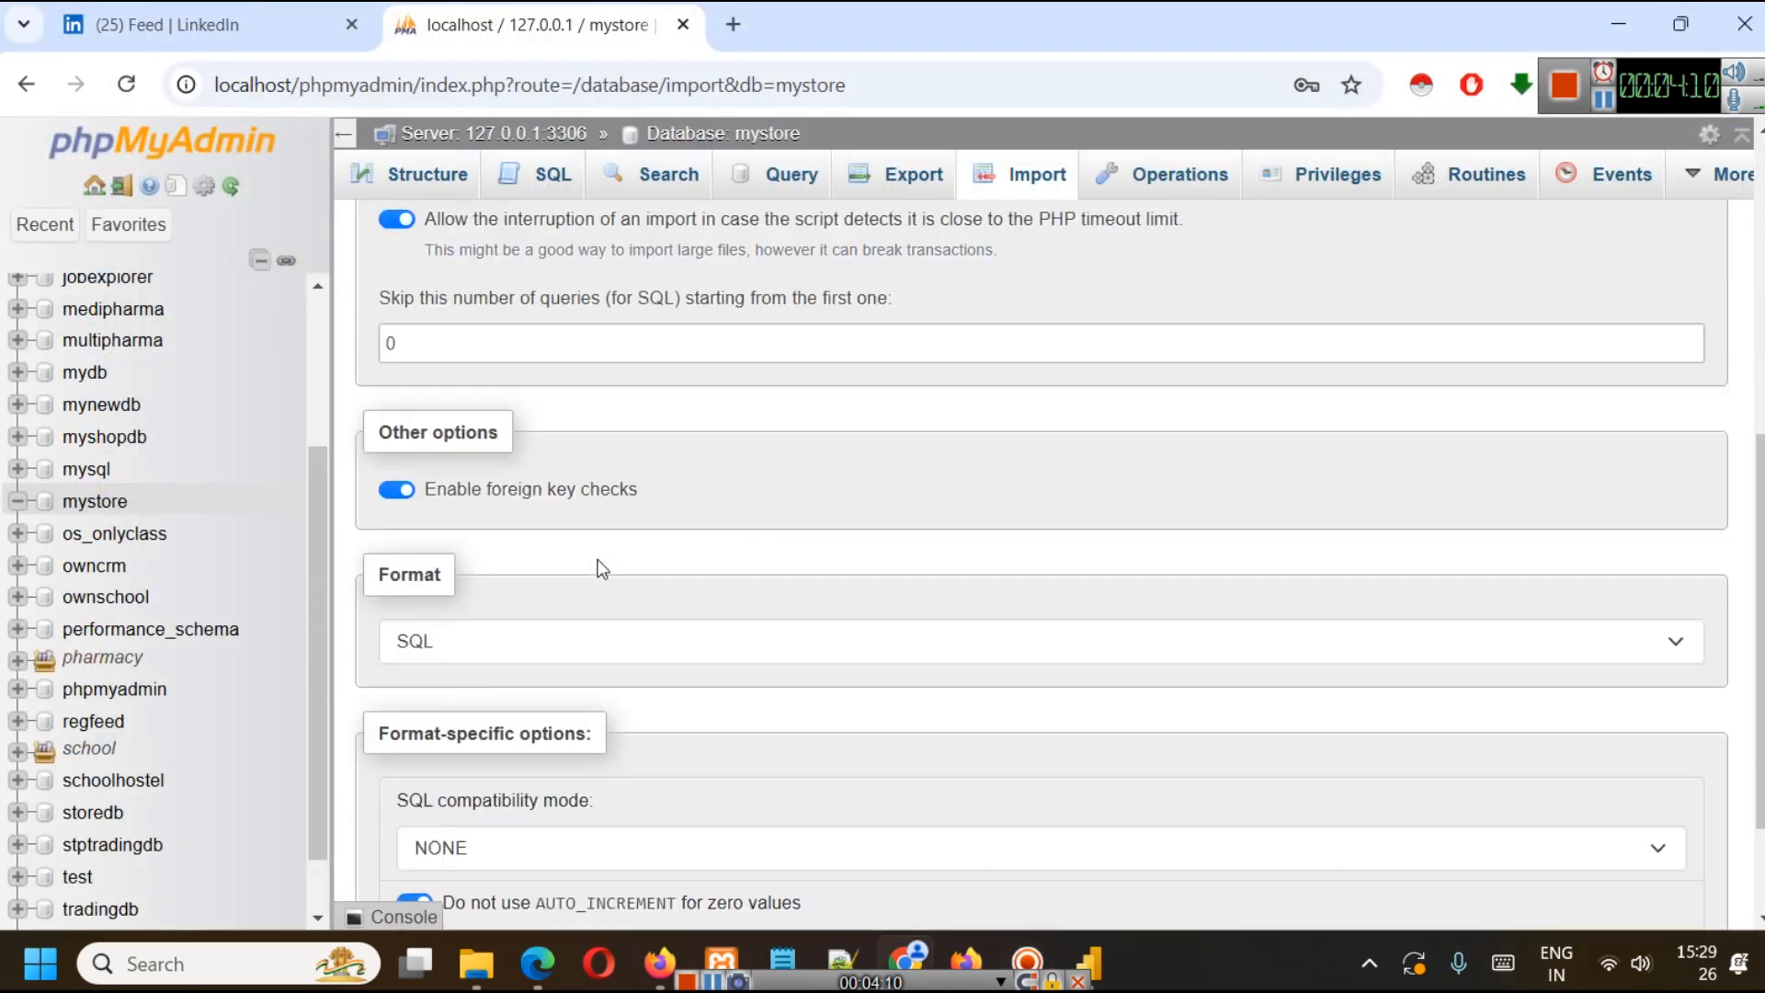
scroll(602, 567, "down", 2)
left_click(402, 832)
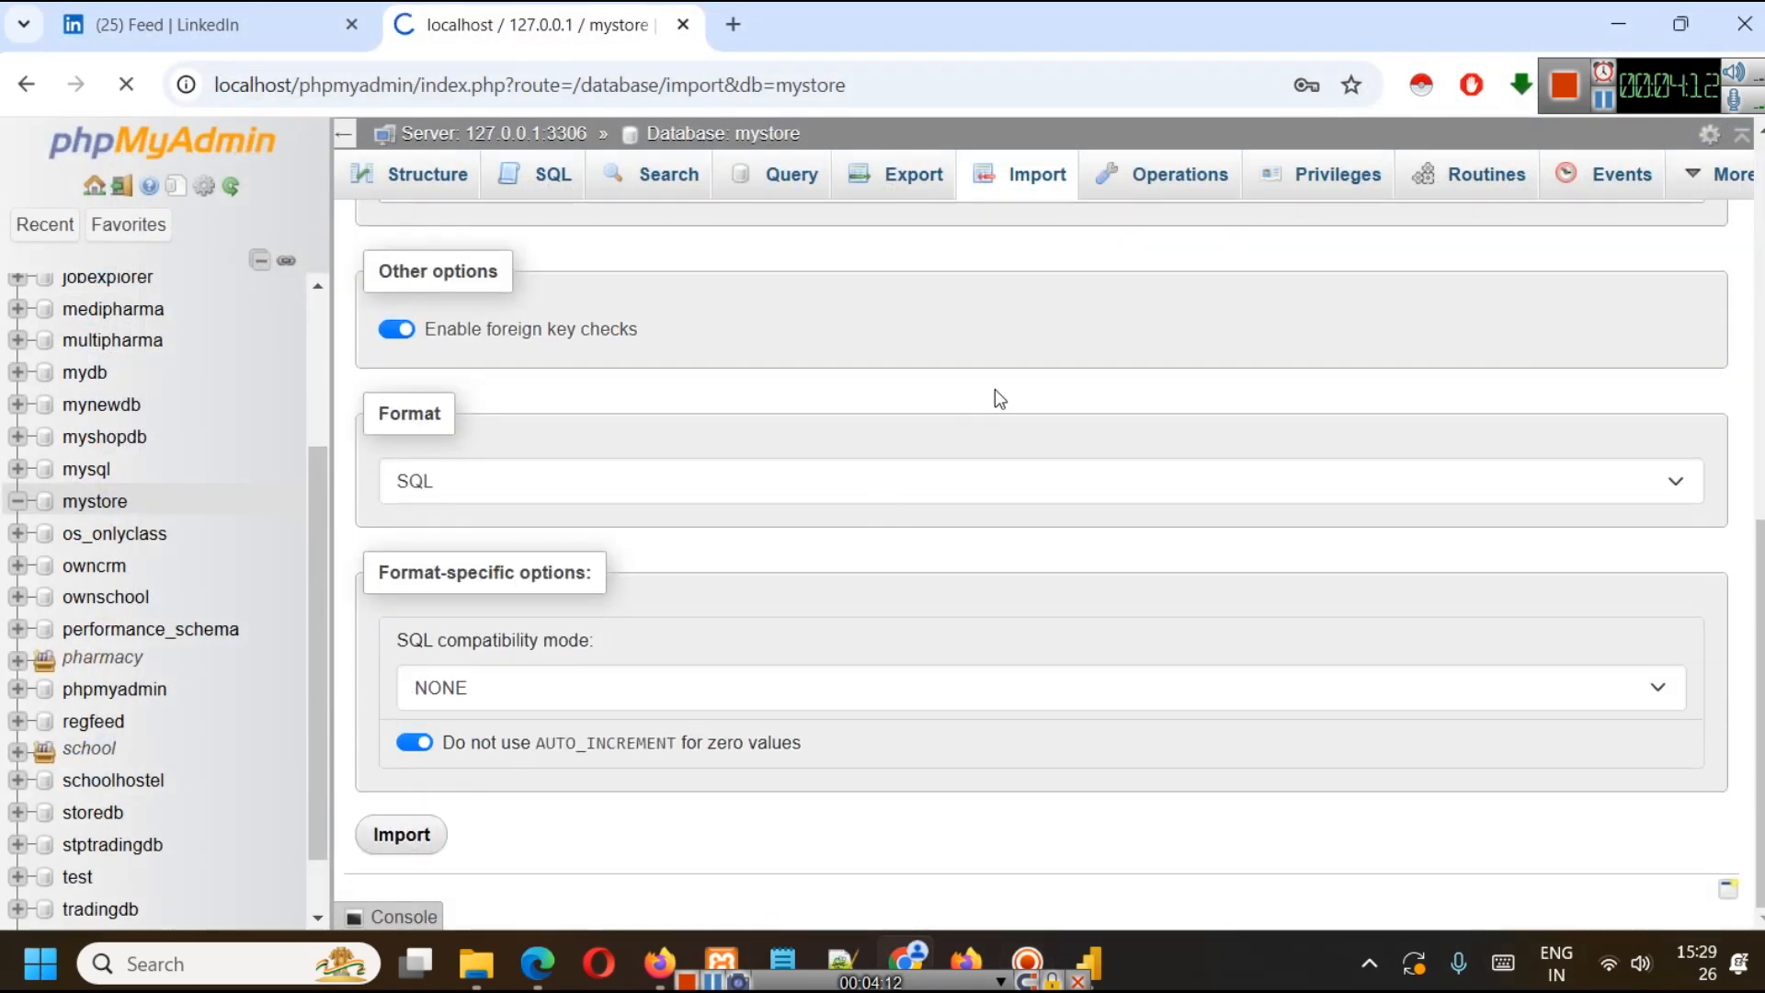